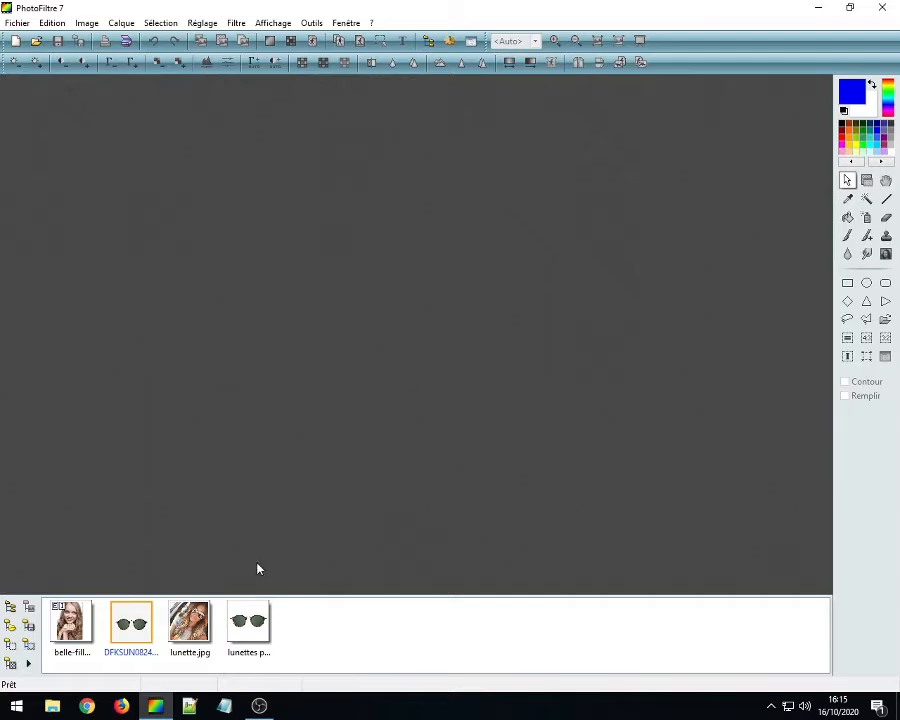
Step: Open lunette.jpg, and view the blonde woman's portrait in its own window before closing it
{"action": "double_click", "coordinate": [192, 628]}
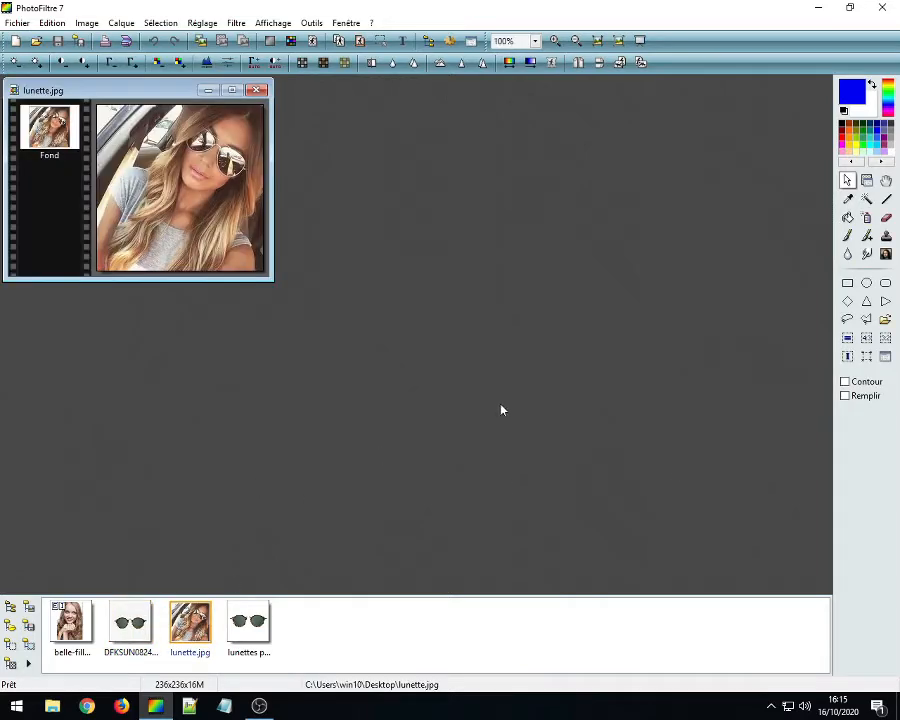
{"action": "scroll", "coordinate": [201, 214], "scroll_direction": "up", "scroll_amount": 3}
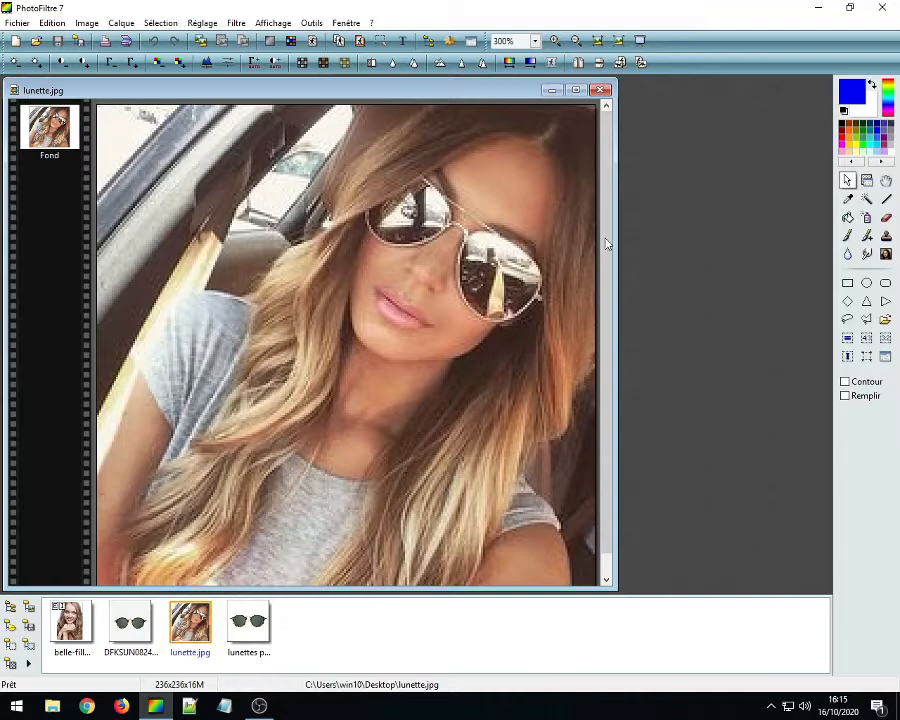
{"action": "double_click", "coordinate": [80, 633]}
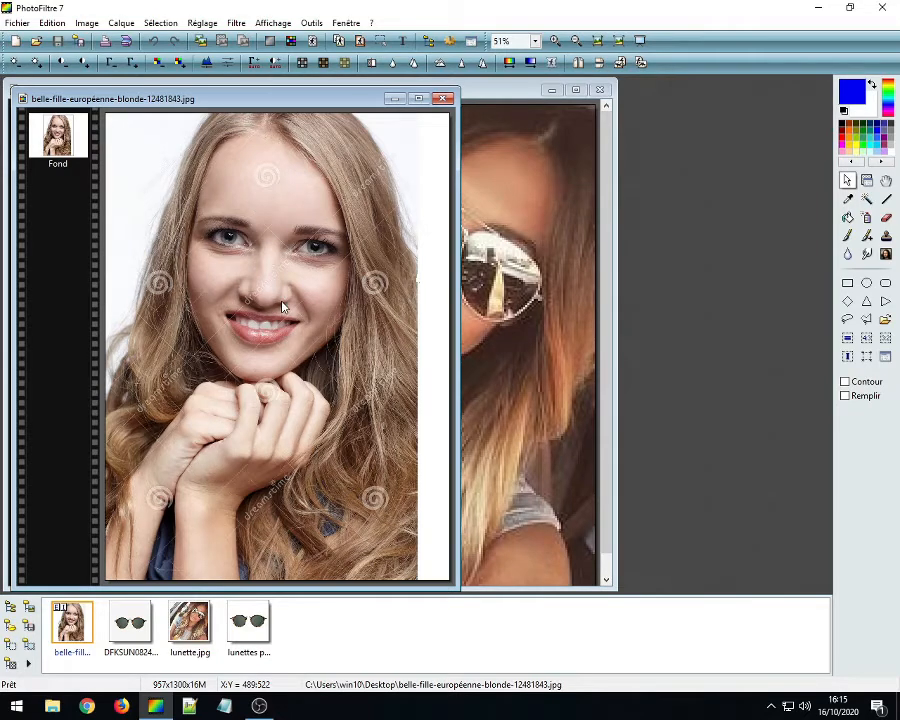
{"action": "left_click", "coordinate": [443, 100]}
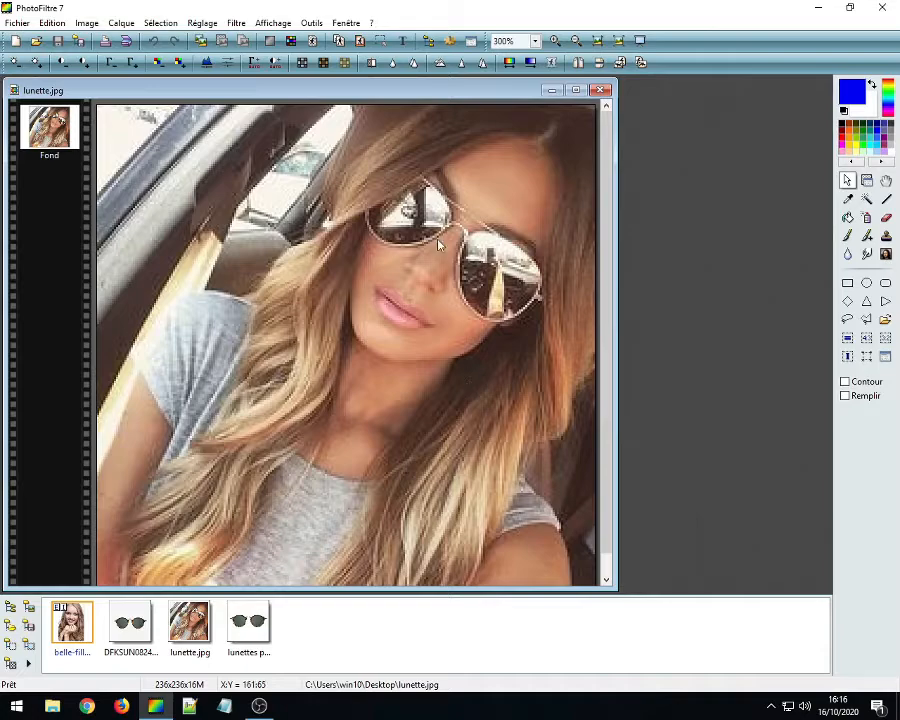
Step: Maximize the lunette.jpg image and enlarge the sunglasses to 600% for a detailed selection
{"action": "left_click", "coordinate": [575, 90]}
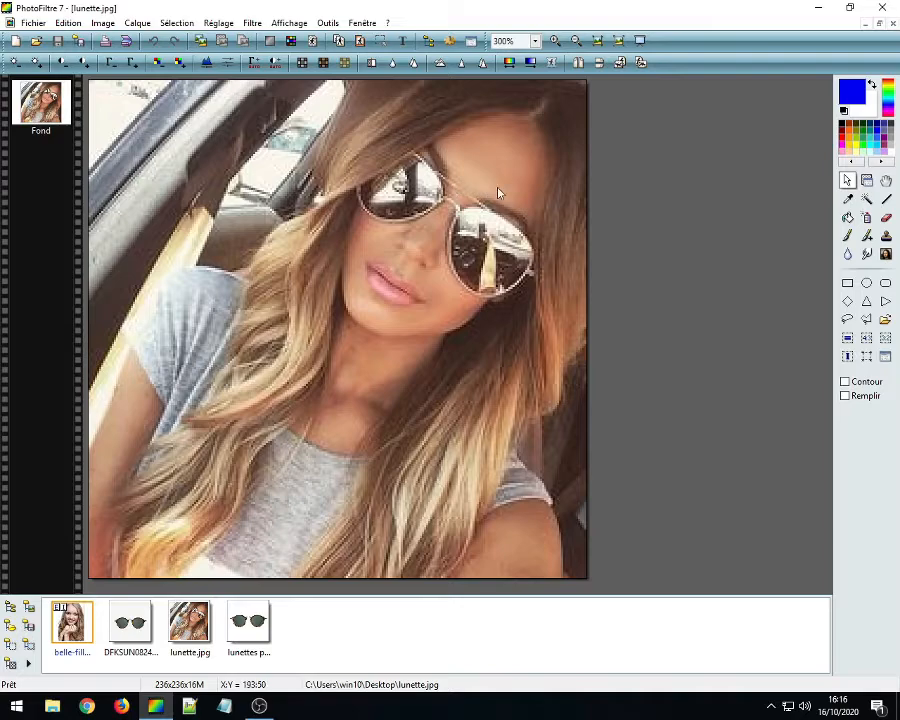
{"action": "scroll", "coordinate": [497, 192], "scroll_direction": "up", "scroll_amount": 1}
{"action": "scroll", "coordinate": [634, 232], "scroll_direction": "up", "scroll_amount": 1}
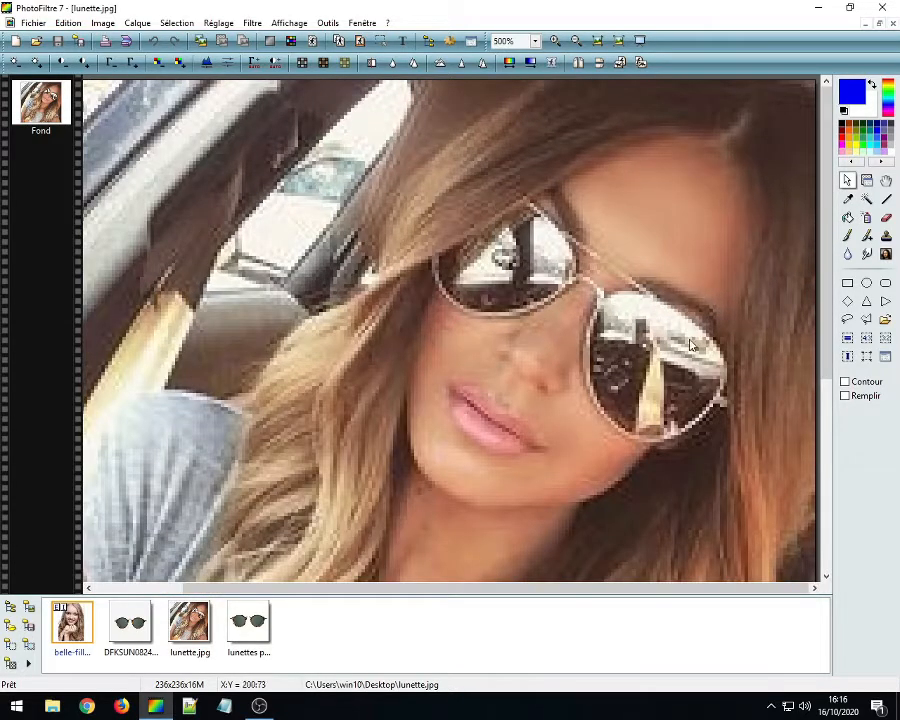
{"action": "scroll", "coordinate": [690, 344], "scroll_direction": "up", "scroll_amount": 1}
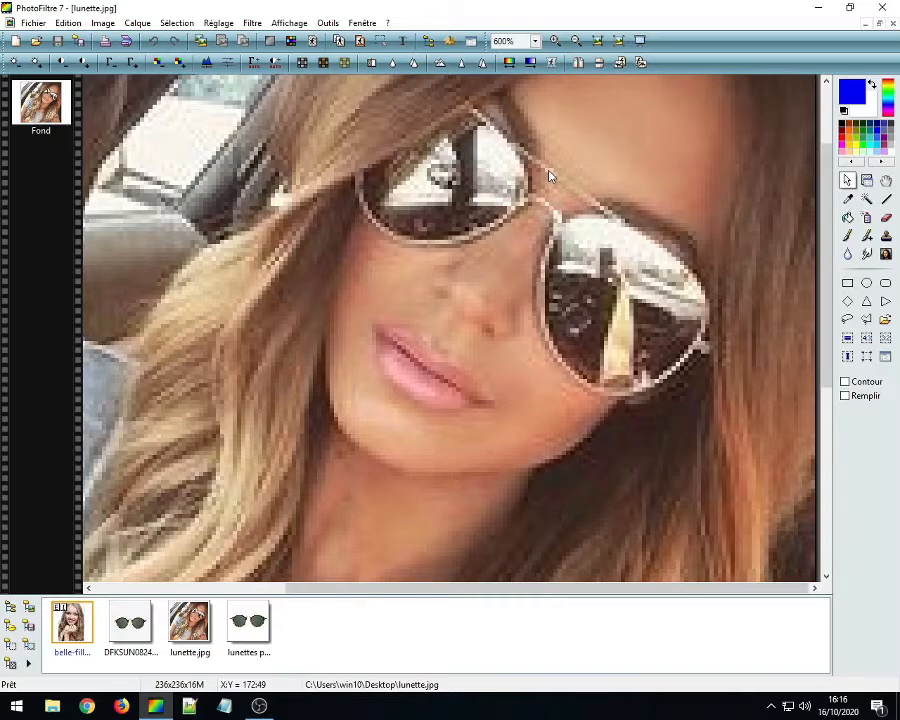
Step: Select a rectangle about 106 by 90 pixels around the face and sunglasses in lunette.jpg
{"action": "left_click", "coordinate": [866, 198]}
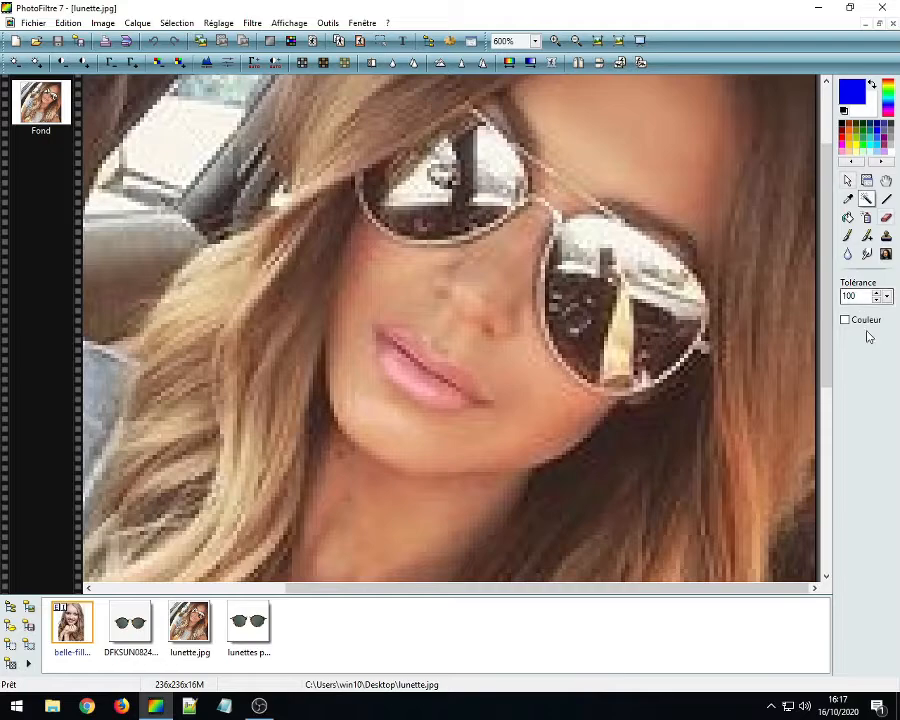
{"action": "left_click", "coordinate": [848, 180]}
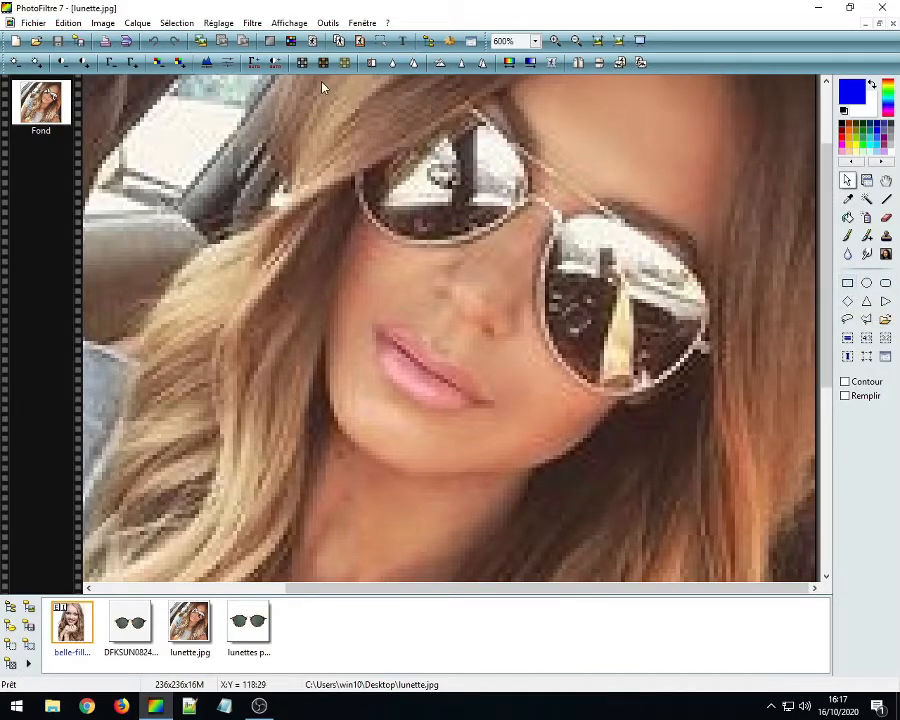
{"action": "left_click_drag", "start_coordinate": [322, 78], "coordinate": [771, 462]}
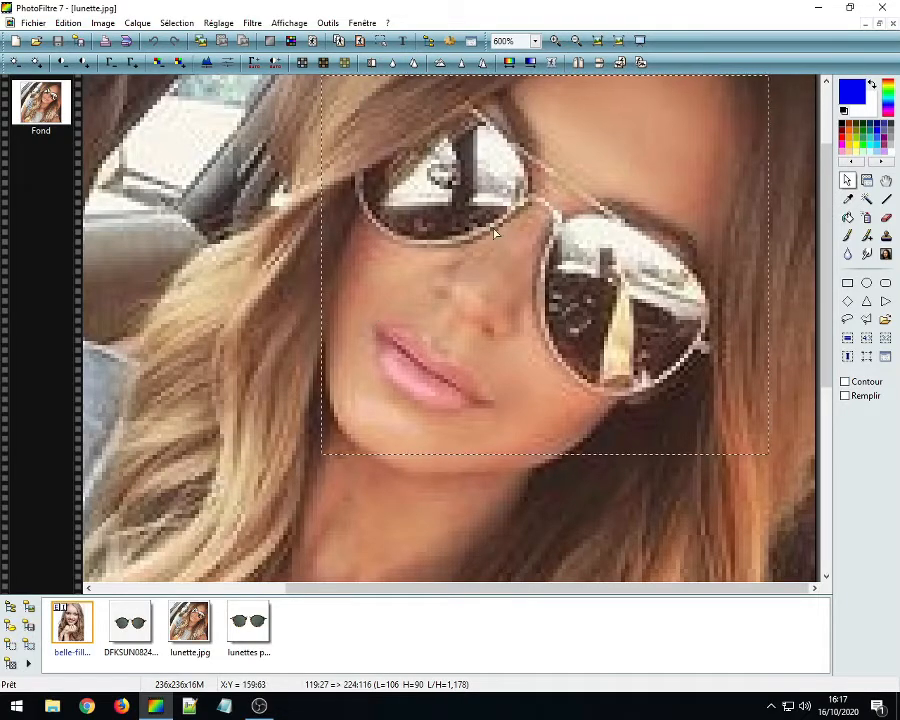
Step: Open the blonde woman's portrait belle-fille-européenne-blonde-12481843.jpg as the target image
{"action": "left_click", "coordinate": [72, 628]}
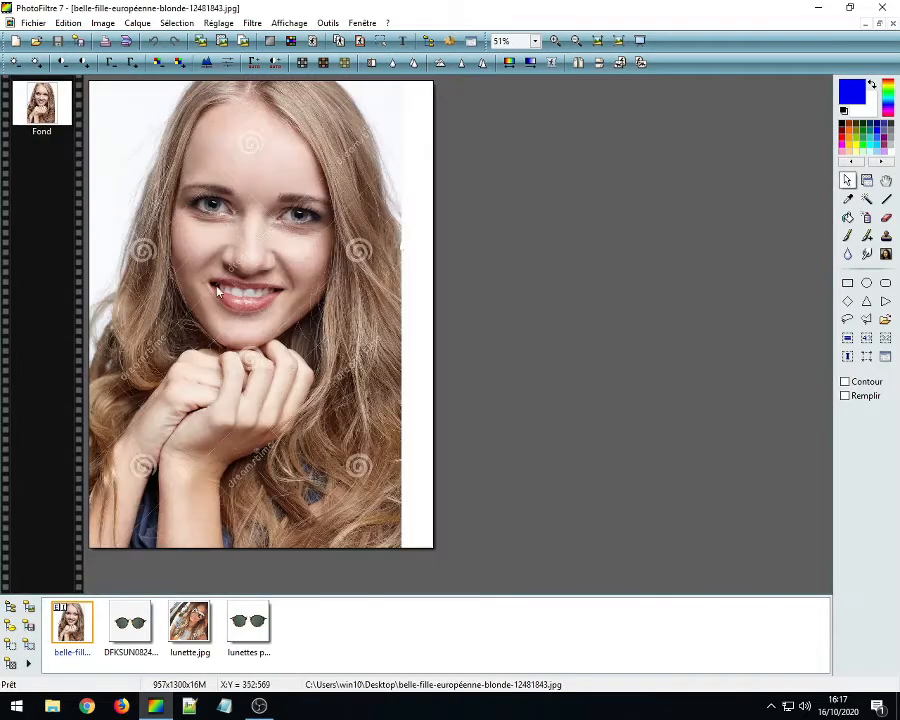
{"action": "scroll", "coordinate": [307, 337], "scroll_direction": "up", "scroll_amount": 1}
{"action": "scroll", "coordinate": [307, 337], "scroll_direction": "up", "scroll_amount": 1}
Step: Try pasting the rectangular piece with the sunglasses onto the portrait, and undo the paste
{"action": "key", "text": "ctrl+v"}
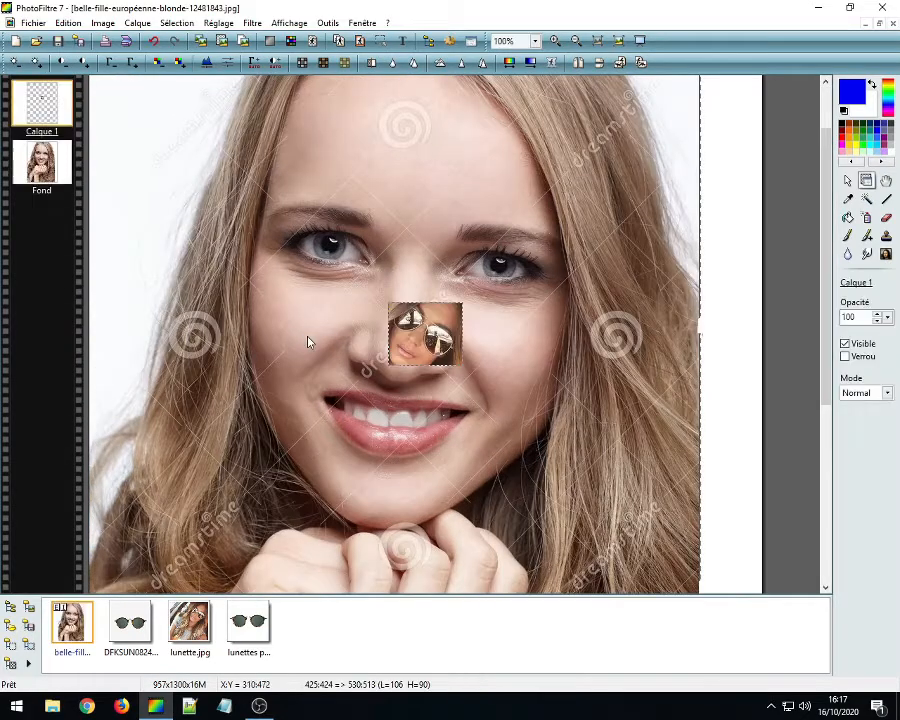
{"action": "scroll", "coordinate": [430, 348], "scroll_direction": "up", "scroll_amount": 3}
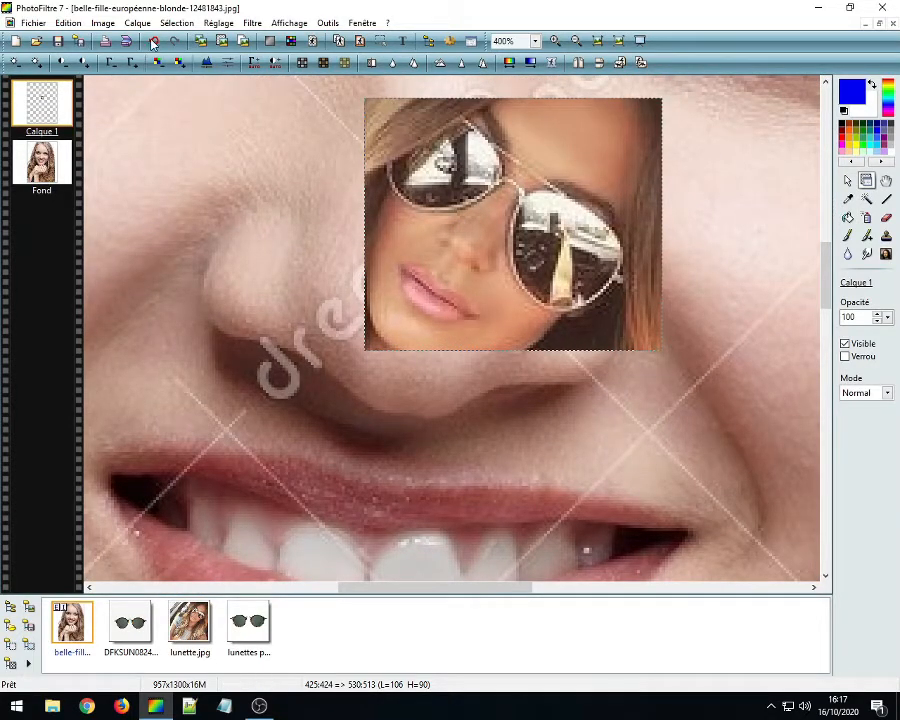
{"action": "key", "text": "ctrl+z"}
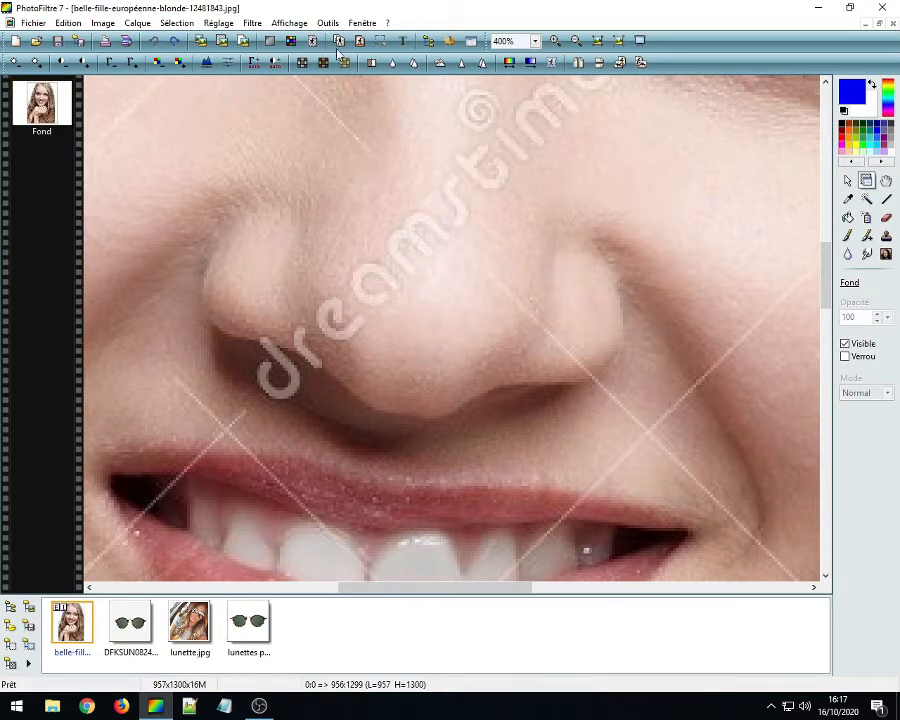
Step: Return to the lunette.jpg image and hide its rectangular selection
{"action": "left_click", "coordinate": [362, 22]}
{"action": "left_click", "coordinate": [380, 124]}
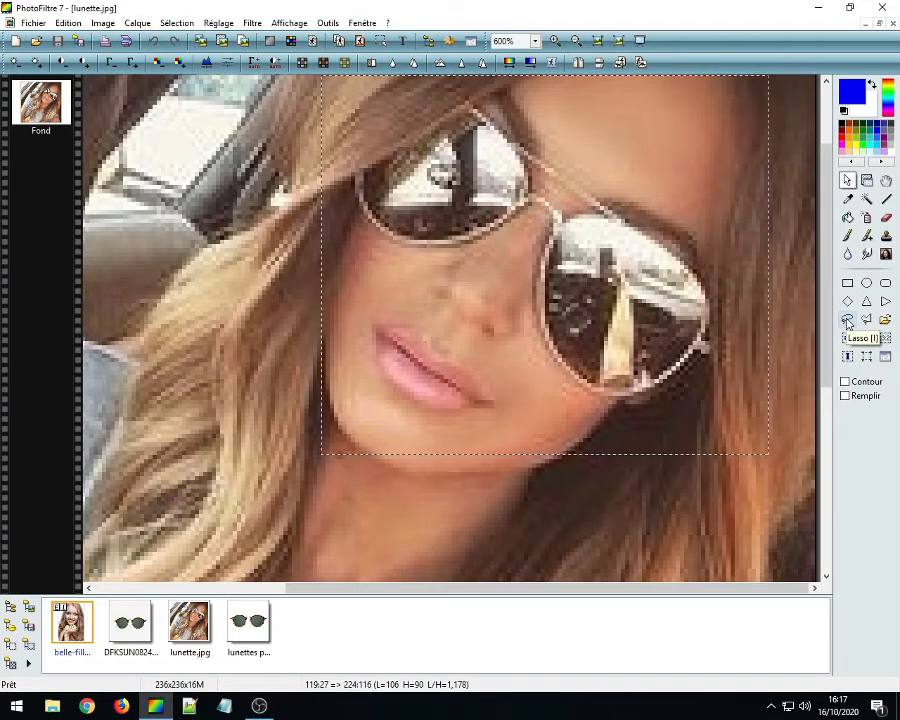
{"action": "right_click", "coordinate": [461, 328]}
{"action": "left_click", "coordinate": [492, 570]}
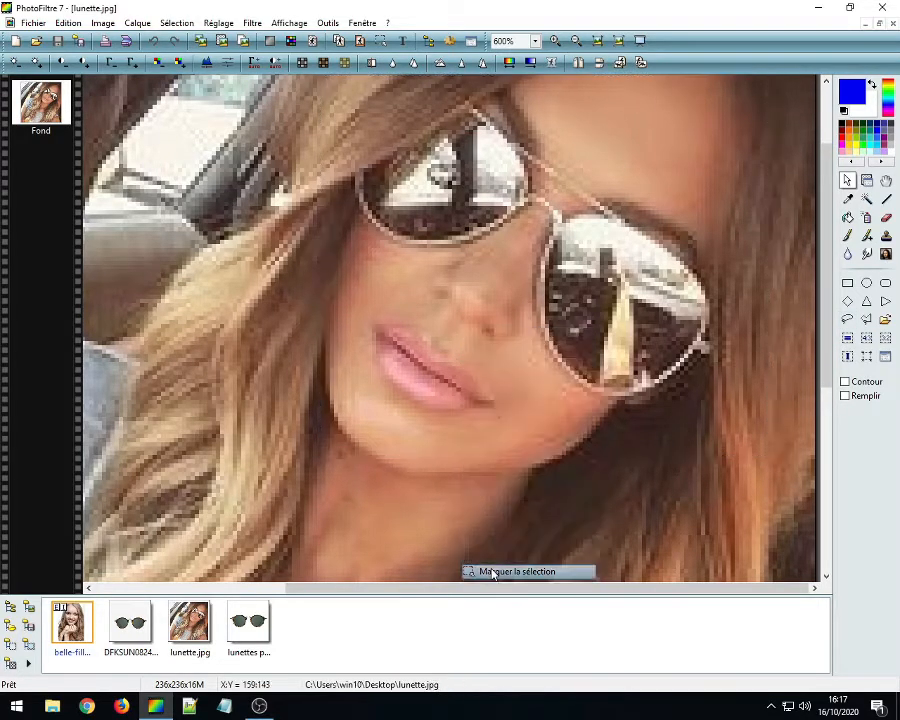
Step: Outline the sunglasses in lunette.jpg with a freehand lasso selection about 95 by 83 pixels, and copy it
{"action": "scroll", "coordinate": [623, 172], "scroll_direction": "down", "scroll_amount": 1}
{"action": "scroll", "coordinate": [646, 302], "scroll_direction": "up", "scroll_amount": 1}
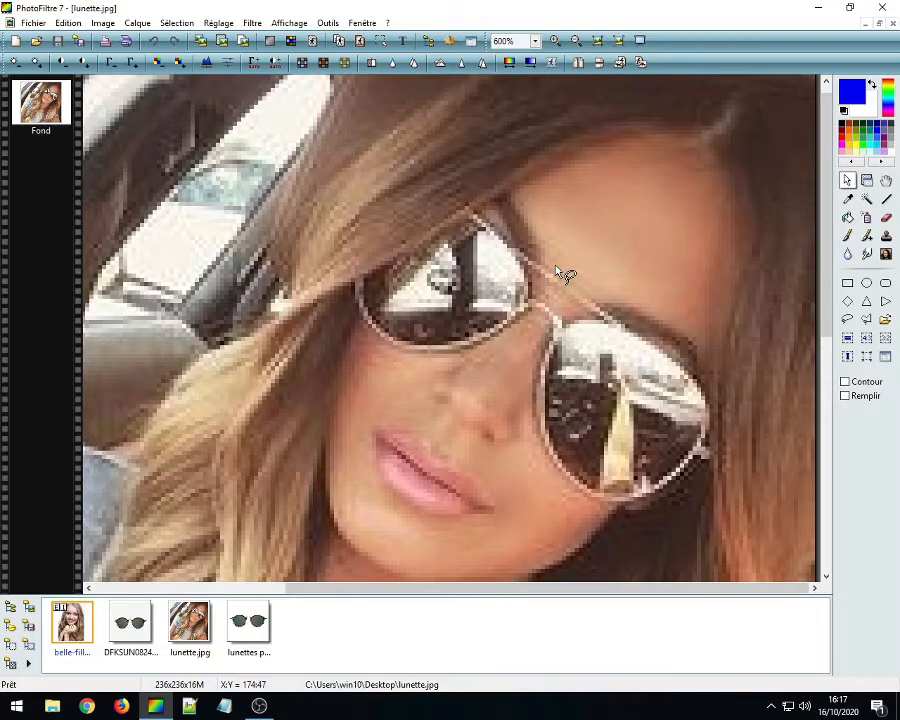
{"action": "mouse_move", "coordinate": [556, 267]}
{"action": "left_mouse_down"}
{"action": "mouse_move", "coordinate": [630, 307]}
{"action": "mouse_move", "coordinate": [722, 379]}
{"action": "mouse_move", "coordinate": [735, 456]}
{"action": "mouse_move", "coordinate": [715, 491]}
{"action": "mouse_move", "coordinate": [688, 511]}
{"action": "mouse_move", "coordinate": [620, 528]}
{"action": "mouse_move", "coordinate": [543, 489]}
{"action": "mouse_move", "coordinate": [513, 429]}
{"action": "mouse_move", "coordinate": [509, 380]}
{"action": "mouse_move", "coordinate": [535, 330]}
{"action": "mouse_move", "coordinate": [509, 358]}
{"action": "mouse_move", "coordinate": [469, 375]}
{"action": "mouse_move", "coordinate": [414, 369]}
{"action": "mouse_move", "coordinate": [354, 337]}
{"action": "mouse_move", "coordinate": [331, 270]}
{"action": "mouse_move", "coordinate": [337, 242]}
{"action": "mouse_move", "coordinate": [378, 191]}
{"action": "mouse_move", "coordinate": [443, 176]}
{"action": "mouse_move", "coordinate": [481, 187]}
{"action": "left_mouse_up"}
{"action": "mouse_move", "coordinate": [518, 233]}
{"action": "left_mouse_down"}
{"action": "mouse_move", "coordinate": [571, 267]}
{"action": "mouse_move", "coordinate": [561, 270]}
{"action": "left_mouse_up"}
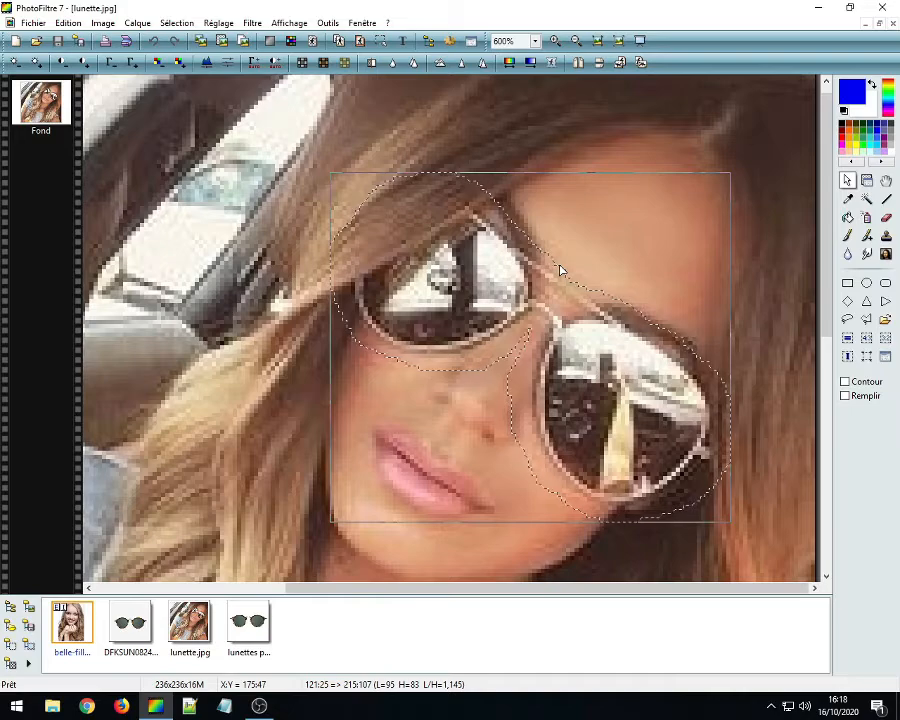
{"action": "left_click", "coordinate": [68, 23]}
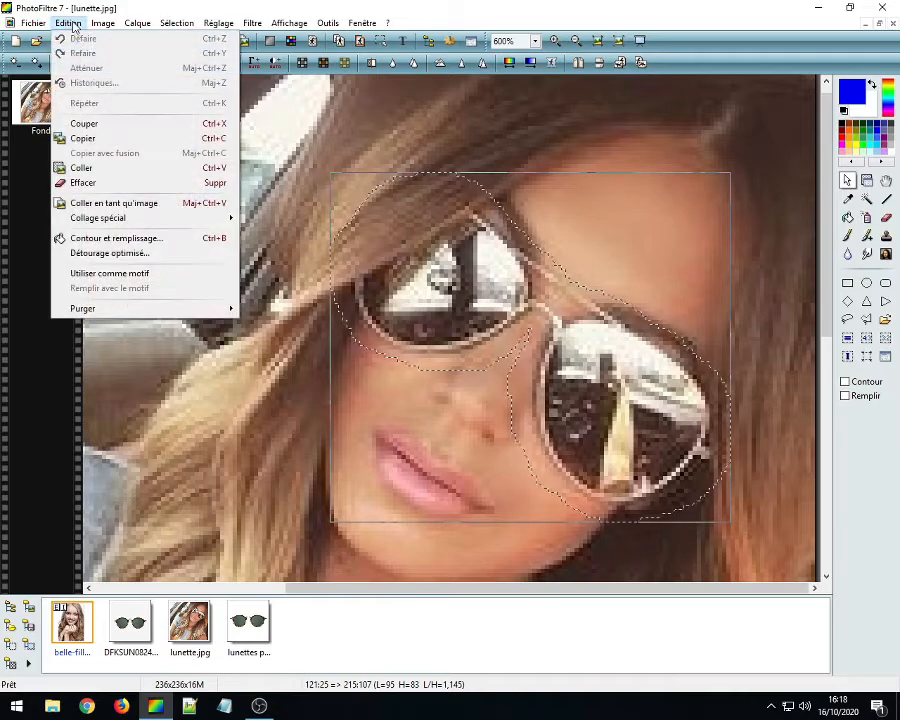
{"action": "left_click", "coordinate": [98, 138]}
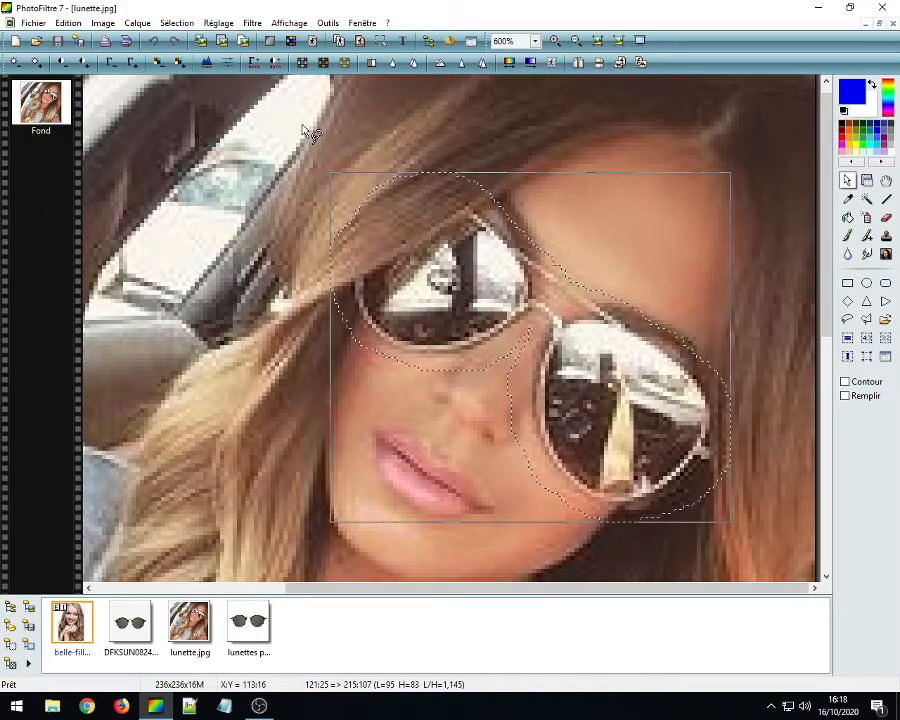
Step: Switch to the blonde woman's portrait and paste the copied sunglasses as a new layer between her eyes
{"action": "left_click", "coordinate": [358, 23]}
{"action": "left_click", "coordinate": [380, 145]}
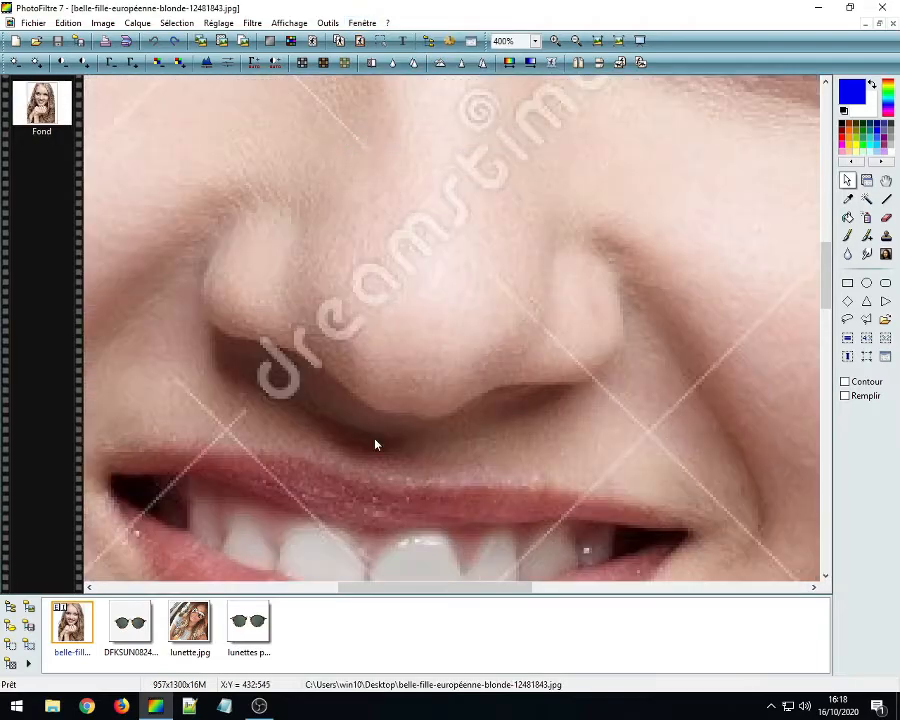
{"action": "scroll", "coordinate": [426, 312], "scroll_direction": "down", "scroll_amount": 5}
{"action": "scroll", "coordinate": [274, 186], "scroll_direction": "down", "scroll_amount": 1}
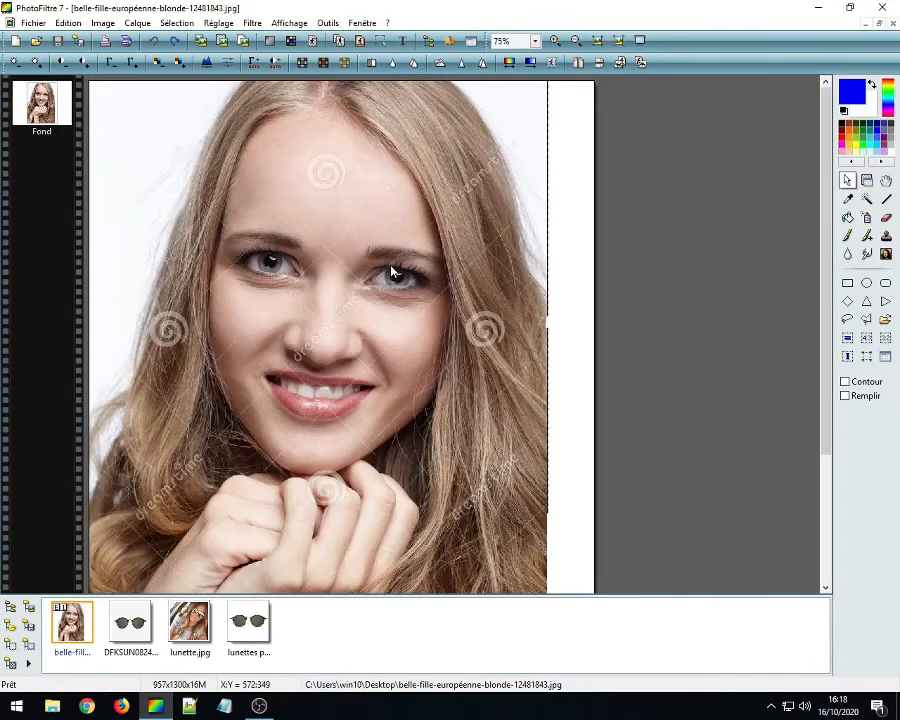
{"action": "scroll", "coordinate": [212, 193], "scroll_direction": "up", "scroll_amount": 1}
{"action": "left_click", "coordinate": [68, 23]}
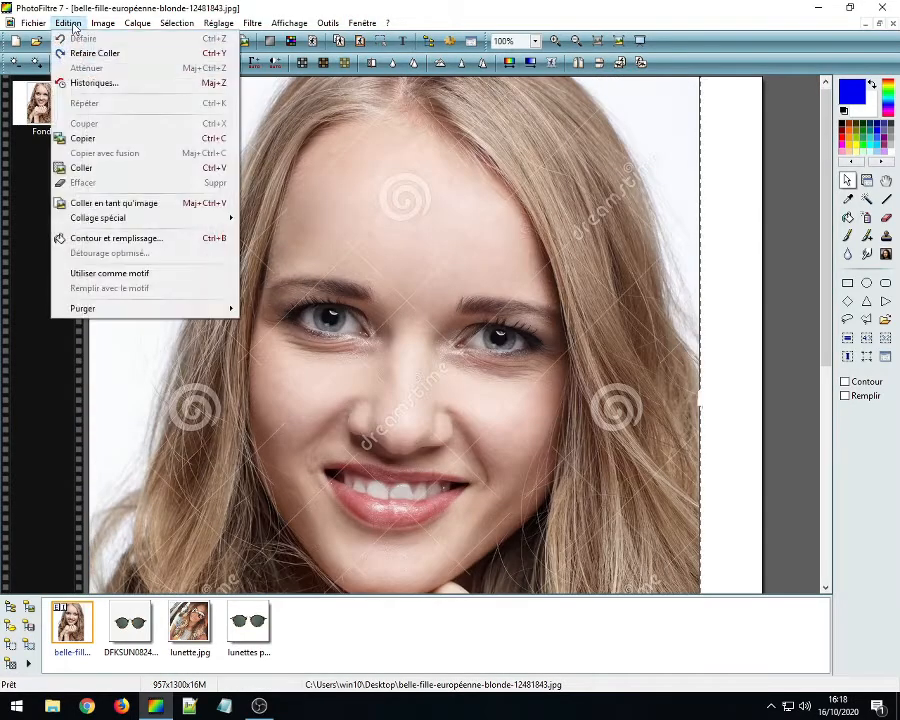
{"action": "left_click", "coordinate": [80, 167]}
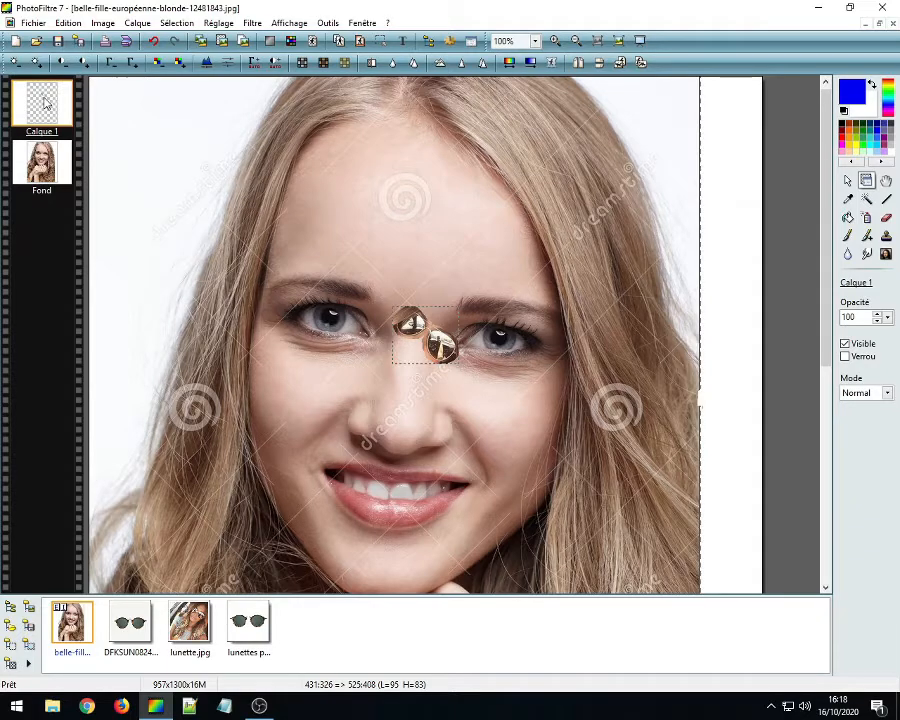
{"action": "scroll", "coordinate": [434, 345], "scroll_direction": "up", "scroll_amount": 2}
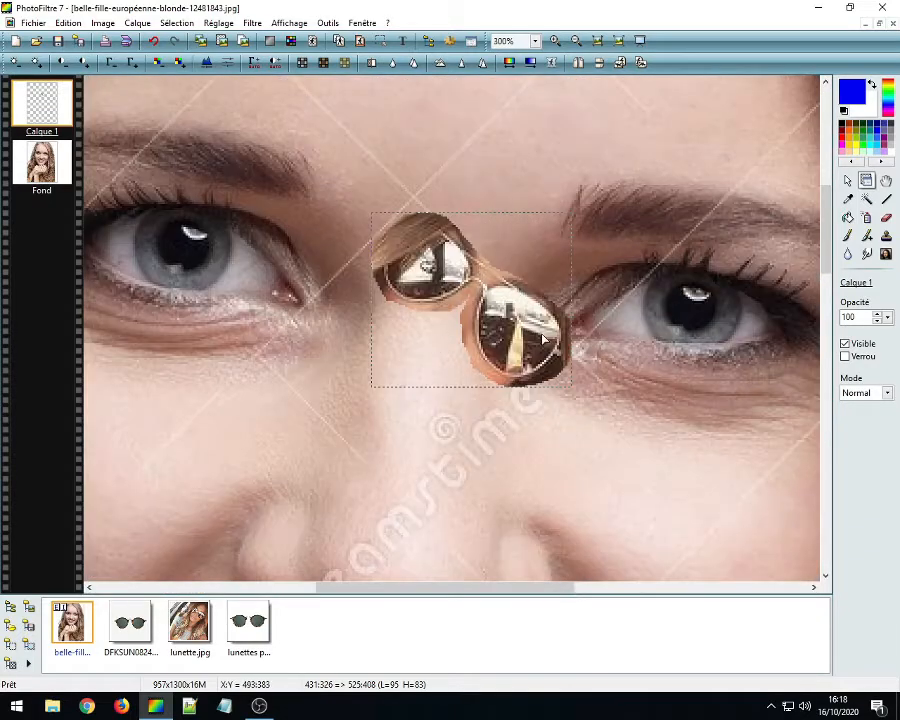
Step: Draw a blue diagonal arrow across the pasted sunglasses on the Calque 1 layer with the Line tool
{"action": "left_click", "coordinate": [885, 198]}
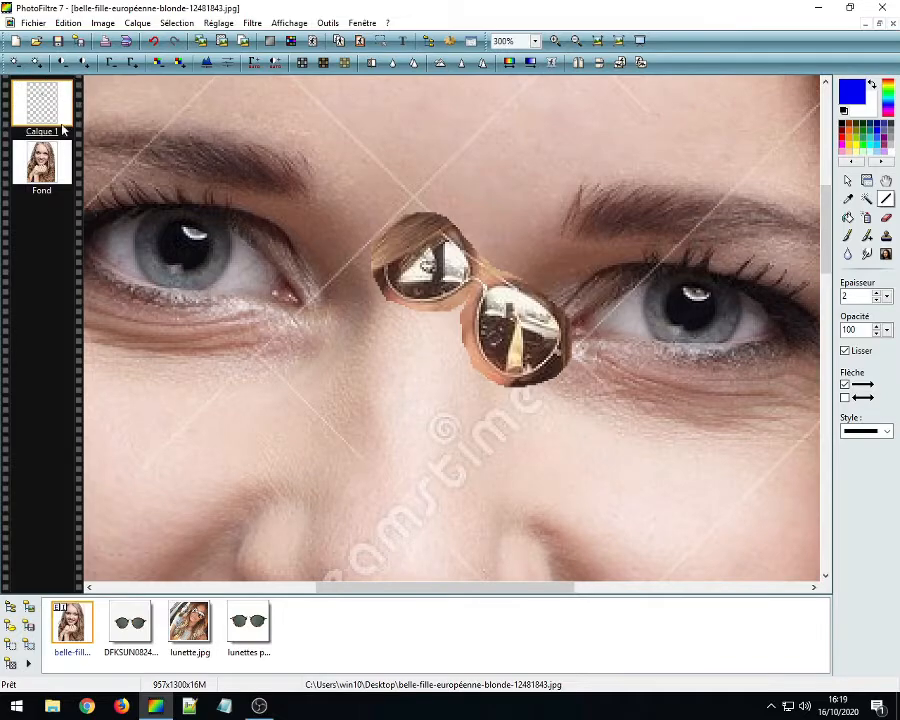
{"action": "mouse_move", "coordinate": [411, 359]}
{"action": "left_mouse_down"}
{"action": "mouse_move", "coordinate": [530, 268]}
{"action": "mouse_move", "coordinate": [548, 238]}
{"action": "left_mouse_up"}
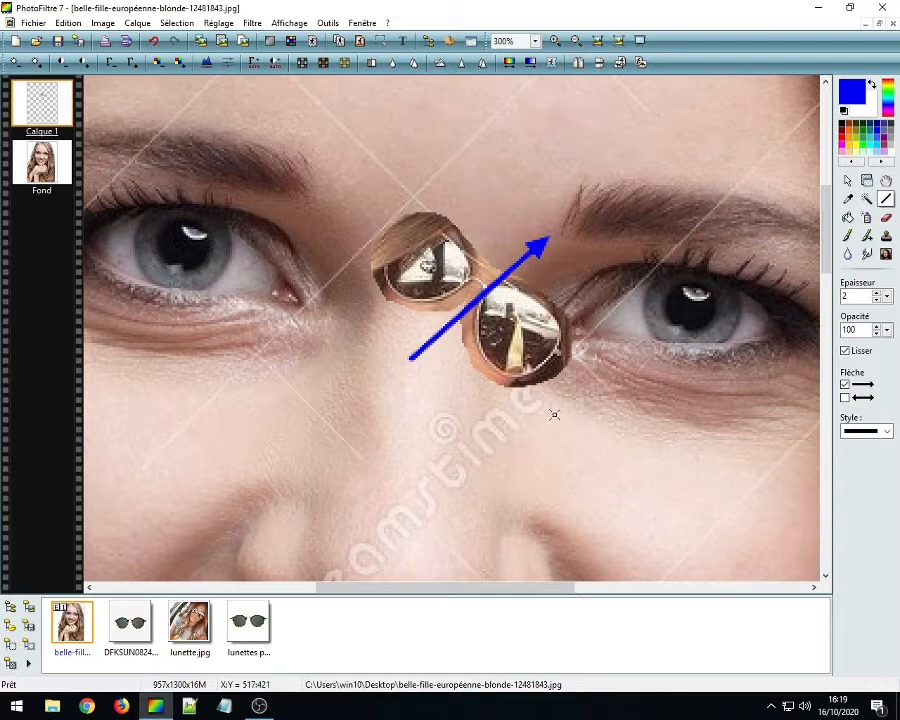
{"action": "scroll", "coordinate": [547, 455], "scroll_direction": "down", "scroll_amount": 1}
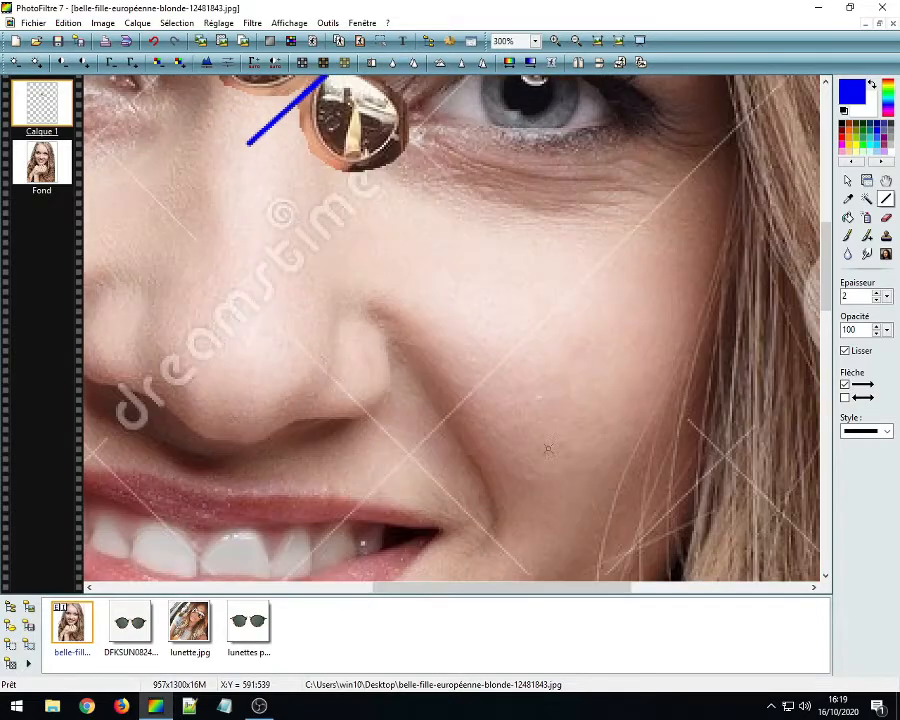
{"action": "scroll", "coordinate": [425, 268], "scroll_direction": "down", "scroll_amount": 1}
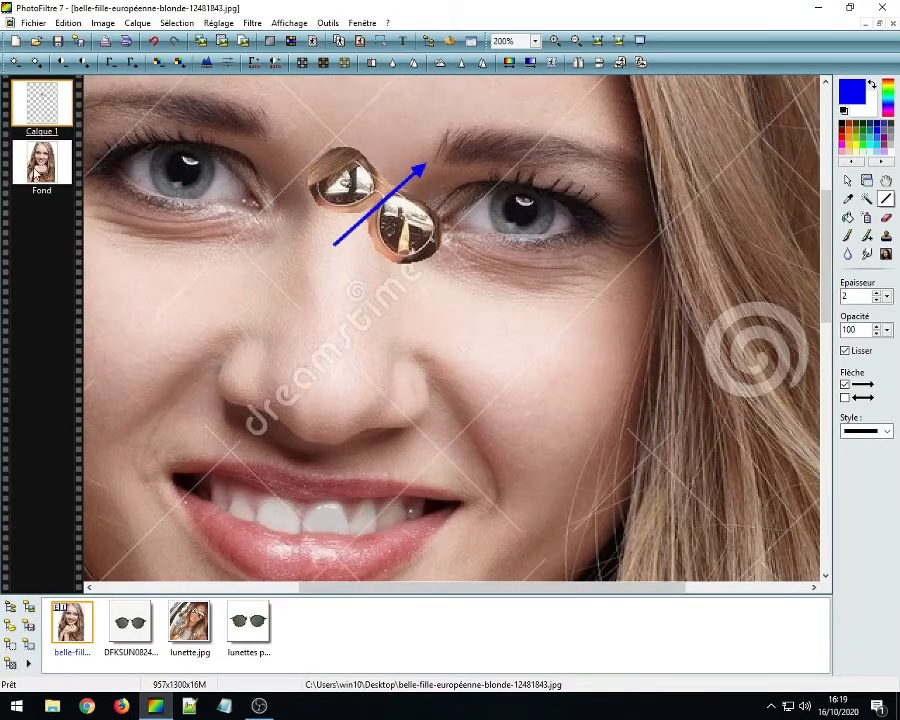
Step: Draw a red arrow on the Fond layer, running from the upper lip to the cheek below the eye
{"action": "left_click", "coordinate": [40, 162]}
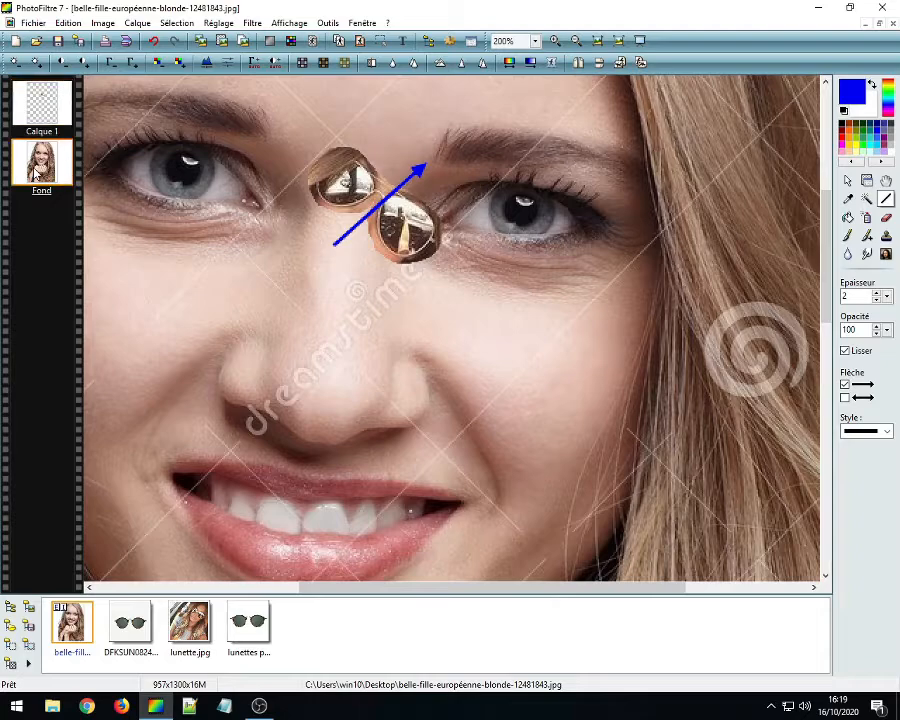
{"action": "left_click", "coordinate": [849, 129]}
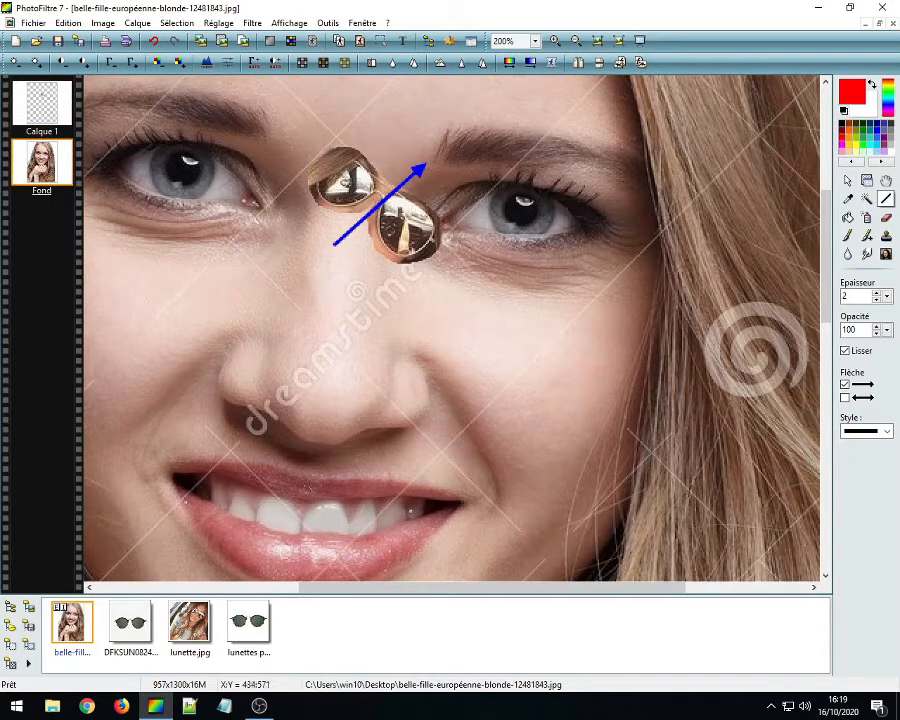
{"action": "left_click_drag", "start_coordinate": [313, 491], "coordinate": [572, 311]}
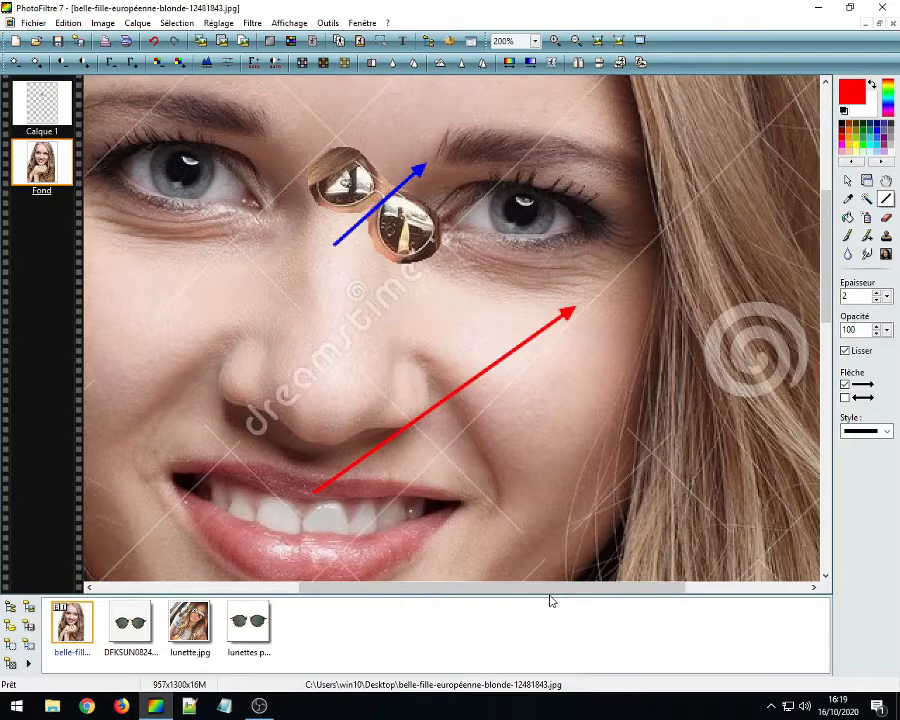
{"action": "scroll", "coordinate": [420, 287], "scroll_direction": "down", "scroll_amount": 2}
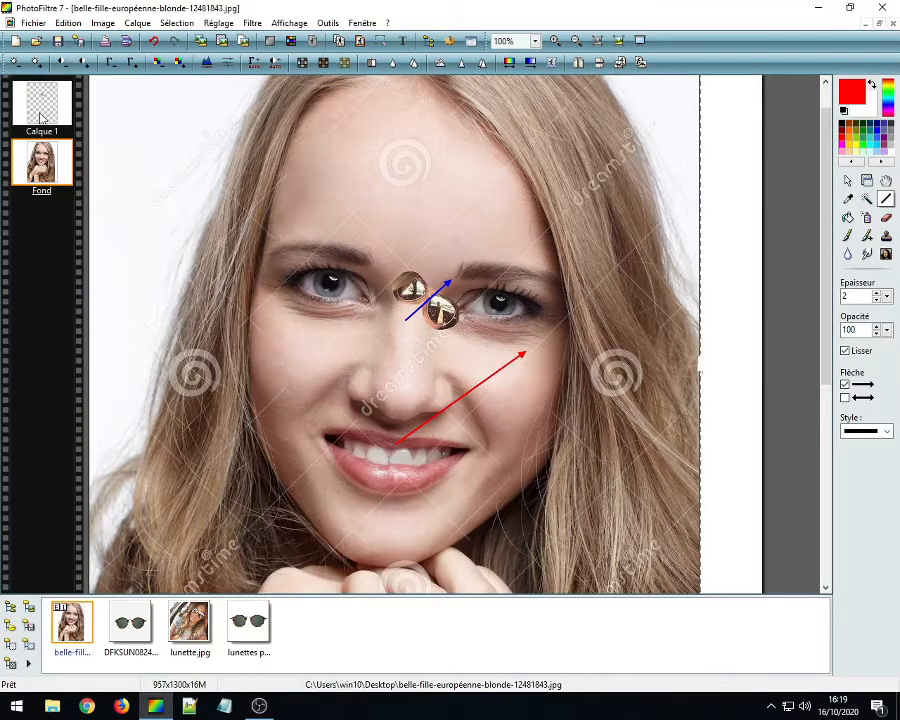
Step: Move the Calque 1 layer, with its sunglasses and blue arrow, up onto the woman's forehead
{"action": "left_click", "coordinate": [32, 84]}
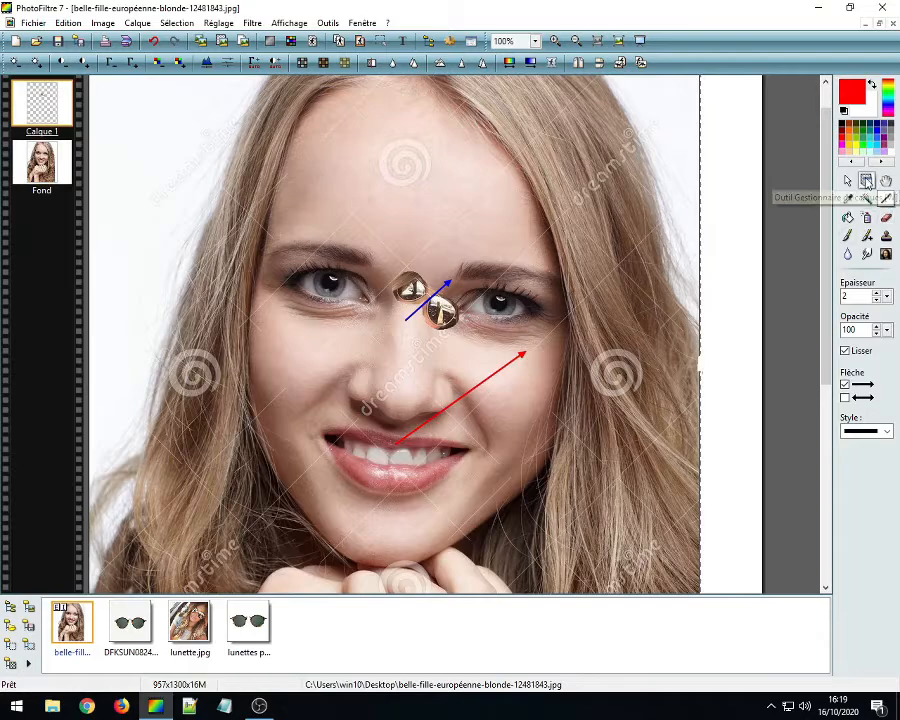
{"action": "left_click", "coordinate": [867, 181]}
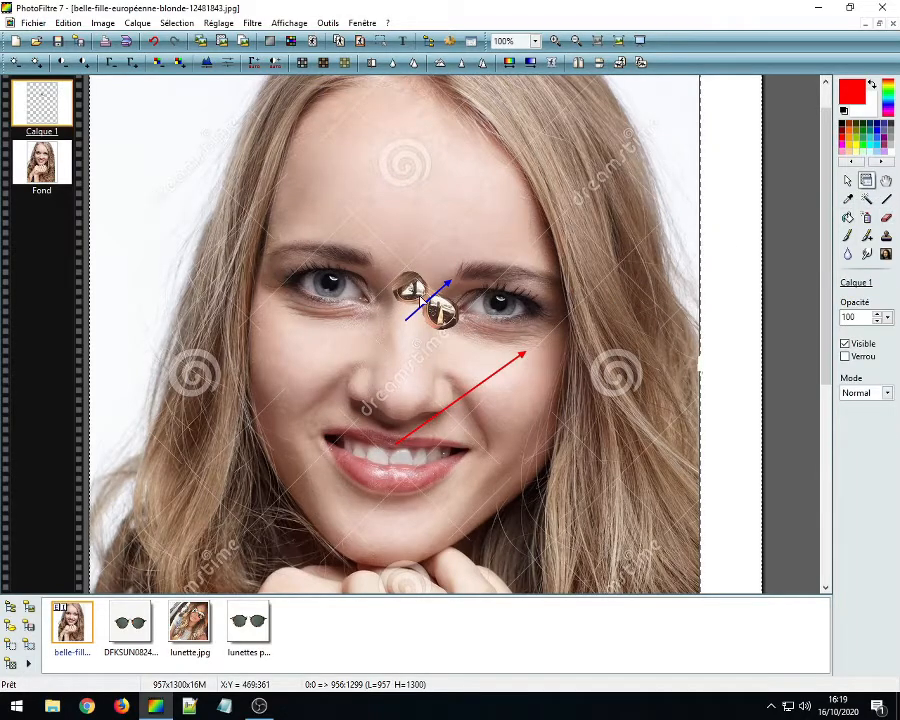
{"action": "left_click_drag", "start_coordinate": [428, 300], "coordinate": [436, 258]}
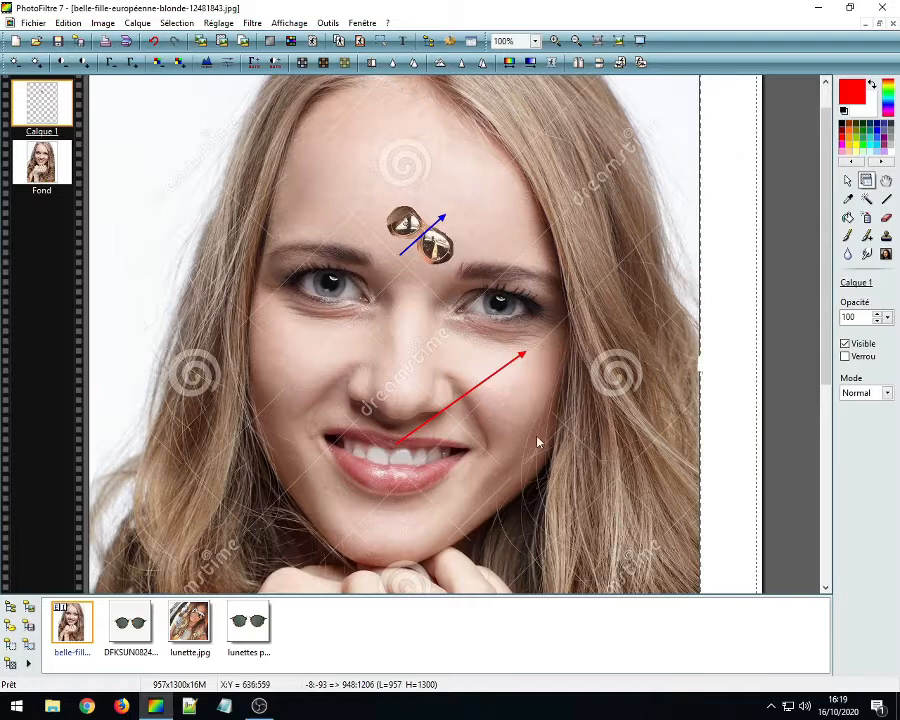
Step: Hide the Calque 1 layer and make it visible again
{"action": "right_click", "coordinate": [31, 100]}
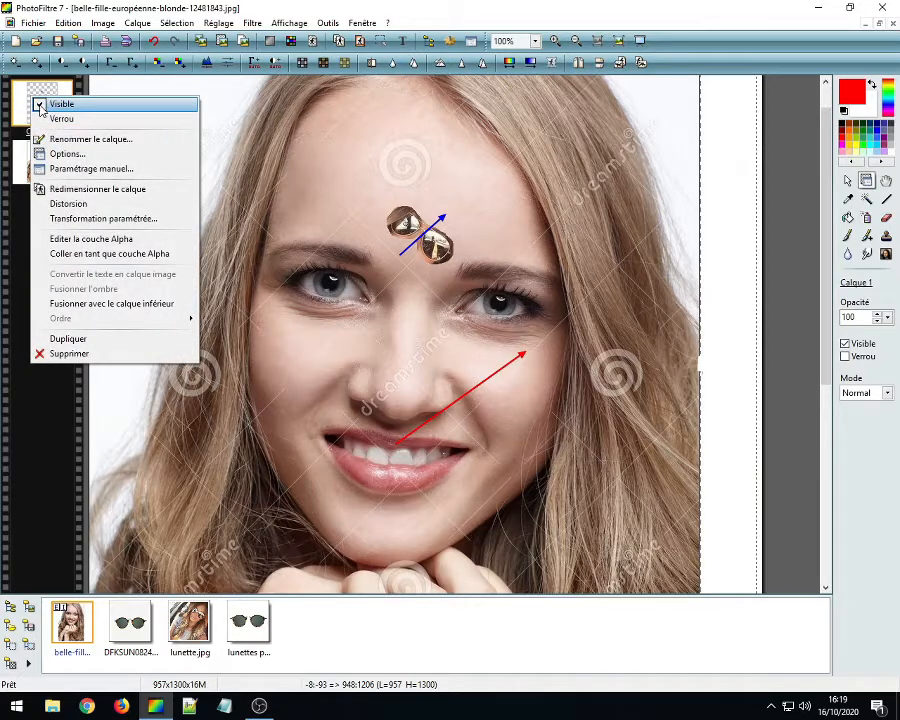
{"action": "left_click", "coordinate": [41, 106]}
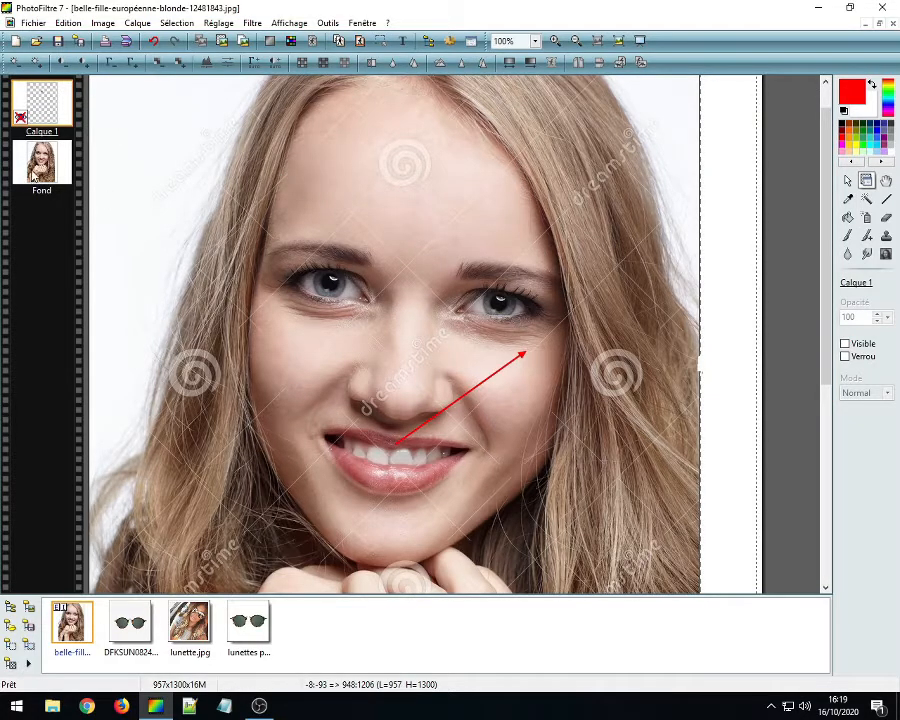
{"action": "right_click", "coordinate": [41, 101]}
{"action": "left_click", "coordinate": [40, 75]}
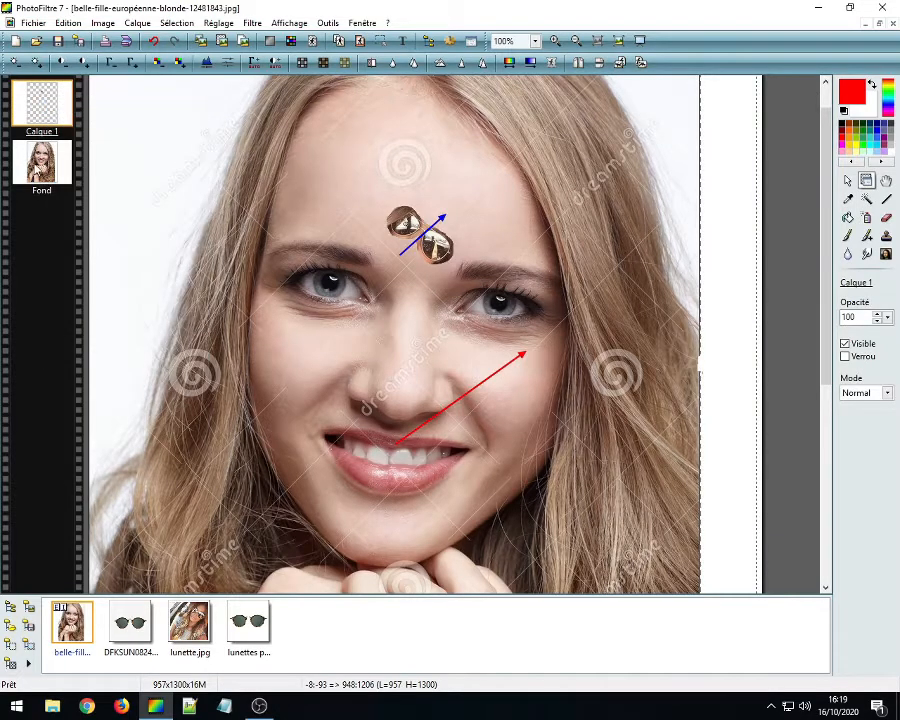
Step: Hide the Fond background layer and make it visible again
{"action": "right_click", "coordinate": [41, 165]}
{"action": "left_click", "coordinate": [50, 172]}
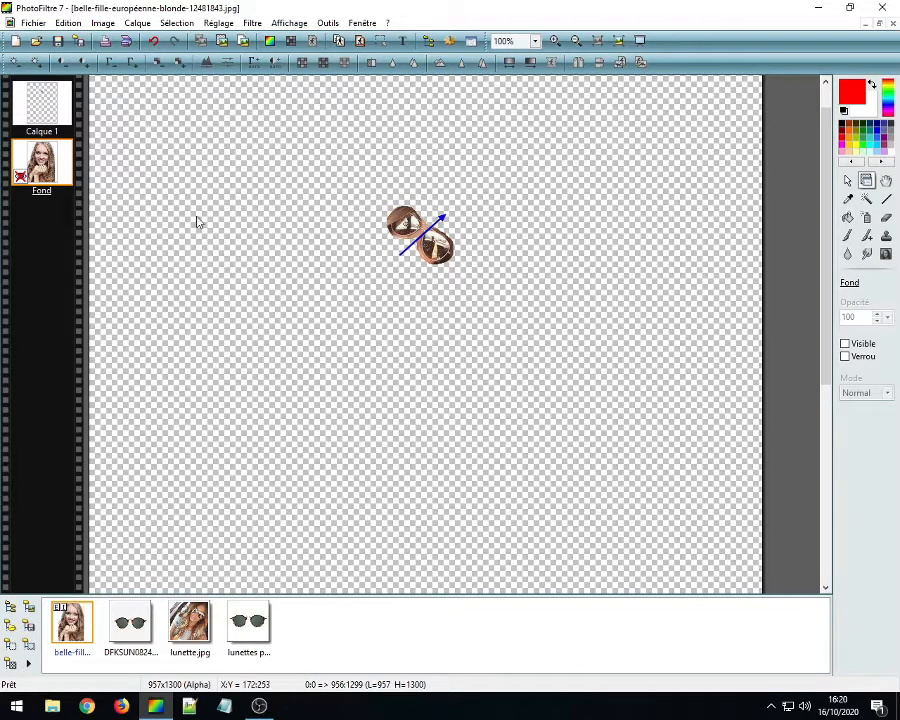
{"action": "right_click", "coordinate": [34, 171]}
{"action": "left_click", "coordinate": [62, 175]}
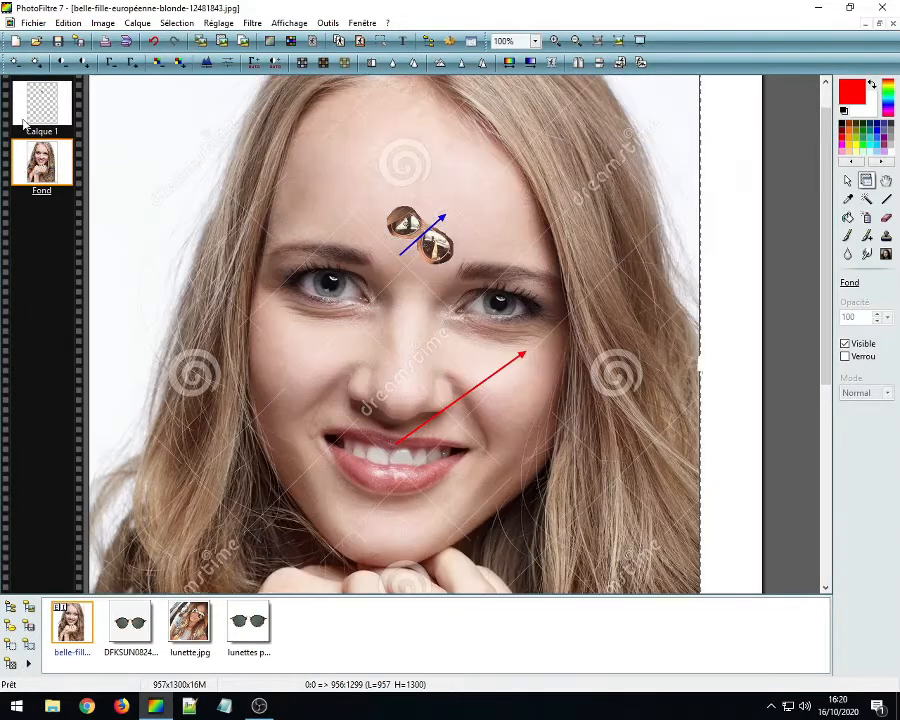
Step: Undo the sunglasses layer move and both arrows drawn on the portrait
{"action": "left_click", "coordinate": [152, 43]}
{"action": "left_click", "coordinate": [152, 43]}
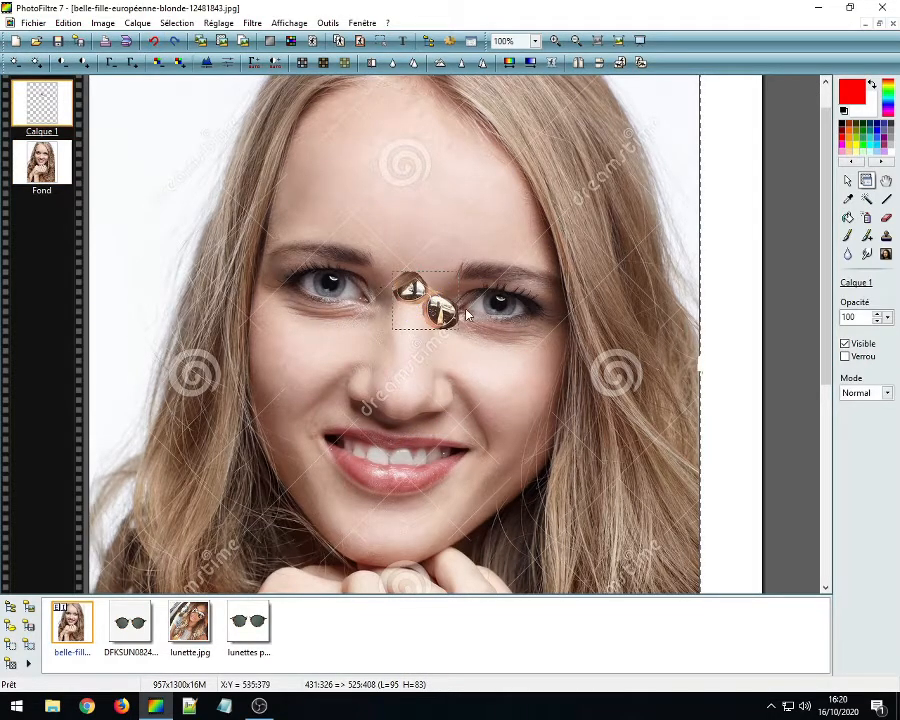
Step: Examine the pasted sunglasses between the eyes close up and against the whole face
{"action": "scroll", "coordinate": [466, 315], "scroll_direction": "up", "scroll_amount": 3}
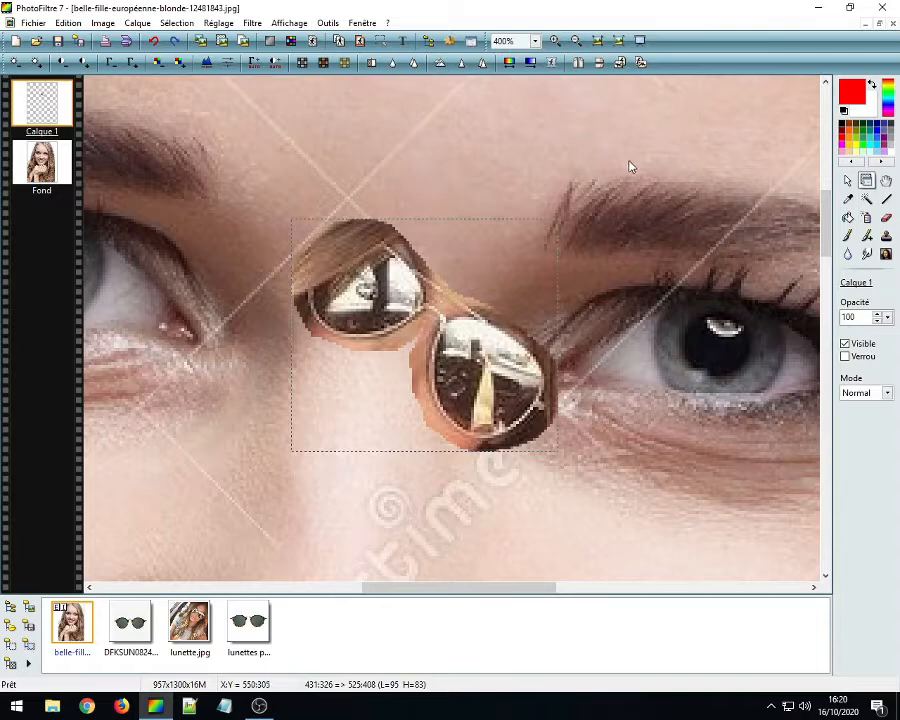
{"action": "scroll", "coordinate": [630, 165], "scroll_direction": "down", "scroll_amount": 1}
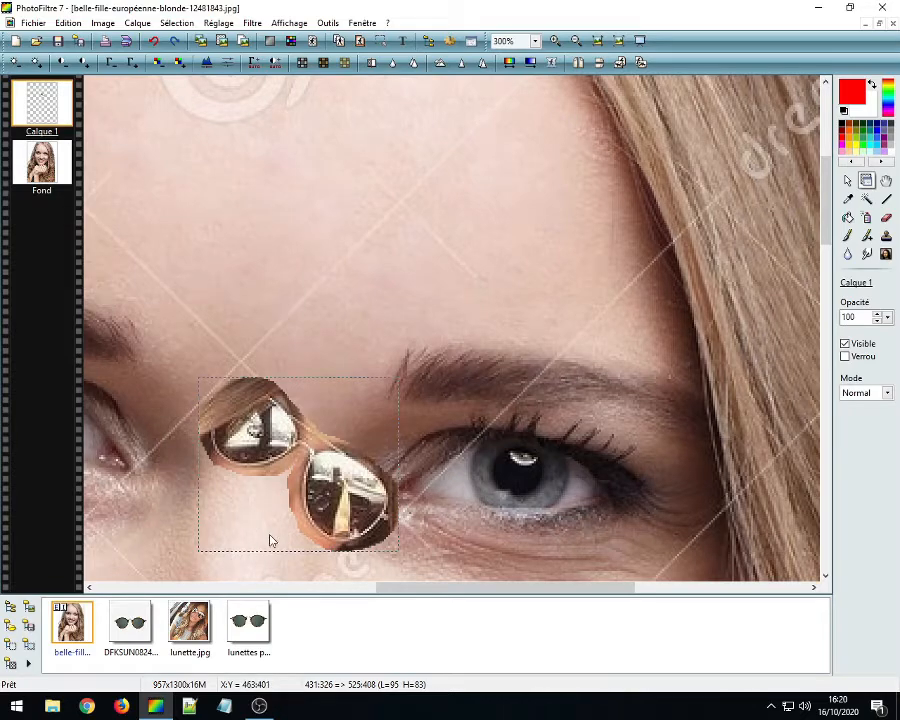
{"action": "scroll", "coordinate": [296, 522], "scroll_direction": "up", "scroll_amount": 1}
{"action": "scroll", "coordinate": [328, 462], "scroll_direction": "down", "scroll_amount": 2}
{"action": "scroll", "coordinate": [328, 445], "scroll_direction": "up", "scroll_amount": 1}
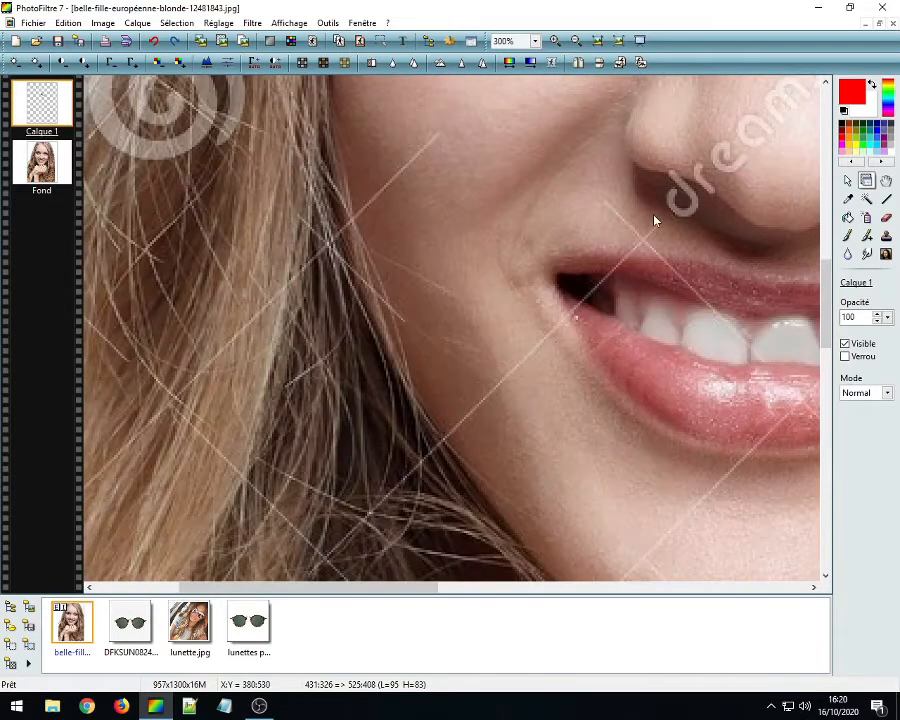
{"action": "scroll", "coordinate": [492, 314], "scroll_direction": "up", "scroll_amount": 2}
{"action": "scroll", "coordinate": [462, 331], "scroll_direction": "down", "scroll_amount": 6}
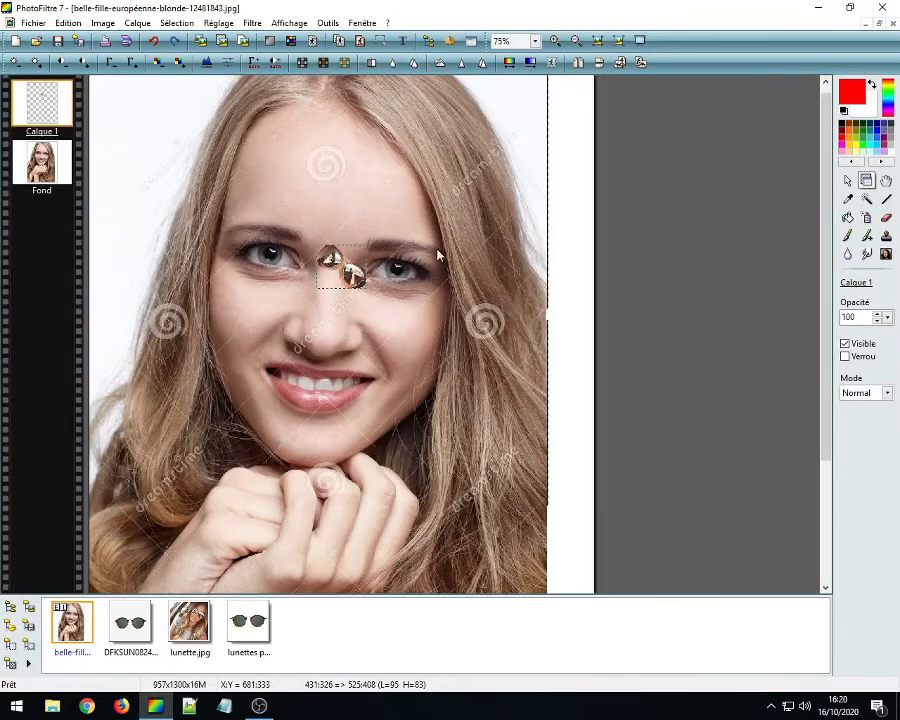
{"action": "scroll", "coordinate": [437, 256], "scroll_direction": "up", "scroll_amount": 3}
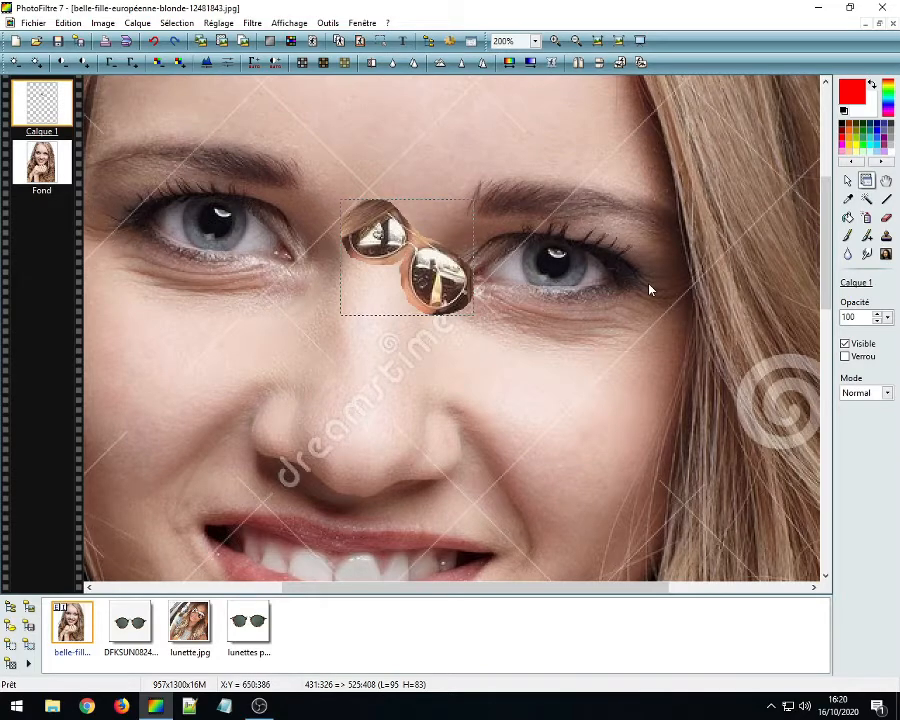
Step: Enlarge the Calque 1 sunglasses layer proportionally to about 443 by 386 pixels, positioned across the eye area
{"action": "right_click", "coordinate": [37, 106]}
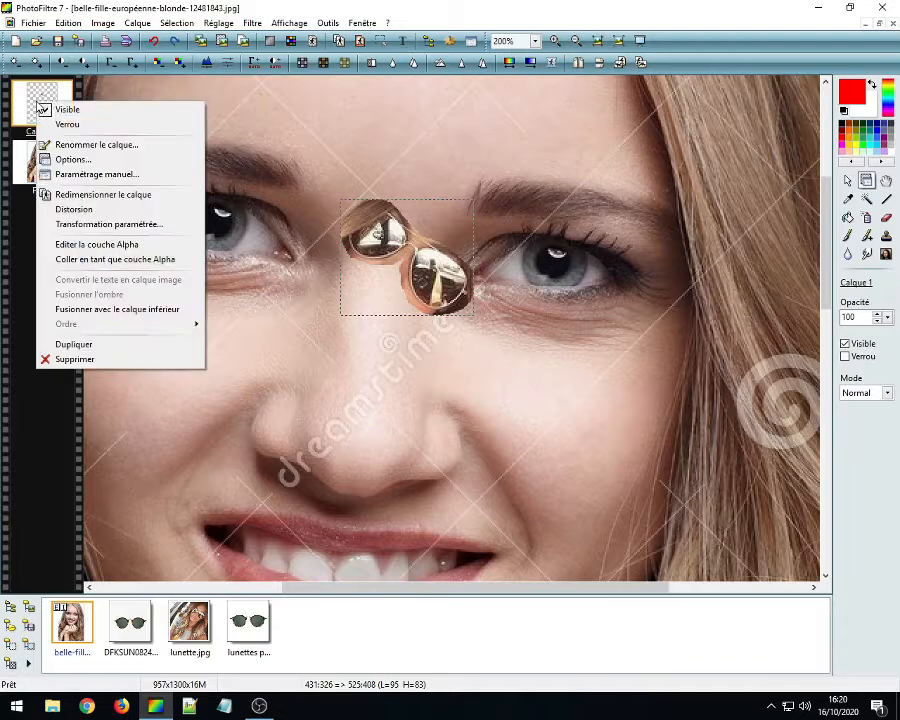
{"action": "left_click", "coordinate": [112, 196]}
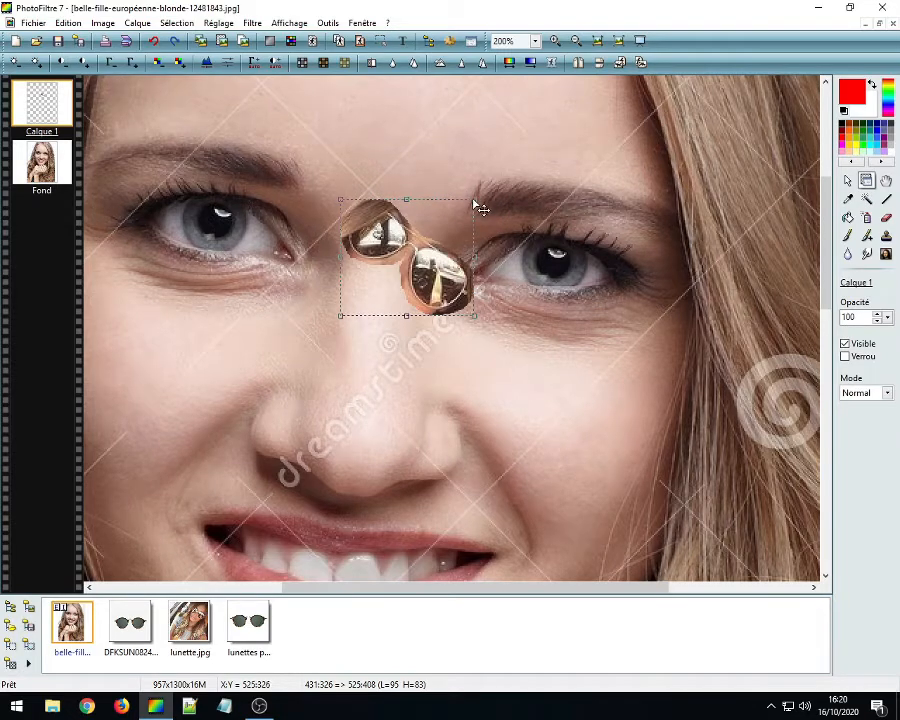
{"action": "left_click_drag", "start_coordinate": [476, 202], "coordinate": [898, 50]}
{"action": "scroll", "coordinate": [594, 209], "scroll_direction": "up", "scroll_amount": 2}
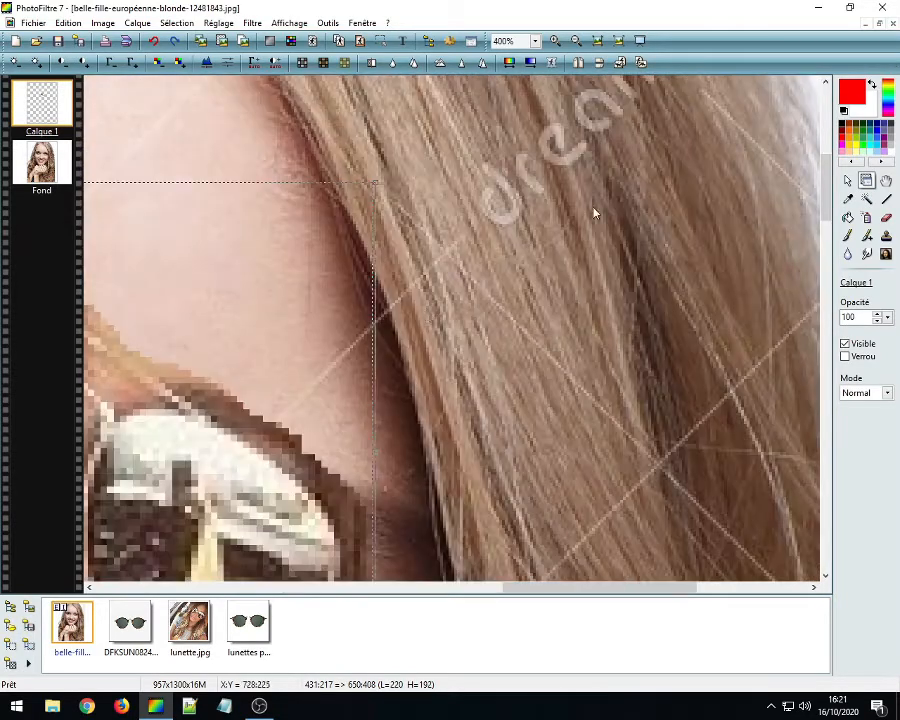
{"action": "scroll", "coordinate": [401, 316], "scroll_direction": "down", "scroll_amount": 3}
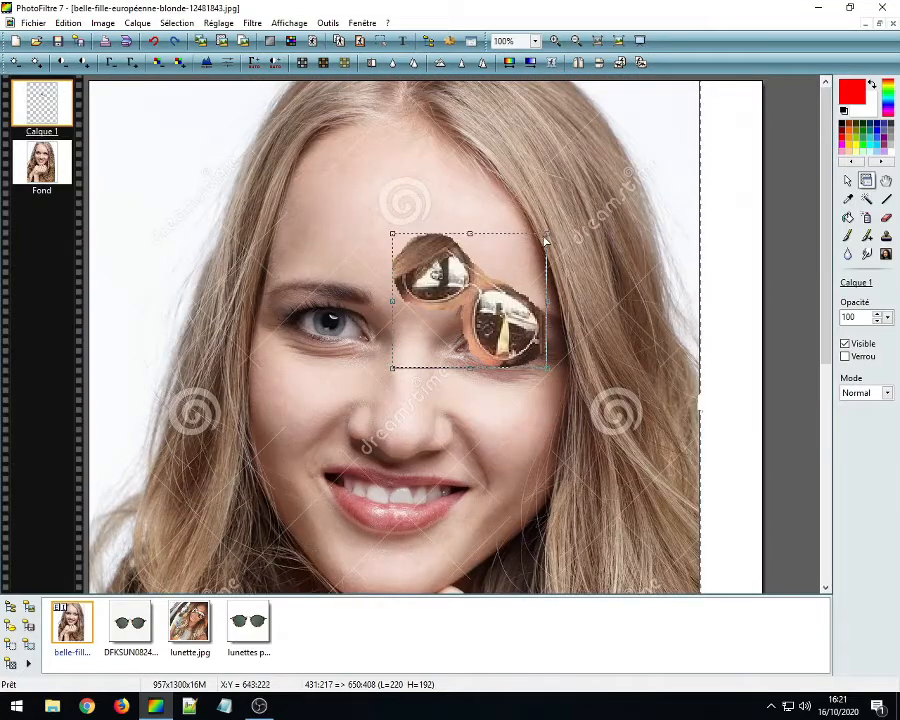
{"action": "left_click_drag", "start_coordinate": [546, 240], "coordinate": [705, 183]}
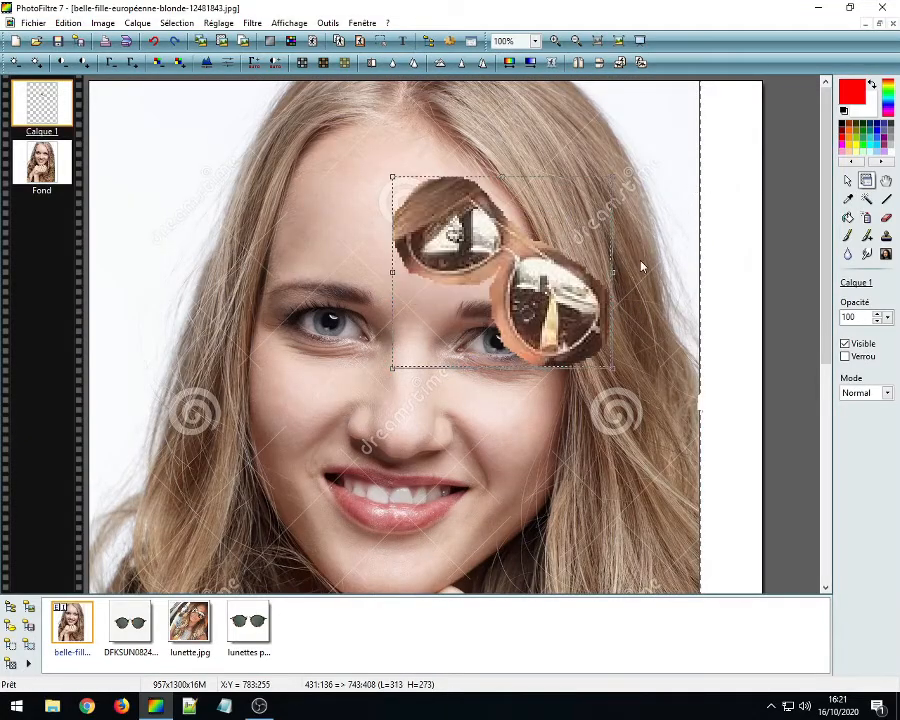
{"action": "left_click_drag", "start_coordinate": [613, 185], "coordinate": [731, 103]}
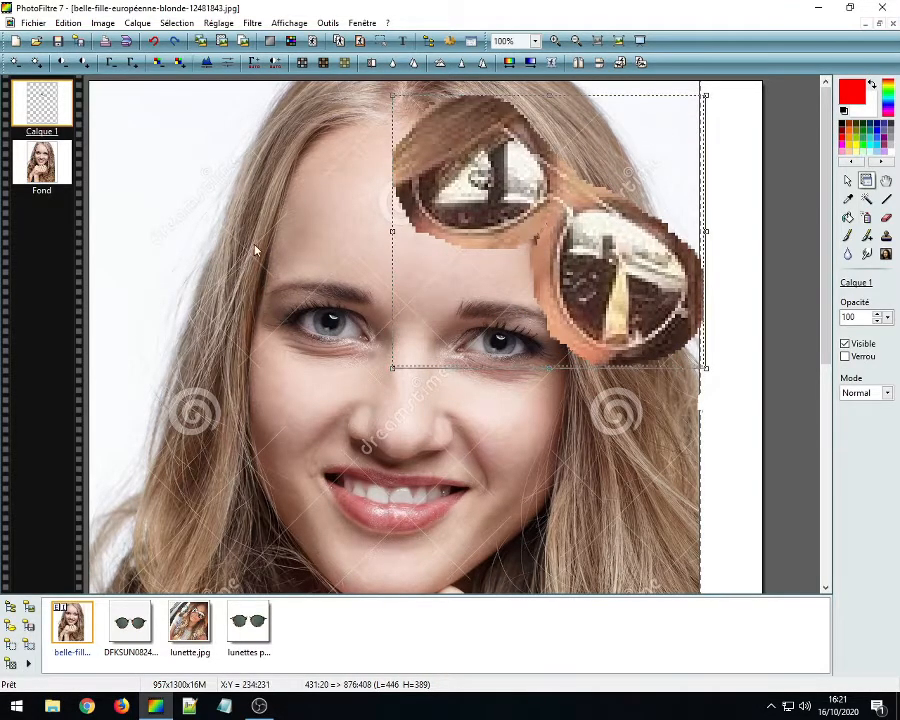
{"action": "left_click_drag", "start_coordinate": [548, 214], "coordinate": [414, 283]}
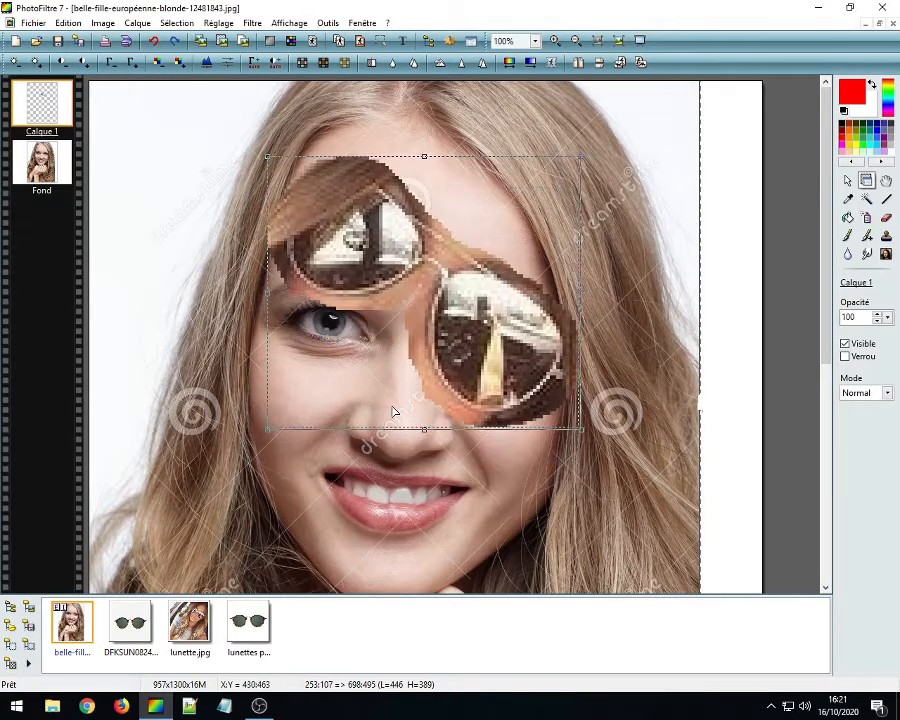
{"action": "right_click", "coordinate": [469, 200]}
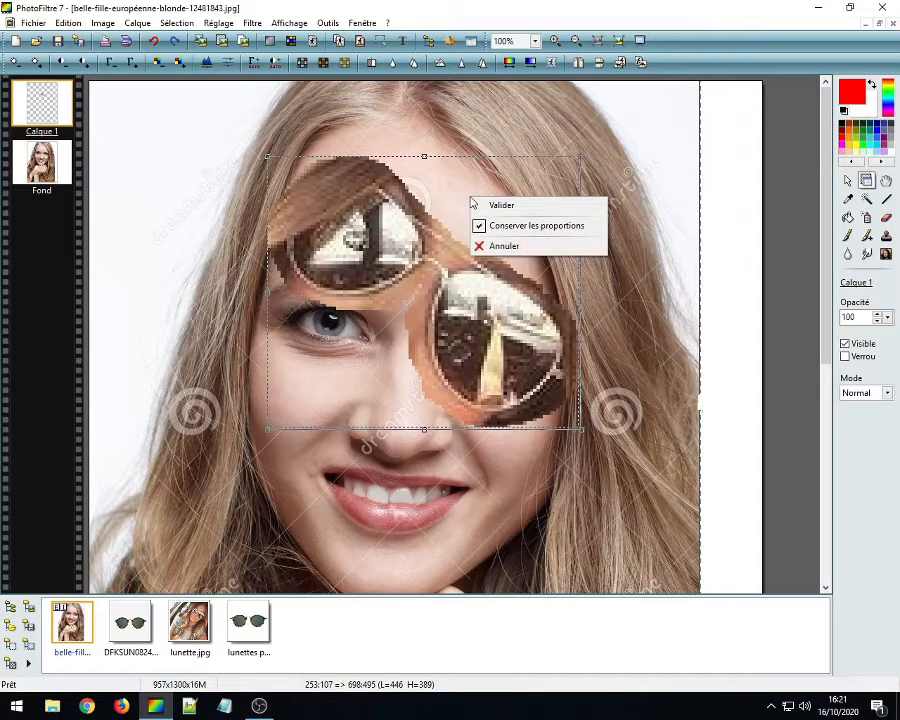
{"action": "left_click", "coordinate": [494, 204]}
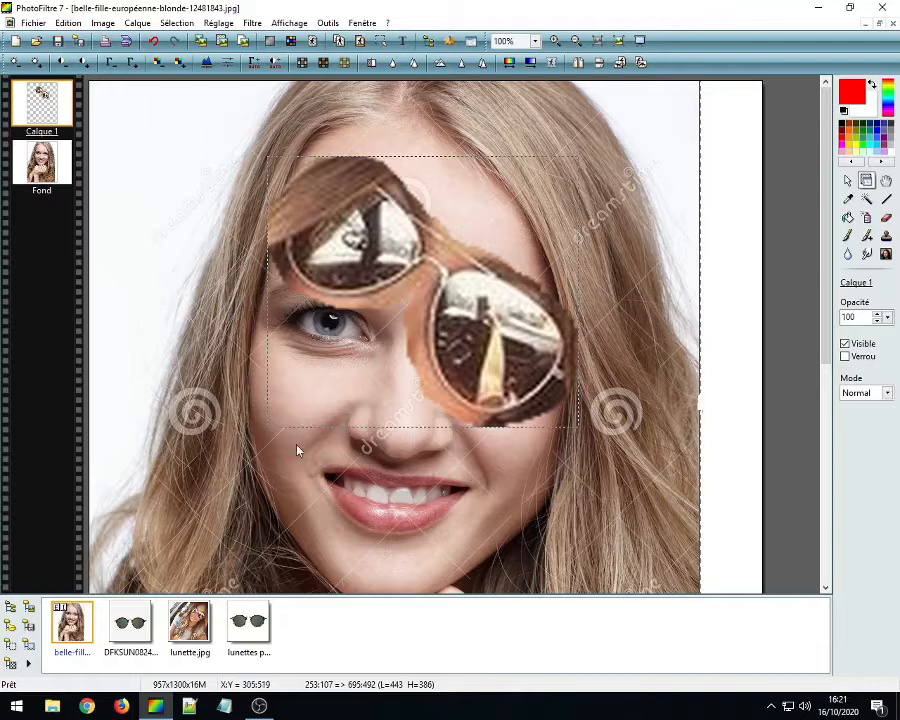
Step: Rotate the sunglasses layer by -31.5° with the parametric transformation, keeping the scale at 100%
{"action": "right_click", "coordinate": [444, 324]}
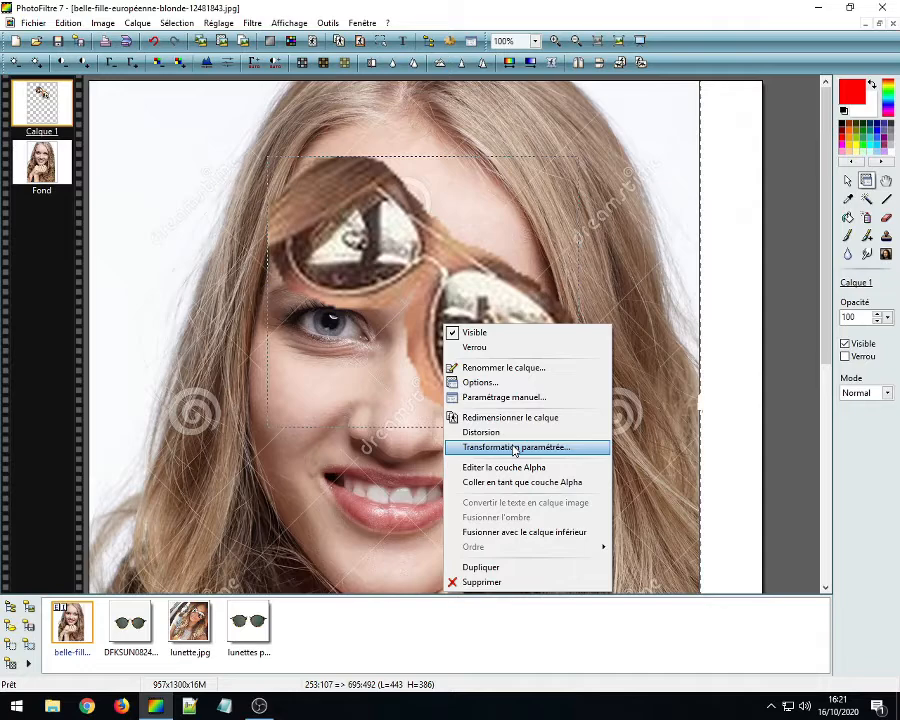
{"action": "left_click", "coordinate": [396, 247]}
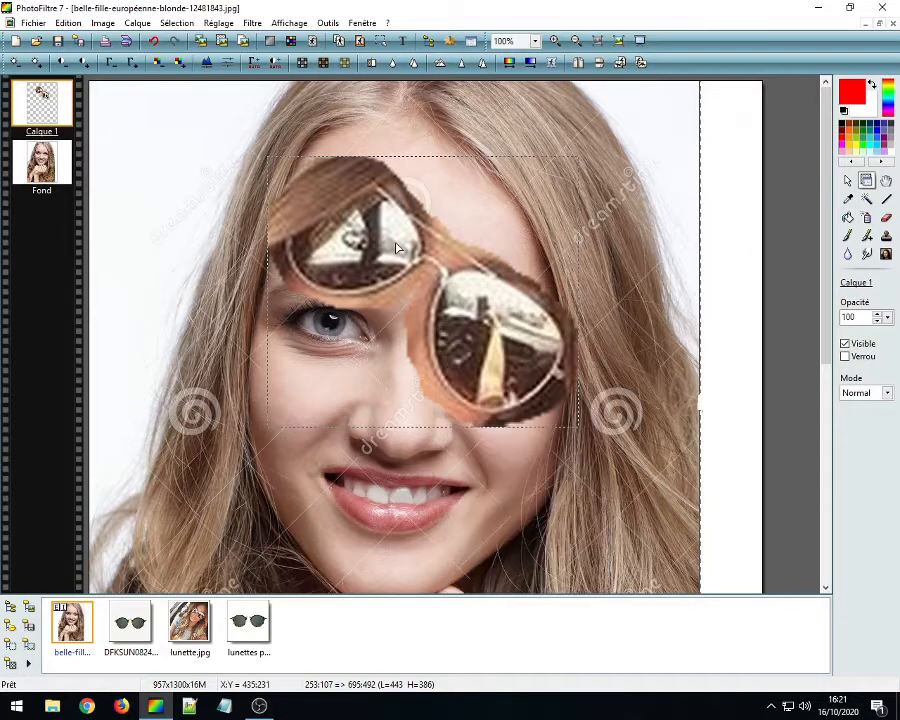
{"action": "right_click", "coordinate": [396, 247]}
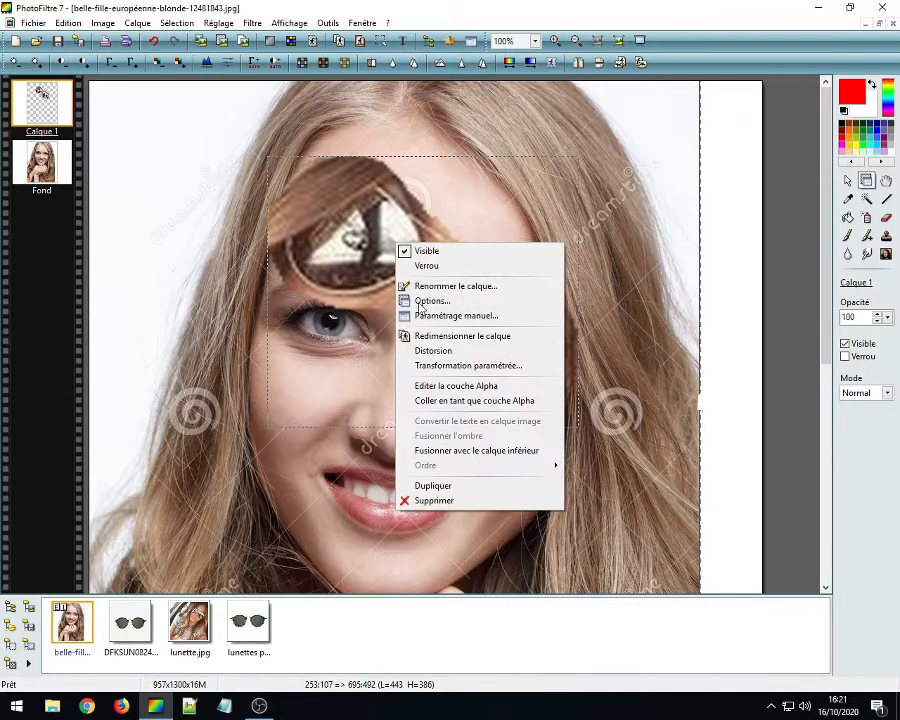
{"action": "left_click", "coordinate": [461, 367]}
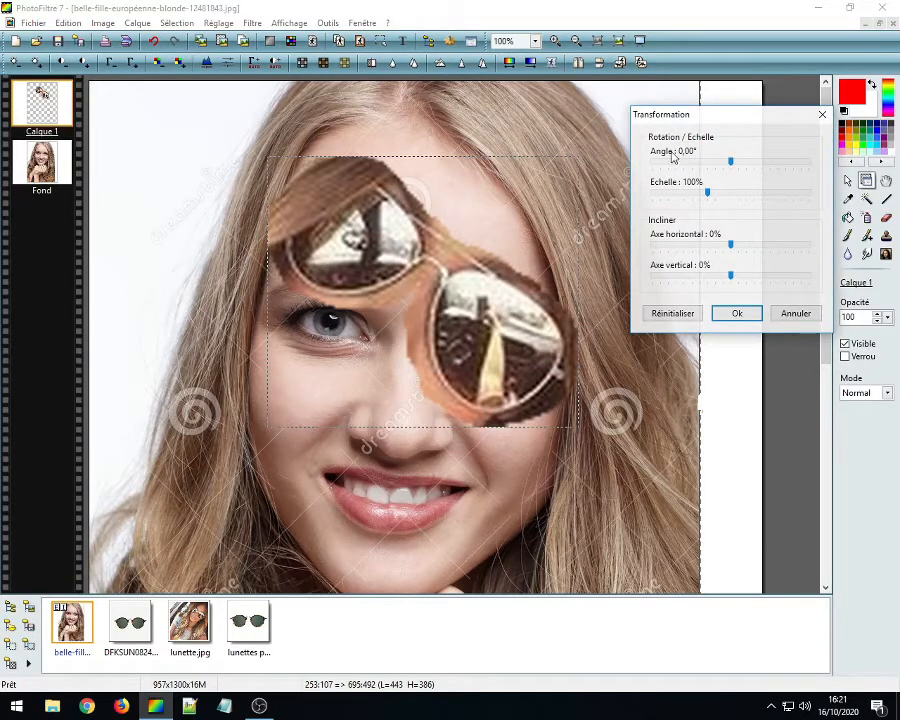
{"action": "left_click_drag", "start_coordinate": [729, 168], "coordinate": [700, 162]}
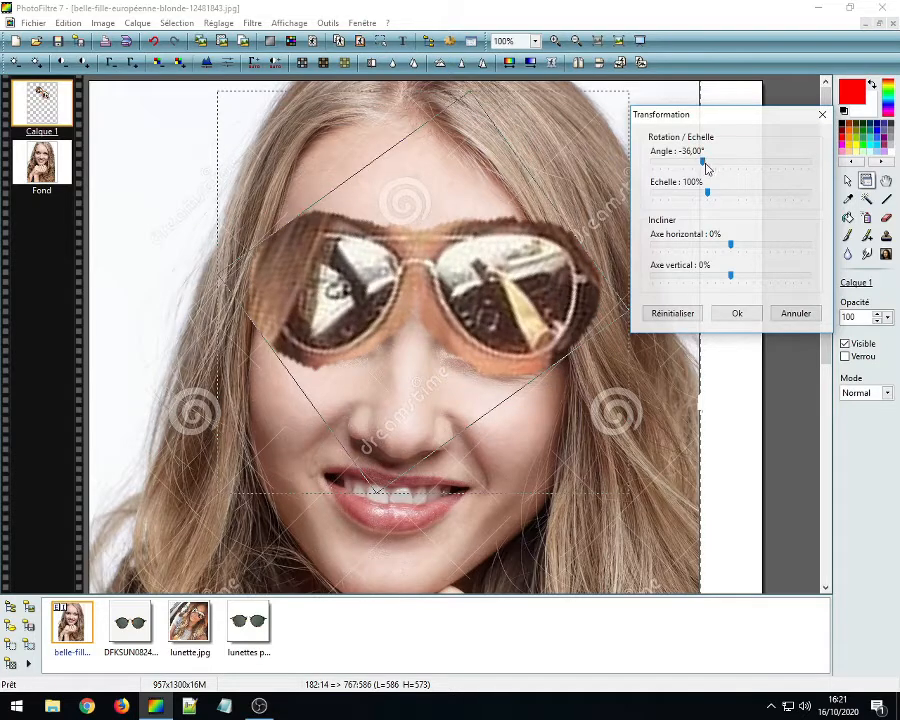
{"action": "left_click_drag", "start_coordinate": [705, 165], "coordinate": [706, 160]}
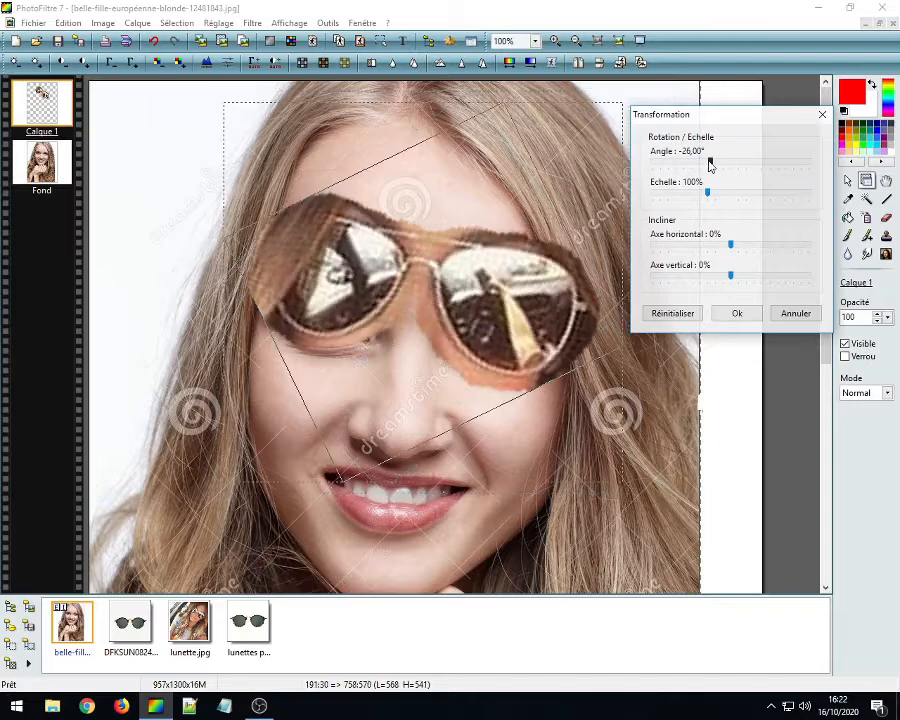
{"action": "left_click_drag", "start_coordinate": [712, 165], "coordinate": [705, 160]}
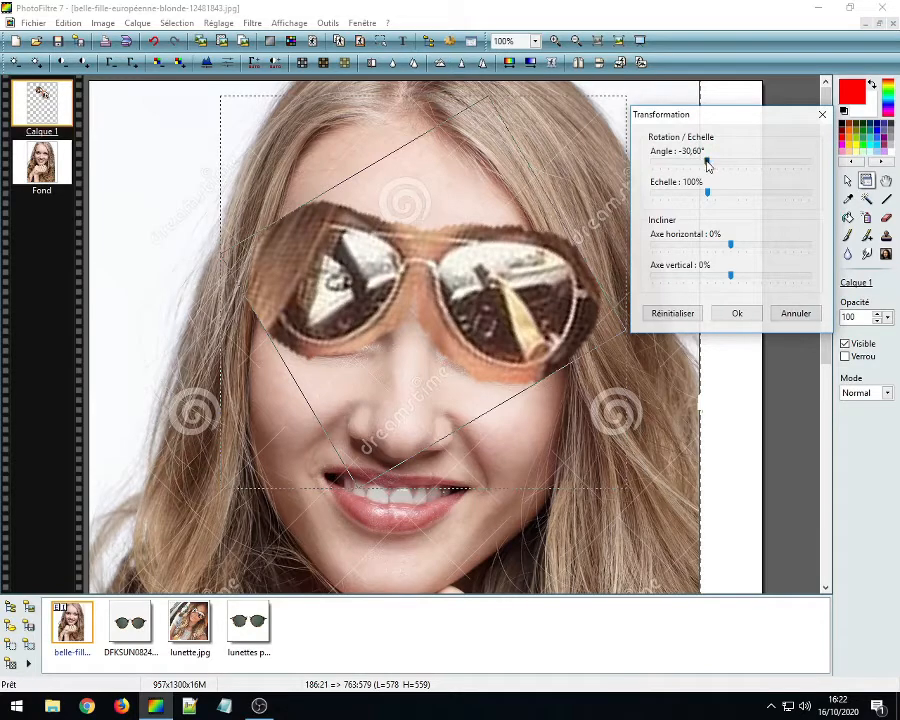
{"action": "left_click_drag", "start_coordinate": [707, 165], "coordinate": [708, 161]}
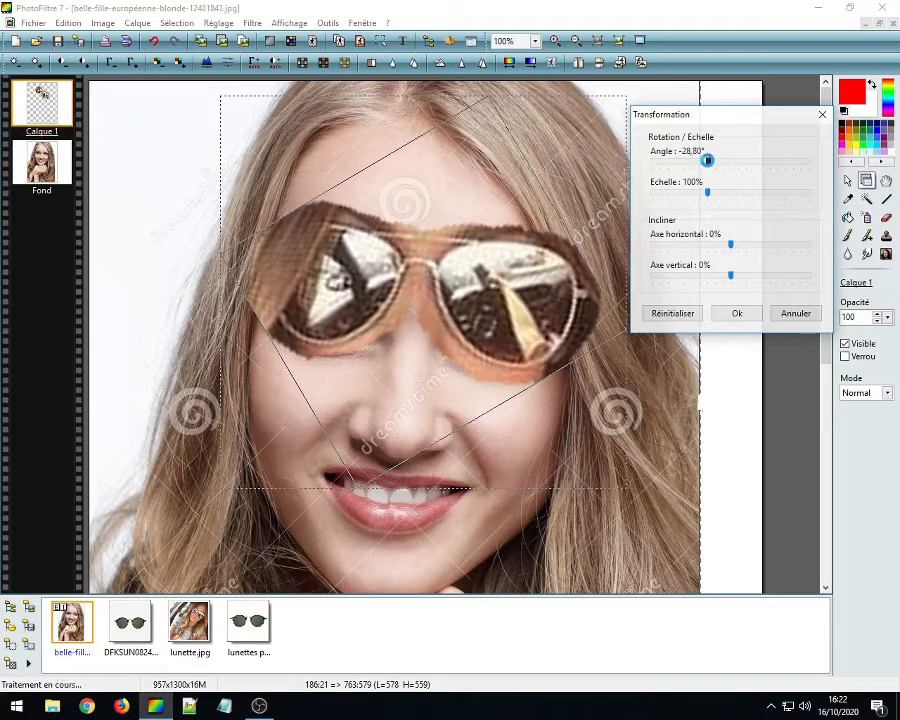
{"action": "left_click_drag", "start_coordinate": [708, 164], "coordinate": [706, 166]}
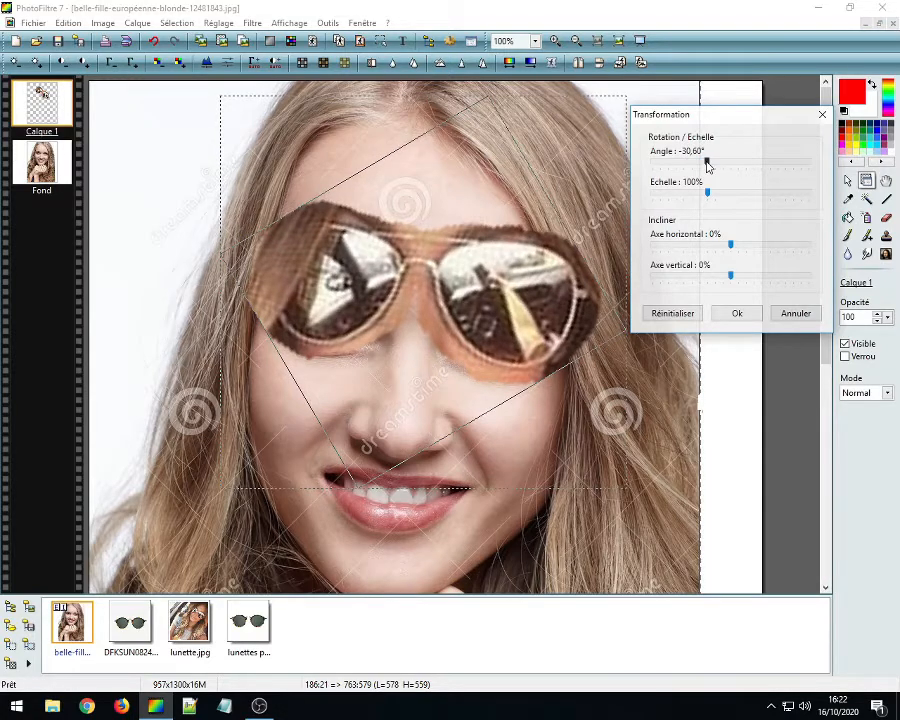
{"action": "left_click_drag", "start_coordinate": [706, 162], "coordinate": [705, 162]}
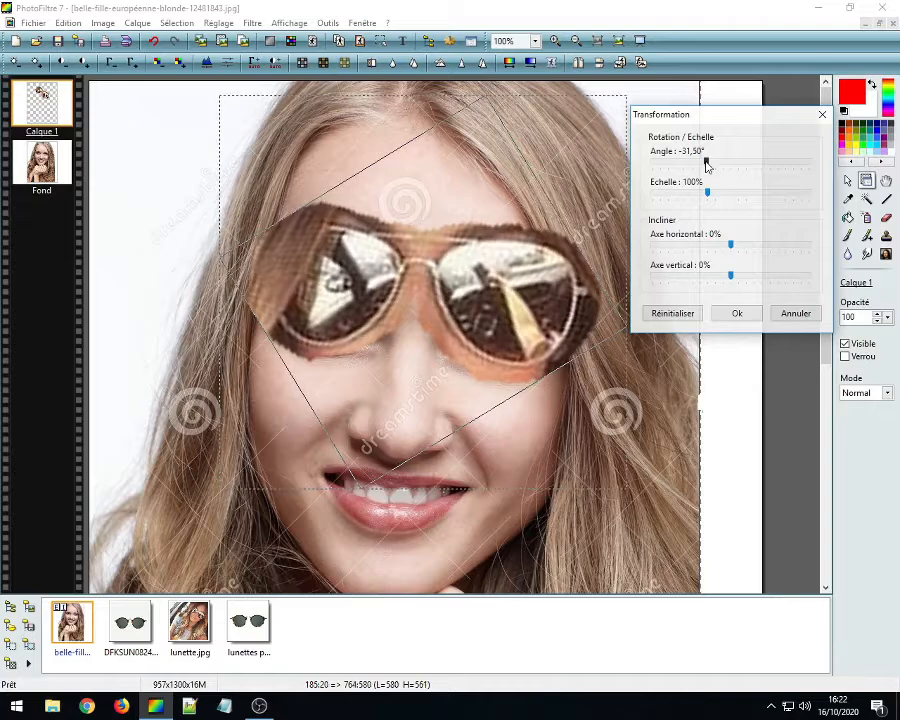
{"action": "left_click", "coordinate": [737, 316]}
Step: Shift the rotated sunglasses layer slightly down so that the lenses cover both eyes
{"action": "left_click_drag", "start_coordinate": [457, 285], "coordinate": [444, 308]}
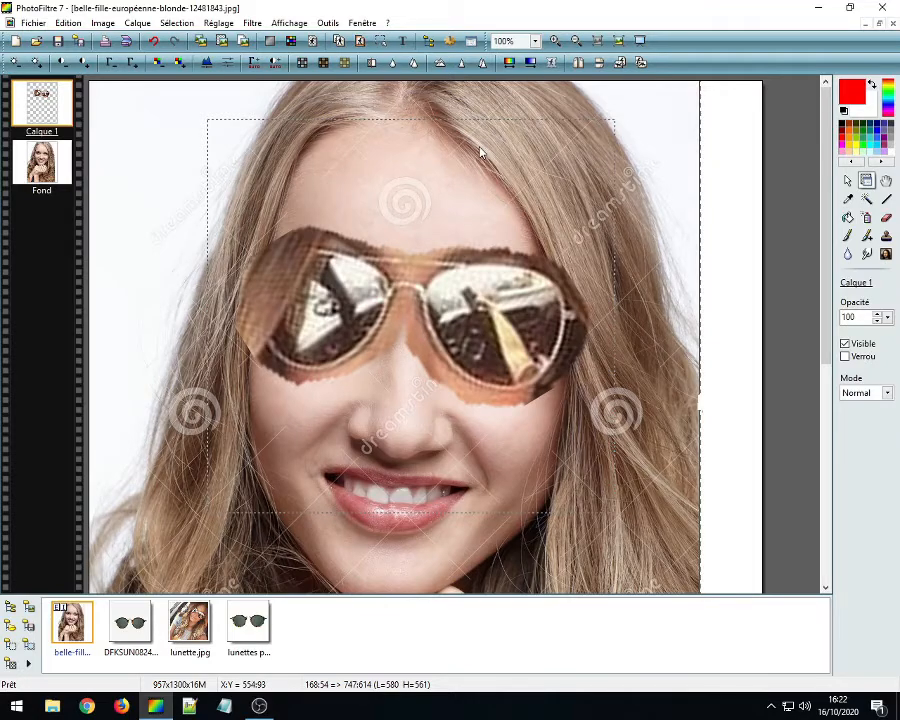
{"action": "scroll", "coordinate": [461, 168], "scroll_direction": "up", "scroll_amount": 3}
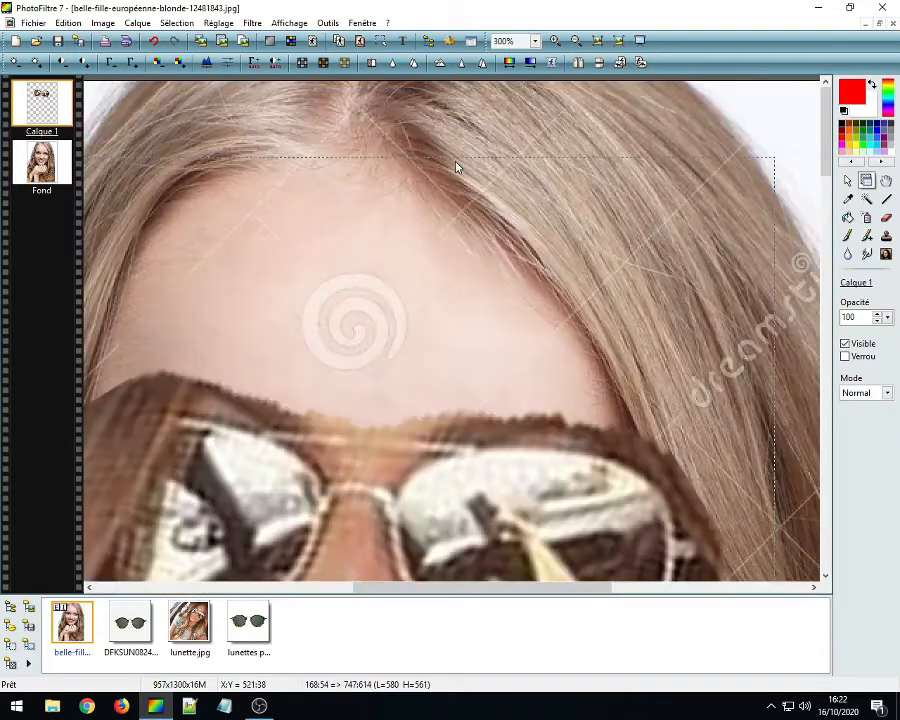
Step: Delete the Calque 1 sunglasses layer from the blonde woman's portrait
{"action": "scroll", "coordinate": [460, 270], "scroll_direction": "down", "scroll_amount": 10}
{"action": "scroll", "coordinate": [193, 109], "scroll_direction": "up", "scroll_amount": 6}
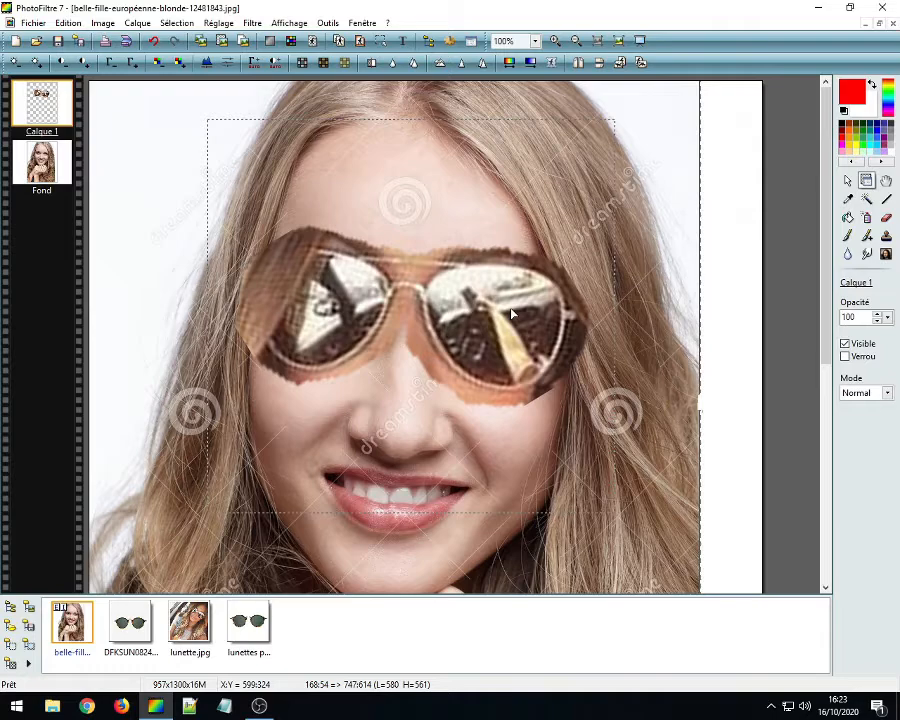
{"action": "right_click", "coordinate": [55, 112]}
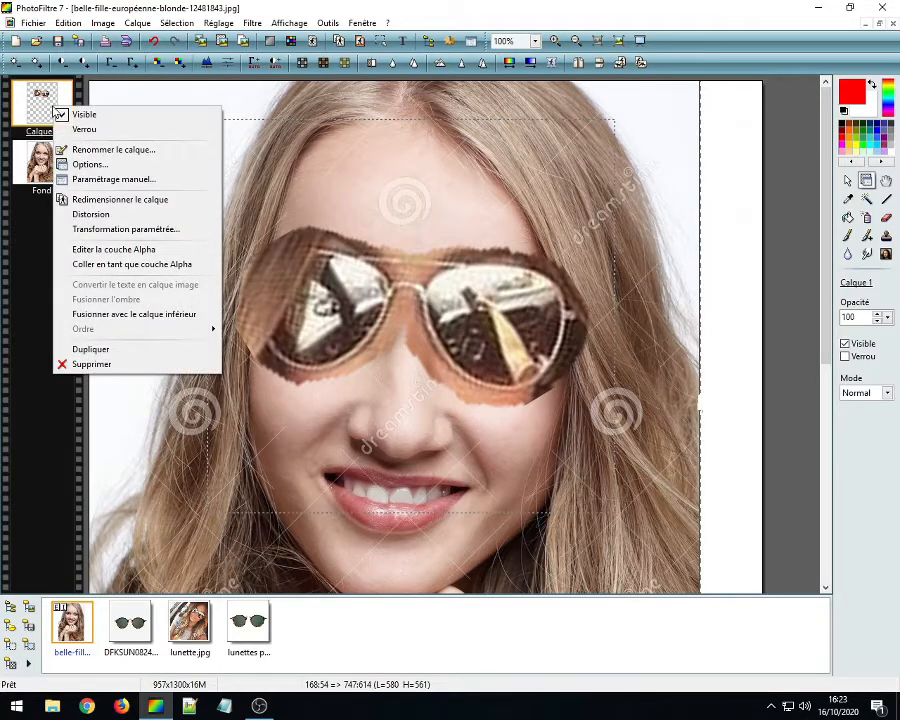
{"action": "left_click", "coordinate": [116, 364]}
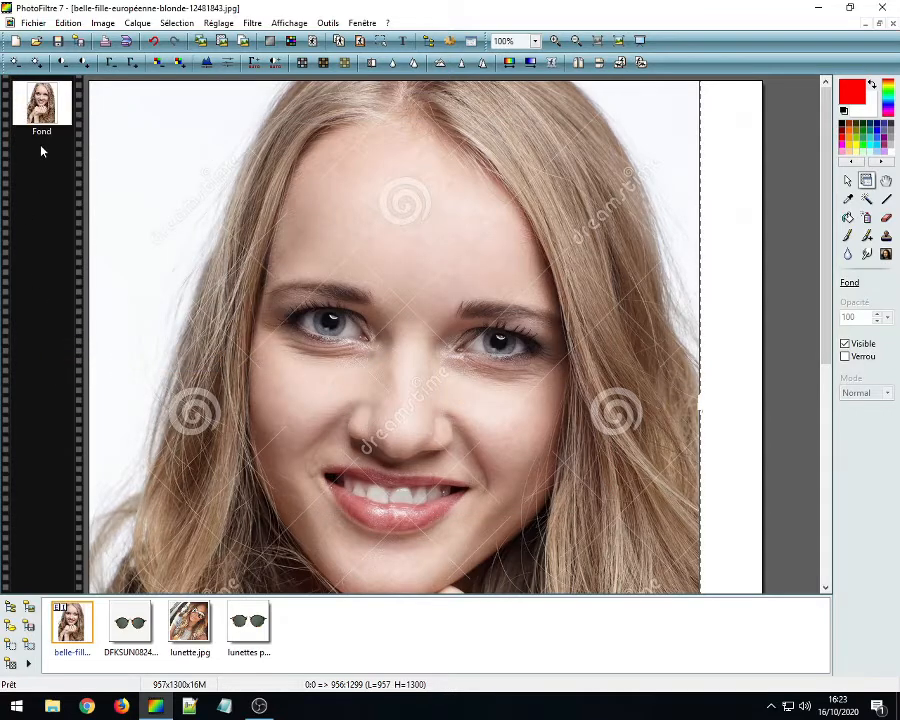
Step: Close lunette.jpg and open DFKSUN0824_0246_10_600x.jpg as the new sunglasses source
{"action": "left_click", "coordinate": [366, 23]}
{"action": "left_click", "coordinate": [402, 124]}
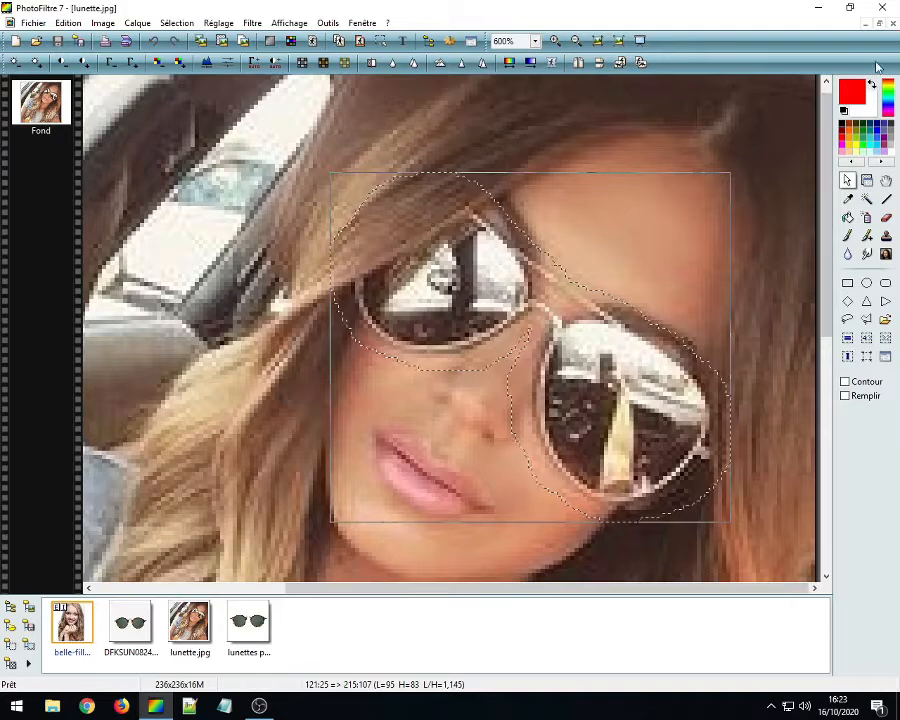
{"action": "left_click", "coordinate": [893, 24]}
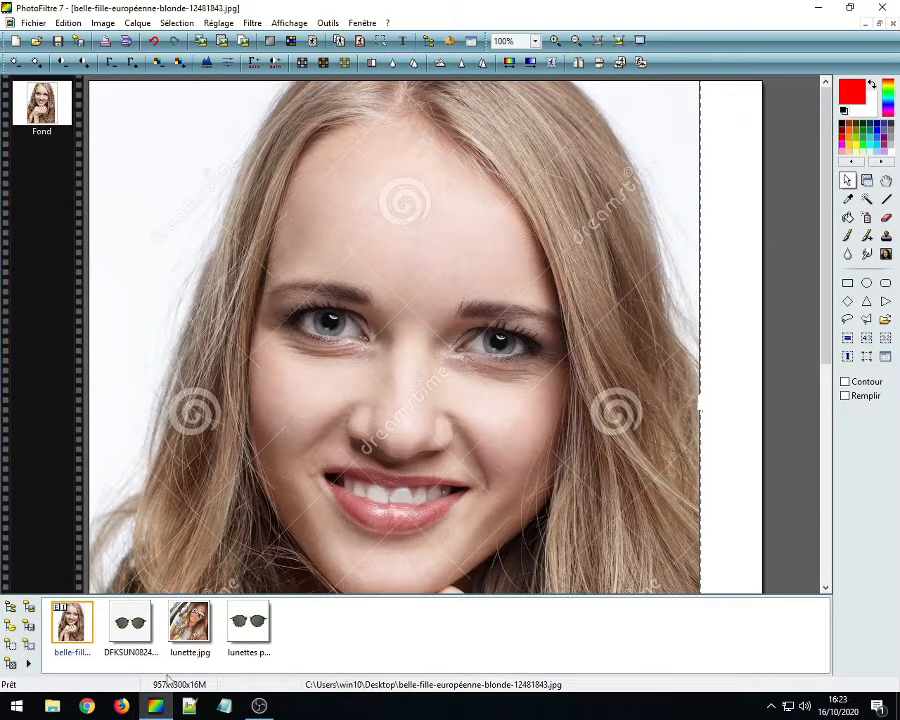
{"action": "left_click", "coordinate": [128, 634]}
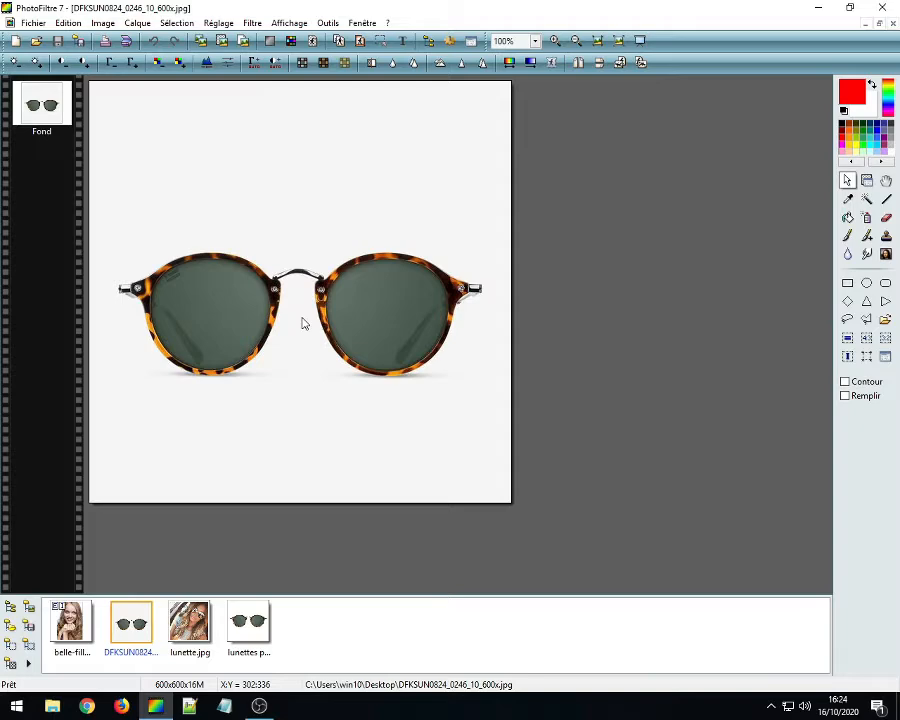
{"action": "scroll", "coordinate": [300, 308], "scroll_direction": "up", "scroll_amount": 1}
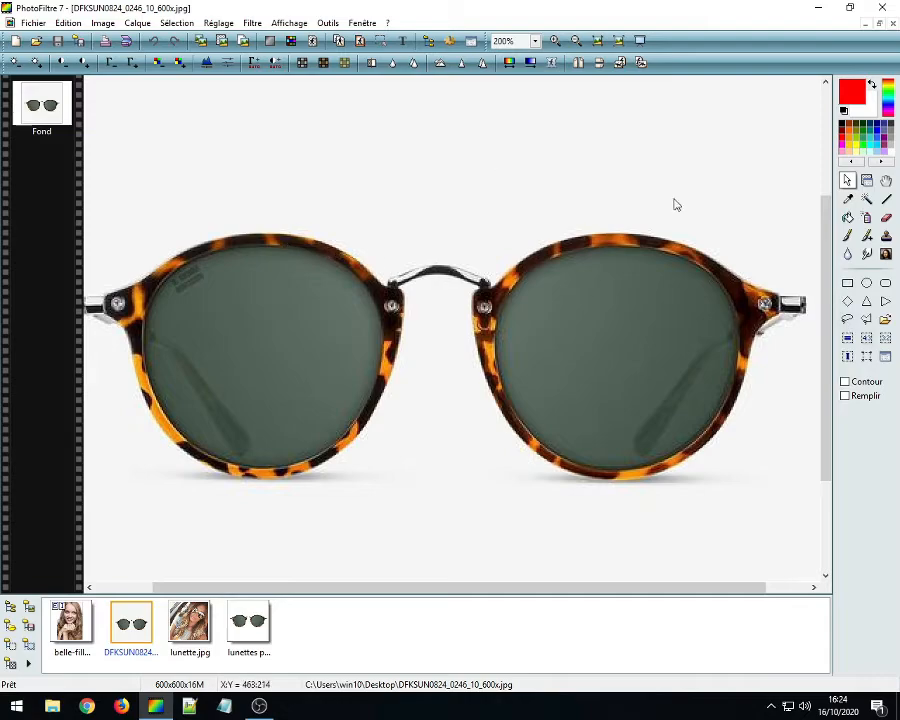
{"action": "scroll", "coordinate": [401, 335], "scroll_direction": "up", "scroll_amount": 1}
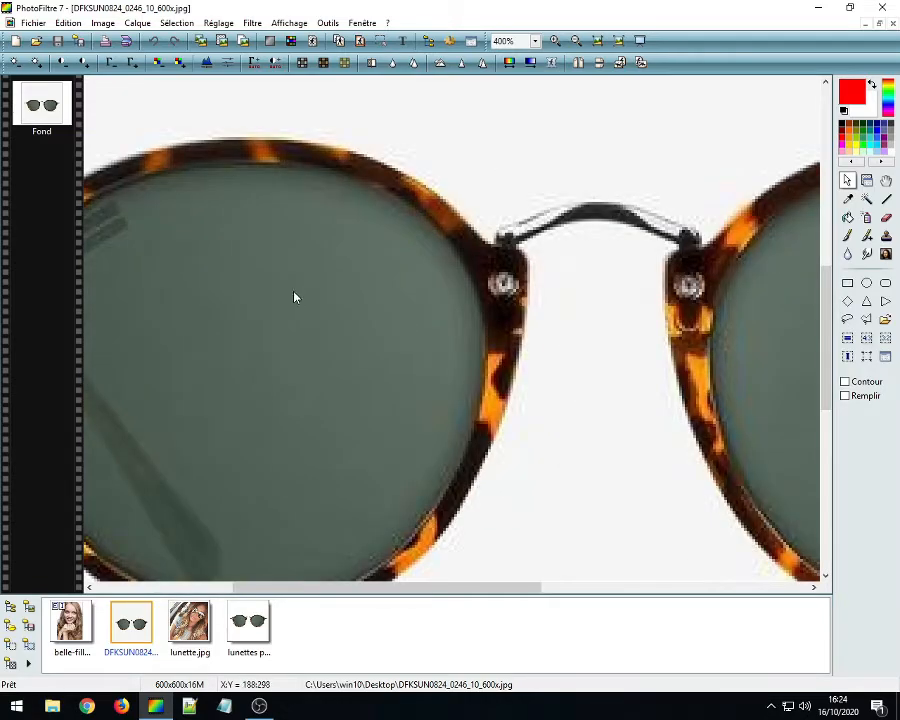
{"action": "left_click", "coordinate": [847, 319]}
{"action": "mouse_move", "coordinate": [93, 149]}
{"action": "left_mouse_down"}
{"action": "mouse_move", "coordinate": [181, 120]}
{"action": "mouse_move", "coordinate": [334, 129]}
{"action": "mouse_move", "coordinate": [517, 194]}
{"action": "mouse_move", "coordinate": [620, 175]}
{"action": "mouse_move", "coordinate": [700, 193]}
{"action": "mouse_move", "coordinate": [812, 144]}
{"action": "left_mouse_up"}
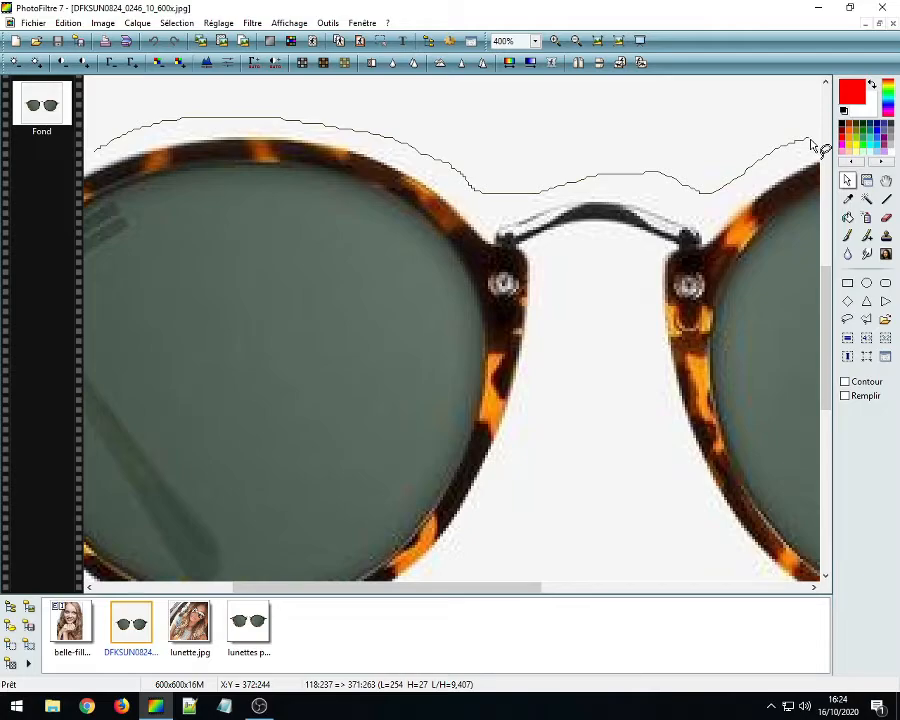
{"action": "left_click_drag", "start_coordinate": [811, 143], "coordinate": [811, 143]}
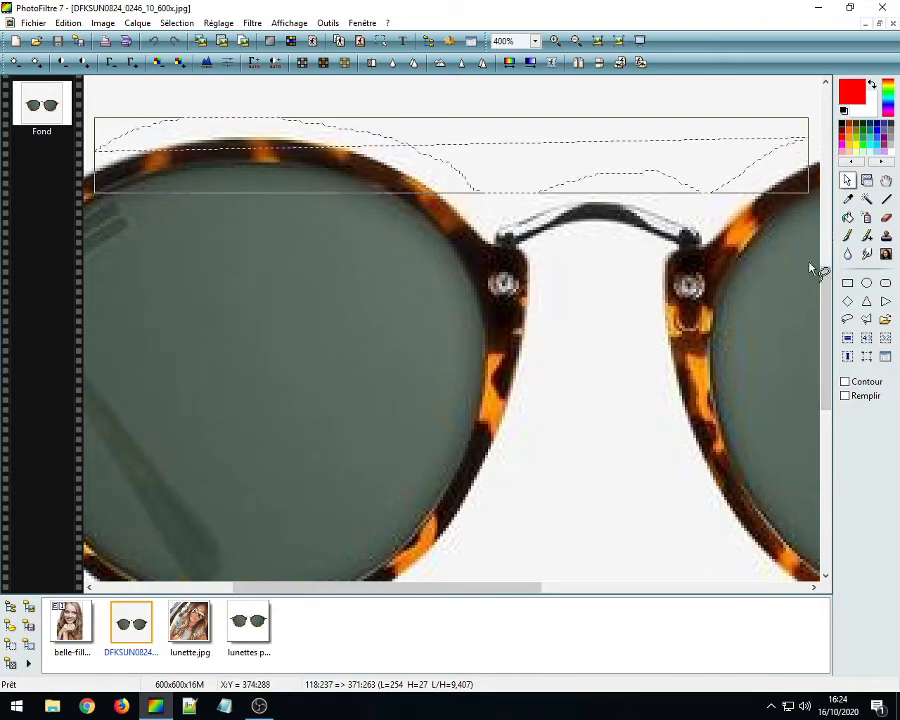
{"action": "right_click", "coordinate": [664, 355]}
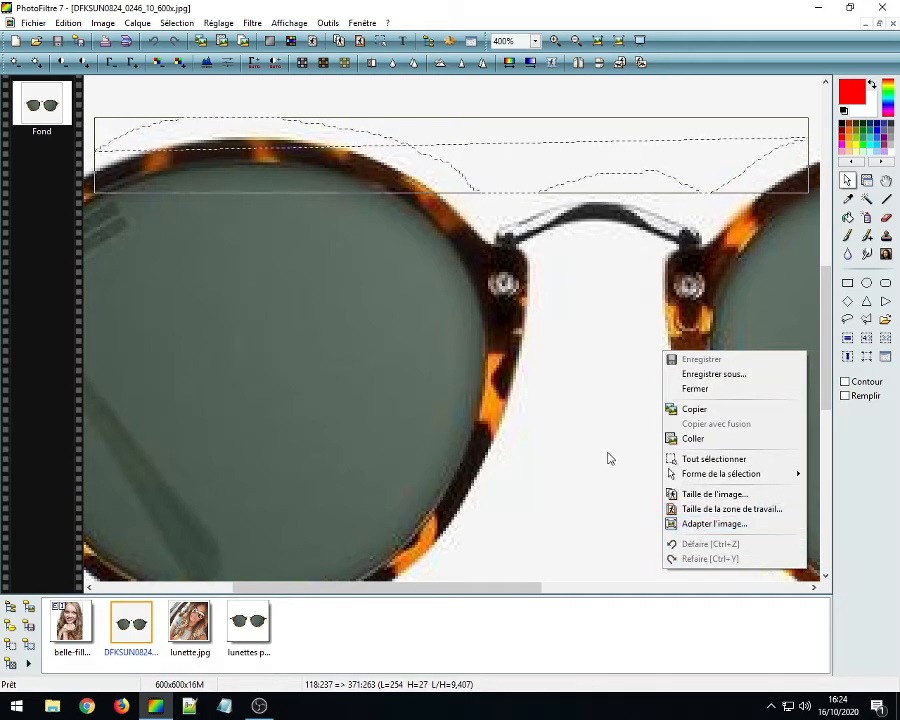
{"action": "left_click", "coordinate": [714, 459]}
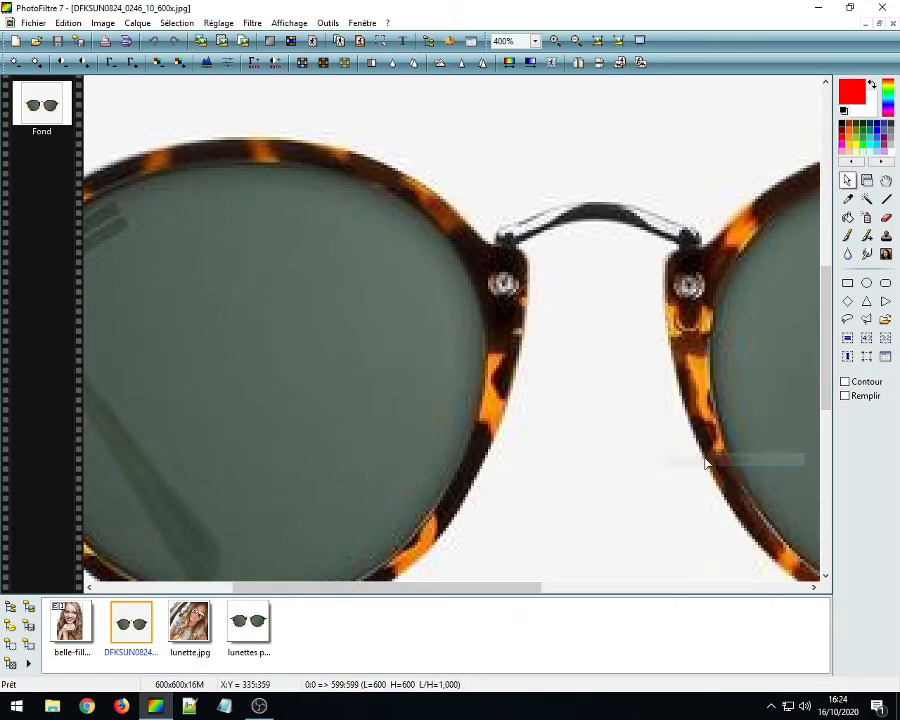
{"action": "right_click", "coordinate": [655, 376]}
{"action": "left_click", "coordinate": [678, 618]}
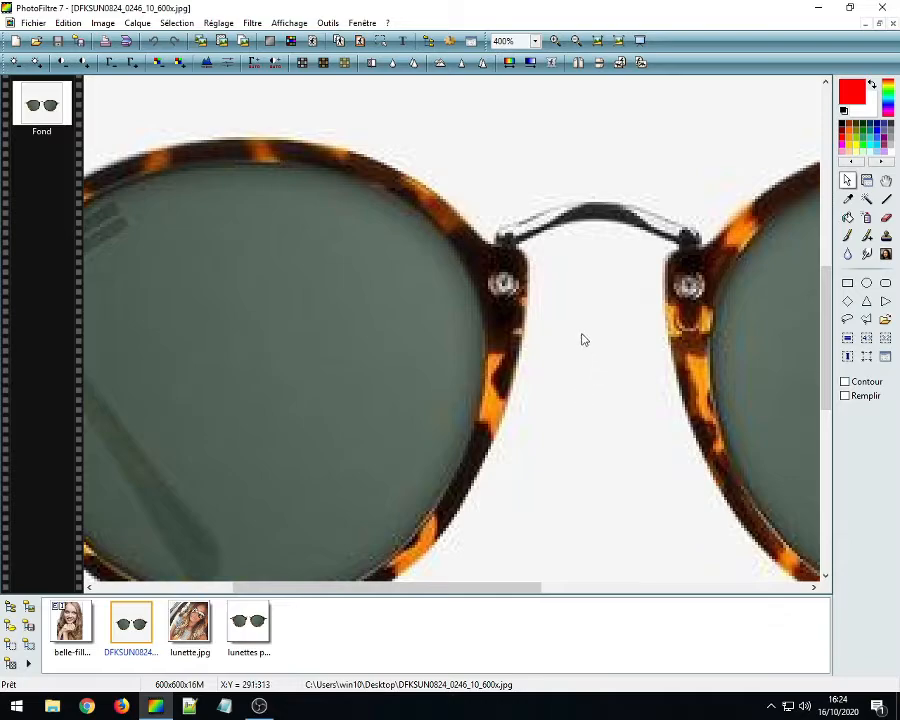
Step: Trace a freehand lasso selection of about 535 by 199 pixels loosely around the entire tortoiseshell sunglasses, including both hinges and the bridge
{"action": "scroll", "coordinate": [578, 326], "scroll_direction": "down", "scroll_amount": 1}
{"action": "scroll", "coordinate": [506, 342], "scroll_direction": "down", "scroll_amount": 1}
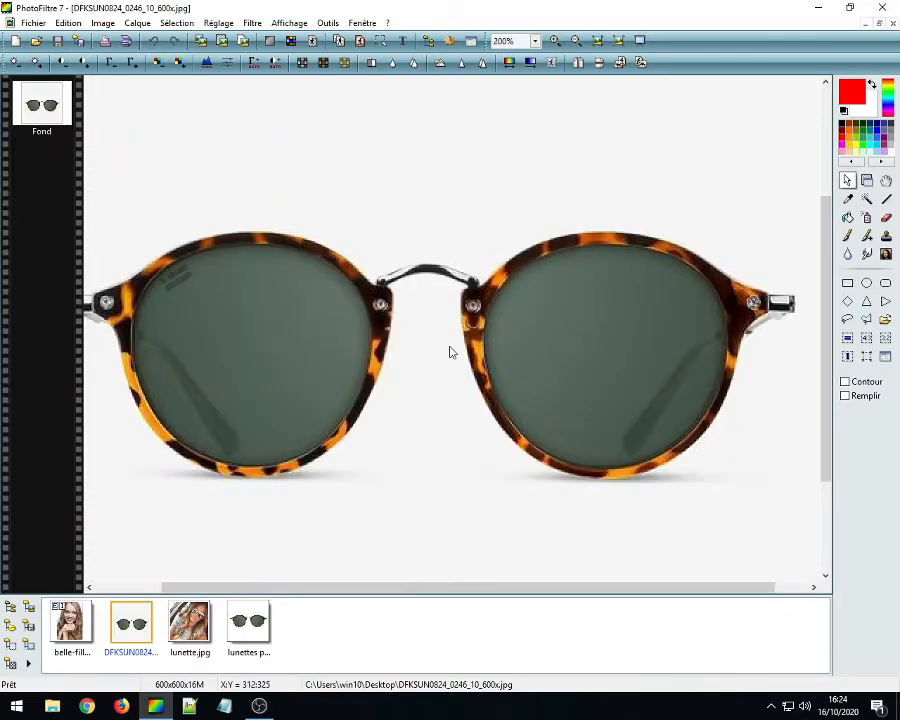
{"action": "left_click_drag", "start_coordinate": [474, 588], "coordinate": [459, 597]}
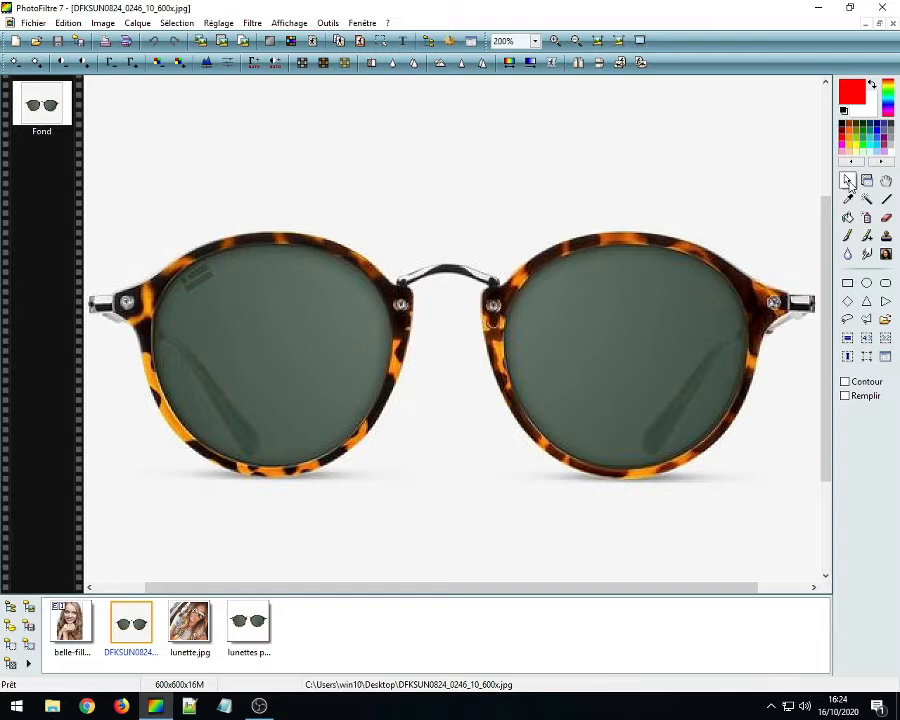
{"action": "left_click", "coordinate": [847, 322]}
{"action": "mouse_move", "coordinate": [432, 252]}
{"action": "left_mouse_down"}
{"action": "mouse_move", "coordinate": [504, 267]}
{"action": "mouse_move", "coordinate": [561, 226]}
{"action": "mouse_move", "coordinate": [672, 224]}
{"action": "mouse_move", "coordinate": [718, 237]}
{"action": "mouse_move", "coordinate": [776, 278]}
{"action": "mouse_move", "coordinate": [822, 280]}
{"action": "mouse_move", "coordinate": [823, 326]}
{"action": "mouse_move", "coordinate": [781, 357]}
{"action": "mouse_move", "coordinate": [764, 442]}
{"action": "mouse_move", "coordinate": [732, 475]}
{"action": "mouse_move", "coordinate": [667, 495]}
{"action": "mouse_move", "coordinate": [581, 495]}
{"action": "mouse_move", "coordinate": [553, 486]}
{"action": "mouse_move", "coordinate": [480, 412]}
{"action": "mouse_move", "coordinate": [466, 372]}
{"action": "mouse_move", "coordinate": [460, 290]}
{"action": "mouse_move", "coordinate": [428, 292]}
{"action": "mouse_move", "coordinate": [413, 408]}
{"action": "mouse_move", "coordinate": [382, 468]}
{"action": "mouse_move", "coordinate": [334, 489]}
{"action": "mouse_move", "coordinate": [262, 497]}
{"action": "mouse_move", "coordinate": [209, 485]}
{"action": "mouse_move", "coordinate": [149, 436]}
{"action": "mouse_move", "coordinate": [127, 401]}
{"action": "mouse_move", "coordinate": [112, 337]}
{"action": "mouse_move", "coordinate": [80, 331]}
{"action": "mouse_move", "coordinate": [72, 290]}
{"action": "mouse_move", "coordinate": [88, 270]}
{"action": "mouse_move", "coordinate": [147, 262]}
{"action": "mouse_move", "coordinate": [245, 227]}
{"action": "mouse_move", "coordinate": [358, 232]}
{"action": "mouse_move", "coordinate": [415, 264]}
{"action": "left_mouse_up"}
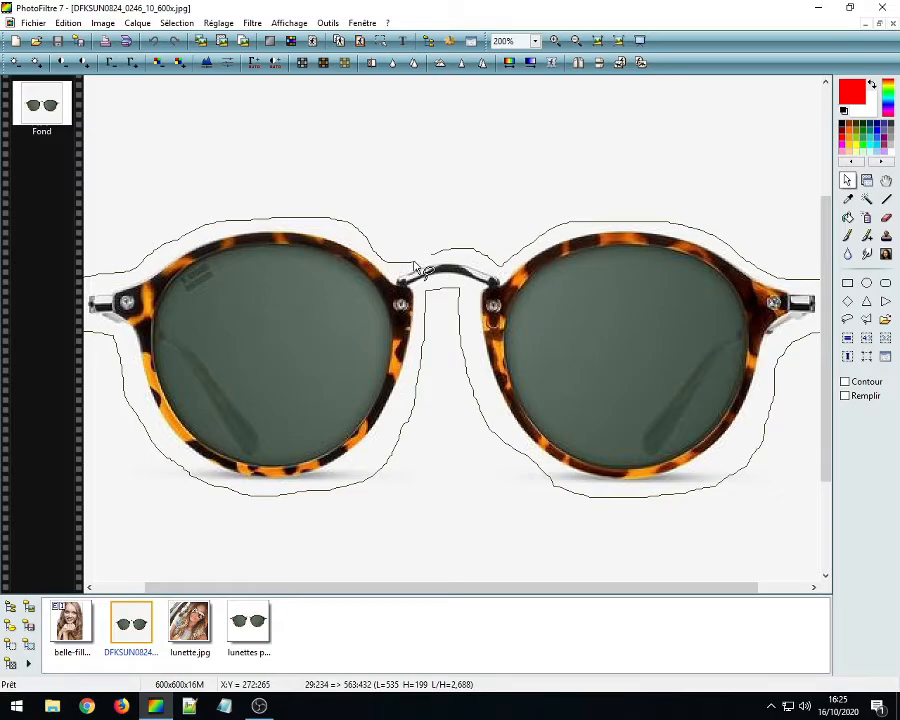
{"action": "left_click_drag", "start_coordinate": [415, 264], "coordinate": [415, 266]}
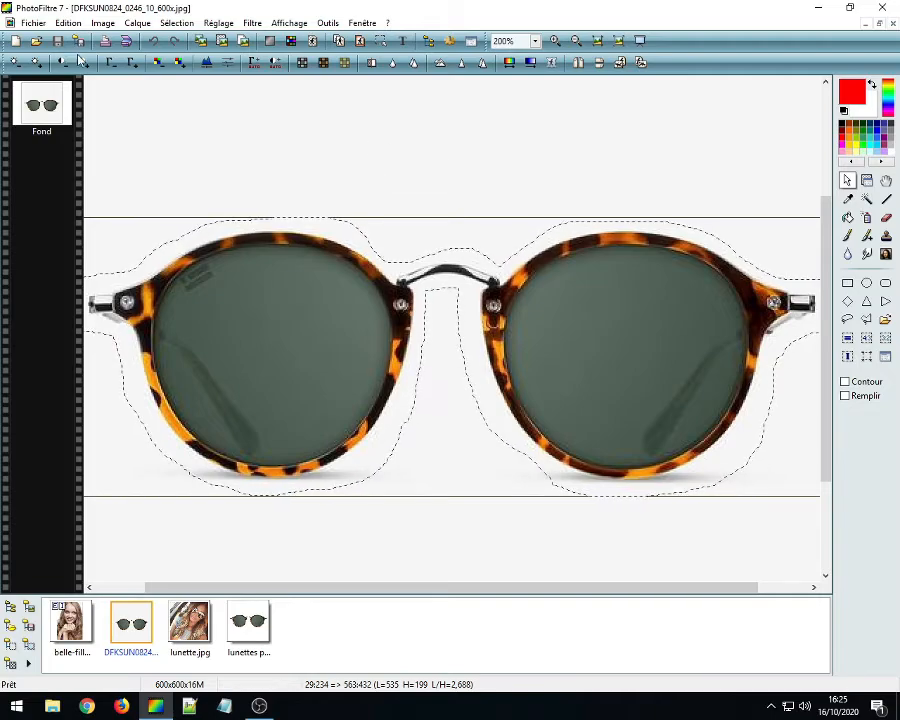
Step: Copy the selected sunglasses and paste them as a new layer into belle-fille-européenne-blonde-12481843.jpg
{"action": "left_click", "coordinate": [67, 23]}
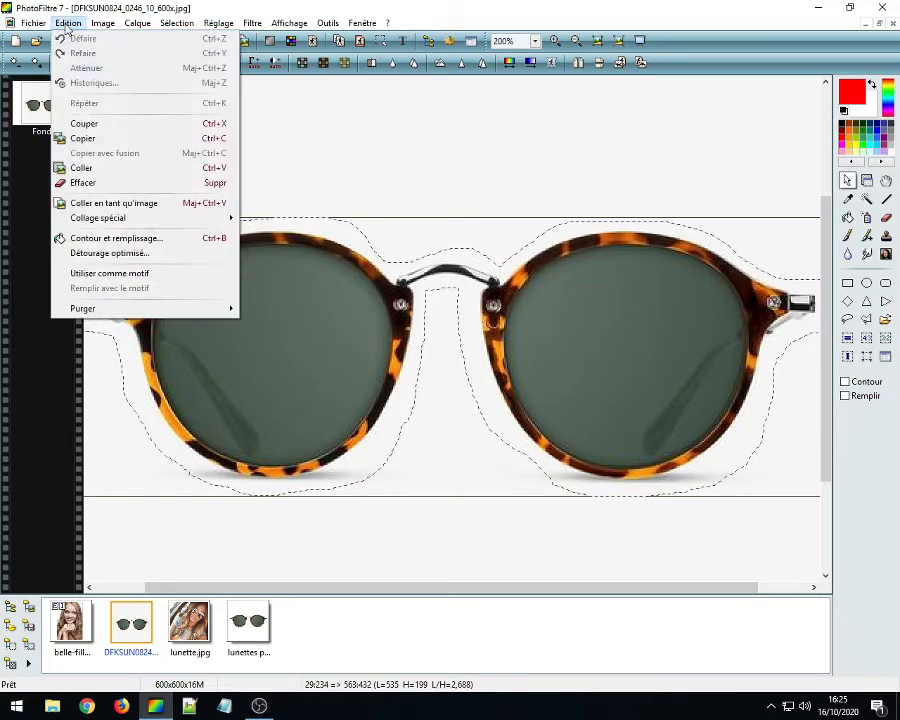
{"action": "left_click", "coordinate": [82, 137]}
{"action": "scroll", "coordinate": [498, 402], "scroll_direction": "up", "scroll_amount": 1}
{"action": "scroll", "coordinate": [496, 402], "scroll_direction": "down", "scroll_amount": 4}
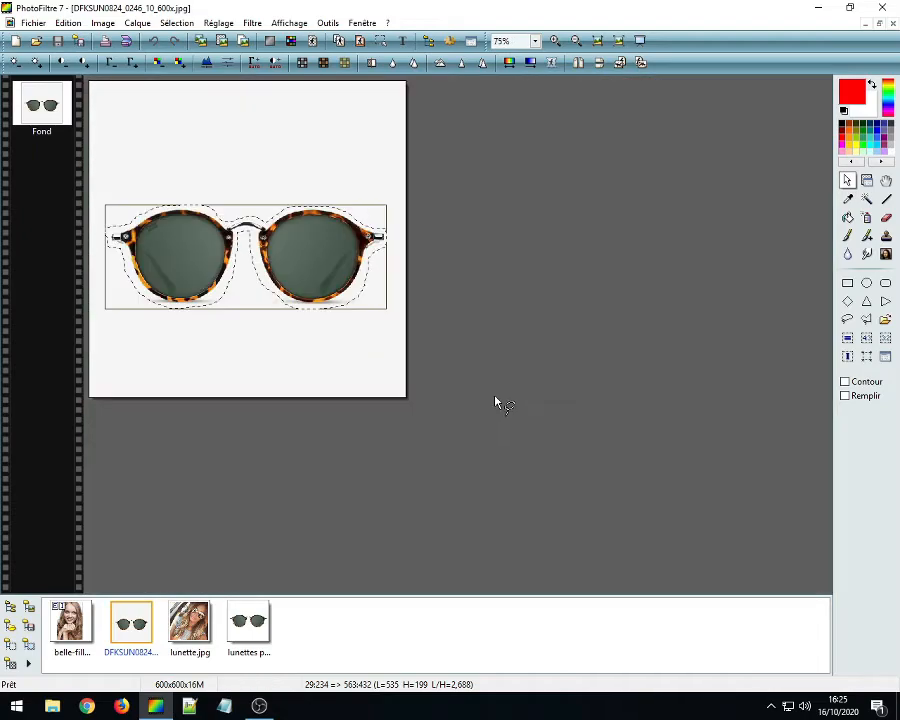
{"action": "scroll", "coordinate": [152, 267], "scroll_direction": "up", "scroll_amount": 1}
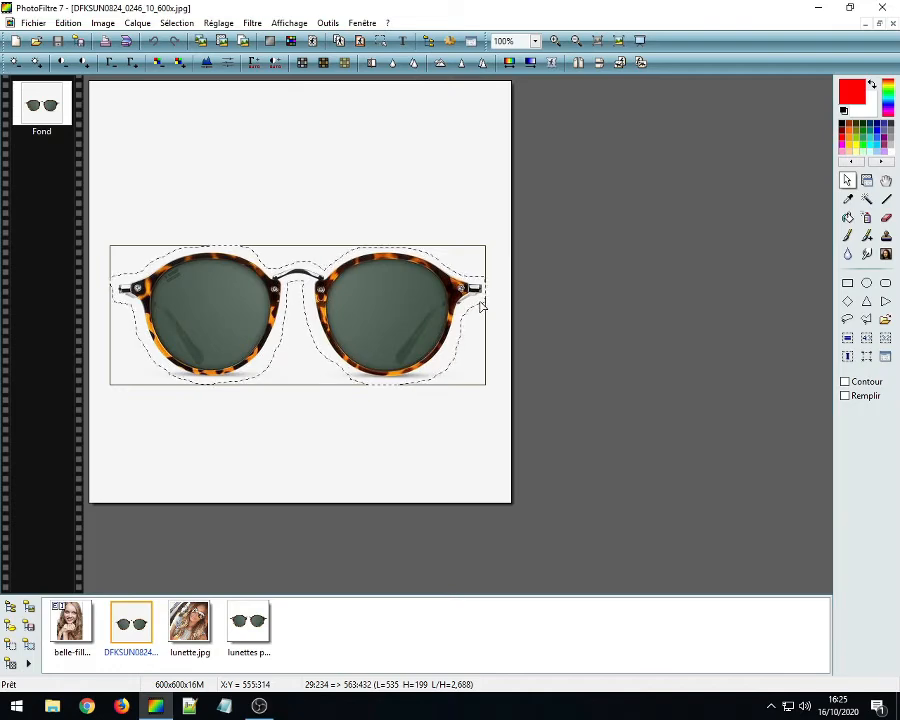
{"action": "left_click", "coordinate": [362, 22]}
{"action": "left_click", "coordinate": [388, 123]}
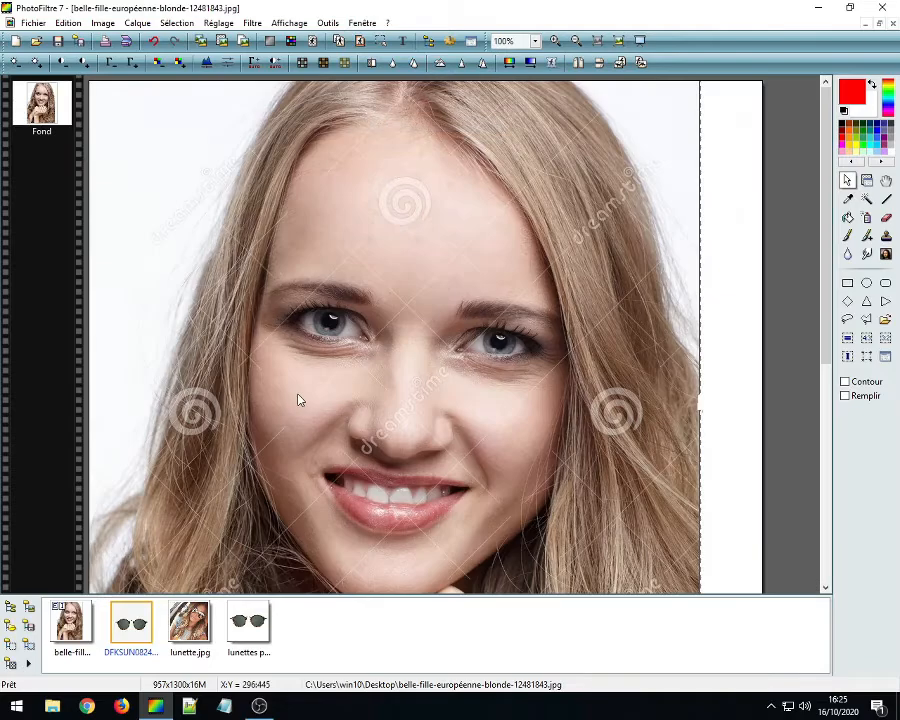
{"action": "left_click", "coordinate": [68, 22]}
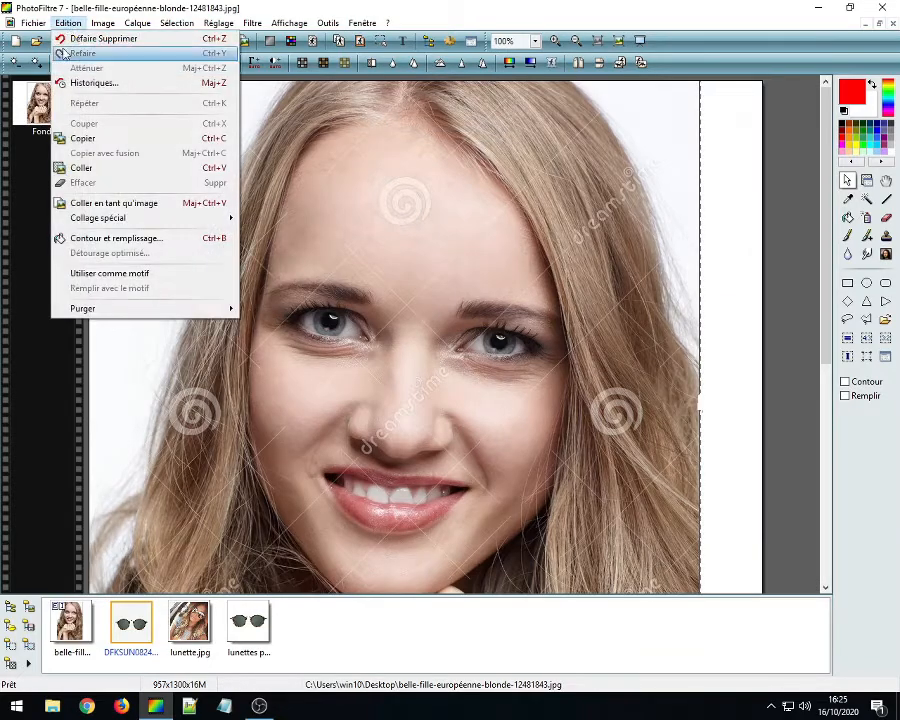
{"action": "left_click", "coordinate": [93, 168]}
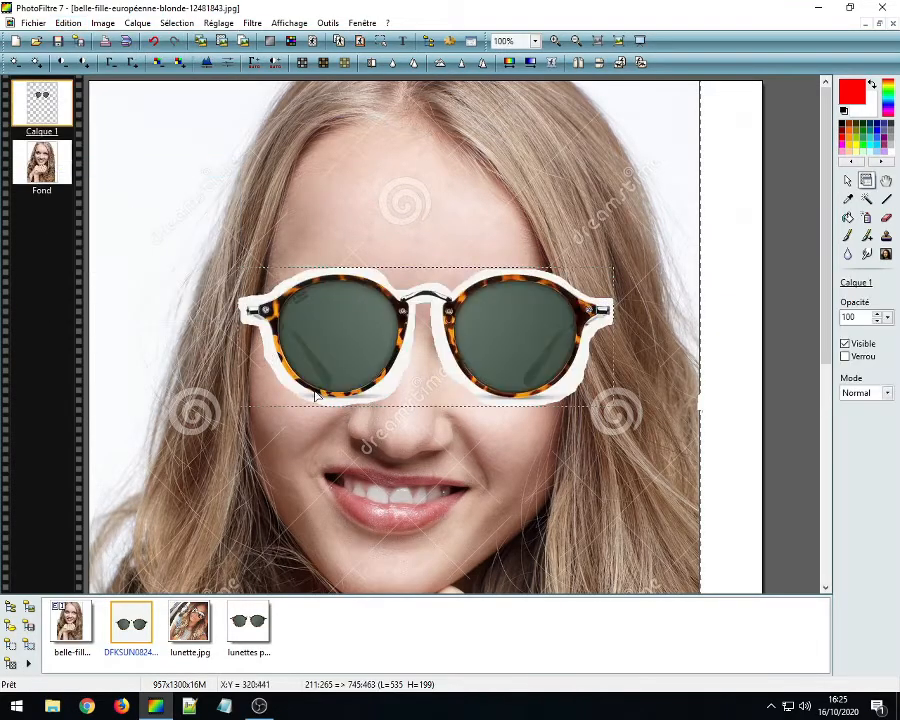
Step: Shift the pasted sunglasses layer slightly down and to the left so that the lenses cover both eyes
{"action": "left_click_drag", "start_coordinate": [515, 328], "coordinate": [493, 340]}
{"action": "left_click_drag", "start_coordinate": [493, 340], "coordinate": [494, 340]}
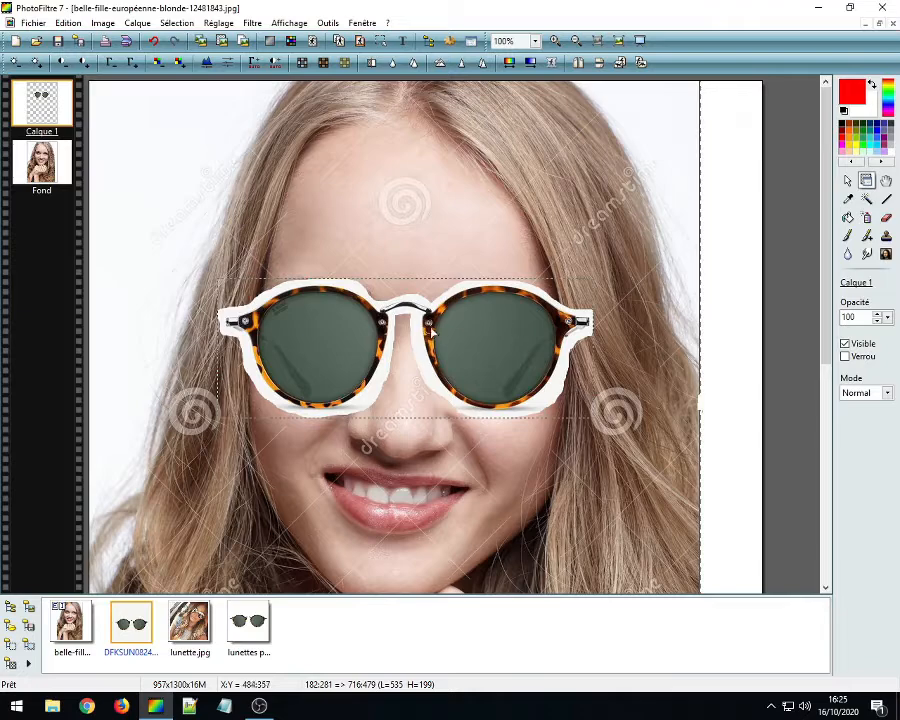
{"action": "scroll", "coordinate": [505, 341], "scroll_direction": "up", "scroll_amount": 2}
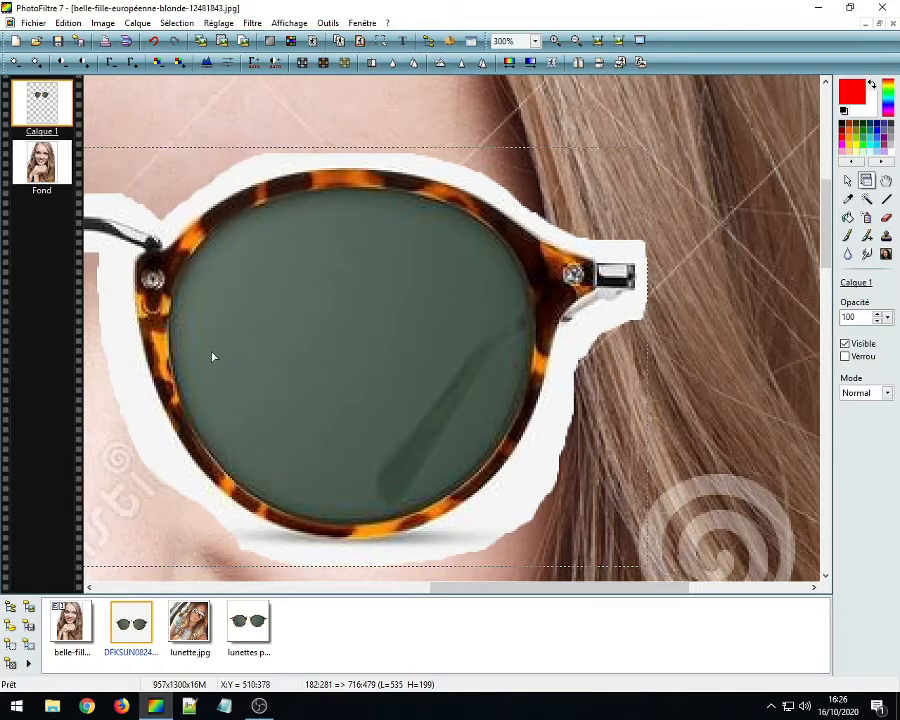
{"action": "scroll", "coordinate": [301, 298], "scroll_direction": "down", "scroll_amount": 3}
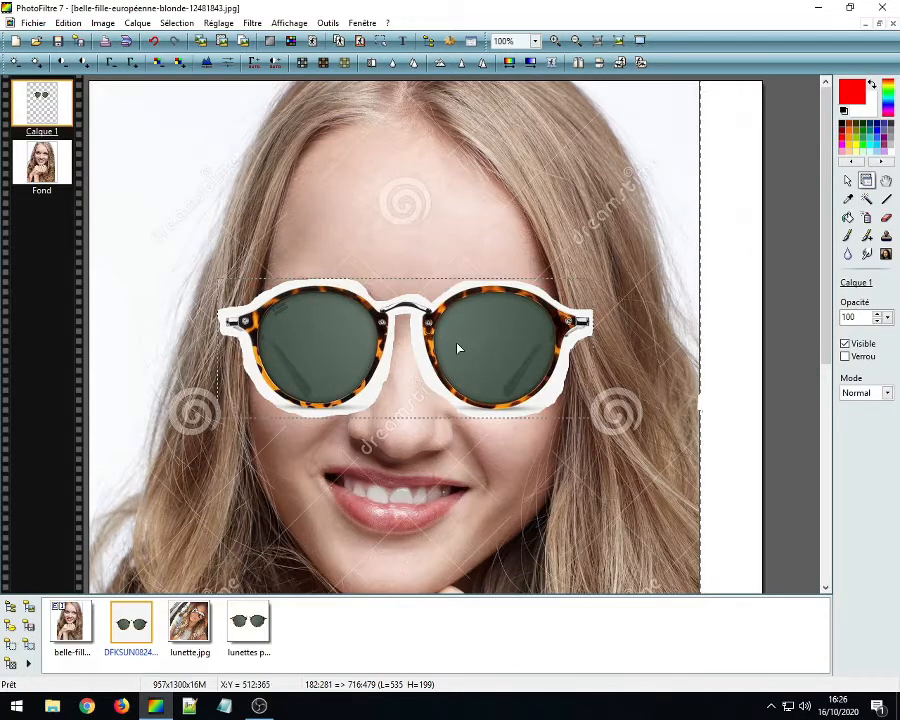
Step: Erase the white border above the right lens, along the frame toward the hinge, with the largest round eraser brush
{"action": "scroll", "coordinate": [608, 342], "scroll_direction": "up", "scroll_amount": 2}
{"action": "scroll", "coordinate": [385, 287], "scroll_direction": "up", "scroll_amount": 4}
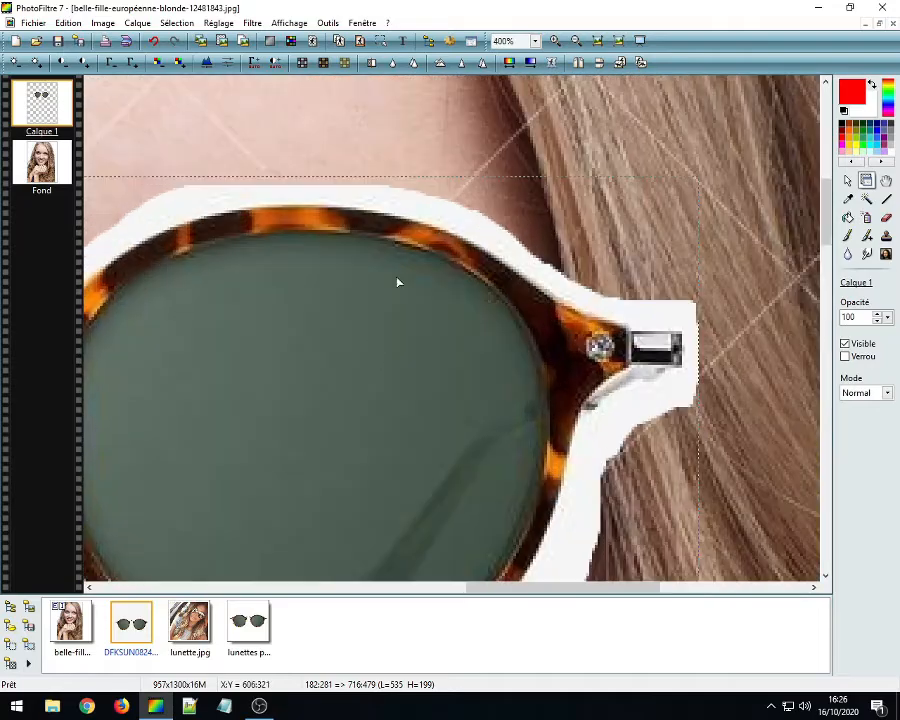
{"action": "scroll", "coordinate": [412, 286], "scroll_direction": "up", "scroll_amount": 1}
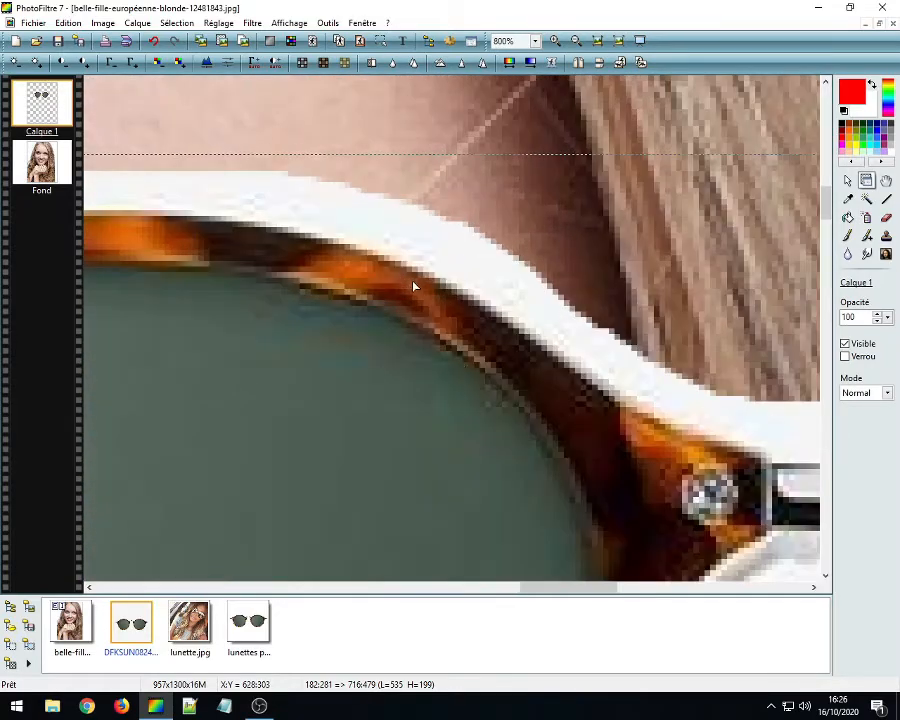
{"action": "left_click", "coordinate": [885, 218]}
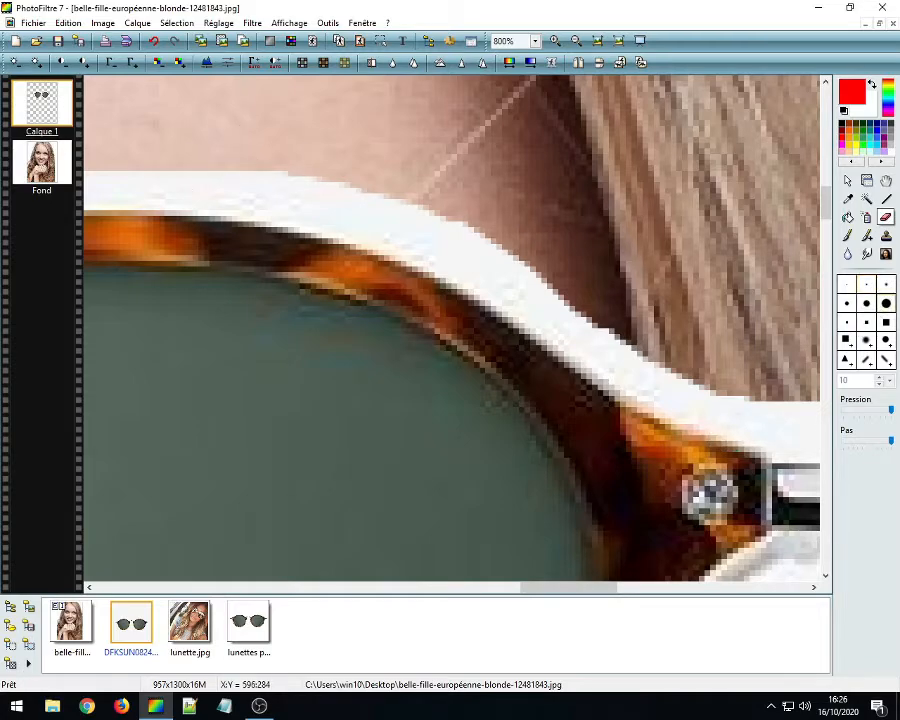
{"action": "mouse_move", "coordinate": [189, 155]}
{"action": "left_mouse_down"}
{"action": "mouse_move", "coordinate": [183, 159]}
{"action": "mouse_move", "coordinate": [323, 161]}
{"action": "mouse_move", "coordinate": [488, 249]}
{"action": "mouse_move", "coordinate": [552, 269]}
{"action": "mouse_move", "coordinate": [549, 281]}
{"action": "mouse_move", "coordinate": [637, 343]}
{"action": "mouse_move", "coordinate": [668, 378]}
{"action": "mouse_move", "coordinate": [780, 413]}
{"action": "mouse_move", "coordinate": [763, 418]}
{"action": "mouse_move", "coordinate": [600, 337]}
{"action": "mouse_move", "coordinate": [573, 297]}
{"action": "mouse_move", "coordinate": [415, 218]}
{"action": "left_mouse_up"}
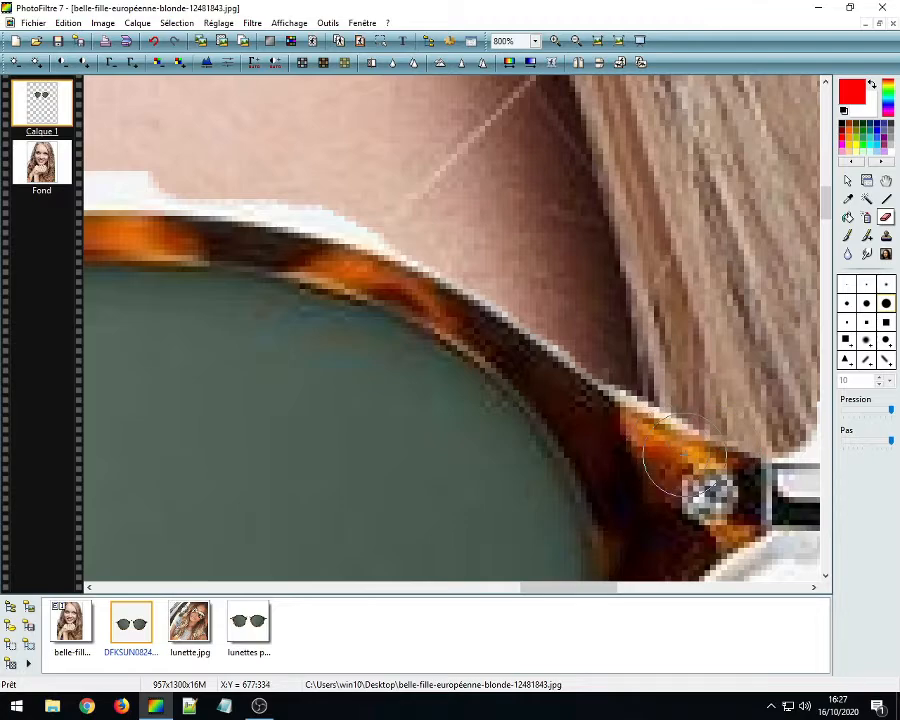
Step: Erase a patch of the frame's upper edge beside the right hinge and undo that eraser stroke
{"action": "scroll", "coordinate": [687, 455], "scroll_direction": "up", "scroll_amount": 2}
{"action": "scroll", "coordinate": [205, 165], "scroll_direction": "down", "scroll_amount": 1}
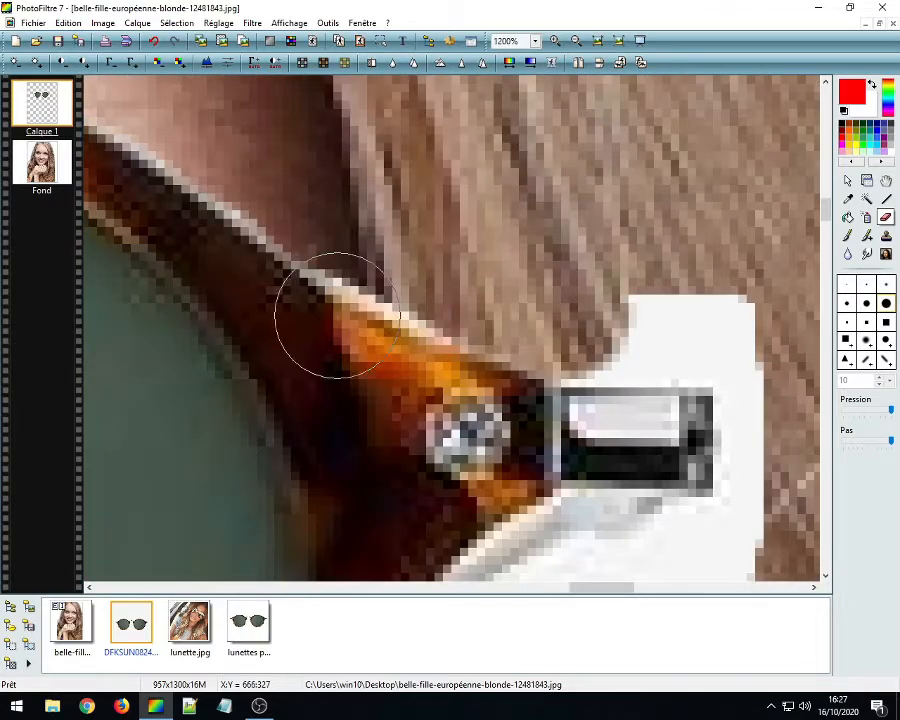
{"action": "scroll", "coordinate": [328, 315], "scroll_direction": "up", "scroll_amount": 1}
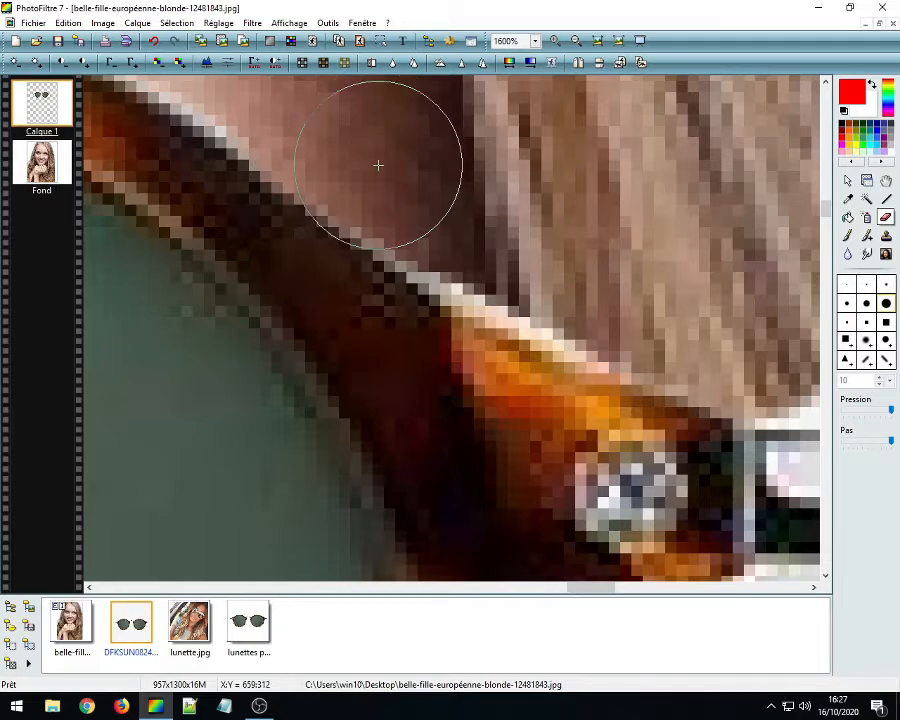
{"action": "mouse_move", "coordinate": [354, 196]}
{"action": "left_mouse_down"}
{"action": "mouse_move", "coordinate": [350, 244]}
{"action": "mouse_move", "coordinate": [378, 288]}
{"action": "left_mouse_up"}
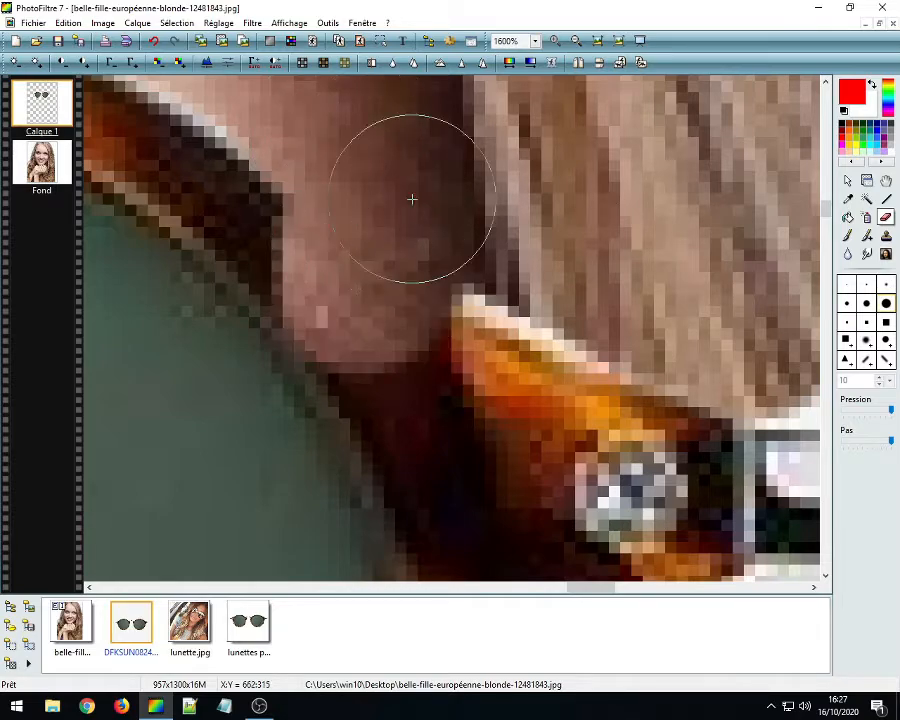
{"action": "scroll", "coordinate": [505, 231], "scroll_direction": "down", "scroll_amount": 1}
{"action": "scroll", "coordinate": [487, 288], "scroll_direction": "down", "scroll_amount": 1}
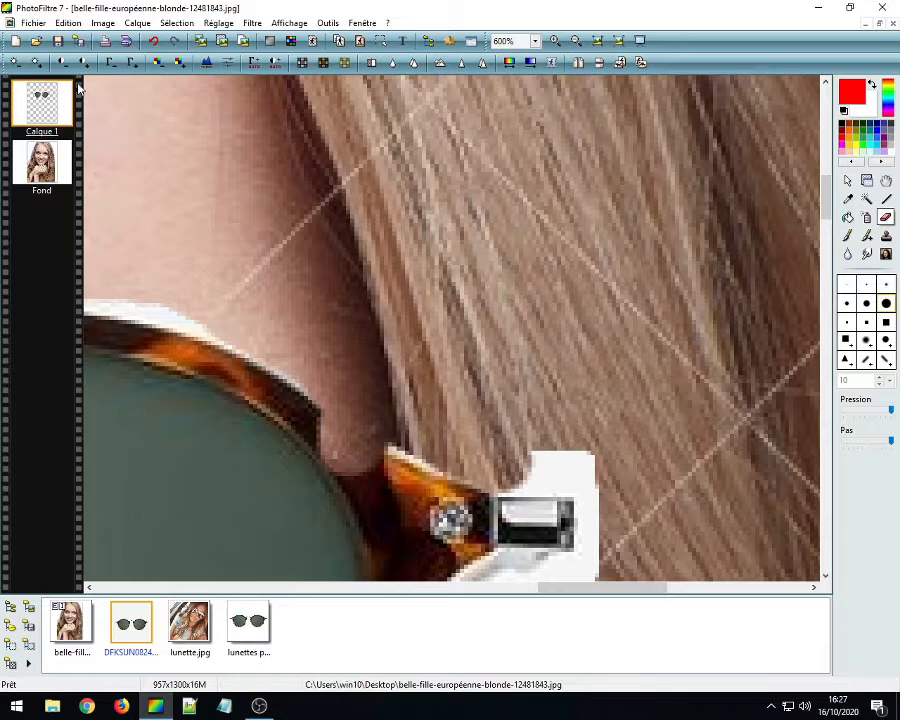
{"action": "left_click", "coordinate": [155, 40]}
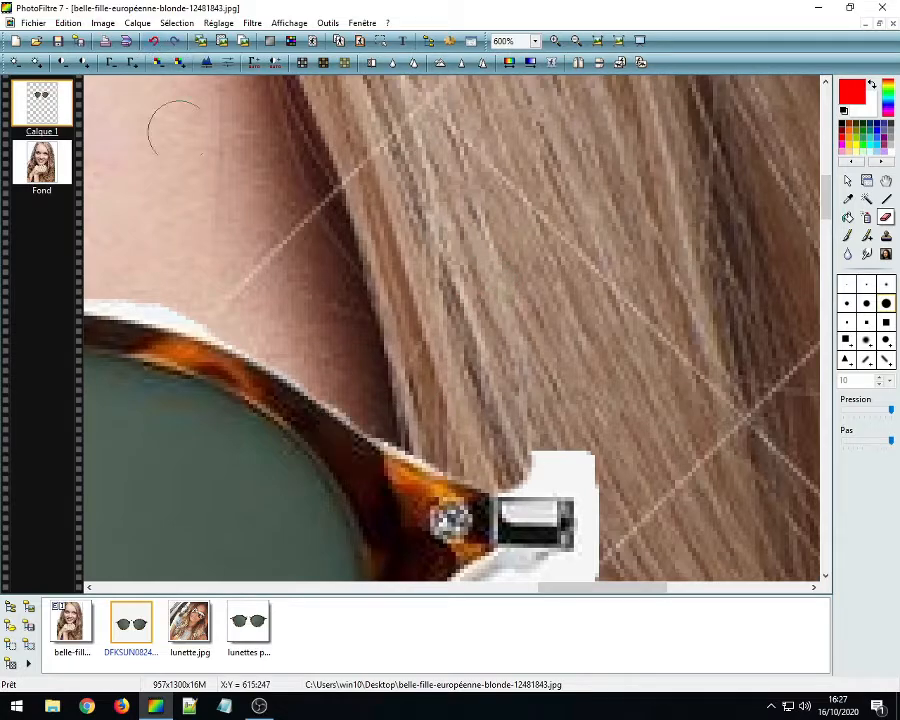
Step: Erase the thin white fringe along the upper edge of the frame just before the right hinge
{"action": "scroll", "coordinate": [351, 488], "scroll_direction": "up", "scroll_amount": 2}
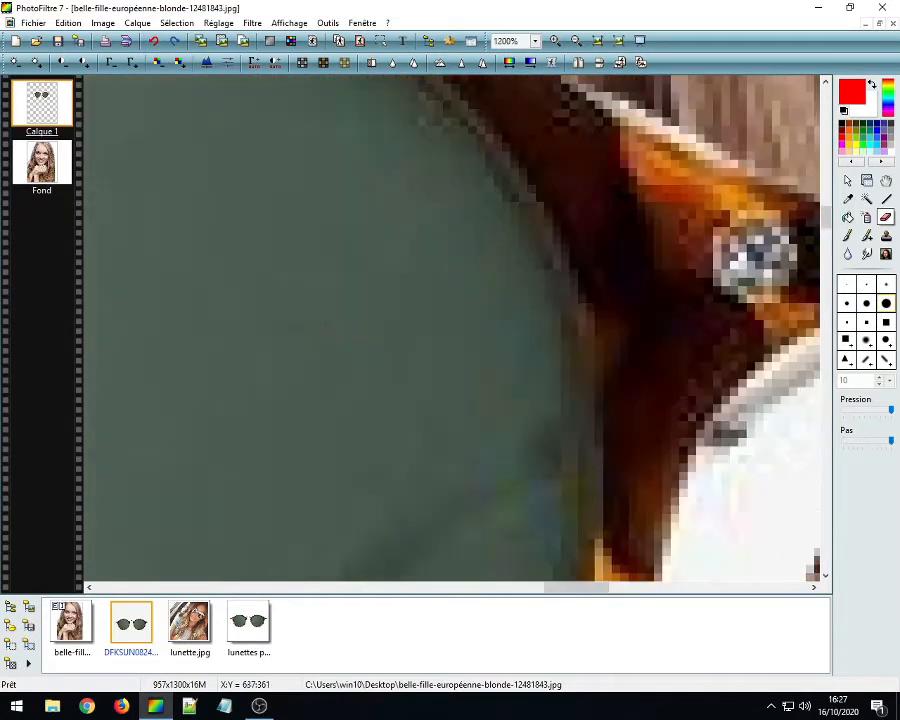
{"action": "scroll", "coordinate": [546, 185], "scroll_direction": "down", "scroll_amount": 3}
{"action": "scroll", "coordinate": [560, 175], "scroll_direction": "up", "scroll_amount": 2}
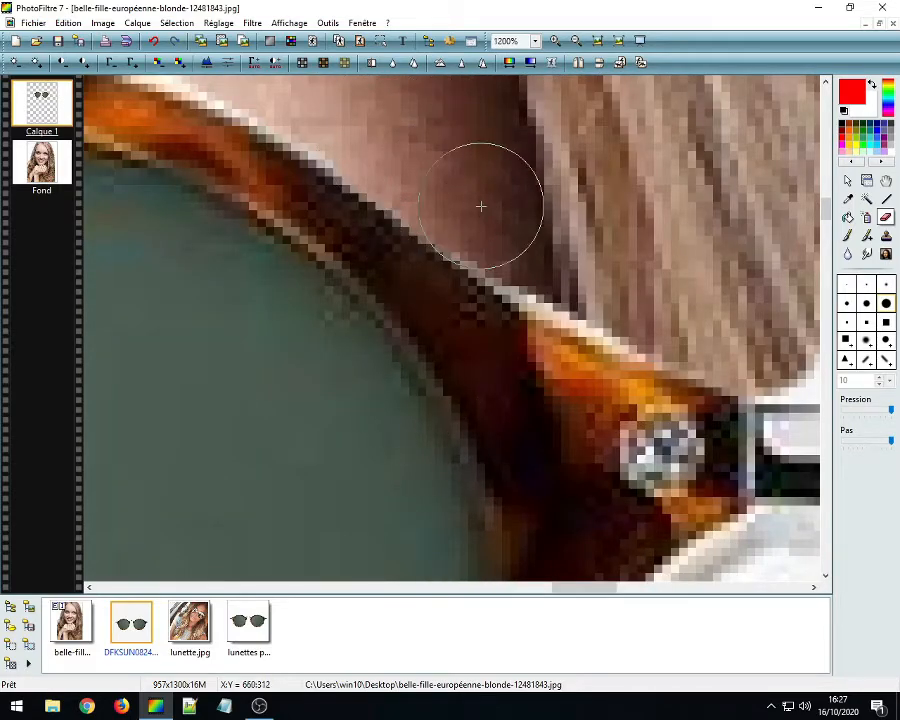
{"action": "mouse_move", "coordinate": [540, 257]}
{"action": "left_mouse_down"}
{"action": "mouse_move", "coordinate": [532, 264]}
{"action": "mouse_move", "coordinate": [570, 284]}
{"action": "mouse_move", "coordinate": [624, 298]}
{"action": "left_mouse_up"}
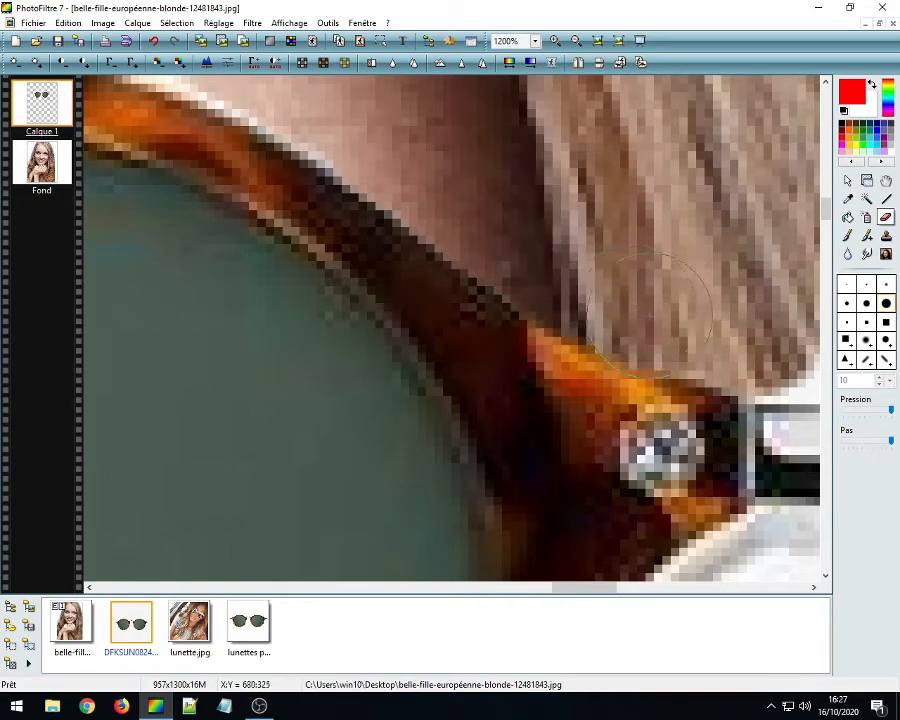
Step: Erase the white border above and to the outer side of the metal hinge piece on the right of the sunglasses
{"action": "scroll", "coordinate": [296, 276], "scroll_direction": "down", "scroll_amount": 1}
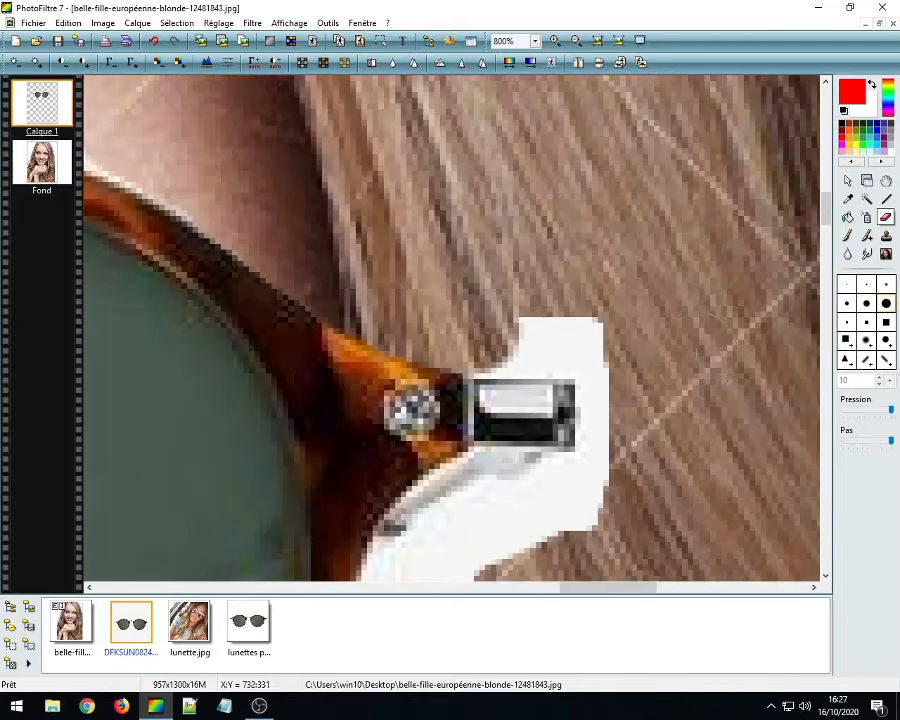
{"action": "scroll", "coordinate": [296, 276], "scroll_direction": "up", "scroll_amount": 2}
{"action": "mouse_move", "coordinate": [209, 197]}
{"action": "left_mouse_down"}
{"action": "mouse_move", "coordinate": [310, 200]}
{"action": "mouse_move", "coordinate": [230, 200]}
{"action": "left_mouse_up"}
{"action": "mouse_move", "coordinate": [307, 212]}
{"action": "left_mouse_down"}
{"action": "mouse_move", "coordinate": [346, 219]}
{"action": "mouse_move", "coordinate": [210, 211]}
{"action": "mouse_move", "coordinate": [176, 222]}
{"action": "mouse_move", "coordinate": [153, 211]}
{"action": "mouse_move", "coordinate": [175, 220]}
{"action": "mouse_move", "coordinate": [143, 220]}
{"action": "left_mouse_up"}
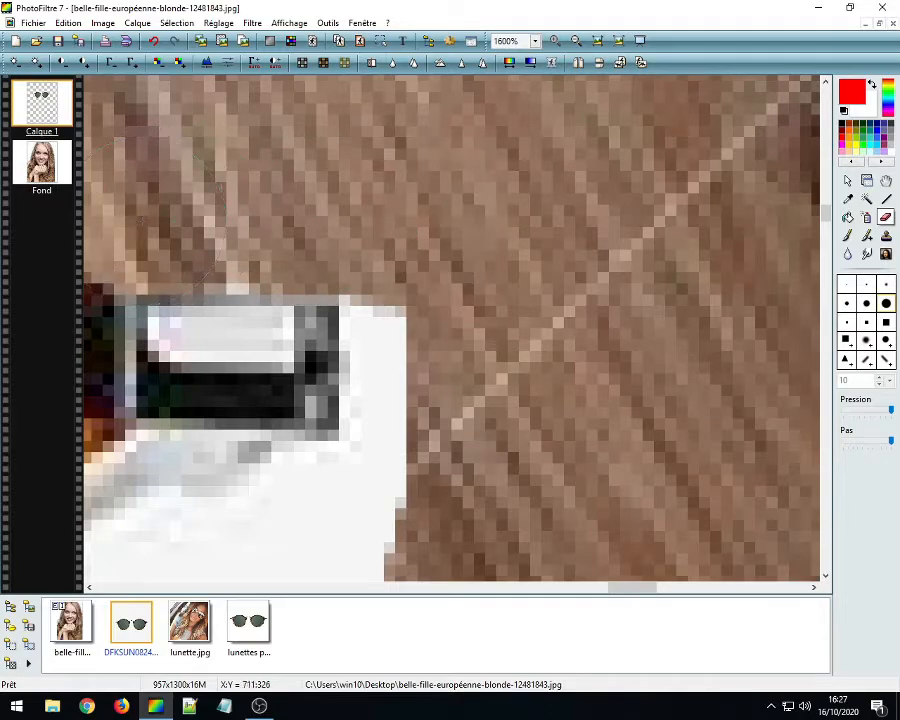
{"action": "mouse_move", "coordinate": [370, 245]}
{"action": "left_mouse_down"}
{"action": "mouse_move", "coordinate": [401, 243]}
{"action": "mouse_move", "coordinate": [401, 301]}
{"action": "mouse_move", "coordinate": [401, 265]}
{"action": "mouse_move", "coordinate": [422, 425]}
{"action": "left_mouse_up"}
{"action": "scroll", "coordinate": [278, 450], "scroll_direction": "down", "scroll_amount": 1}
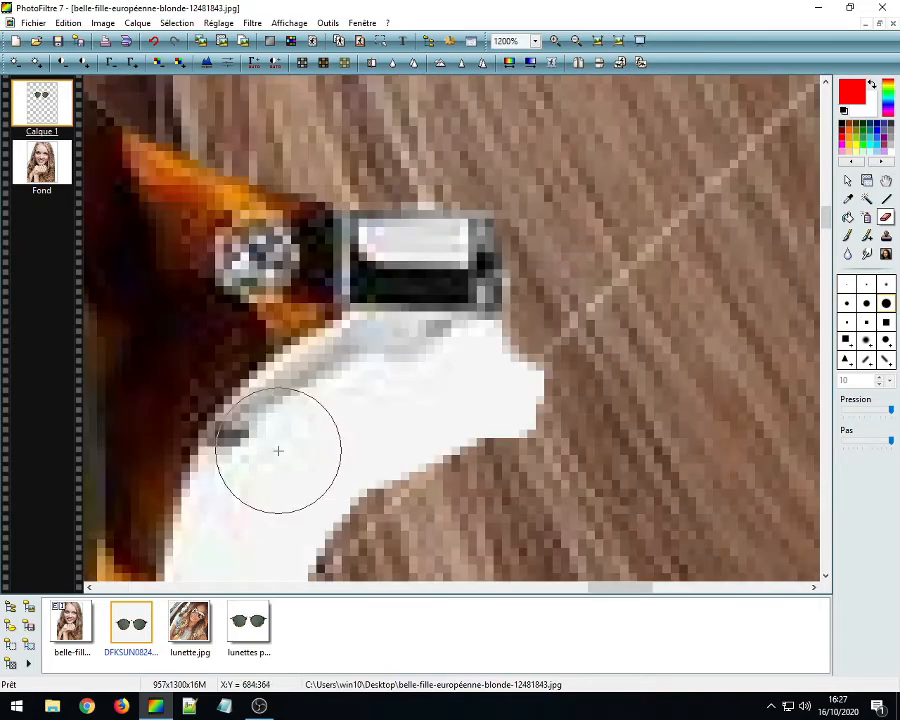
Step: Erase the white area beneath the right hinge and beside the upper outer edge of the frame
{"action": "left_click", "coordinate": [220, 532]}
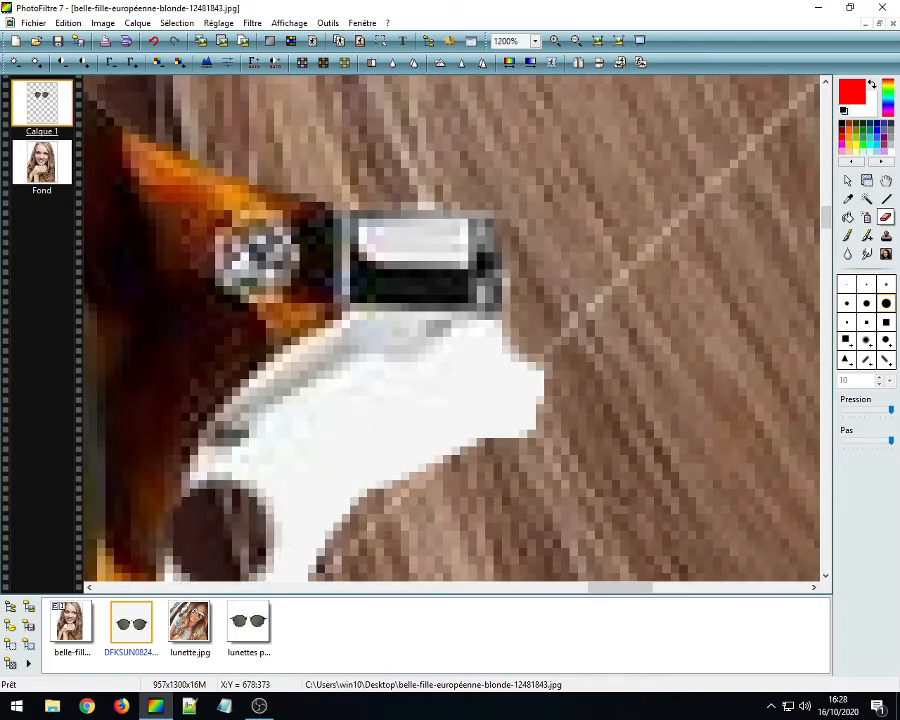
{"action": "mouse_move", "coordinate": [220, 532]}
{"action": "left_mouse_down"}
{"action": "mouse_move", "coordinate": [287, 416]}
{"action": "mouse_move", "coordinate": [354, 368]}
{"action": "mouse_move", "coordinate": [438, 375]}
{"action": "mouse_move", "coordinate": [455, 365]}
{"action": "mouse_move", "coordinate": [514, 381]}
{"action": "mouse_move", "coordinate": [489, 417]}
{"action": "mouse_move", "coordinate": [405, 434]}
{"action": "mouse_move", "coordinate": [345, 466]}
{"action": "mouse_move", "coordinate": [303, 541]}
{"action": "left_mouse_up"}
{"action": "scroll", "coordinate": [325, 447], "scroll_direction": "down", "scroll_amount": 1}
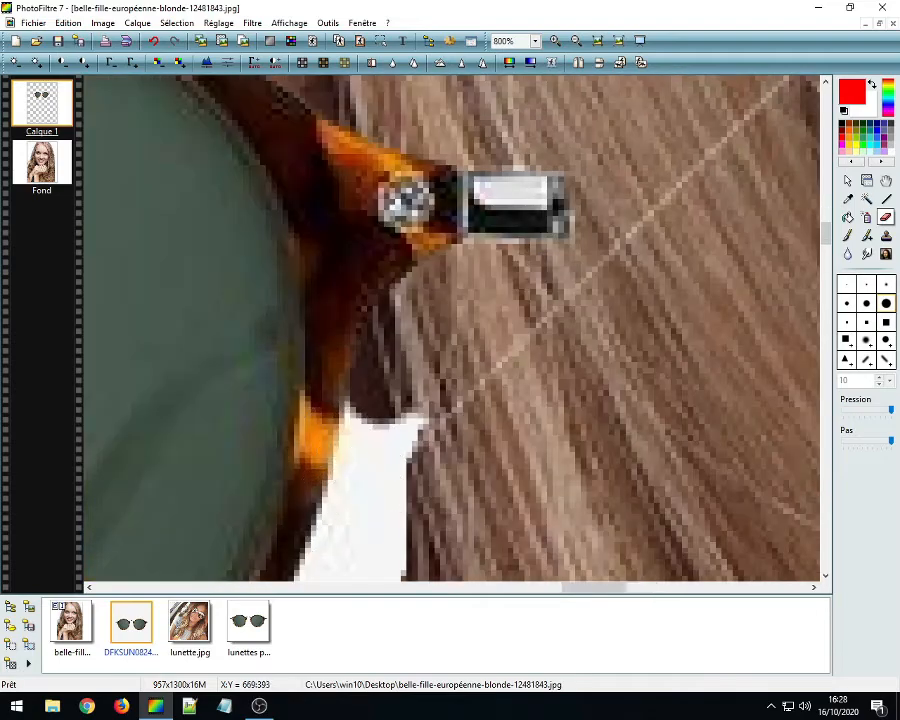
{"action": "scroll", "coordinate": [434, 321], "scroll_direction": "up", "scroll_amount": 2}
{"action": "mouse_move", "coordinate": [464, 262]}
{"action": "left_mouse_down"}
{"action": "mouse_move", "coordinate": [524, 266]}
{"action": "mouse_move", "coordinate": [524, 244]}
{"action": "mouse_move", "coordinate": [513, 244]}
{"action": "mouse_move", "coordinate": [513, 289]}
{"action": "mouse_move", "coordinate": [502, 322]}
{"action": "mouse_move", "coordinate": [502, 289]}
{"action": "mouse_move", "coordinate": [479, 425]}
{"action": "mouse_move", "coordinate": [434, 536]}
{"action": "mouse_move", "coordinate": [581, 277]}
{"action": "left_mouse_up"}
Step: Erase the white strip between the outer side of the right lens frame and the hair
{"action": "scroll", "coordinate": [468, 474], "scroll_direction": "down", "scroll_amount": 2}
{"action": "scroll", "coordinate": [302, 340], "scroll_direction": "up", "scroll_amount": 1}
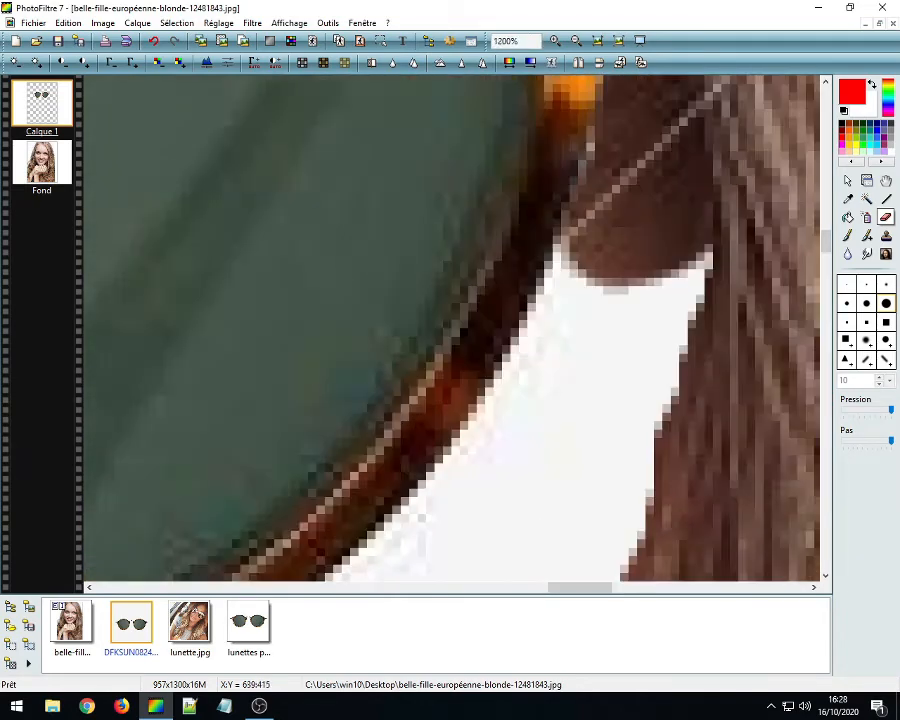
{"action": "mouse_move", "coordinate": [649, 198]}
{"action": "left_mouse_down"}
{"action": "mouse_move", "coordinate": [607, 257]}
{"action": "mouse_move", "coordinate": [579, 335]}
{"action": "mouse_move", "coordinate": [490, 498]}
{"action": "left_mouse_up"}
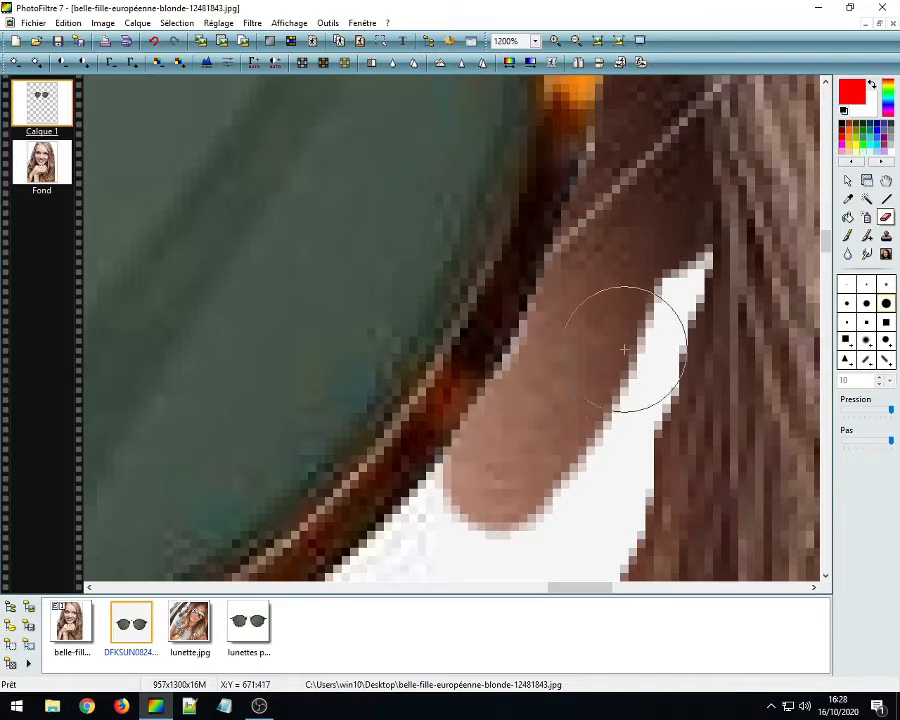
{"action": "mouse_move", "coordinate": [624, 349]}
{"action": "left_mouse_down"}
{"action": "mouse_move", "coordinate": [700, 214]}
{"action": "mouse_move", "coordinate": [599, 493]}
{"action": "mouse_move", "coordinate": [599, 518]}
{"action": "mouse_move", "coordinate": [624, 518]}
{"action": "mouse_move", "coordinate": [583, 519]}
{"action": "mouse_move", "coordinate": [549, 475]}
{"action": "left_mouse_up"}
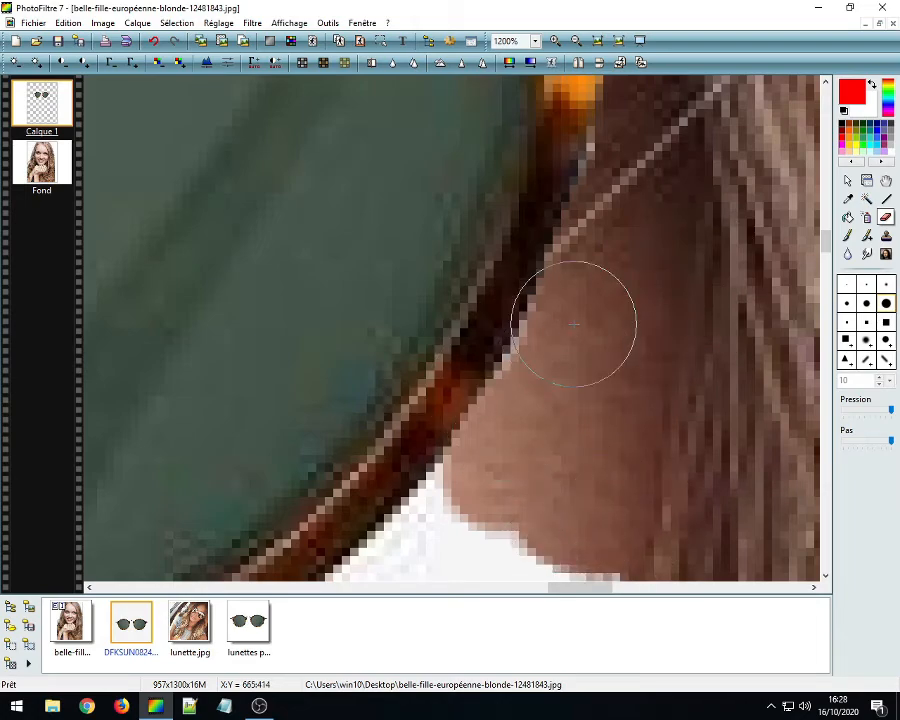
Step: Erase the white border along the lower outer curve of the right lens frame, down toward the shadow under the lens
{"action": "scroll", "coordinate": [570, 435], "scroll_direction": "down", "scroll_amount": 1}
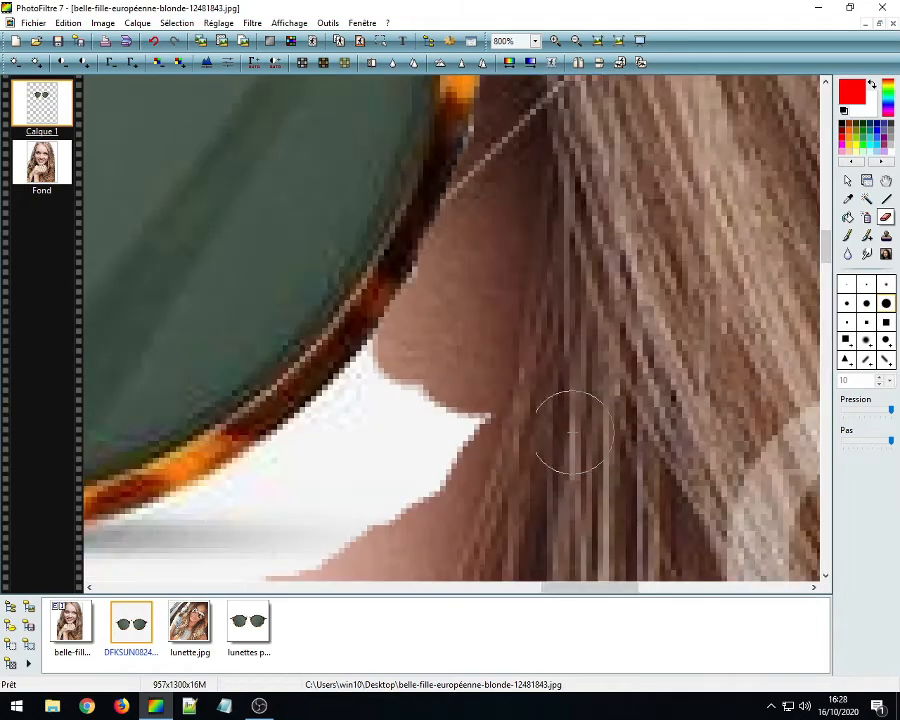
{"action": "scroll", "coordinate": [229, 376], "scroll_direction": "down", "scroll_amount": 1}
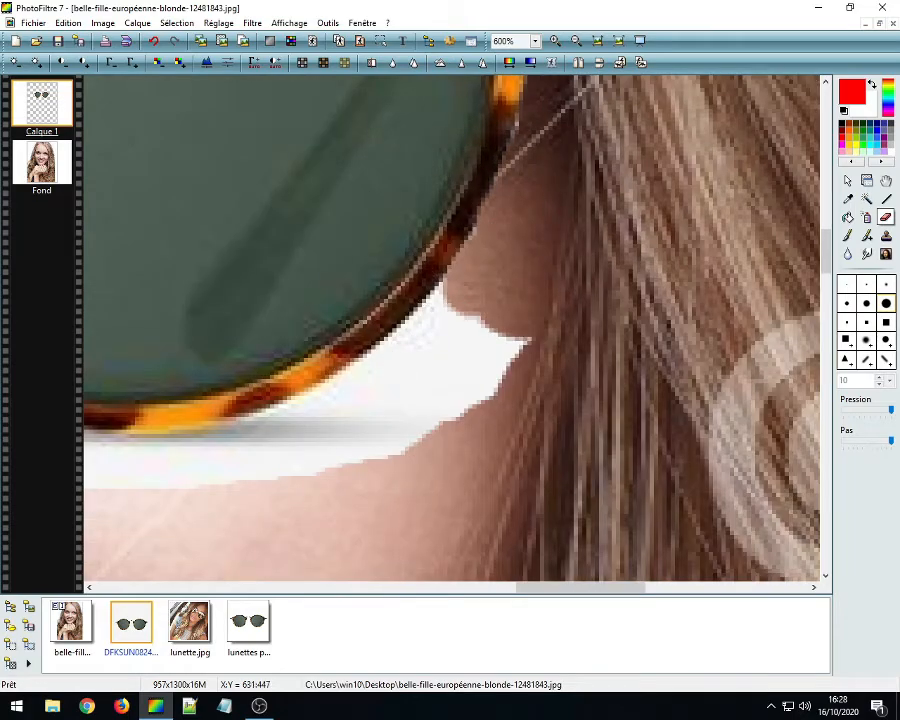
{"action": "scroll", "coordinate": [448, 348], "scroll_direction": "up", "scroll_amount": 1}
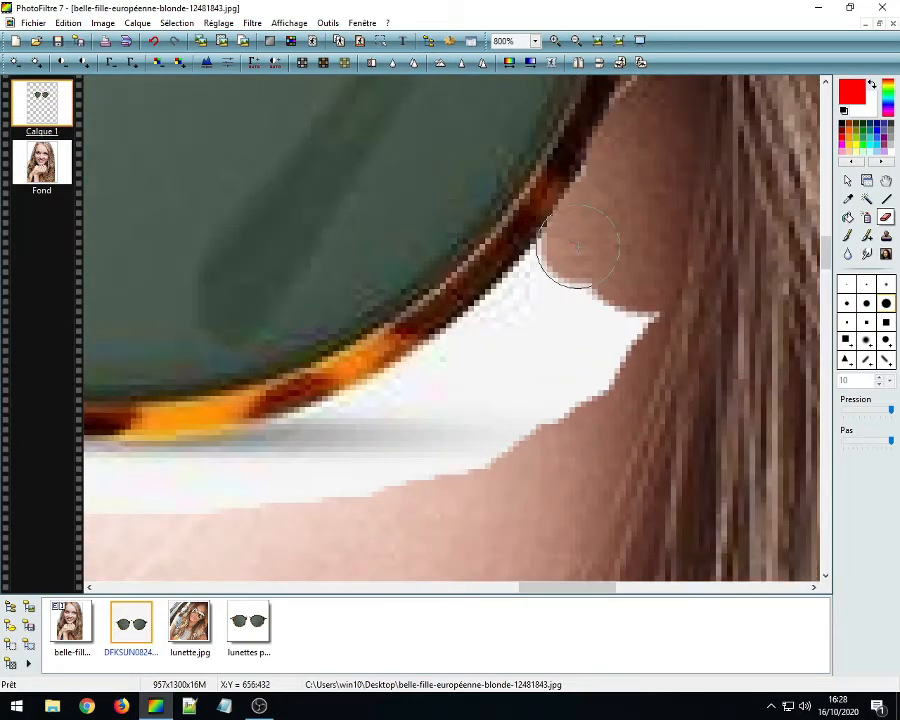
{"action": "mouse_move", "coordinate": [578, 247]}
{"action": "left_mouse_down"}
{"action": "mouse_move", "coordinate": [555, 286]}
{"action": "mouse_move", "coordinate": [550, 269]}
{"action": "mouse_move", "coordinate": [550, 291]}
{"action": "mouse_move", "coordinate": [506, 331]}
{"action": "left_mouse_up"}
{"action": "scroll", "coordinate": [506, 331], "scroll_direction": "up", "scroll_amount": 1}
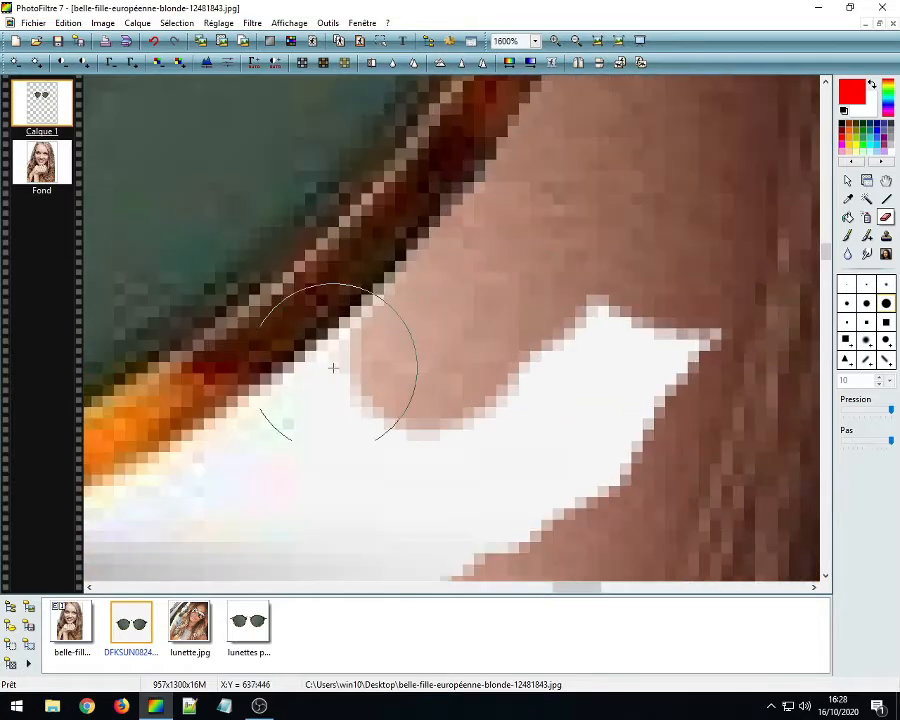
{"action": "scroll", "coordinate": [333, 368], "scroll_direction": "down", "scroll_amount": 1}
{"action": "scroll", "coordinate": [739, 237], "scroll_direction": "down", "scroll_amount": 1}
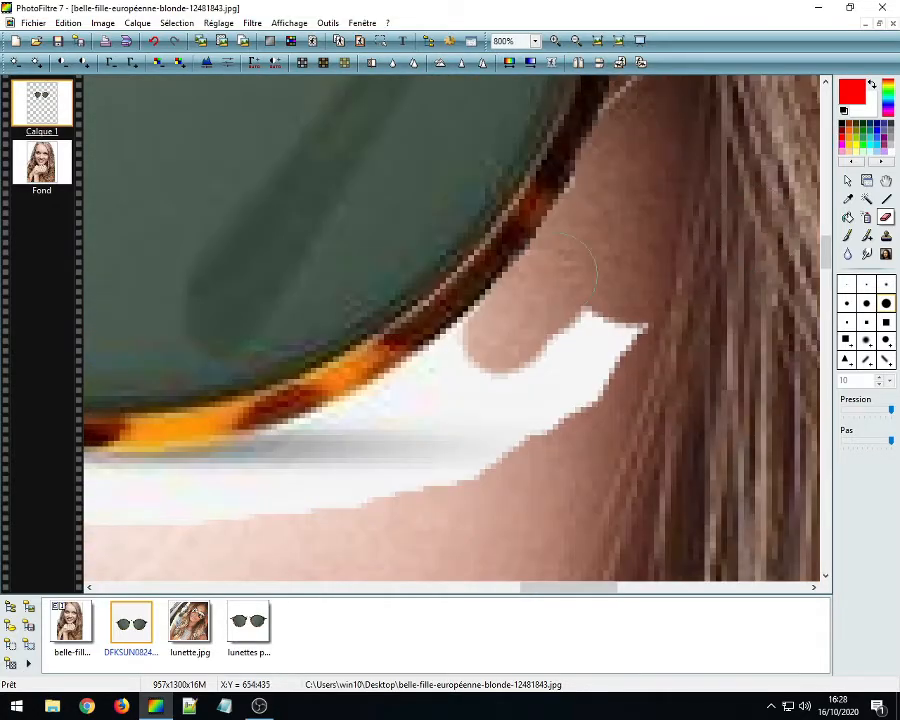
{"action": "scroll", "coordinate": [538, 286], "scroll_direction": "up", "scroll_amount": 1}
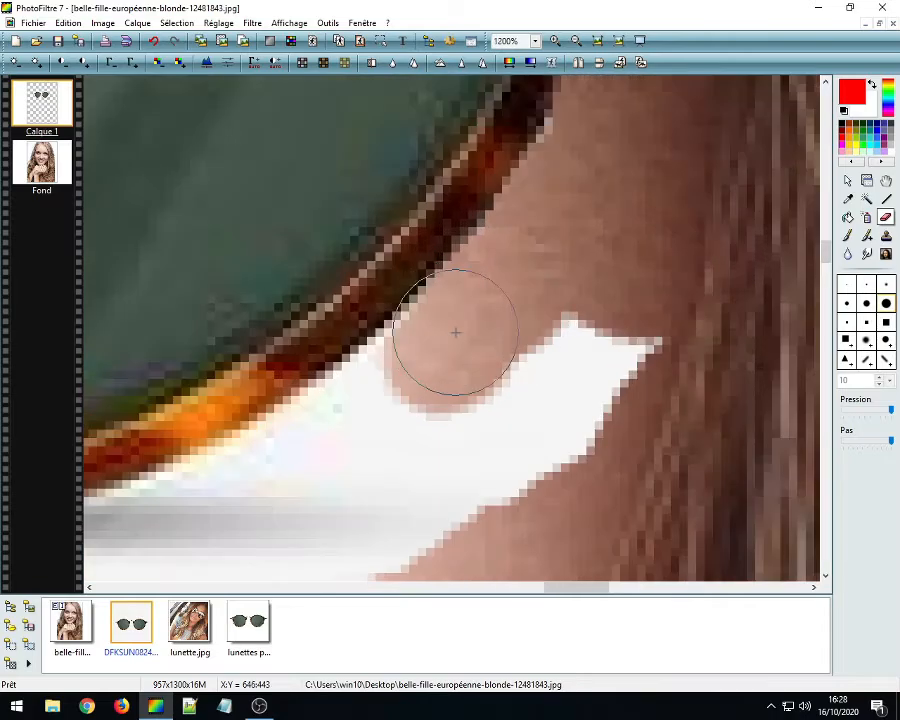
{"action": "mouse_move", "coordinate": [447, 341]}
{"action": "left_mouse_down"}
{"action": "mouse_move", "coordinate": [371, 417]}
{"action": "mouse_move", "coordinate": [295, 451]}
{"action": "mouse_move", "coordinate": [270, 468]}
{"action": "left_mouse_up"}
{"action": "mouse_move", "coordinate": [323, 515]}
{"action": "left_mouse_down"}
{"action": "mouse_move", "coordinate": [245, 492]}
{"action": "mouse_move", "coordinate": [151, 526]}
{"action": "mouse_move", "coordinate": [135, 551]}
{"action": "mouse_move", "coordinate": [430, 535]}
{"action": "mouse_move", "coordinate": [632, 331]}
{"action": "mouse_move", "coordinate": [354, 476]}
{"action": "left_mouse_up"}
Step: Delete the partly cleaned sunglasses layer Calque 1 from the blonde woman's photo
{"action": "scroll", "coordinate": [354, 476], "scroll_direction": "down", "scroll_amount": 5}
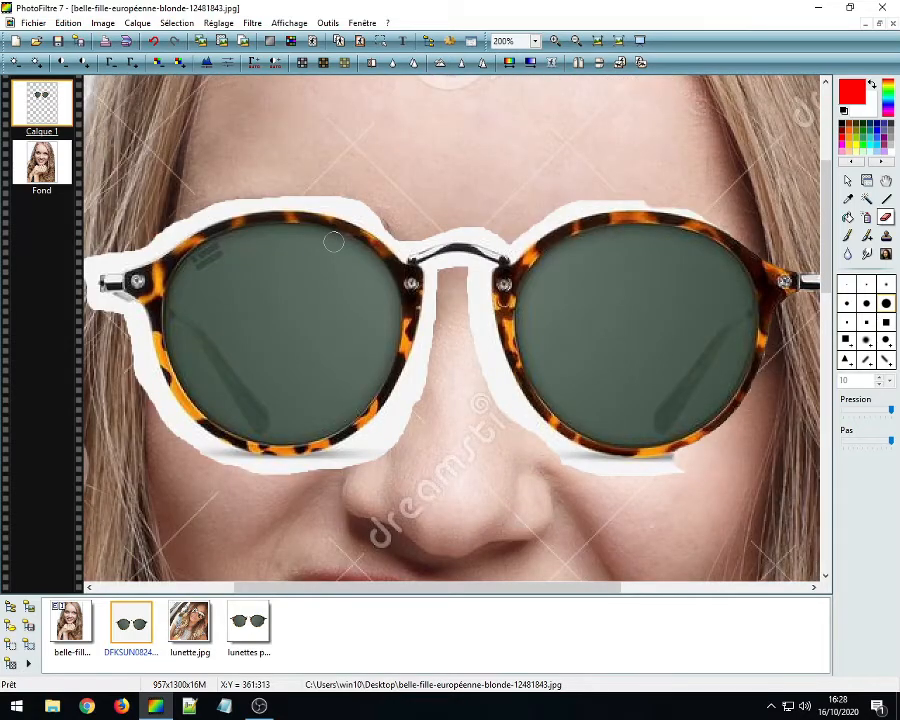
{"action": "scroll", "coordinate": [779, 335], "scroll_direction": "down", "scroll_amount": 2}
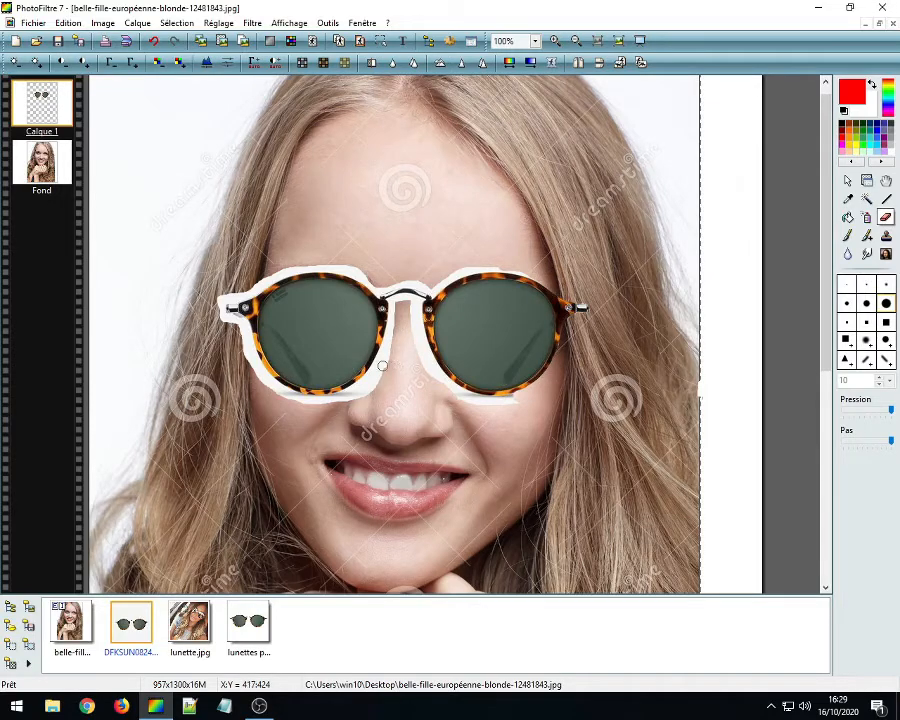
{"action": "right_click", "coordinate": [42, 105]}
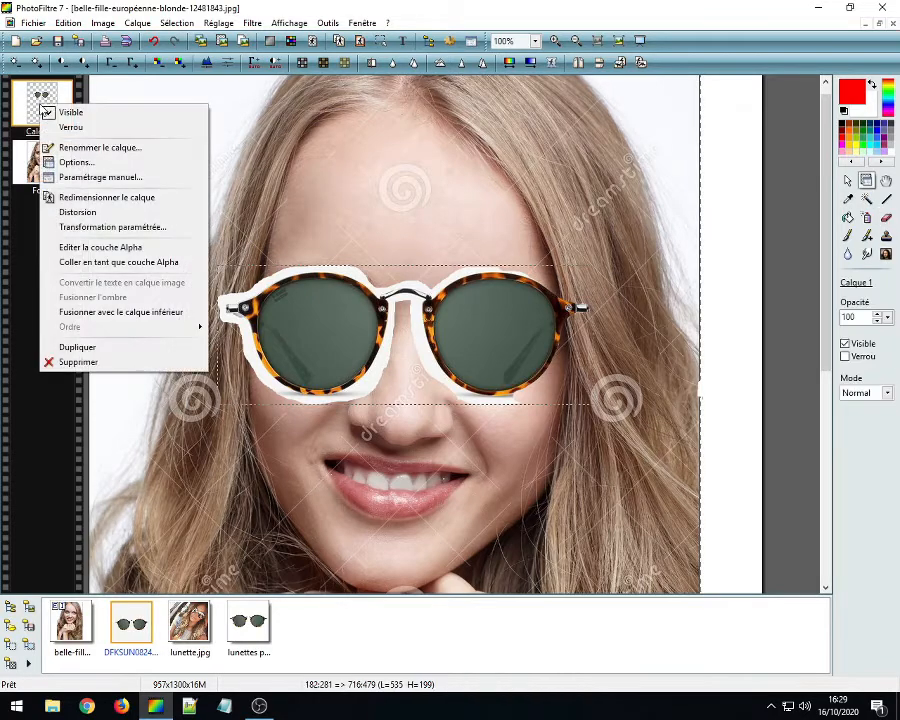
{"action": "left_click", "coordinate": [78, 362]}
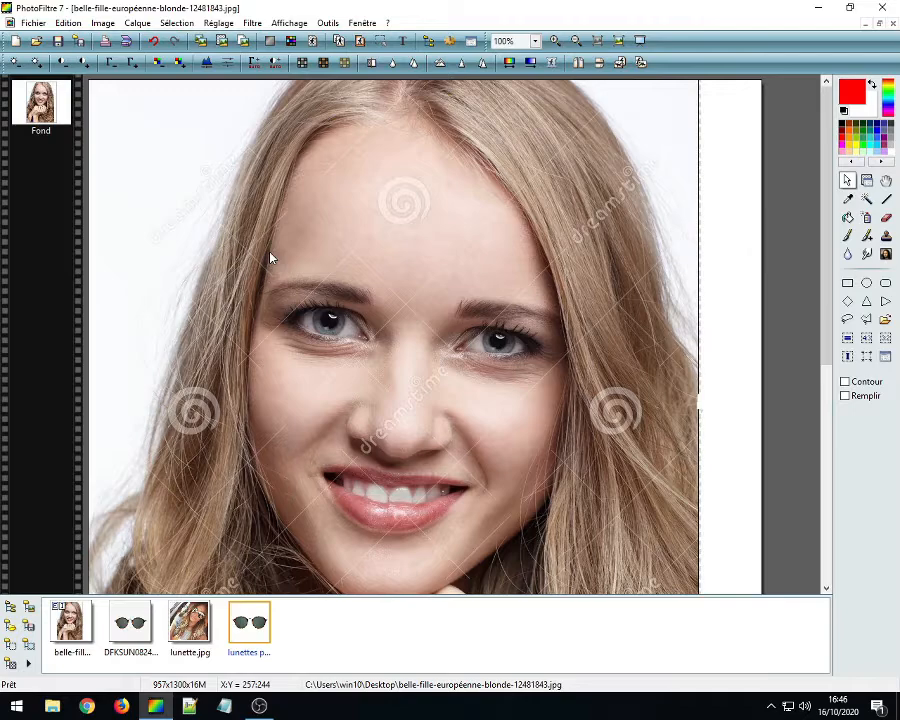
Step: Open lunettes propres.pfi, select the whole image of the cleaned sunglasses and copy it
{"action": "left_click", "coordinate": [248, 634]}
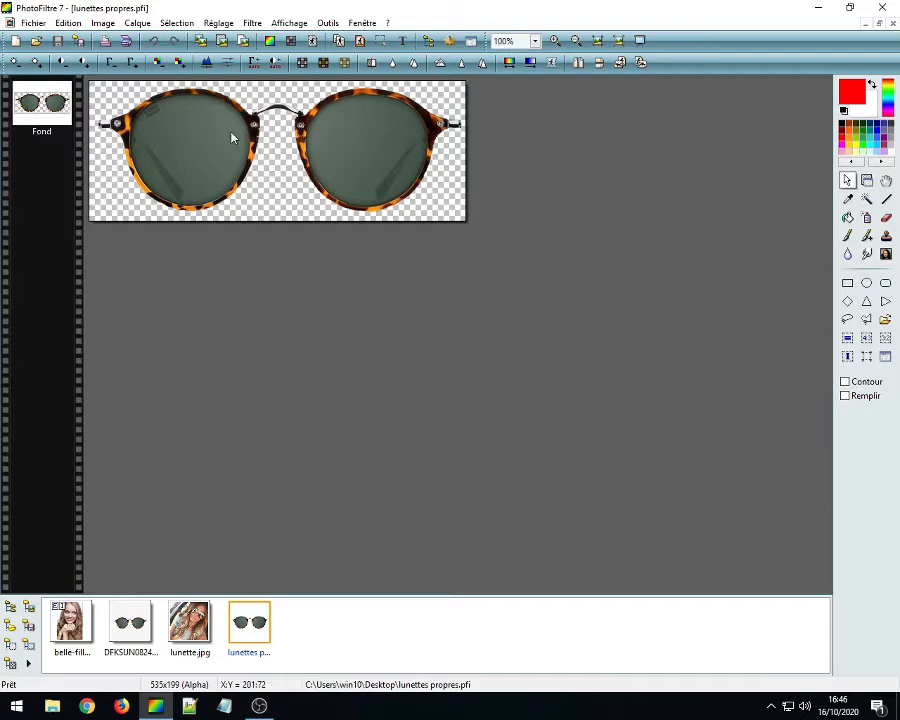
{"action": "scroll", "coordinate": [231, 138], "scroll_direction": "up", "scroll_amount": 1}
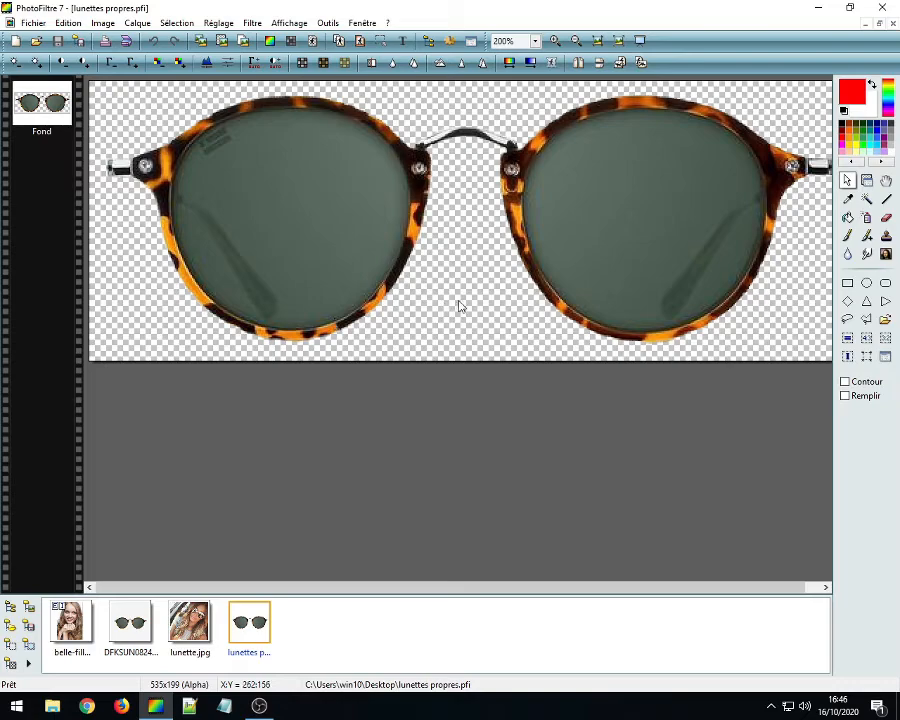
{"action": "scroll", "coordinate": [488, 274], "scroll_direction": "down", "scroll_amount": 1}
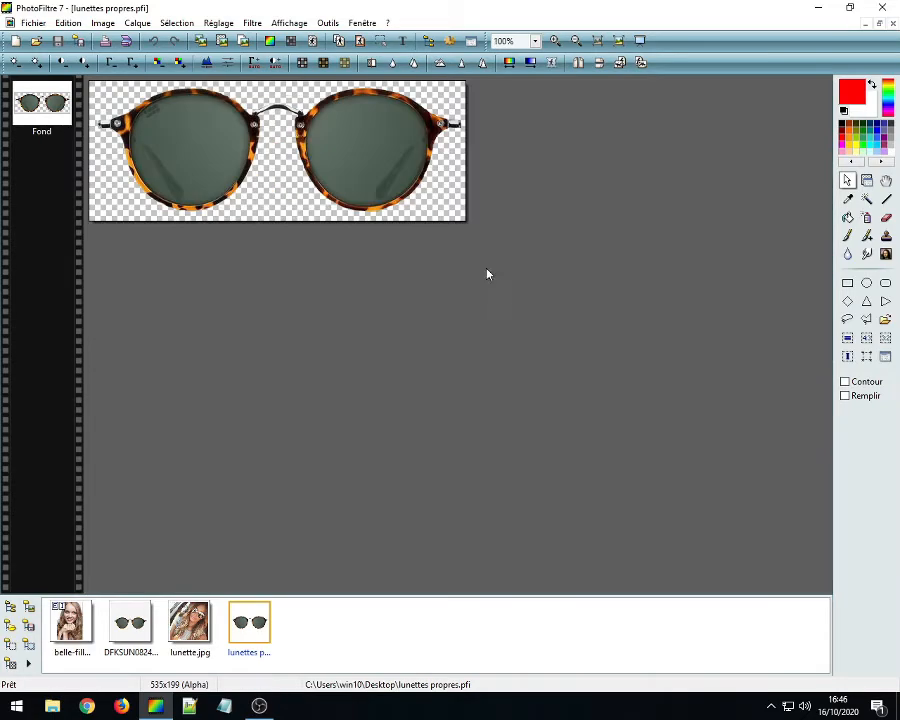
{"action": "right_click", "coordinate": [281, 166]}
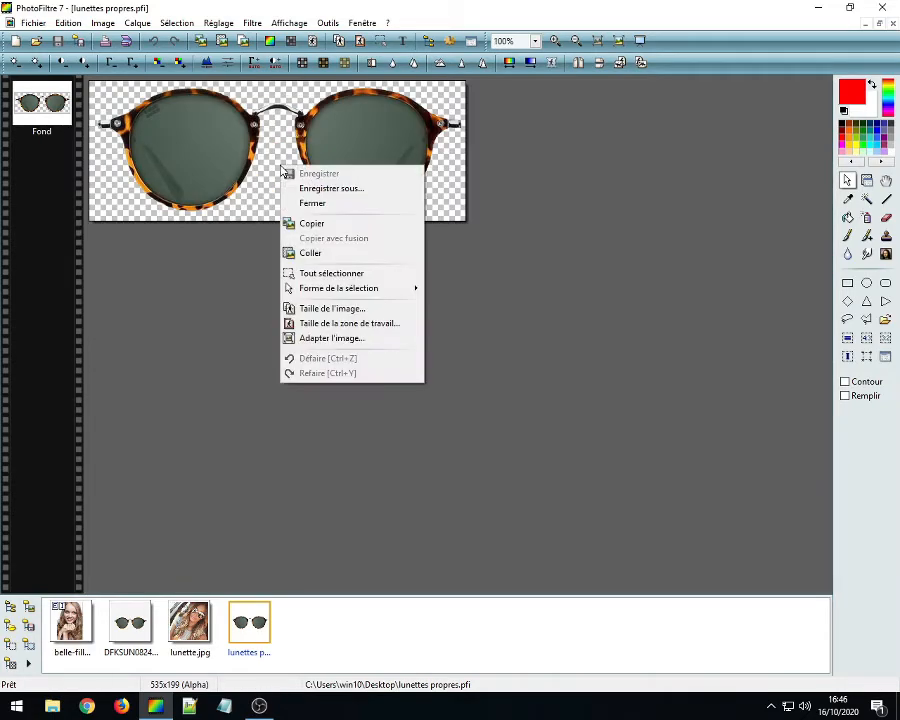
{"action": "left_click", "coordinate": [332, 274]}
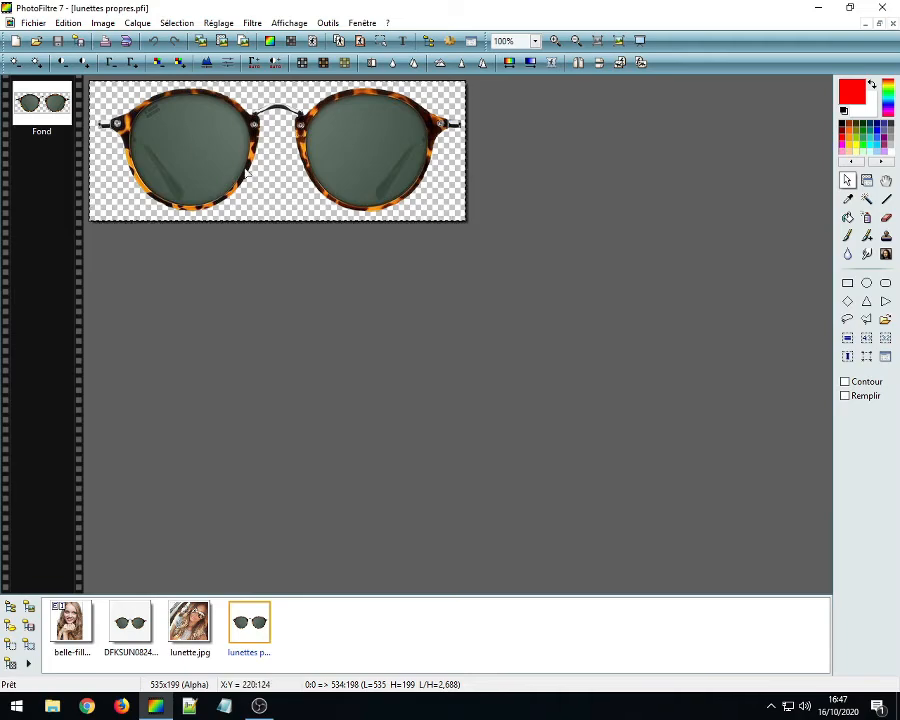
{"action": "left_click", "coordinate": [68, 22]}
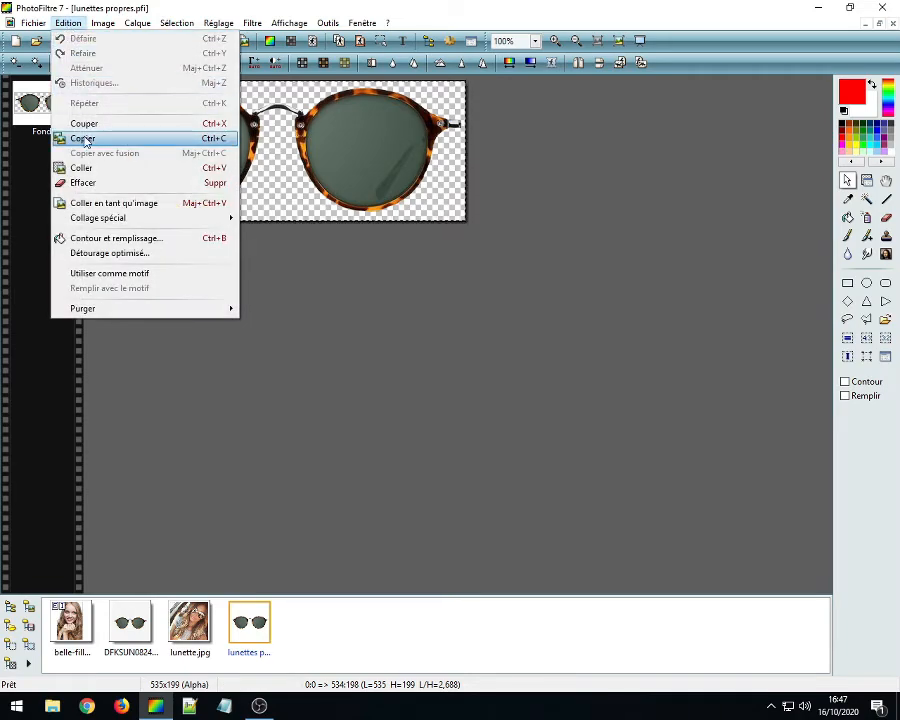
{"action": "left_click", "coordinate": [88, 140]}
Step: Paste the cleaned sunglasses as a new layer into belle-fille-européenne-blonde-12481843.jpg and shift them slightly down over the eyes
{"action": "left_click", "coordinate": [362, 22]}
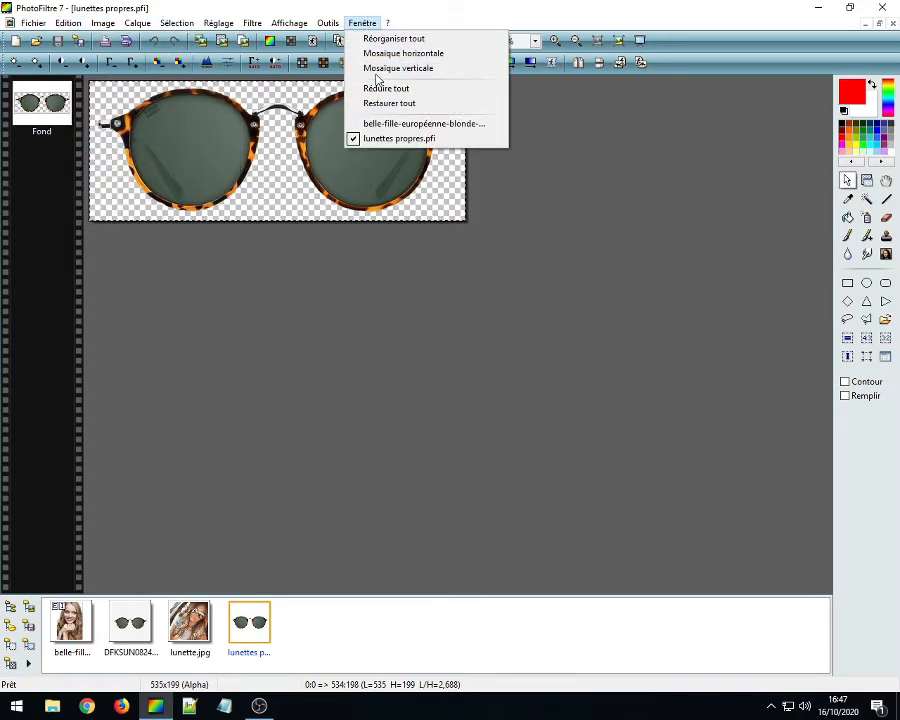
{"action": "left_click", "coordinate": [420, 123]}
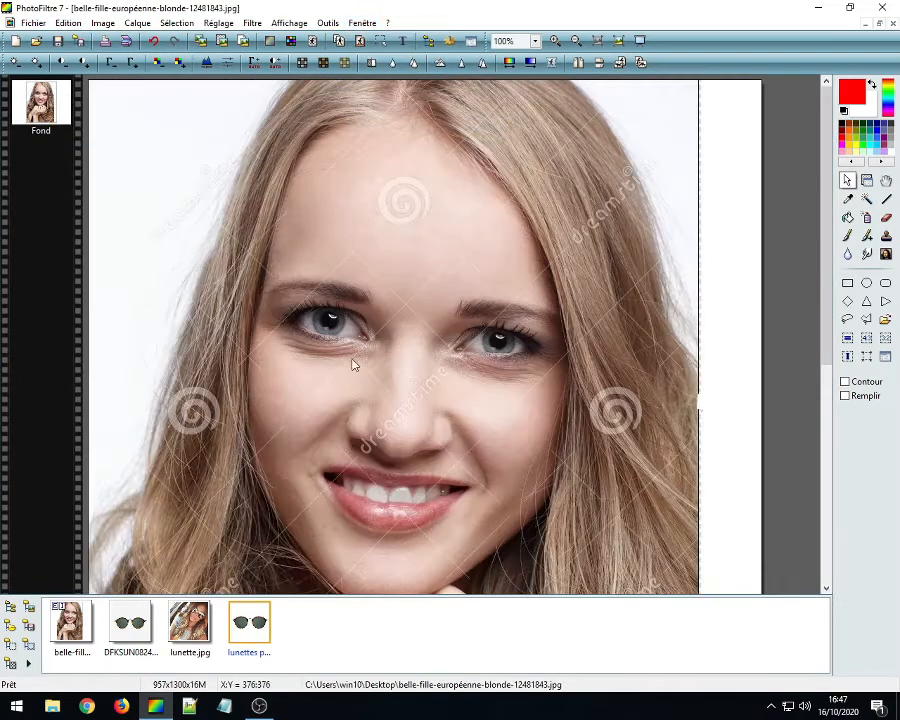
{"action": "left_click", "coordinate": [68, 22]}
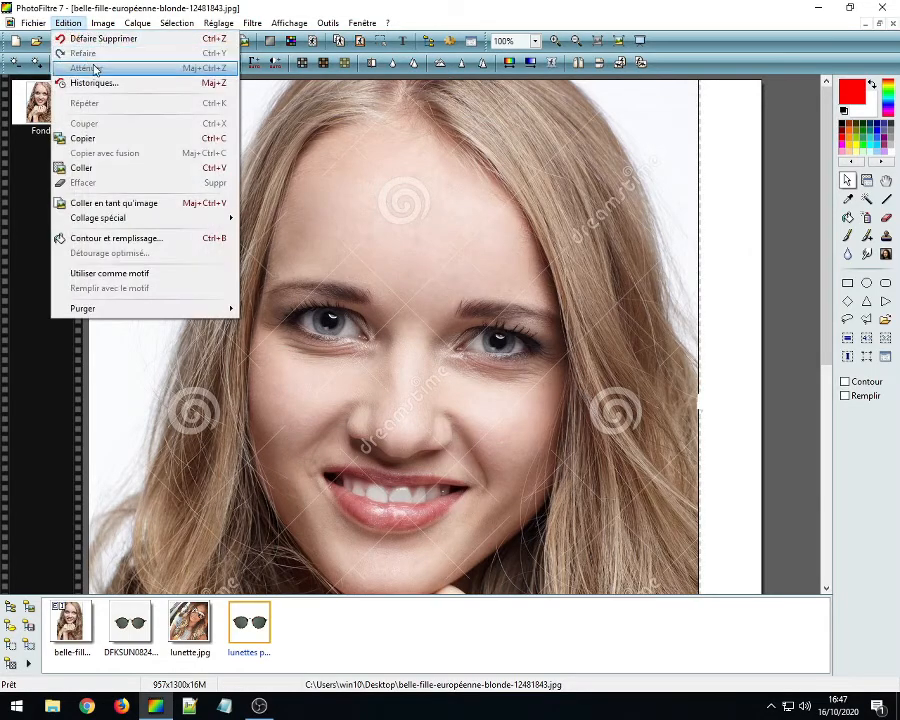
{"action": "left_click", "coordinate": [84, 168]}
{"action": "mouse_move", "coordinate": [466, 324]}
{"action": "left_mouse_down"}
{"action": "mouse_move", "coordinate": [473, 360]}
{"action": "mouse_move", "coordinate": [463, 332]}
{"action": "left_mouse_up"}
Step: Examine the frame edges around both lenses of the pasted sunglasses up close for leftover white border
{"action": "scroll", "coordinate": [488, 300], "scroll_direction": "down", "scroll_amount": 1}
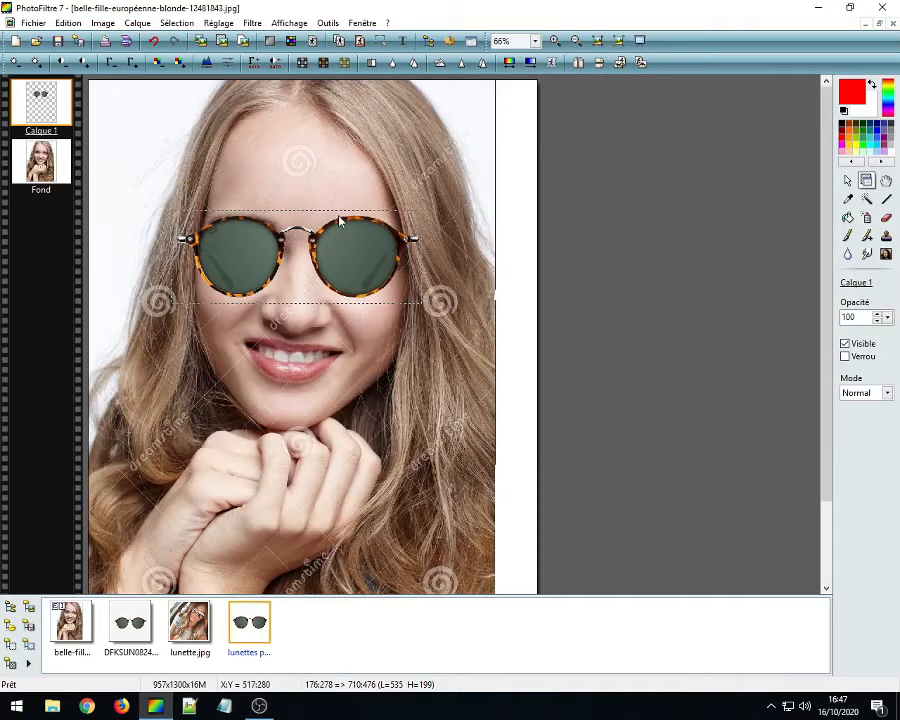
{"action": "scroll", "coordinate": [341, 220], "scroll_direction": "up", "scroll_amount": 3}
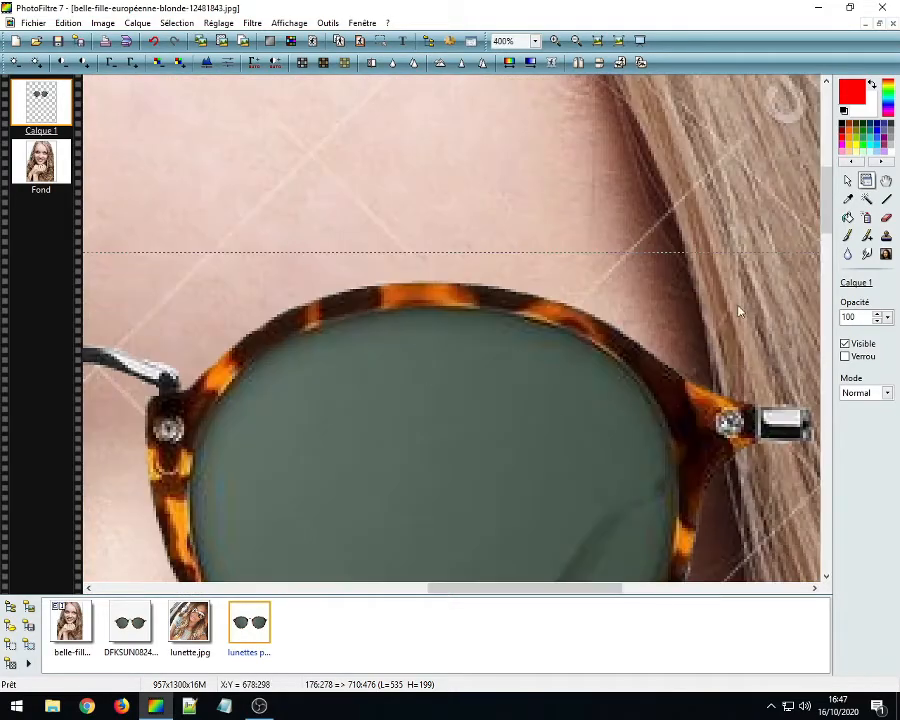
{"action": "left_click_drag", "start_coordinate": [832, 192], "coordinate": [835, 238]}
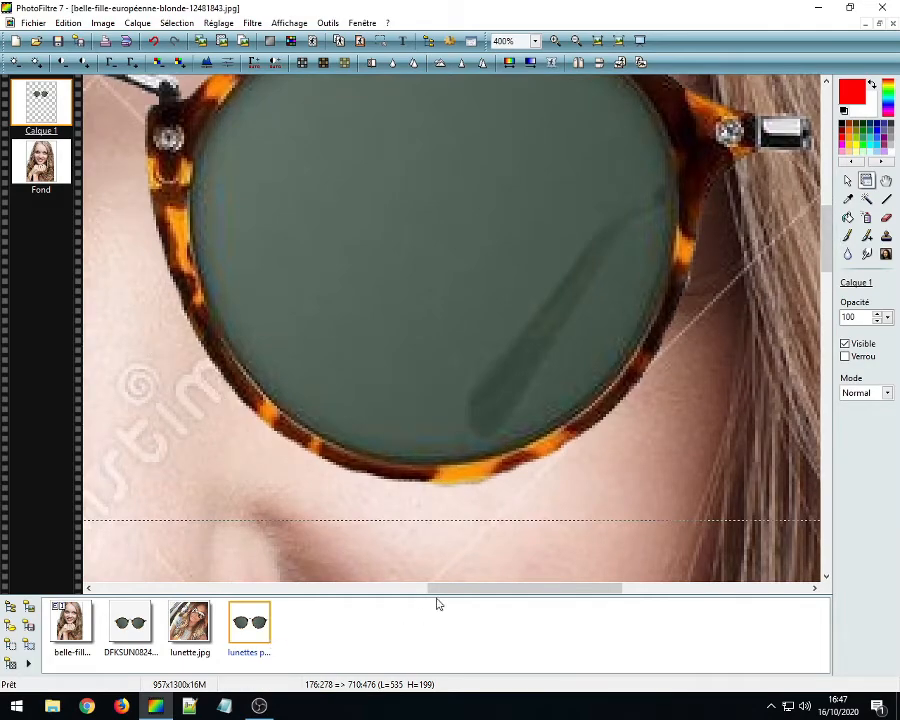
{"action": "left_click_drag", "start_coordinate": [439, 592], "coordinate": [241, 606]}
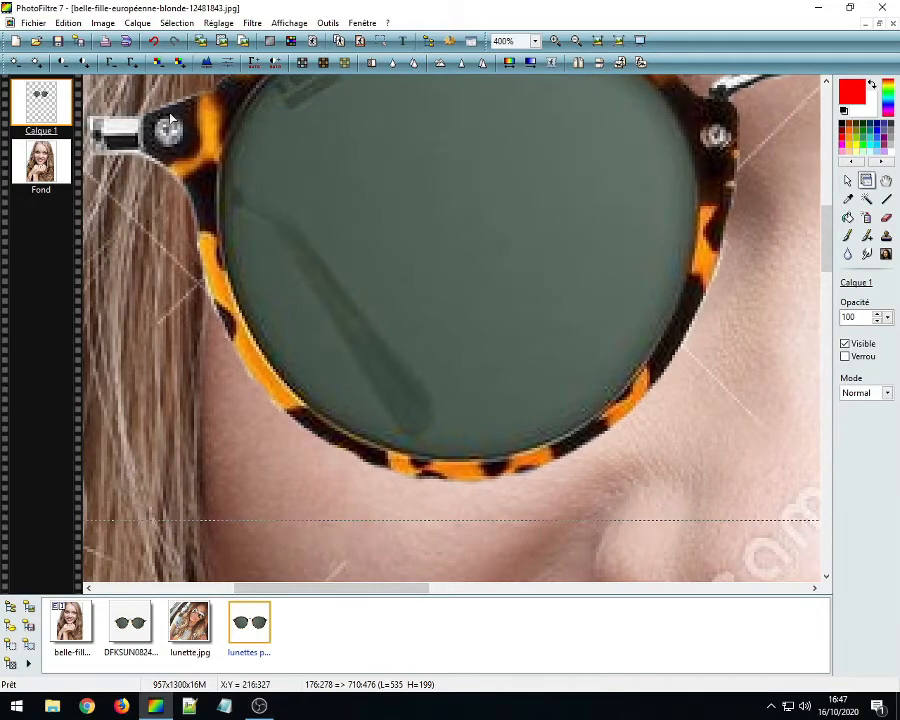
{"action": "scroll", "coordinate": [405, 248], "scroll_direction": "down", "scroll_amount": 1}
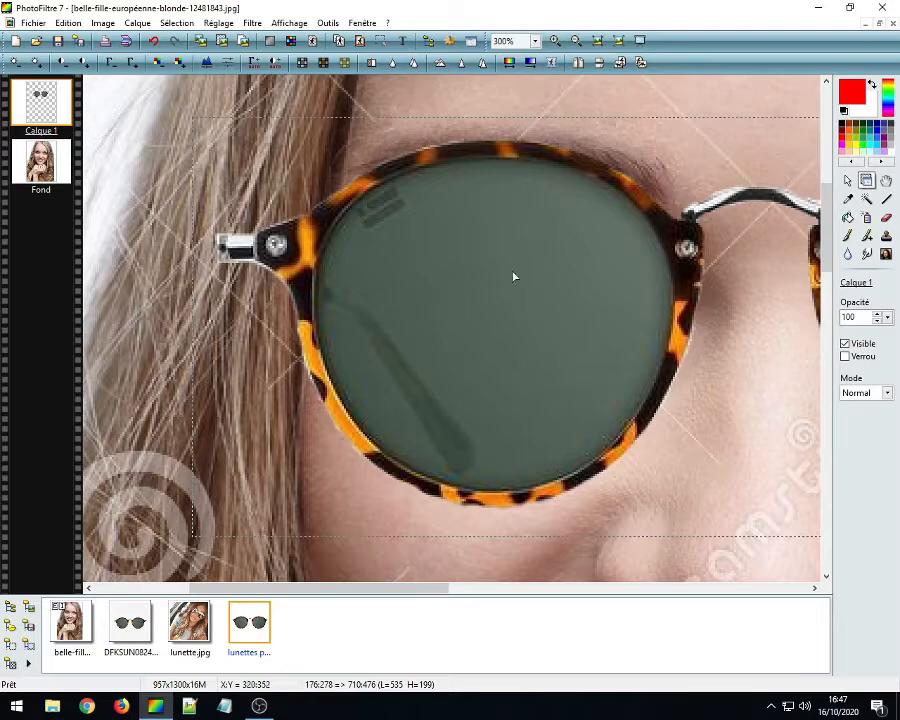
Step: Move the sunglasses layer slightly up and to the right over the blonde woman's eyes
{"action": "scroll", "coordinate": [600, 275], "scroll_direction": "up", "scroll_amount": 1}
{"action": "scroll", "coordinate": [605, 320], "scroll_direction": "down", "scroll_amount": 4}
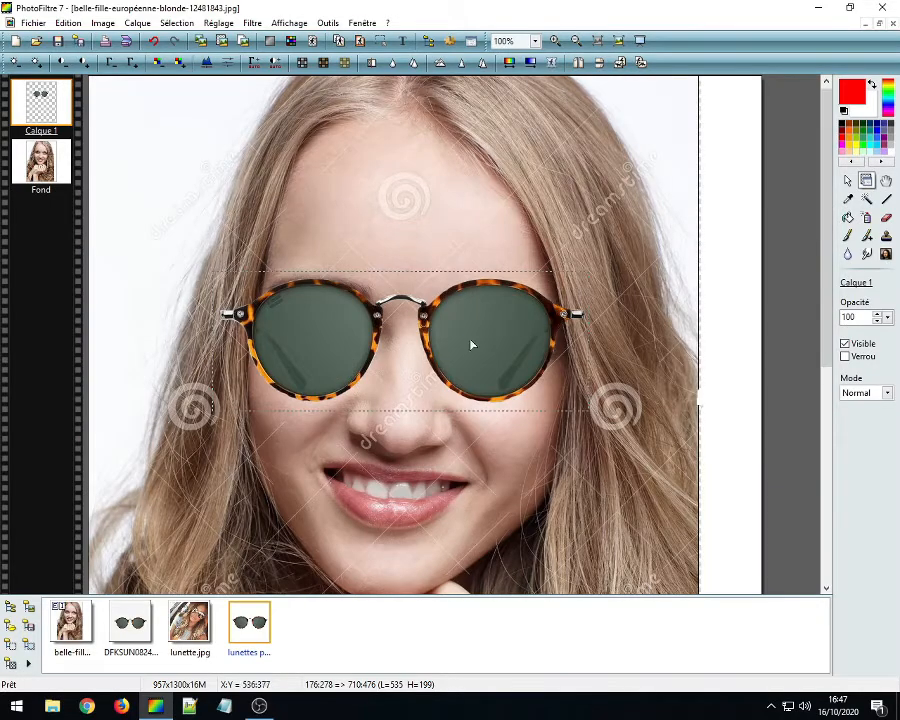
{"action": "left_click_drag", "start_coordinate": [470, 346], "coordinate": [484, 325]}
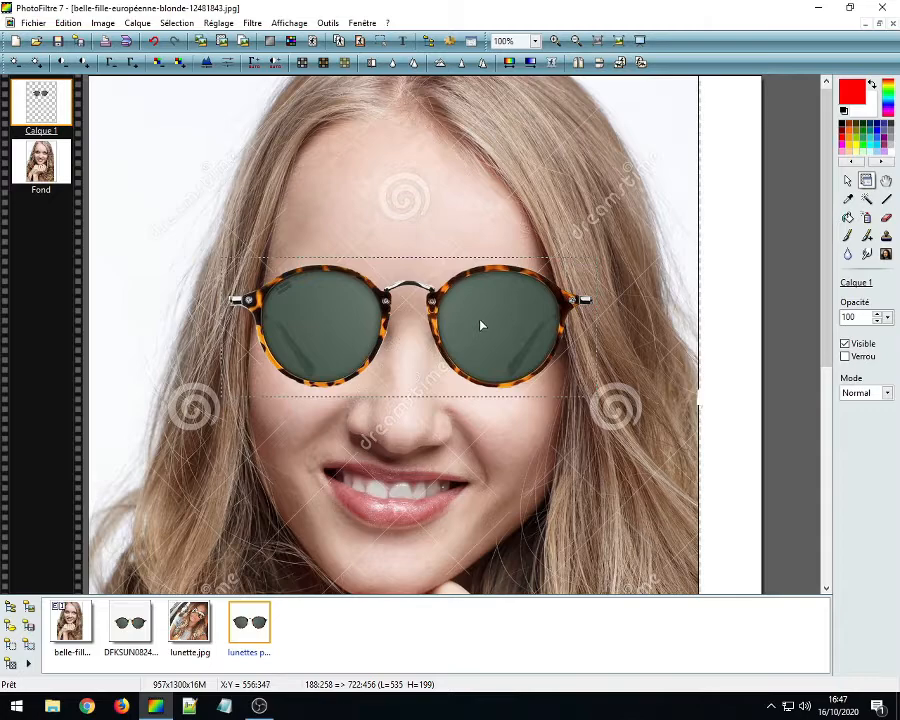
Step: Rotate the sunglasses layer slightly clockwise with a parametric transformation to follow the tilt of the eyes, keeping the scale at 100%
{"action": "right_click", "coordinate": [484, 325]}
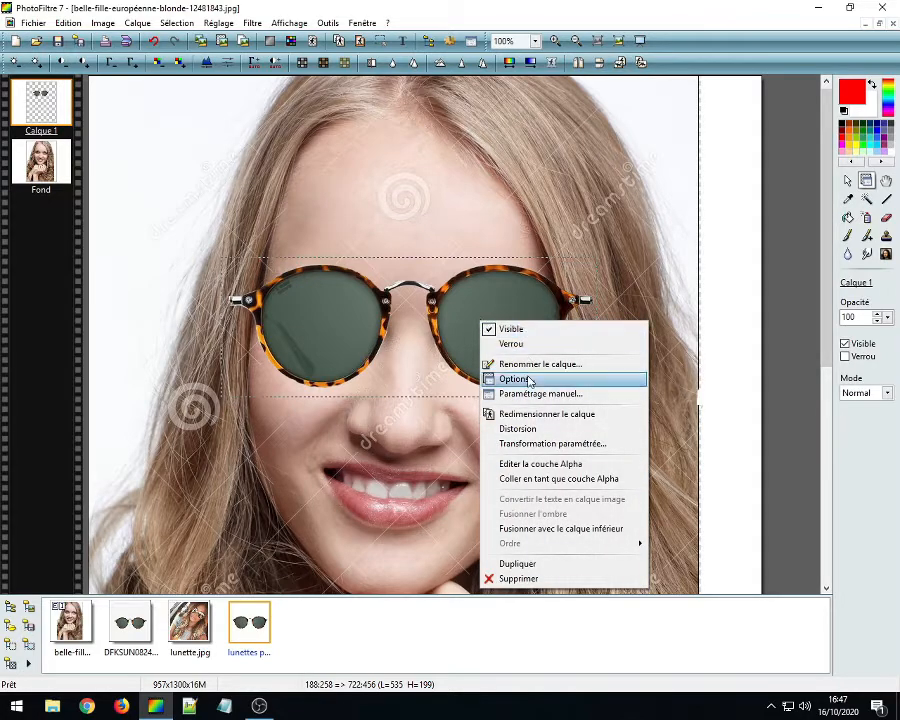
{"action": "left_click", "coordinate": [524, 446]}
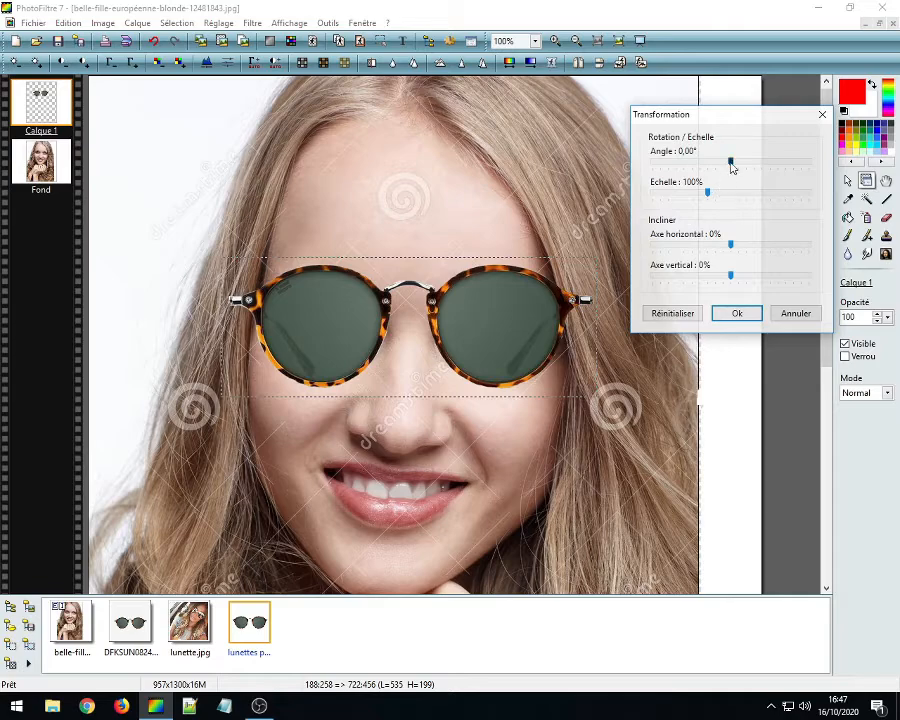
{"action": "left_click_drag", "start_coordinate": [731, 167], "coordinate": [734, 167]}
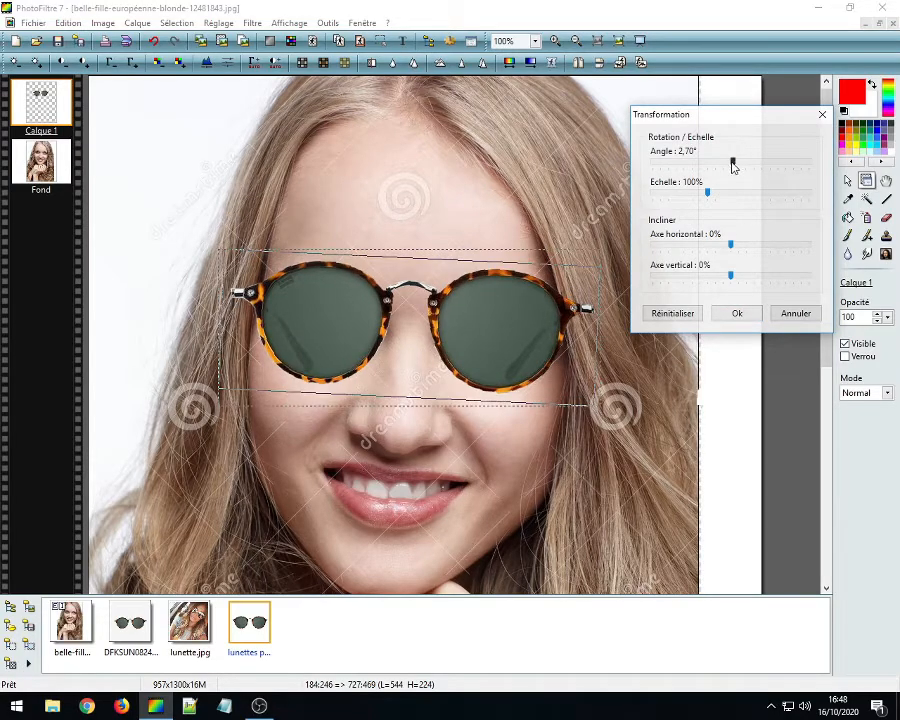
{"action": "left_click_drag", "start_coordinate": [733, 166], "coordinate": [731, 167]}
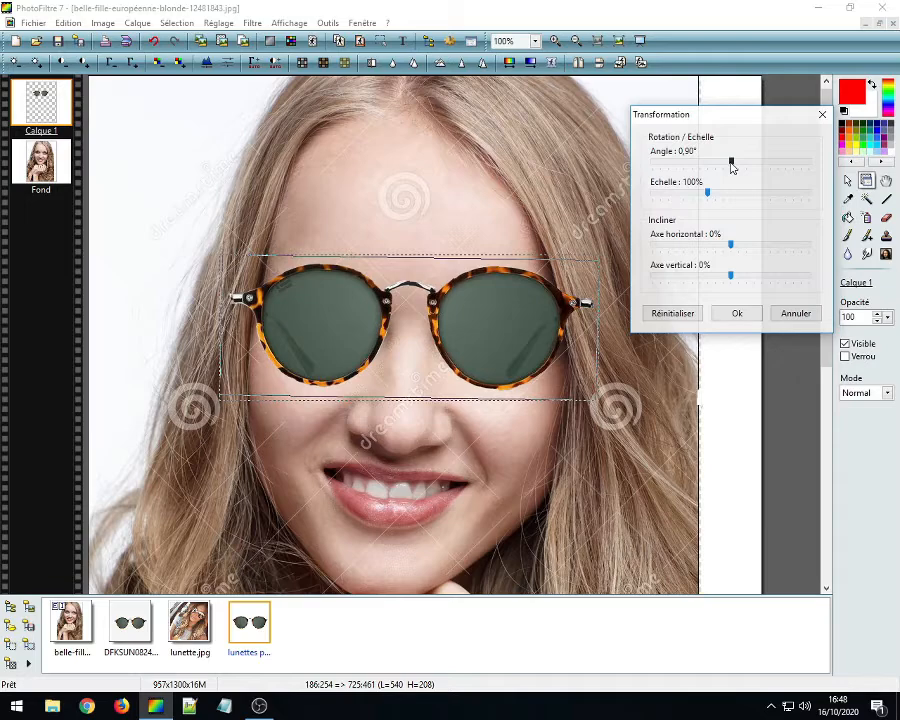
{"action": "left_click_drag", "start_coordinate": [731, 167], "coordinate": [732, 166]}
{"action": "left_click", "coordinate": [737, 314]}
Step: Lower the rotated sunglasses by about 21 pixels so they sit further down on the nose
{"action": "scroll", "coordinate": [412, 376], "scroll_direction": "up", "scroll_amount": 1}
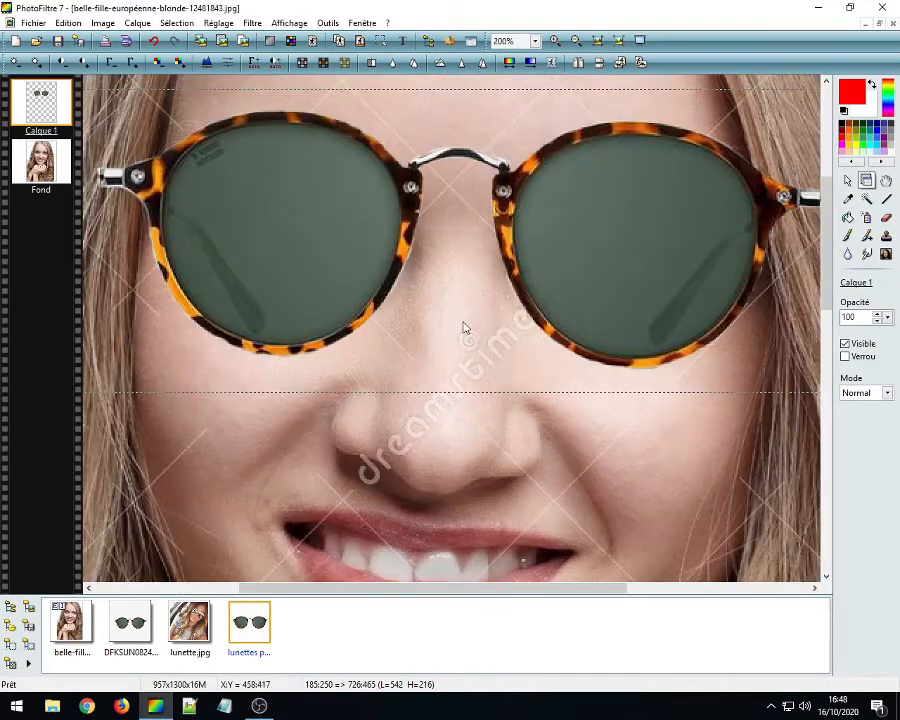
{"action": "left_click_drag", "start_coordinate": [625, 249], "coordinate": [625, 279]}
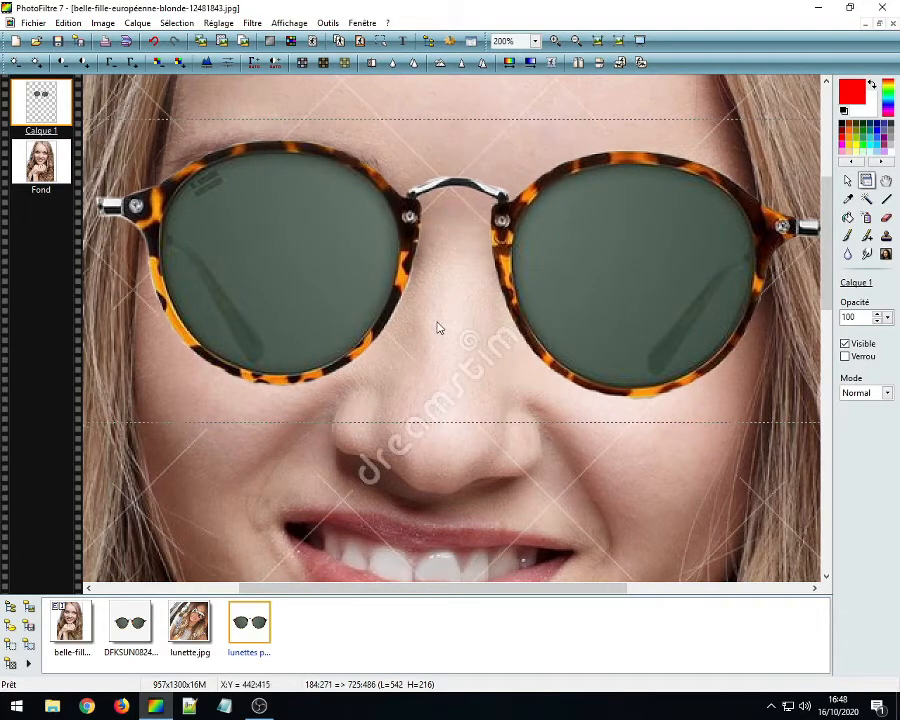
{"action": "scroll", "coordinate": [482, 357], "scroll_direction": "up", "scroll_amount": 1}
{"action": "scroll", "coordinate": [482, 352], "scroll_direction": "down", "scroll_amount": 2}
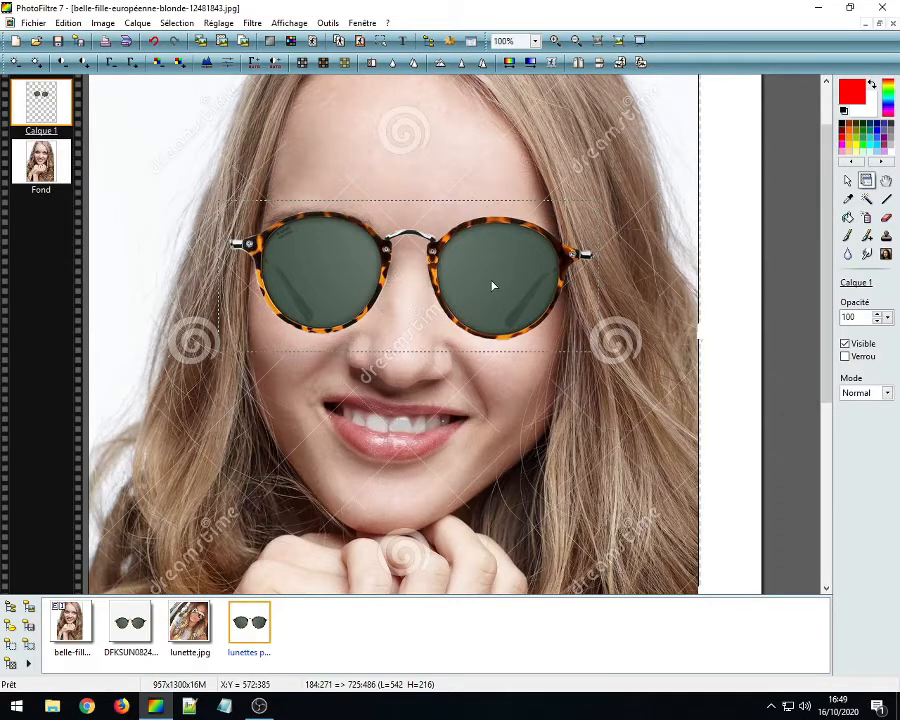
Step: Hide the sunglasses layer Calque 1 and make the background layer Fond active
{"action": "right_click", "coordinate": [35, 110]}
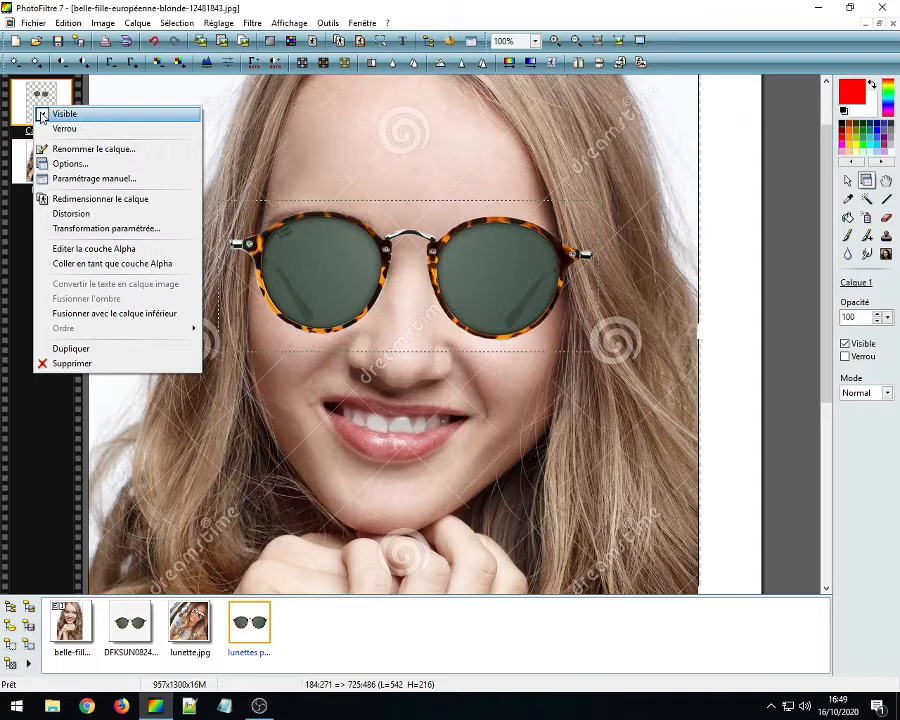
{"action": "left_click", "coordinate": [42, 116]}
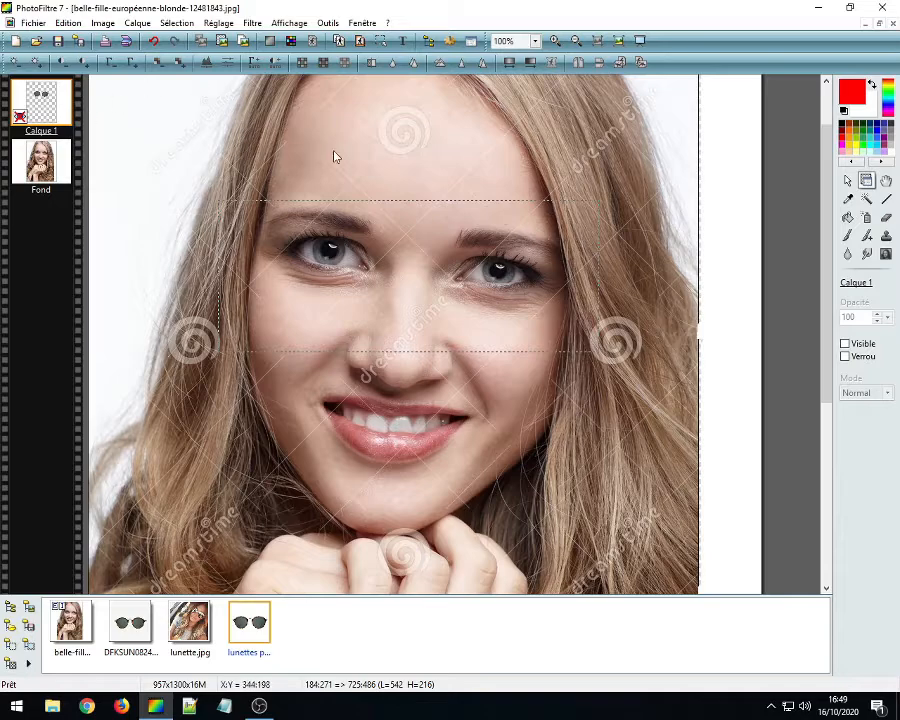
{"action": "left_click", "coordinate": [43, 176]}
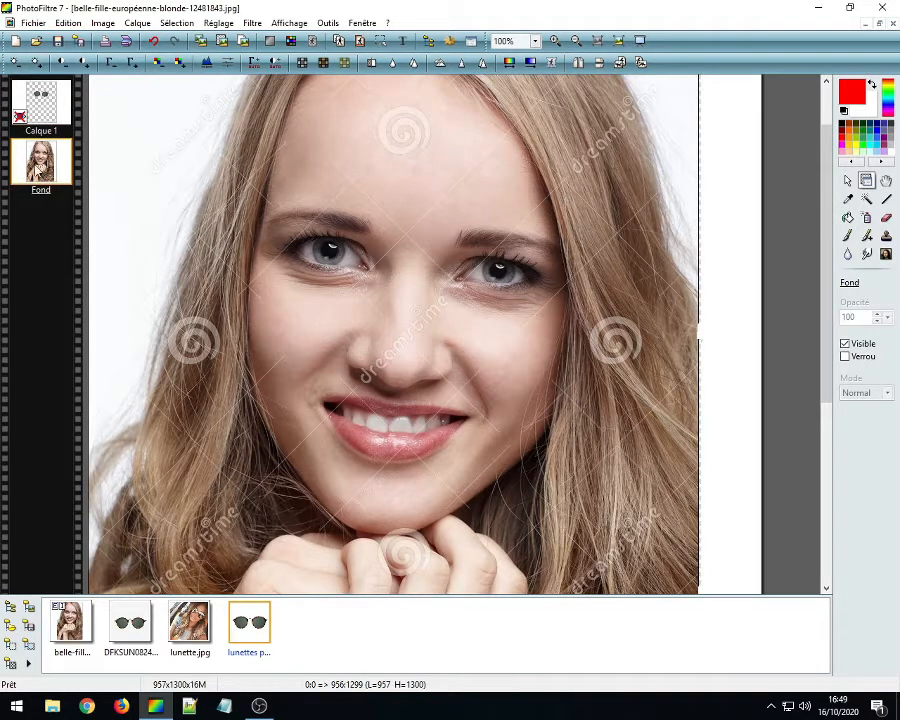
{"action": "left_click", "coordinate": [45, 106]}
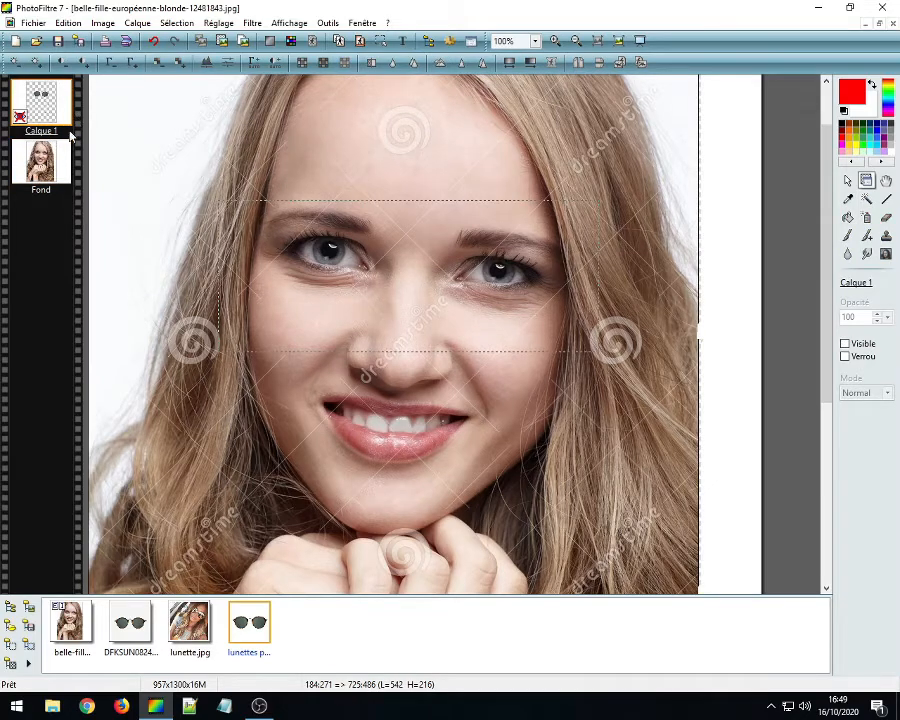
{"action": "left_click", "coordinate": [39, 165]}
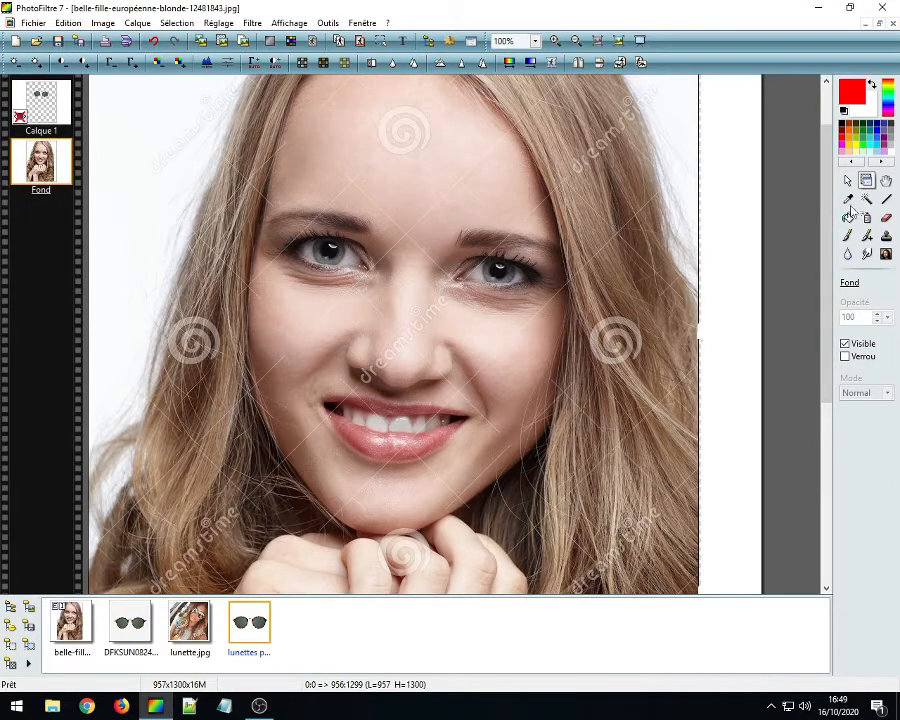
Step: Lasso the hair beside the face on the image's right side, following the cheek edge, about 196 by 349 pixels
{"action": "left_click", "coordinate": [846, 181]}
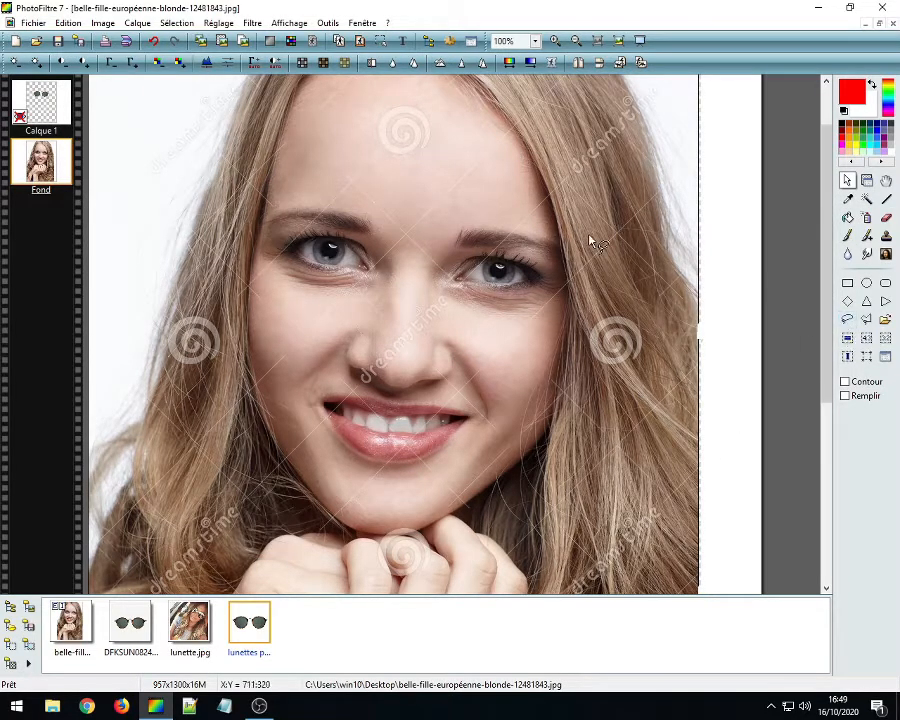
{"action": "scroll", "coordinate": [592, 245], "scroll_direction": "up", "scroll_amount": 2}
{"action": "scroll", "coordinate": [437, 380], "scroll_direction": "down", "scroll_amount": 1}
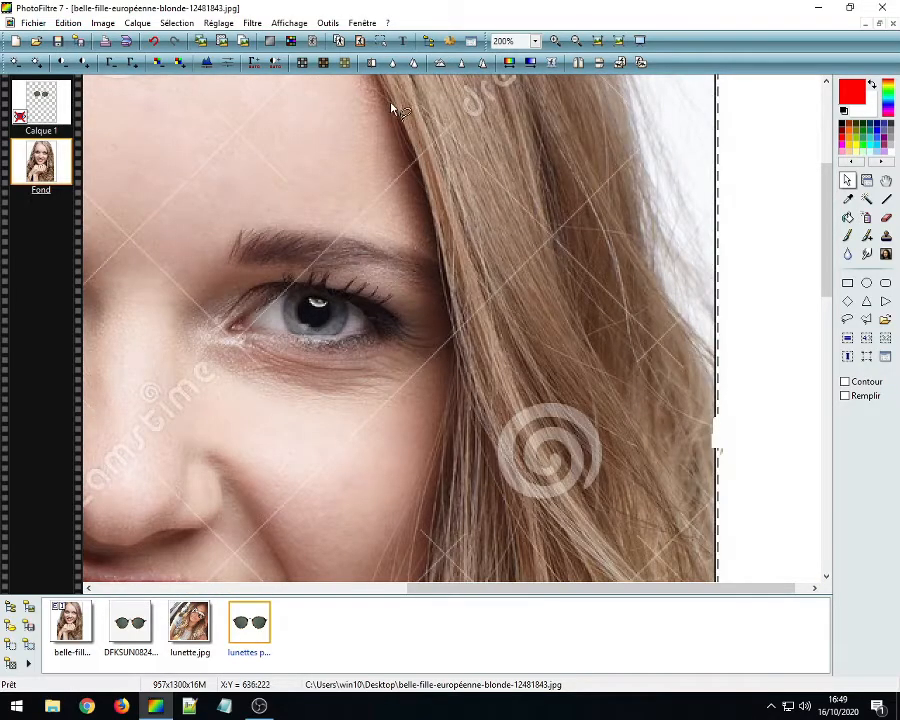
{"action": "mouse_move", "coordinate": [395, 108]}
{"action": "left_mouse_down"}
{"action": "mouse_move", "coordinate": [453, 321]}
{"action": "mouse_move", "coordinate": [447, 417]}
{"action": "mouse_move", "coordinate": [411, 558]}
{"action": "mouse_move", "coordinate": [437, 574]}
{"action": "mouse_move", "coordinate": [490, 576]}
{"action": "mouse_move", "coordinate": [597, 532]}
{"action": "mouse_move", "coordinate": [636, 494]}
{"action": "mouse_move", "coordinate": [668, 310]}
{"action": "mouse_move", "coordinate": [655, 209]}
{"action": "mouse_move", "coordinate": [609, 130]}
{"action": "mouse_move", "coordinate": [503, 88]}
{"action": "mouse_move", "coordinate": [402, 100]}
{"action": "left_mouse_up"}
{"action": "scroll", "coordinate": [428, 322], "scroll_direction": "down", "scroll_amount": 1}
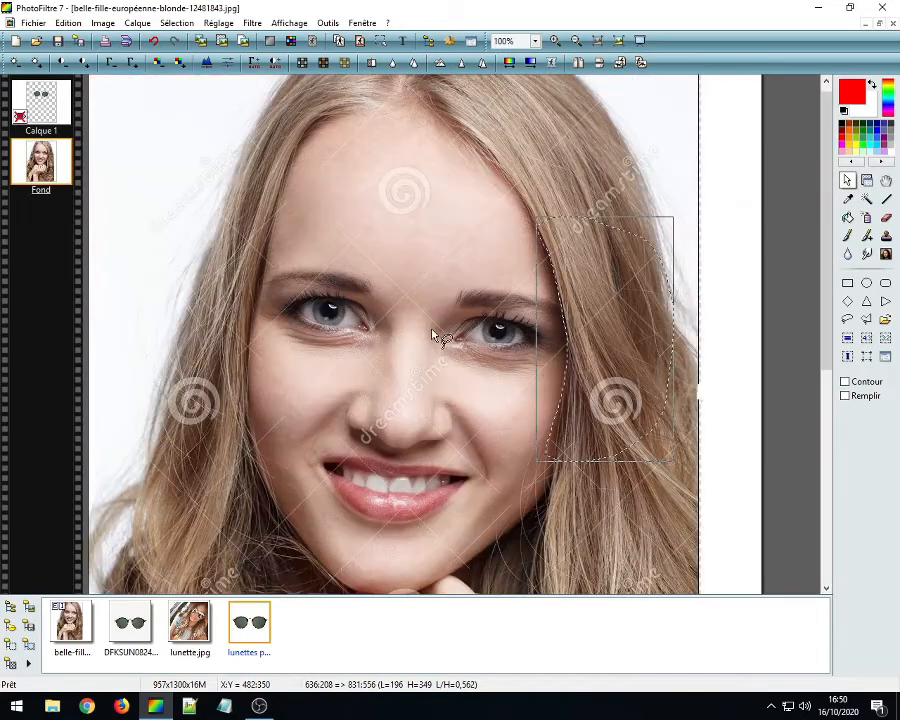
Step: Copy the lassoed hair from Fond and paste it as a new layer in the same place
{"action": "left_click", "coordinate": [62, 22]}
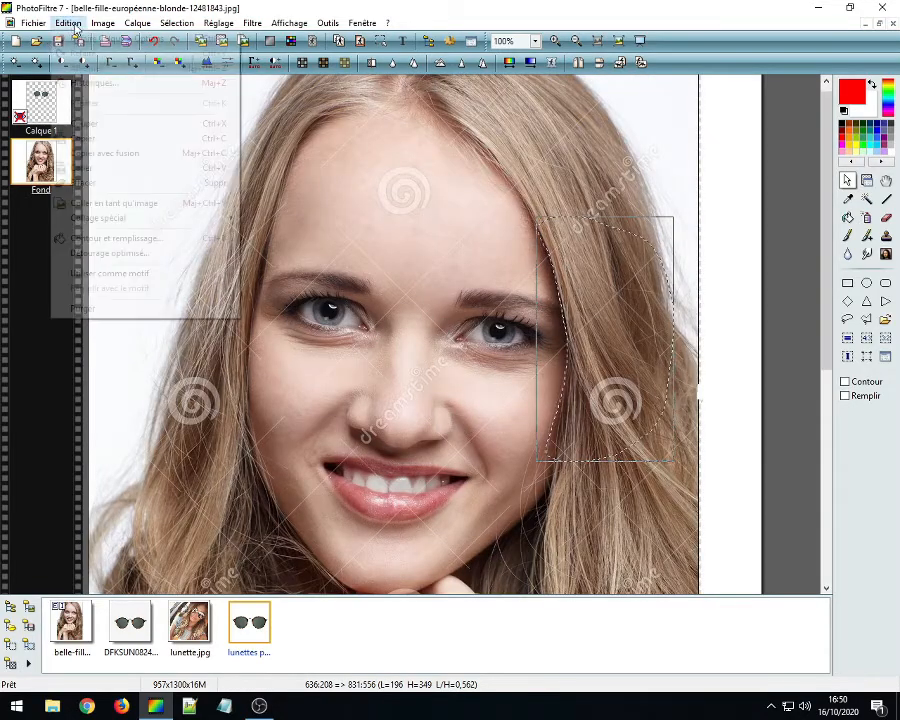
{"action": "left_click", "coordinate": [60, 138]}
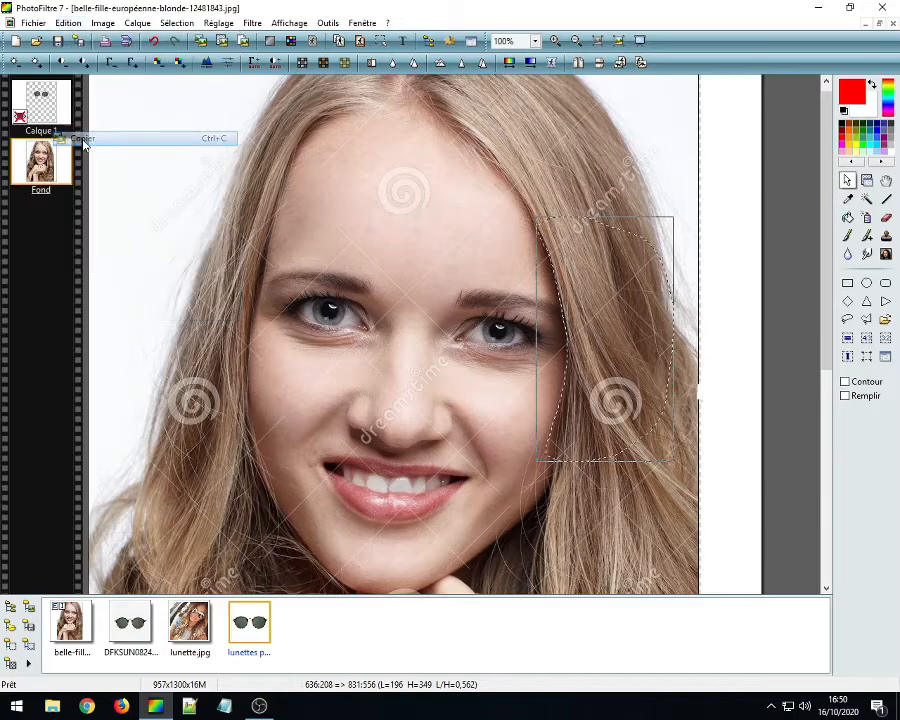
{"action": "left_click", "coordinate": [56, 22]}
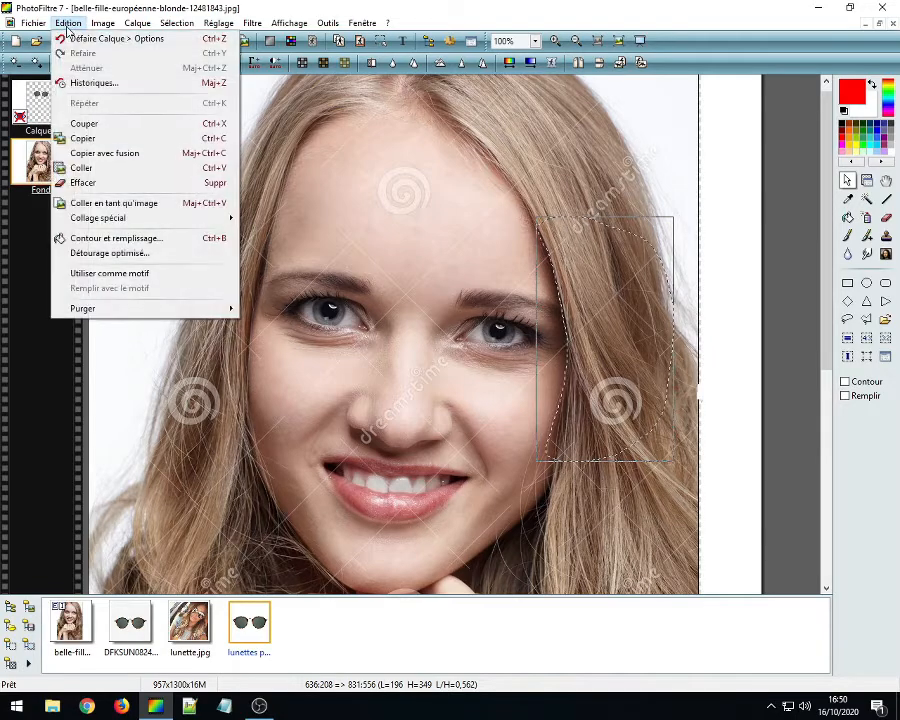
{"action": "left_click", "coordinate": [80, 167]}
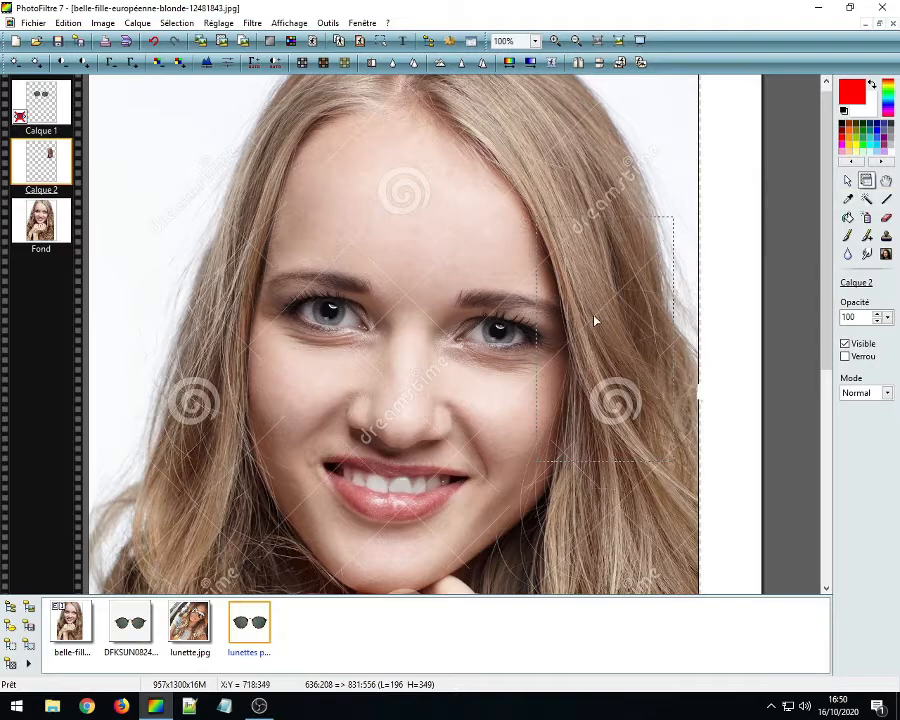
Step: Move the pasted hair piece over the middle of the face to demonstrate the separate layer, and undo that move
{"action": "left_click_drag", "start_coordinate": [597, 322], "coordinate": [397, 312]}
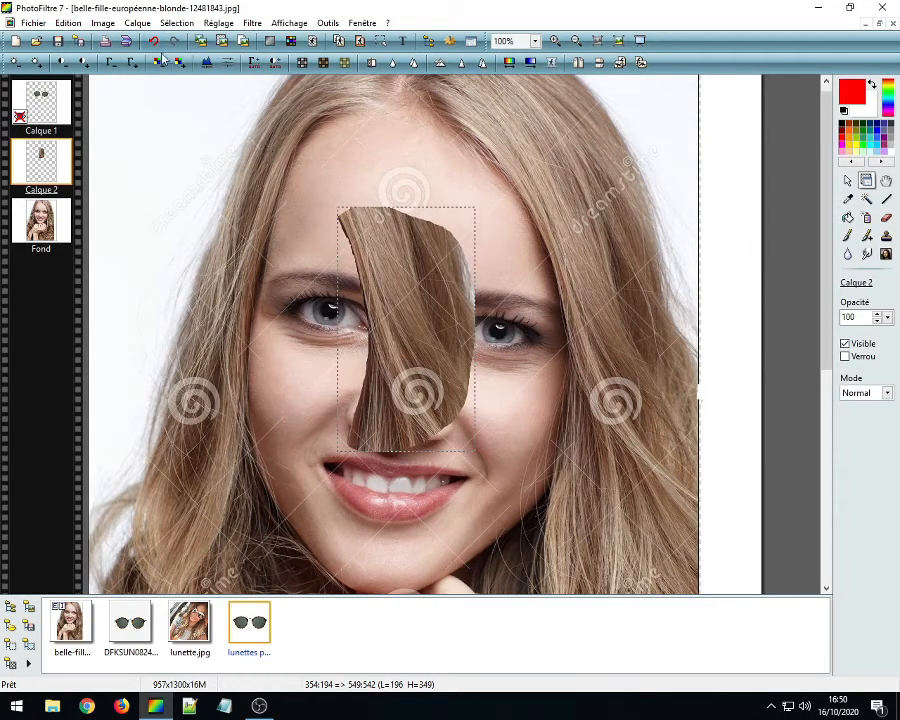
{"action": "left_click", "coordinate": [155, 44]}
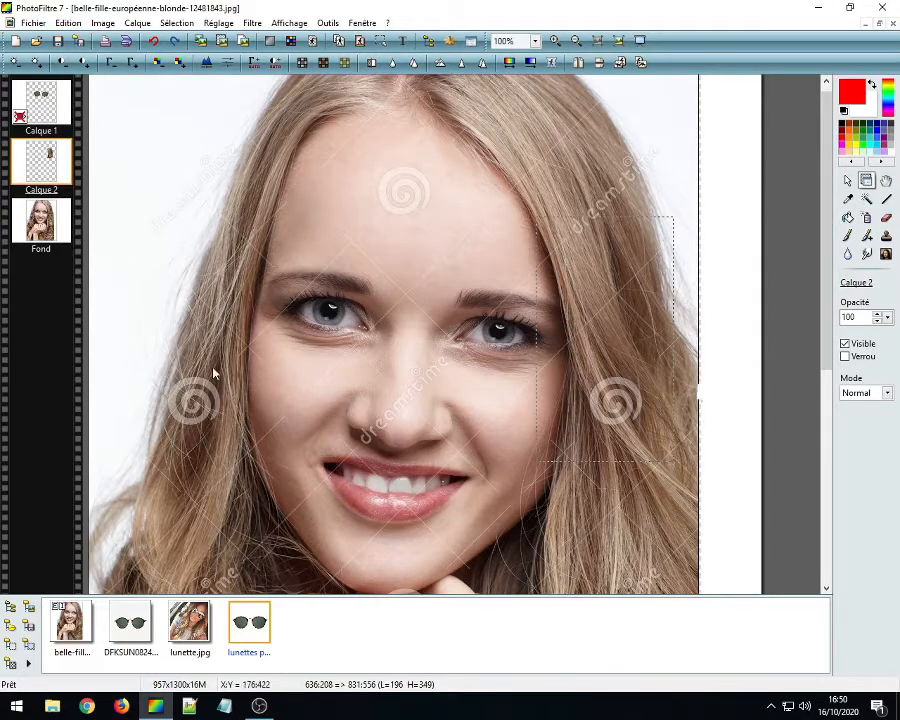
{"action": "scroll", "coordinate": [221, 343], "scroll_direction": "up", "scroll_amount": 1}
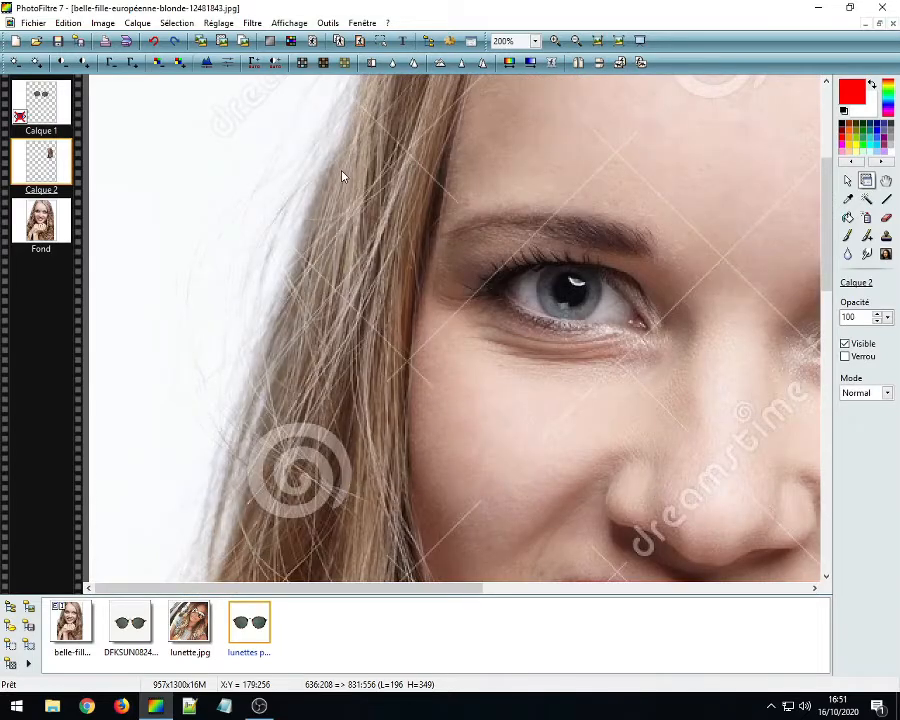
{"action": "scroll", "coordinate": [271, 331], "scroll_direction": "down", "scroll_amount": 1}
{"action": "scroll", "coordinate": [252, 297], "scroll_direction": "up", "scroll_amount": 1}
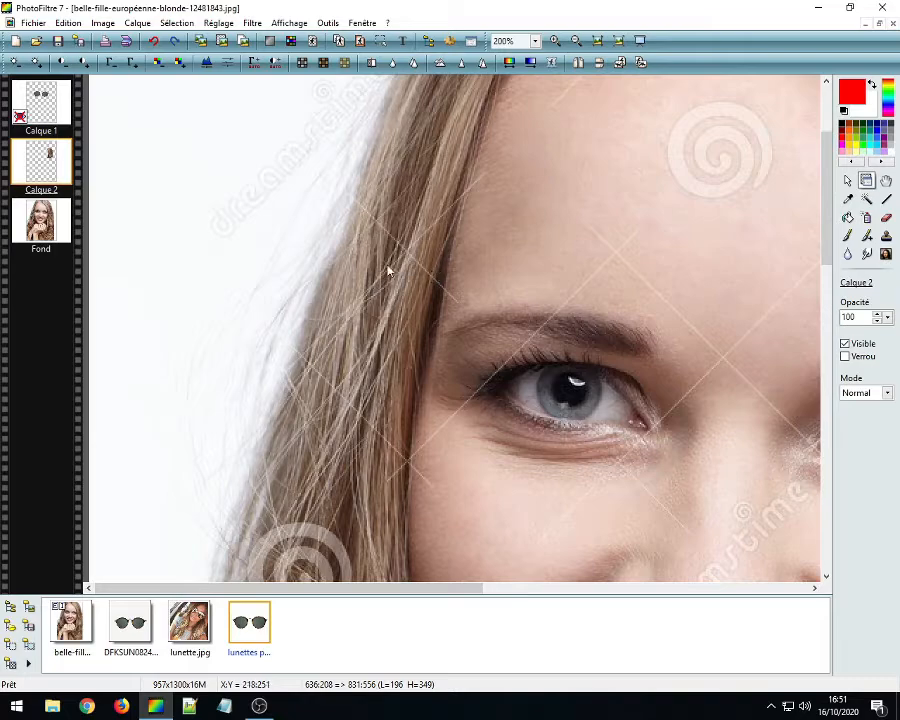
{"action": "scroll", "coordinate": [543, 392], "scroll_direction": "down", "scroll_amount": 1}
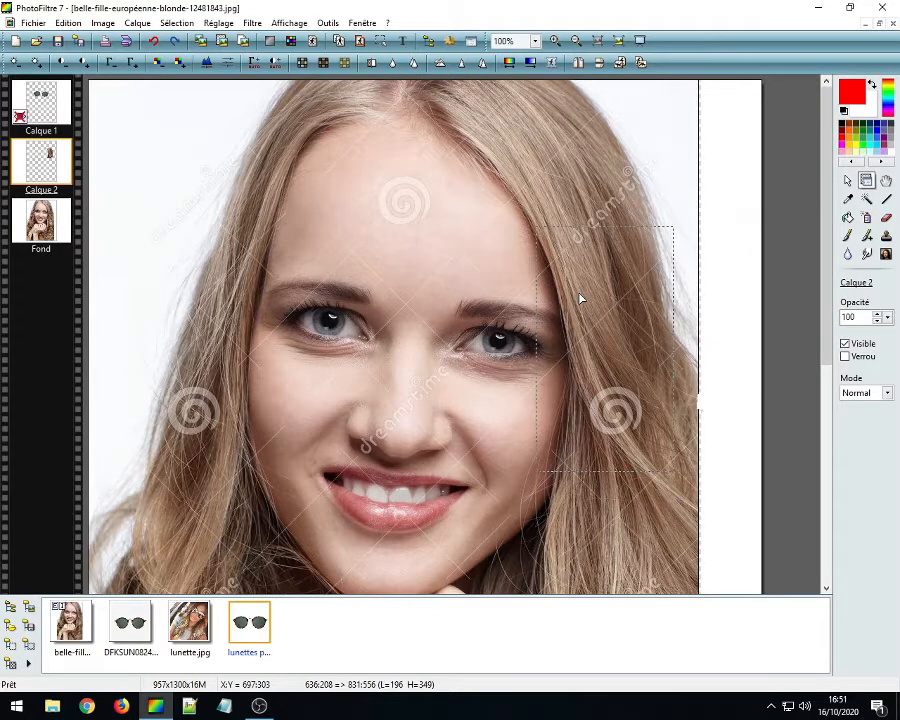
Step: Make the sunglasses layer Calque 1 visible again
{"action": "left_click", "coordinate": [33, 100]}
{"action": "right_click", "coordinate": [33, 100]}
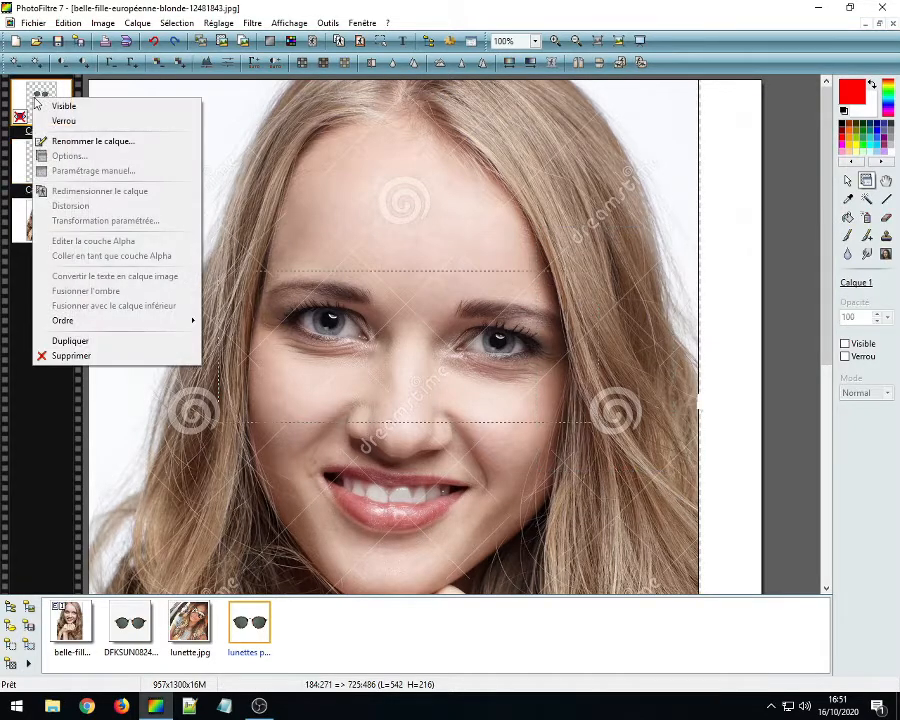
{"action": "left_click", "coordinate": [53, 107]}
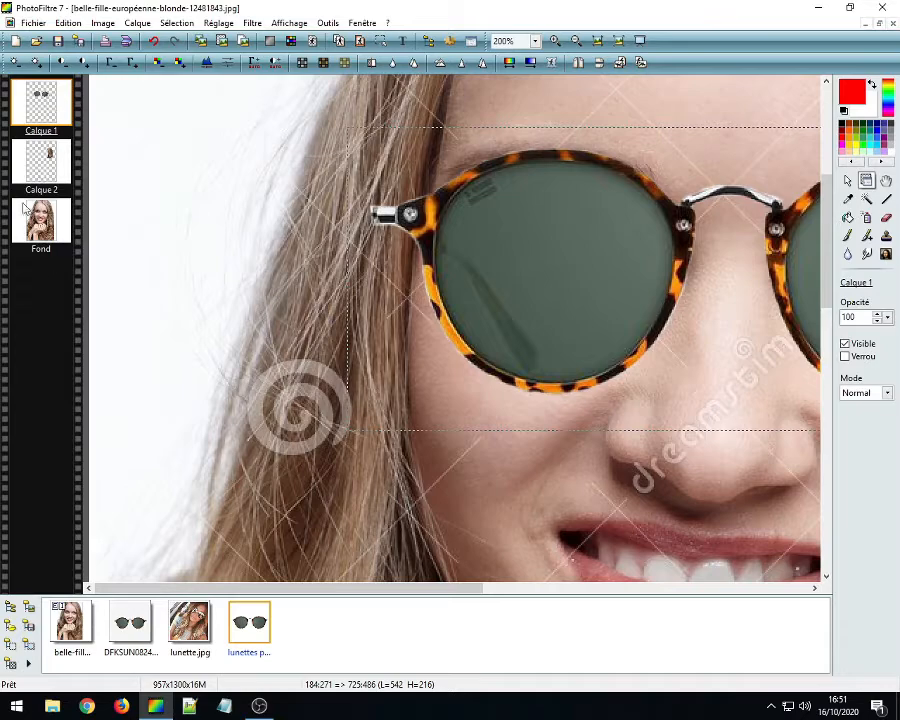
Step: On Fond, lasso the hair around the sunglasses' left hinge along the face edge, about 157 by 260 pixels, and copy it
{"action": "left_click", "coordinate": [40, 220]}
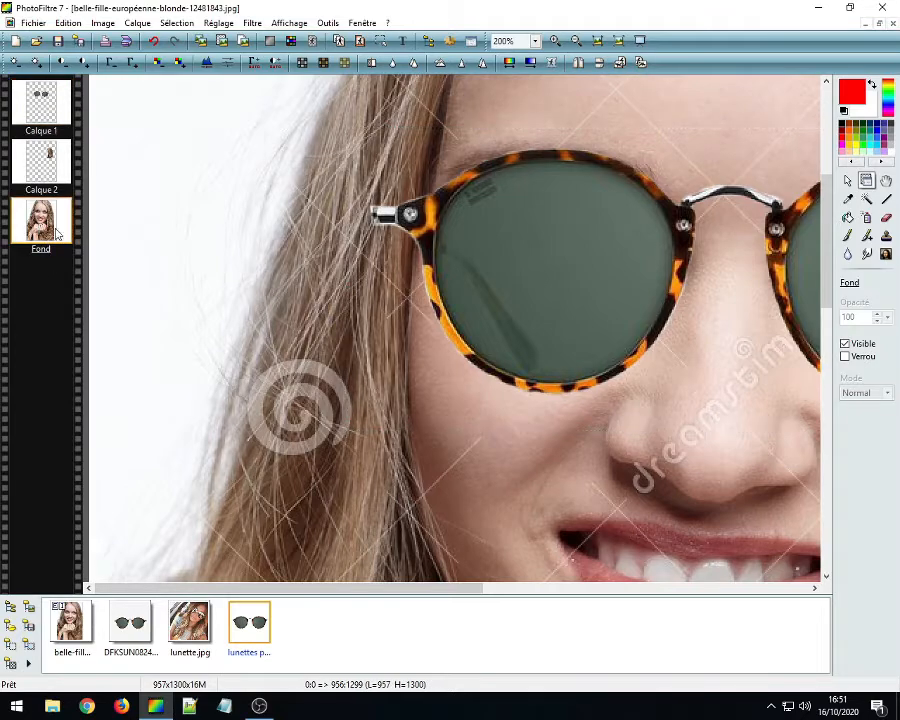
{"action": "scroll", "coordinate": [366, 180], "scroll_direction": "down", "scroll_amount": 2}
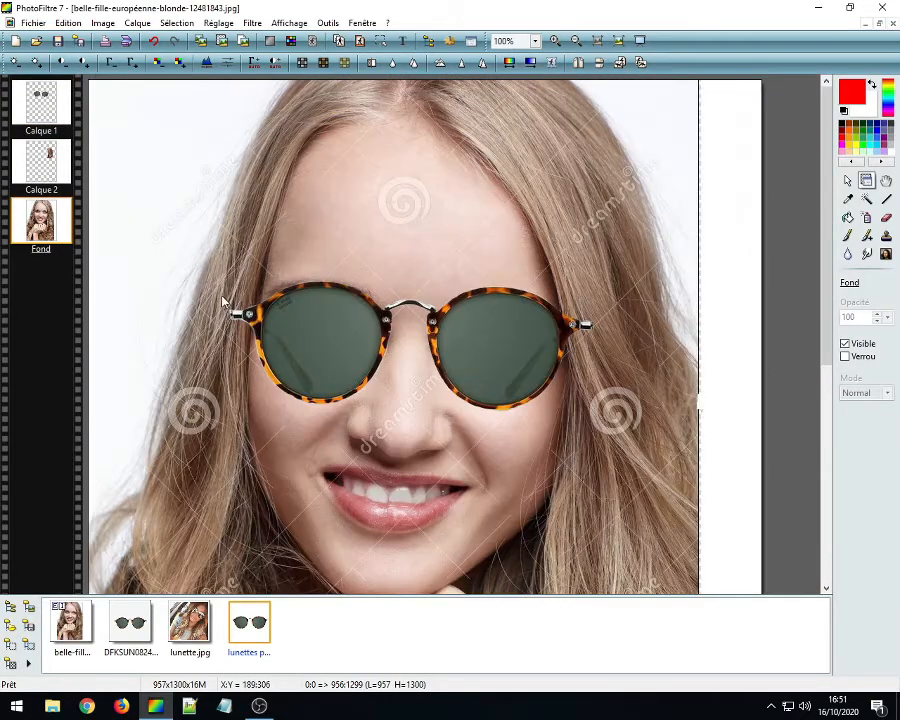
{"action": "scroll", "coordinate": [370, 317], "scroll_direction": "up", "scroll_amount": 2}
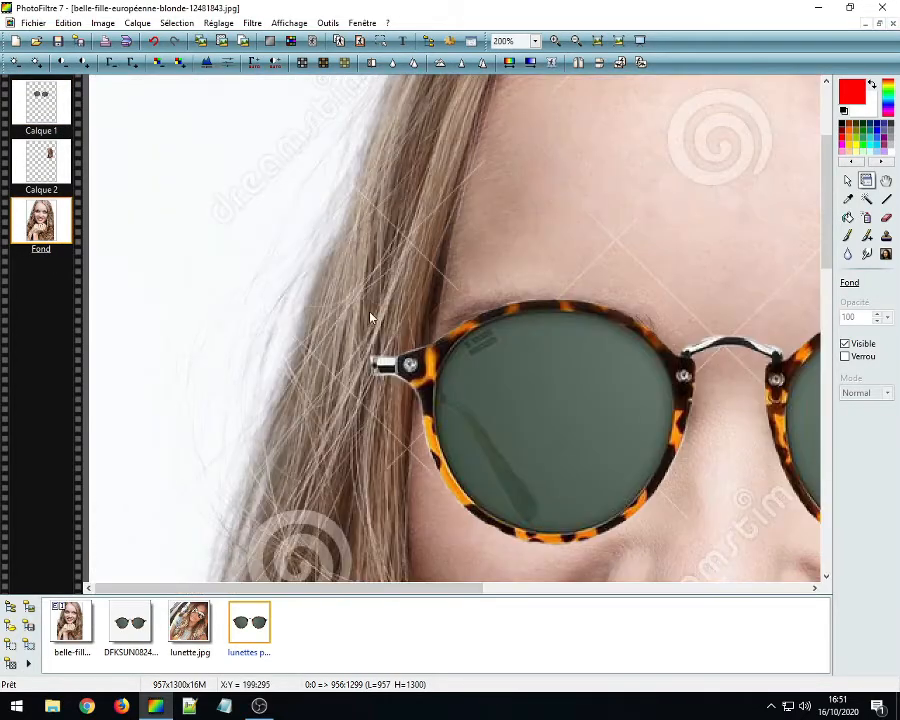
{"action": "left_click", "coordinate": [848, 180]}
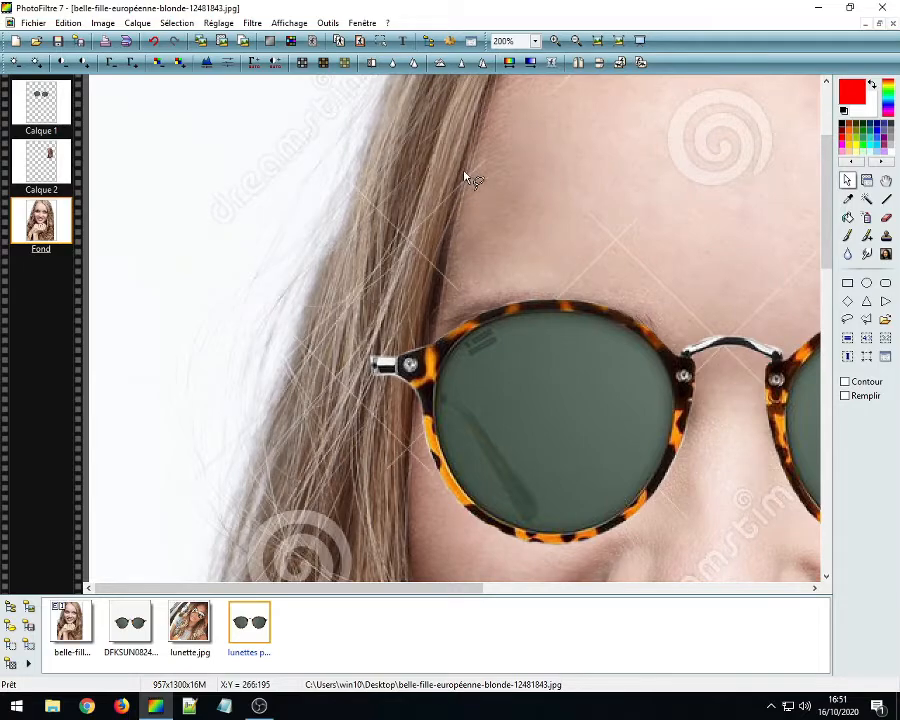
{"action": "mouse_move", "coordinate": [465, 178]}
{"action": "left_mouse_down"}
{"action": "mouse_move", "coordinate": [418, 390]}
{"action": "mouse_move", "coordinate": [414, 518]}
{"action": "mouse_move", "coordinate": [366, 520]}
{"action": "mouse_move", "coordinate": [249, 352]}
{"action": "mouse_move", "coordinate": [385, 167]}
{"action": "mouse_move", "coordinate": [458, 155]}
{"action": "left_mouse_up"}
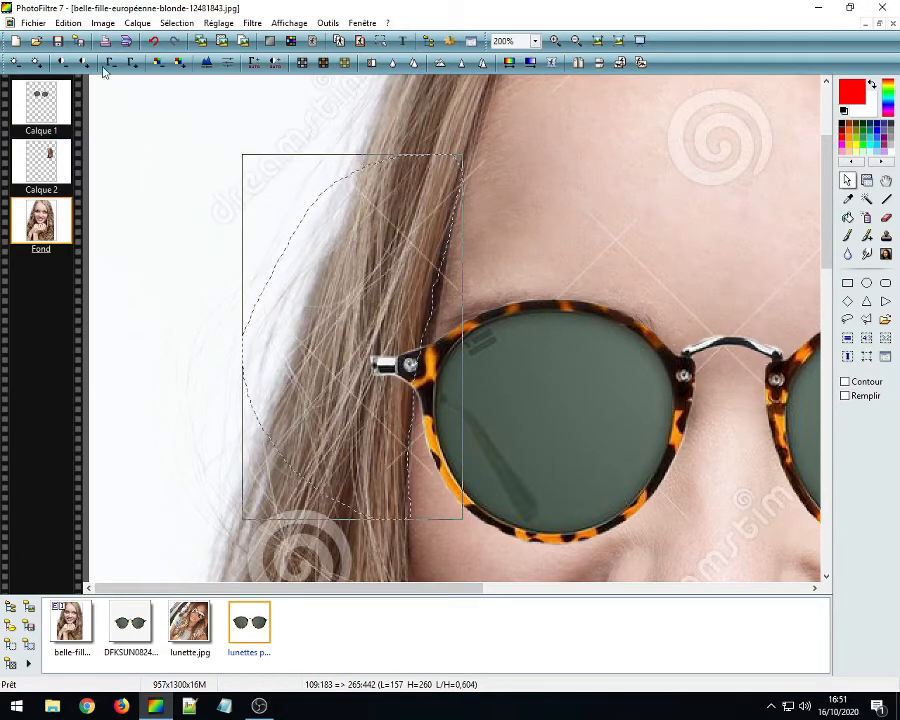
{"action": "left_click", "coordinate": [66, 22]}
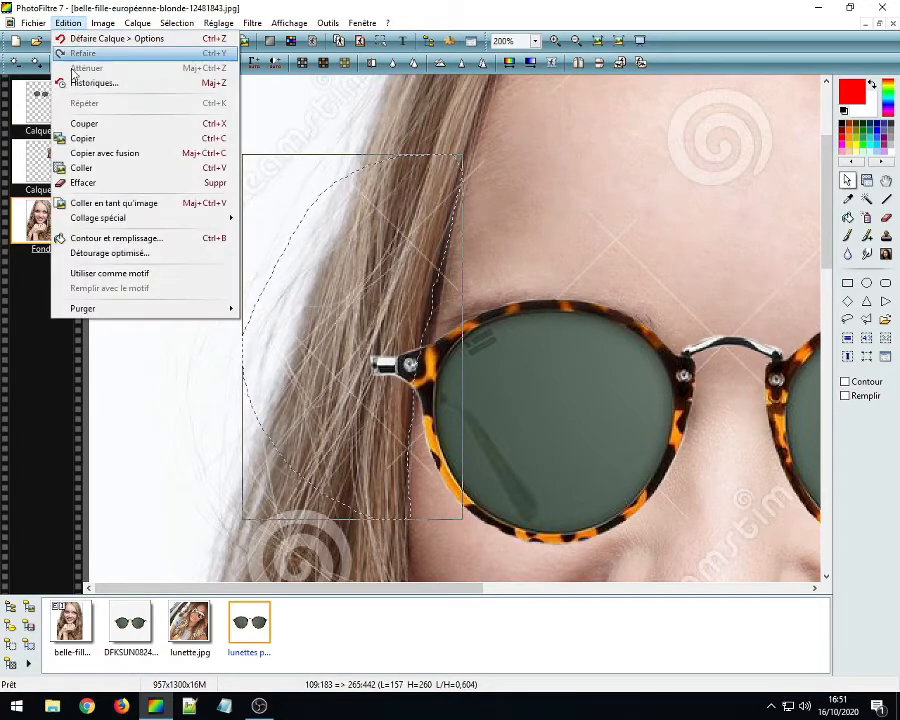
{"action": "left_click", "coordinate": [82, 139]}
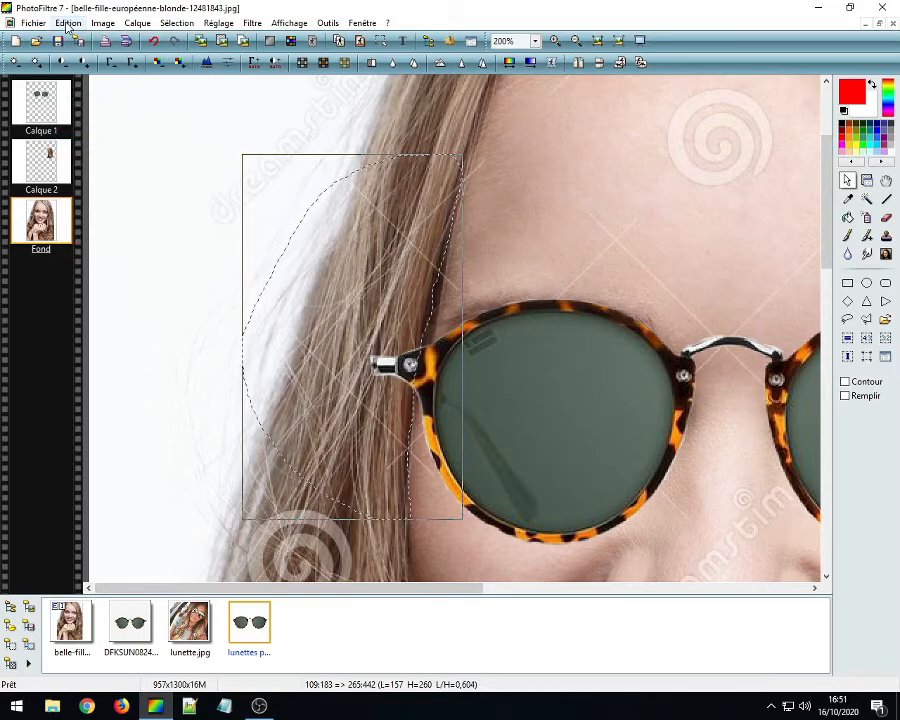
Step: Paste the hair copied from around the left hinge as a new layer in its original place
{"action": "left_click", "coordinate": [66, 22]}
{"action": "left_click", "coordinate": [79, 166]}
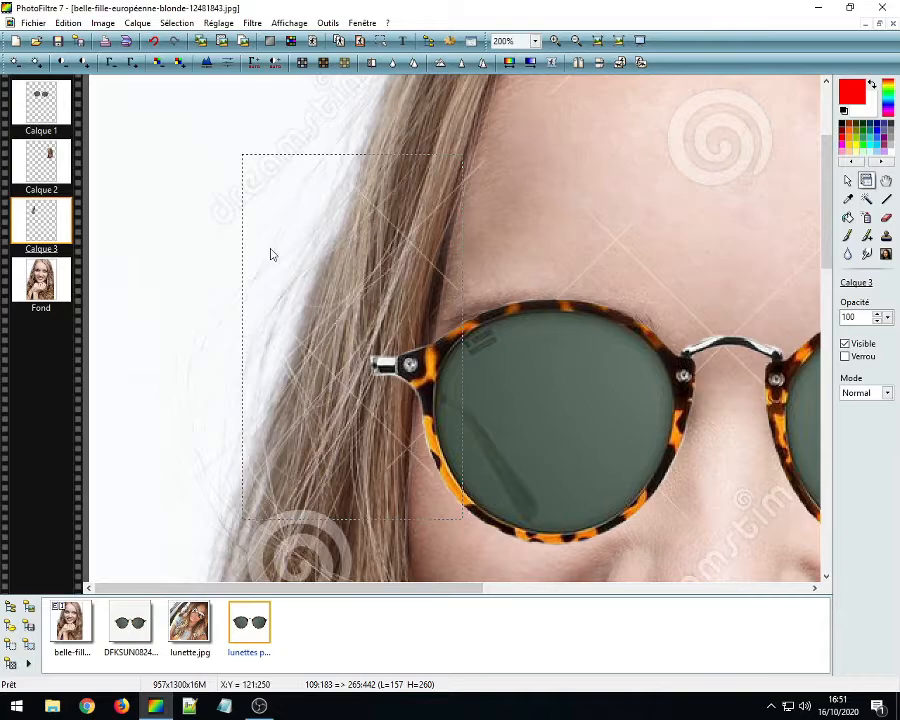
Step: Move the new hair layer onto the forehead and hide the sunglasses layer Calque 1 as a demonstration, and undo both changes
{"action": "scroll", "coordinate": [440, 388], "scroll_direction": "down", "scroll_amount": 1}
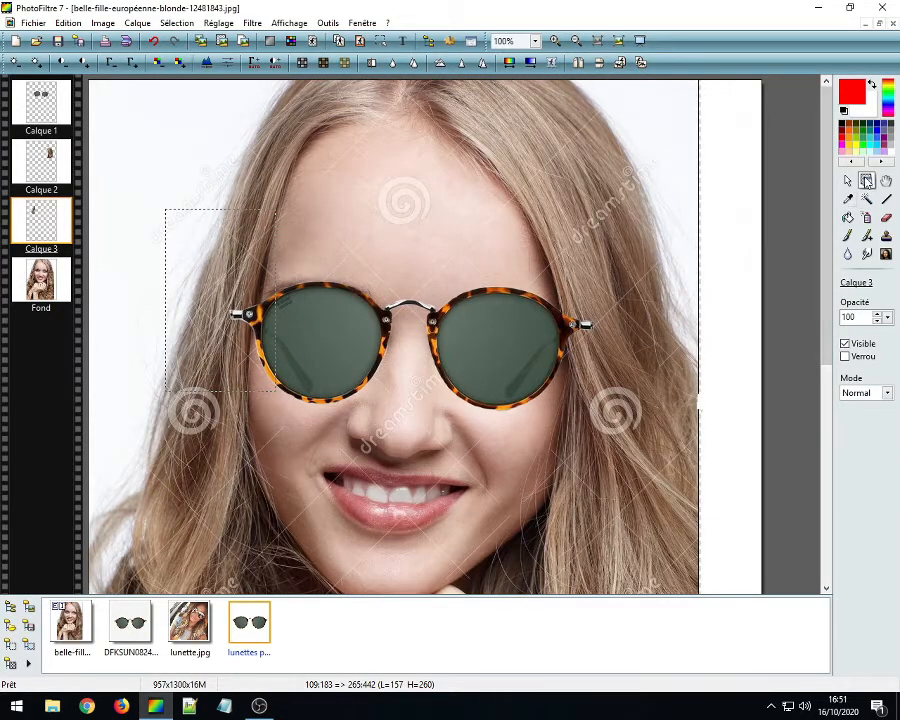
{"action": "left_click_drag", "start_coordinate": [200, 284], "coordinate": [408, 181]}
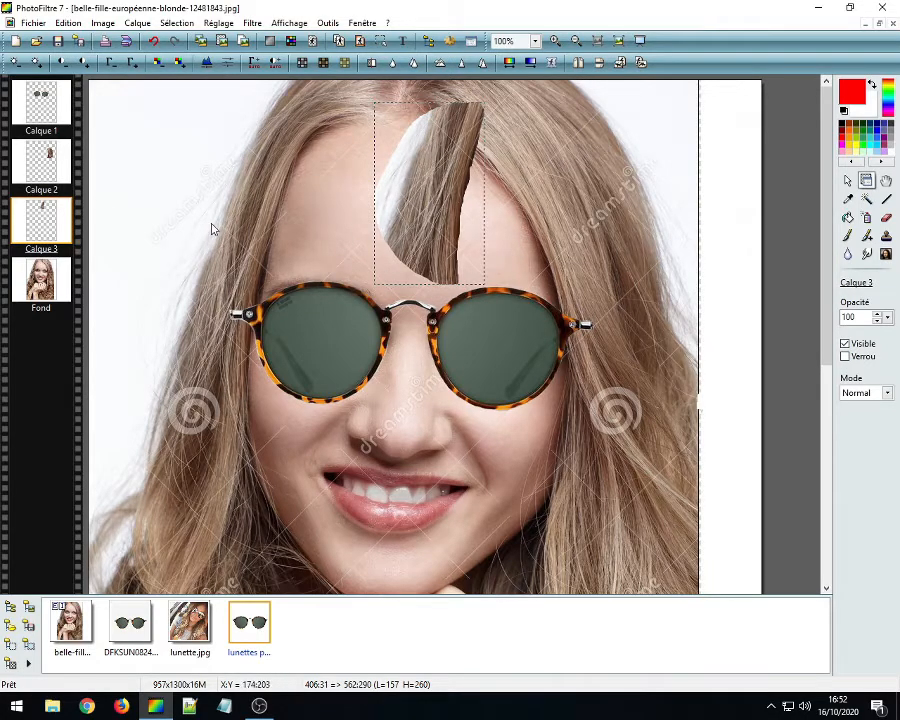
{"action": "right_click", "coordinate": [35, 104]}
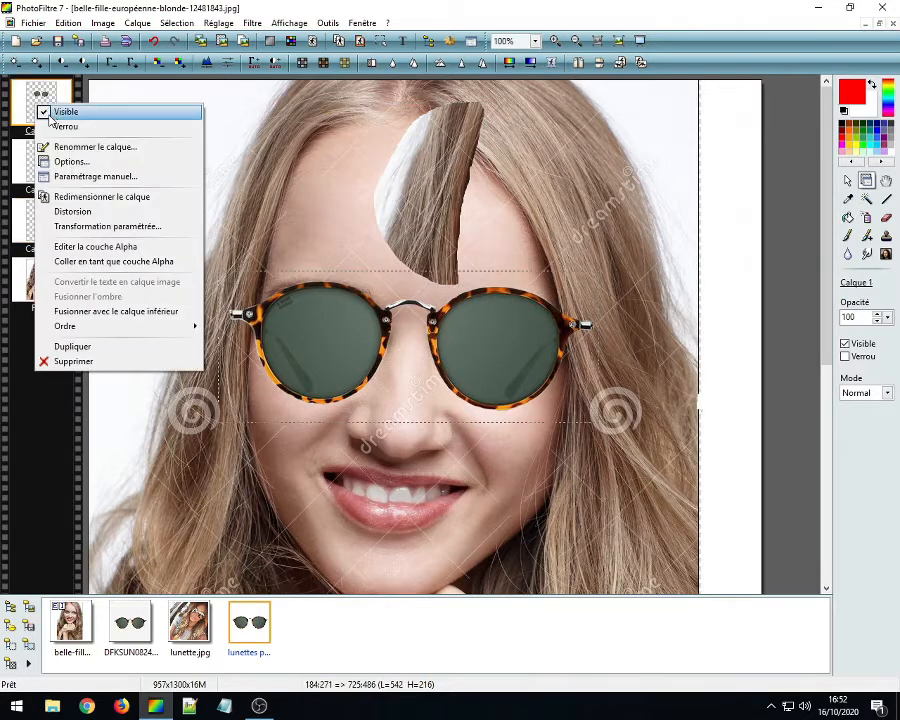
{"action": "left_click", "coordinate": [50, 114]}
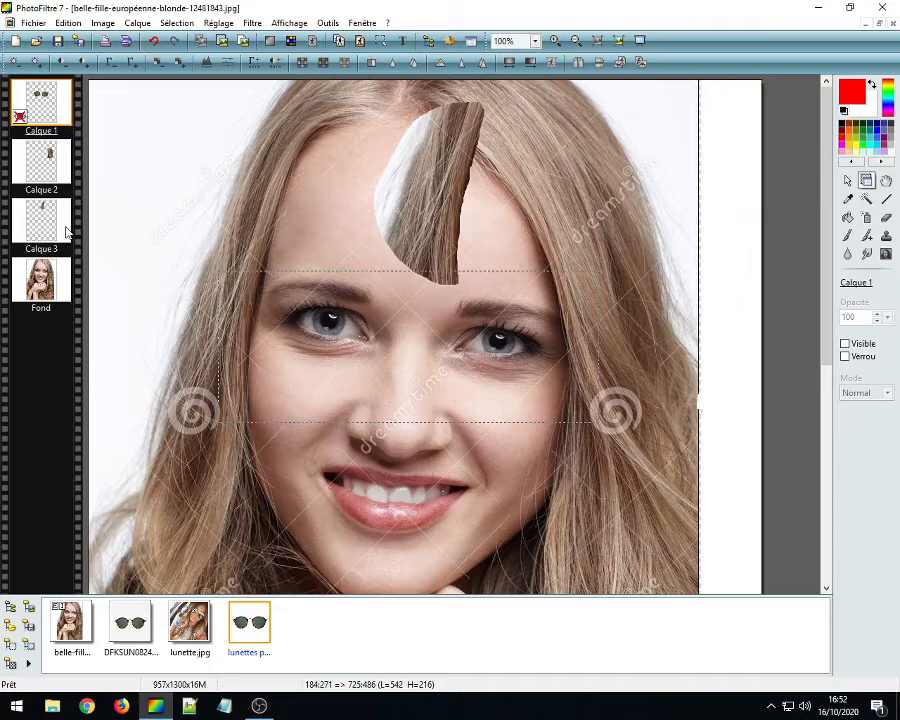
{"action": "left_click", "coordinate": [50, 287]}
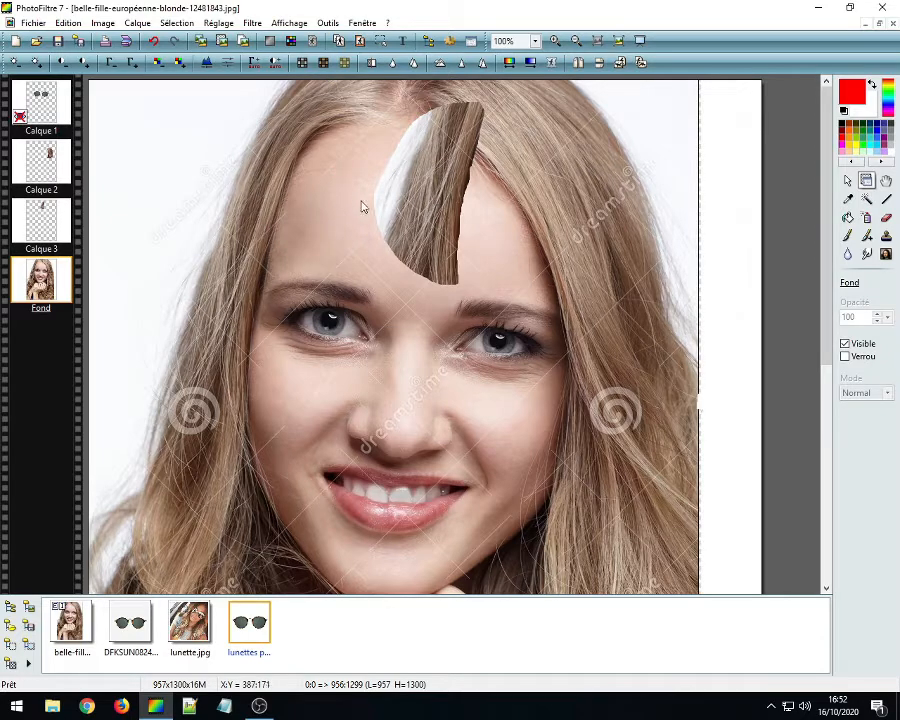
{"action": "left_click", "coordinate": [153, 42]}
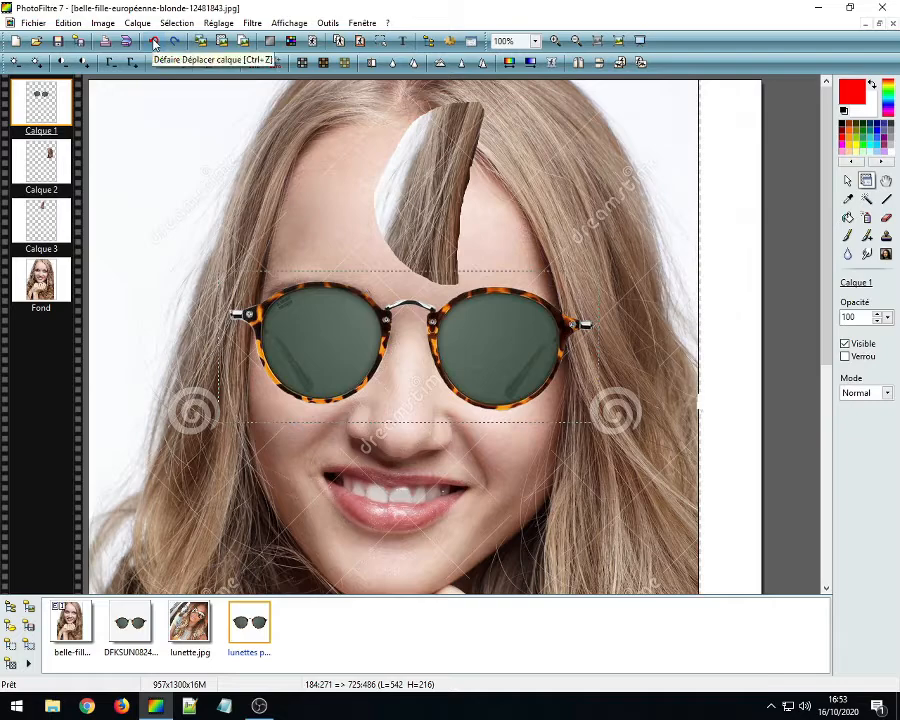
{"action": "left_click", "coordinate": [153, 42]}
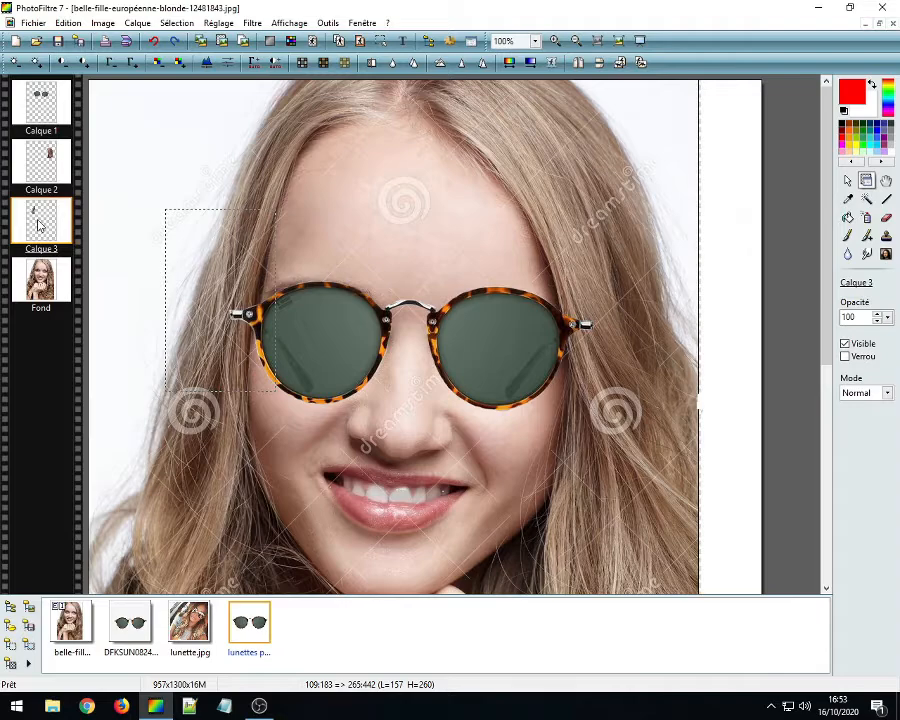
Step: Go through the layers one by one and move the sunglasses layer Calque 1 one level down, below the hair layer Calque 2
{"action": "left_click", "coordinate": [38, 288]}
{"action": "left_click", "coordinate": [40, 209]}
{"action": "left_click", "coordinate": [30, 165]}
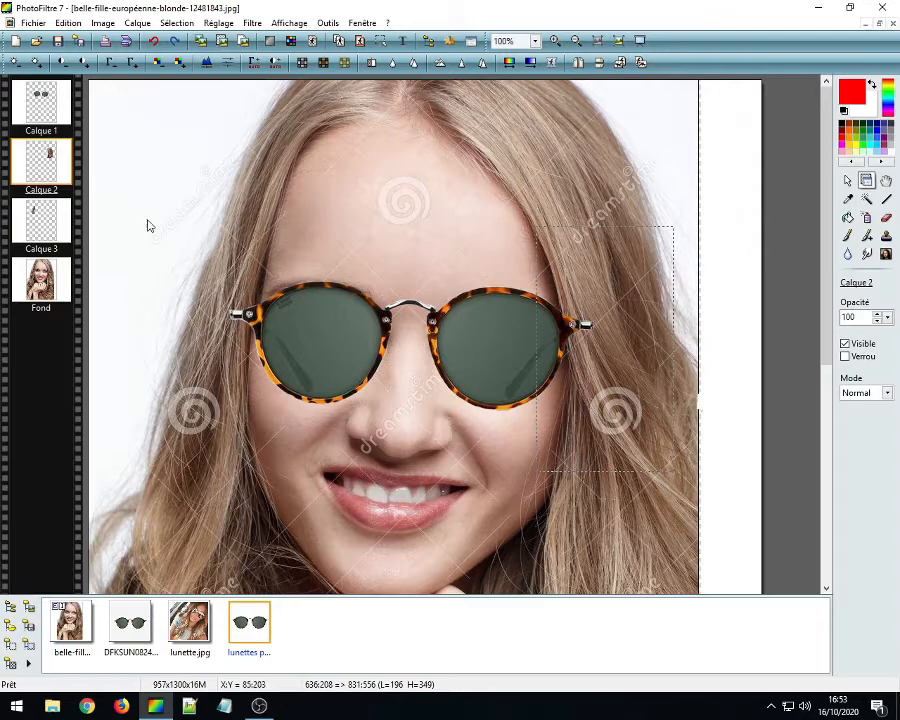
{"action": "left_click", "coordinate": [30, 95]}
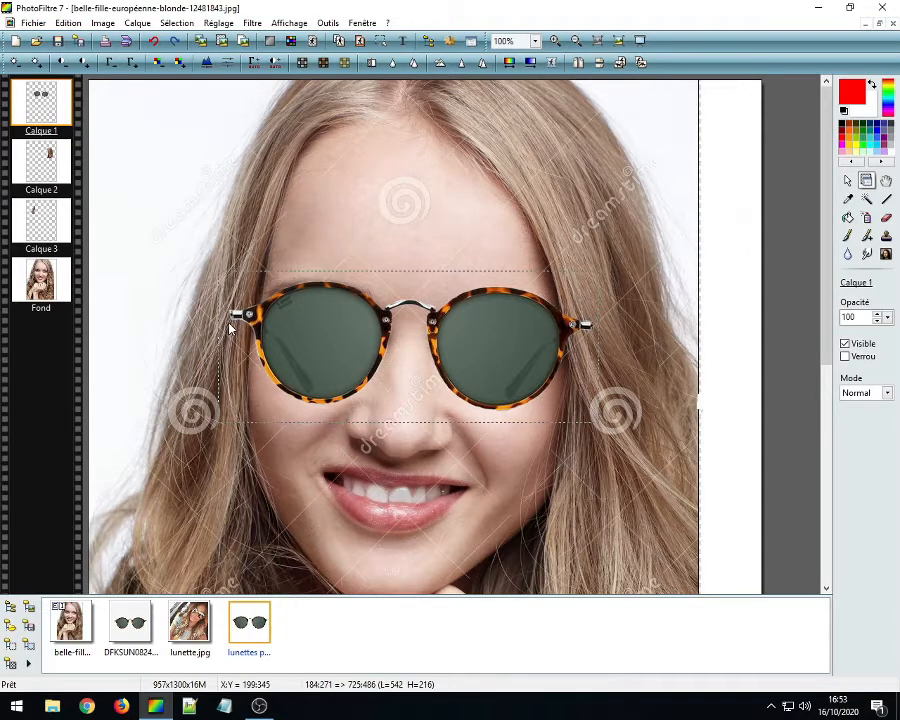
{"action": "right_click", "coordinate": [37, 110]}
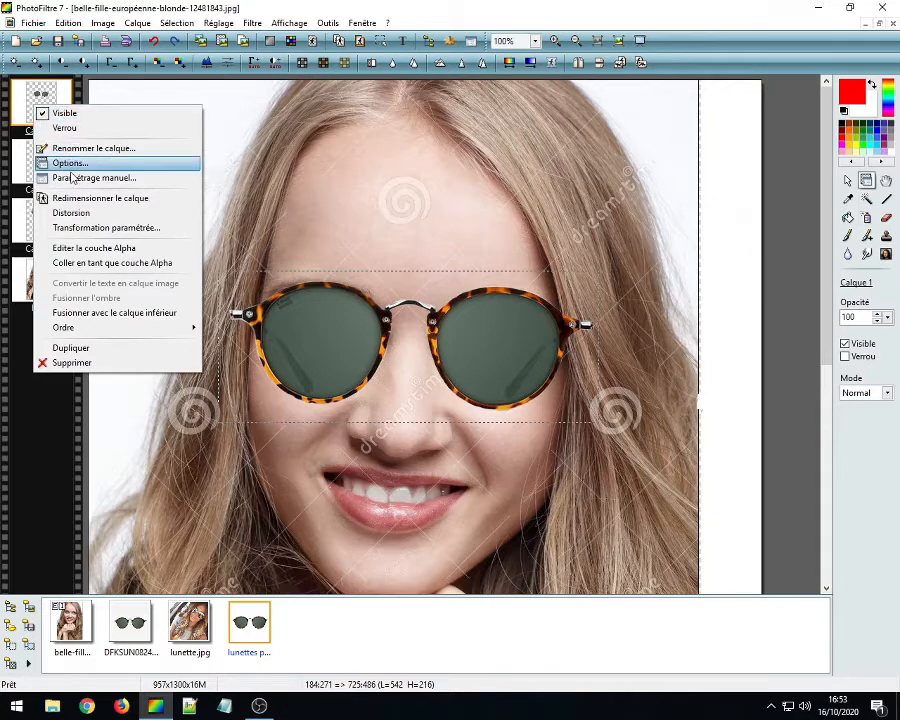
{"action": "mouse_move", "coordinate": [64, 328]}
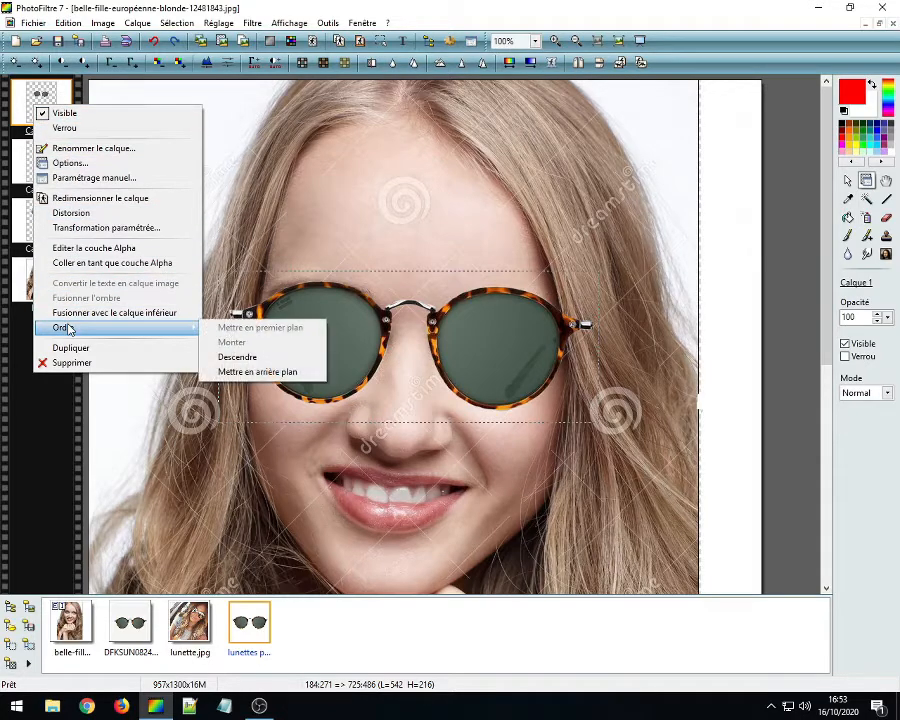
{"action": "left_click", "coordinate": [245, 360]}
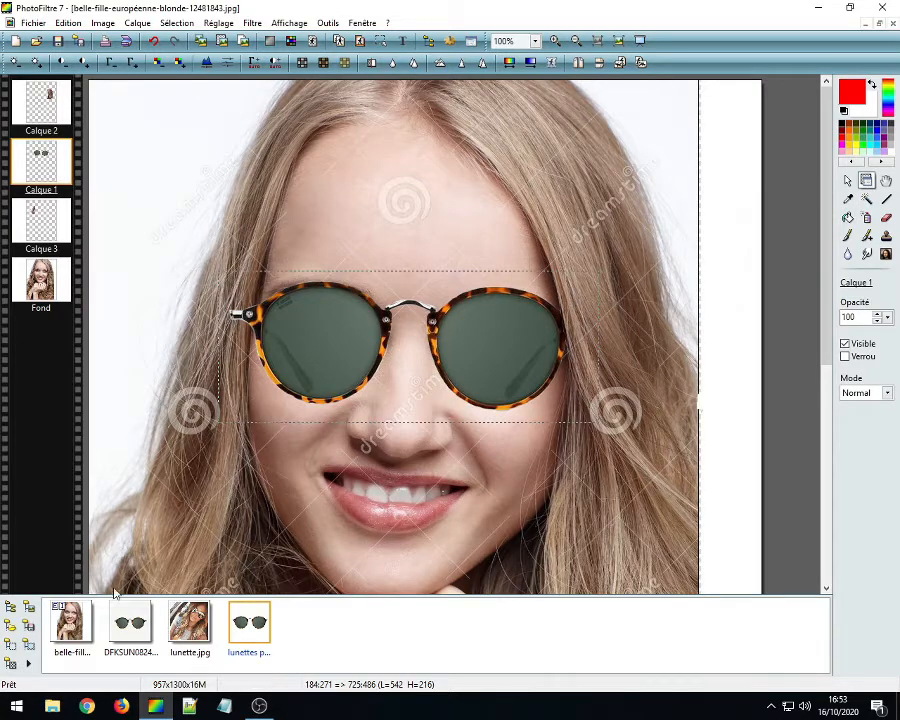
Step: Move Calque 1 another level down, below the hair layer Calque 3, and undo that reordering
{"action": "right_click", "coordinate": [35, 164]}
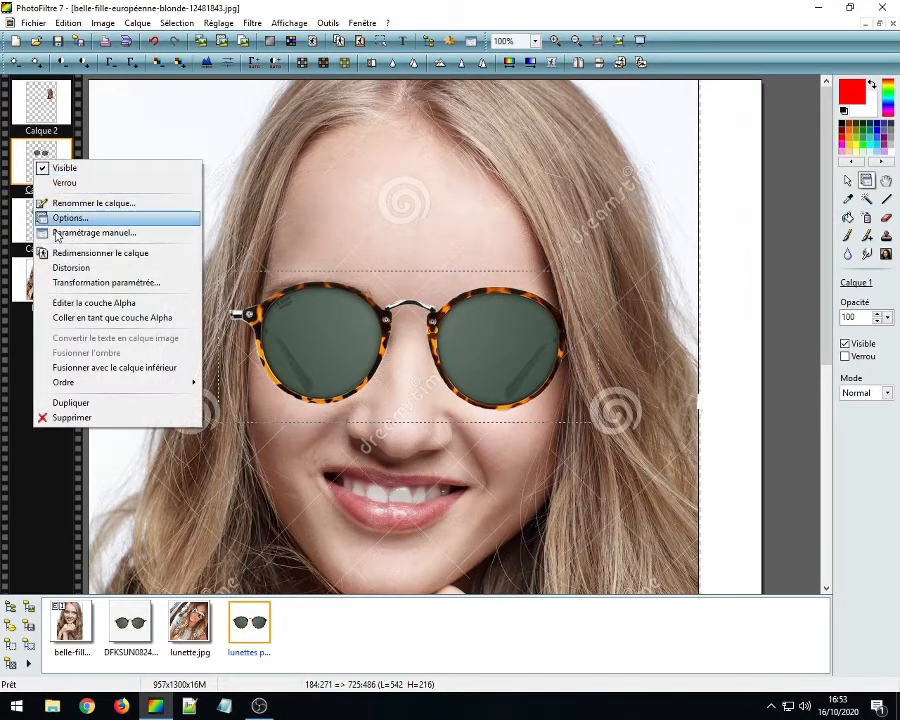
{"action": "mouse_move", "coordinate": [160, 383]}
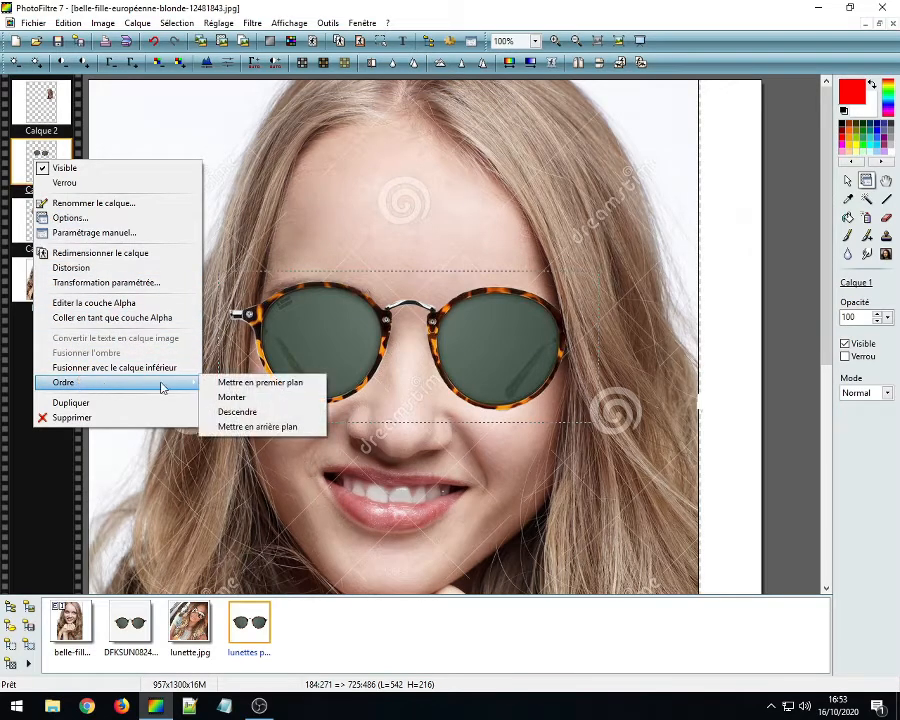
{"action": "left_click", "coordinate": [237, 409]}
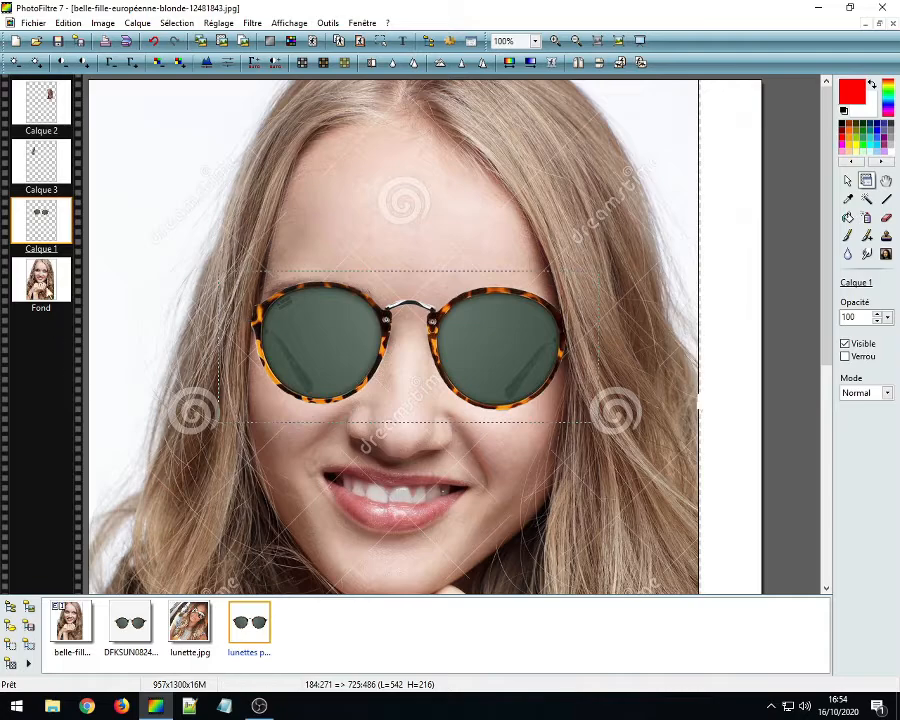
{"action": "left_click", "coordinate": [155, 41]}
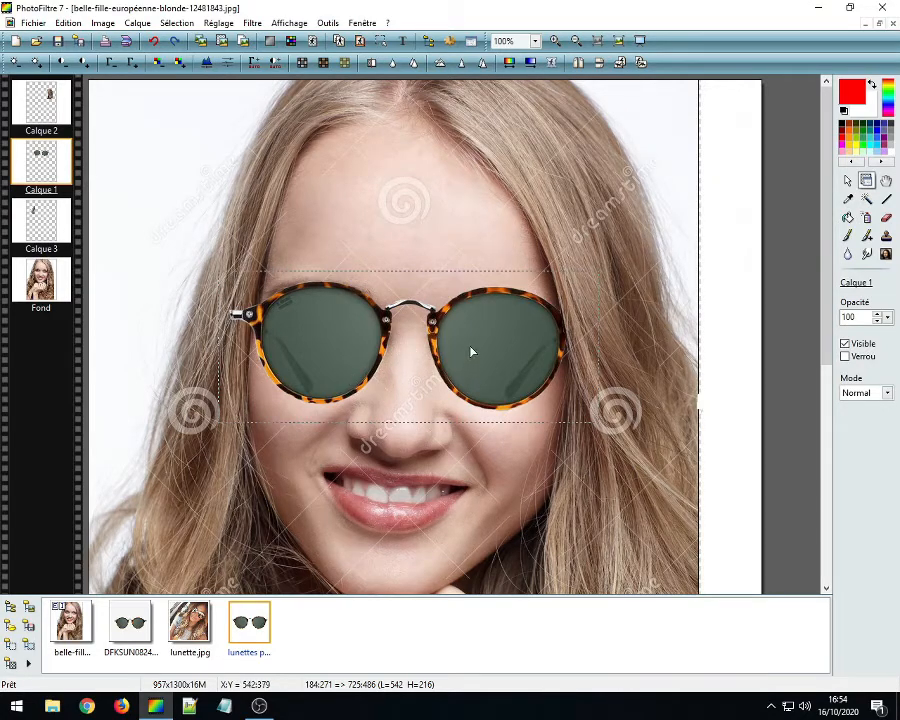
Step: Shift the sunglasses layer slightly left and down over the eyes, placing its upper-left corner at about 179:285
{"action": "left_click_drag", "start_coordinate": [471, 351], "coordinate": [474, 353]}
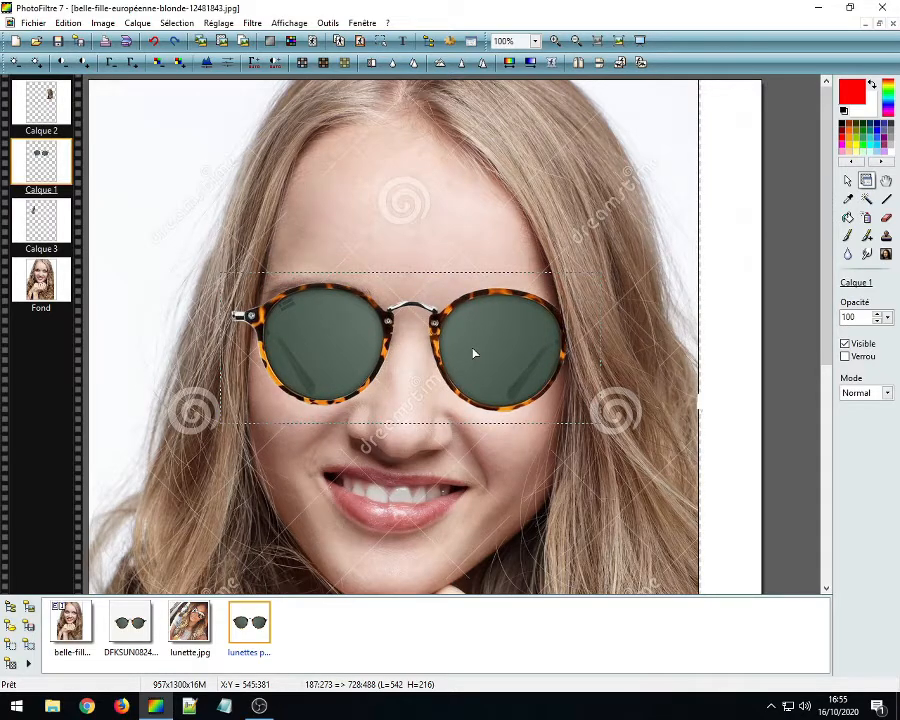
{"action": "left_click_drag", "start_coordinate": [474, 353], "coordinate": [473, 352]}
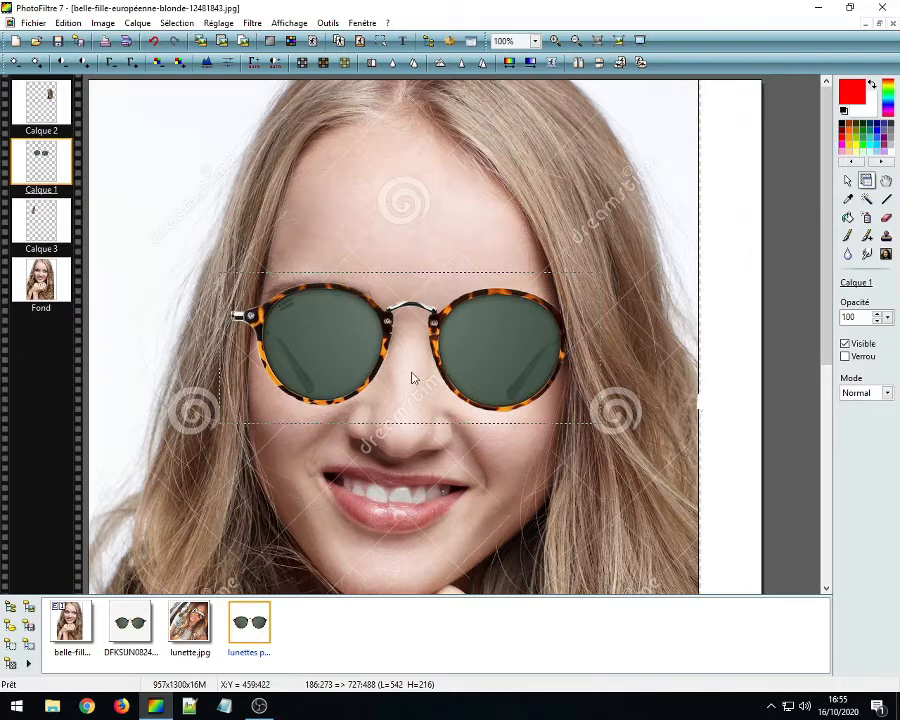
{"action": "scroll", "coordinate": [412, 376], "scroll_direction": "up", "scroll_amount": 3}
{"action": "scroll", "coordinate": [421, 336], "scroll_direction": "down", "scroll_amount": 4}
{"action": "scroll", "coordinate": [421, 336], "scroll_direction": "down", "scroll_amount": 4}
{"action": "scroll", "coordinate": [173, 160], "scroll_direction": "up", "scroll_amount": 4}
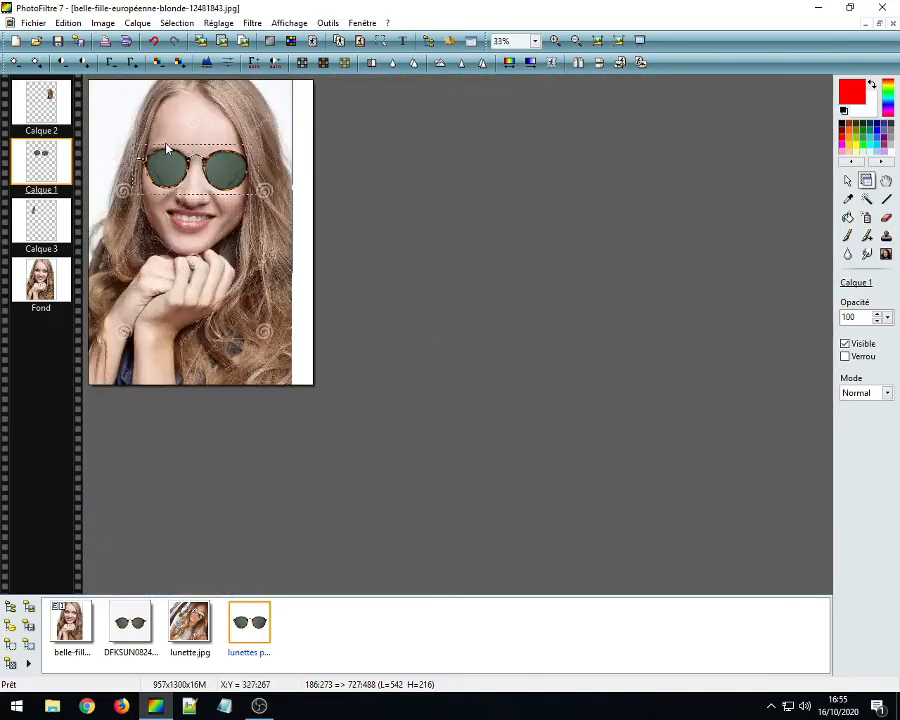
{"action": "left_click", "coordinate": [35, 280]}
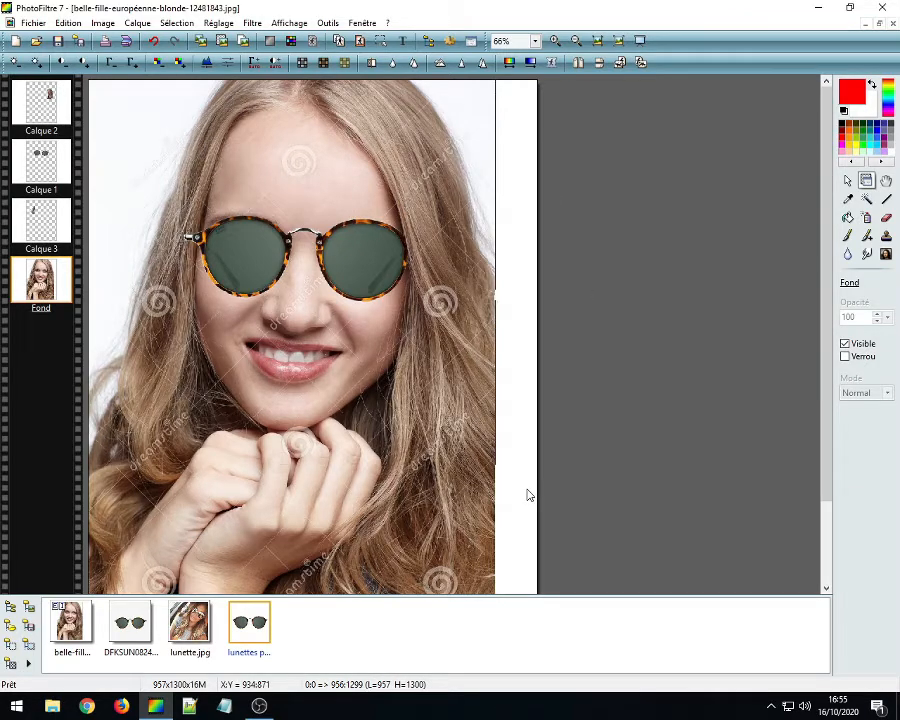
{"action": "left_click", "coordinate": [367, 261]}
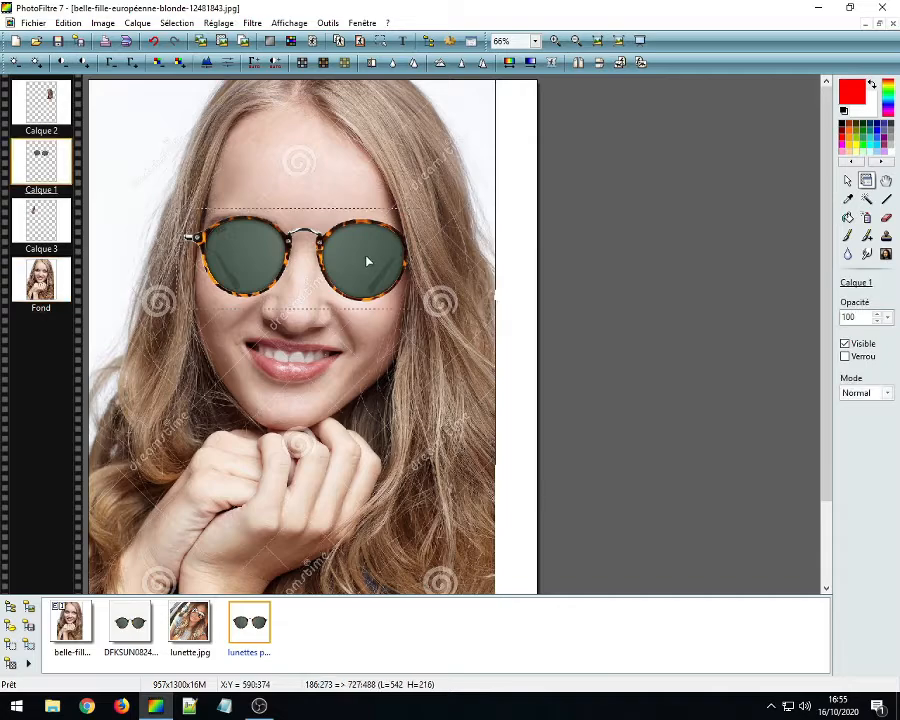
{"action": "mouse_move", "coordinate": [364, 256]}
{"action": "left_mouse_down"}
{"action": "mouse_move", "coordinate": [365, 276]}
{"action": "mouse_move", "coordinate": [362, 262]}
{"action": "left_mouse_up"}
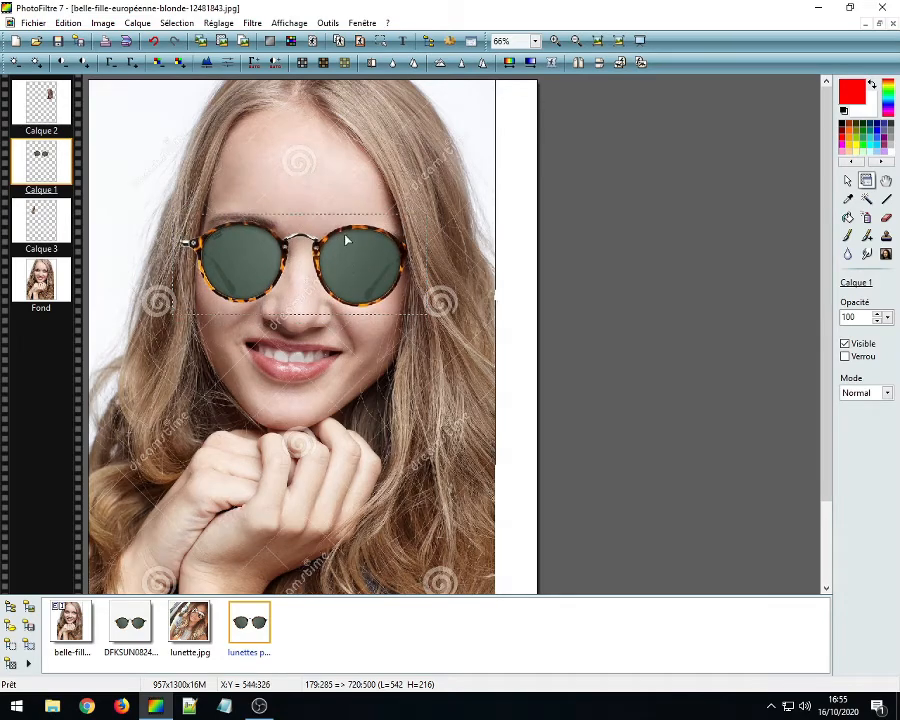
Step: Rotate the sunglasses layer Calque 1 a few degrees clockwise with the parametric transformation, keeping the scale at 100%
{"action": "scroll", "coordinate": [344, 236], "scroll_direction": "up", "scroll_amount": 1}
{"action": "right_click", "coordinate": [501, 337]}
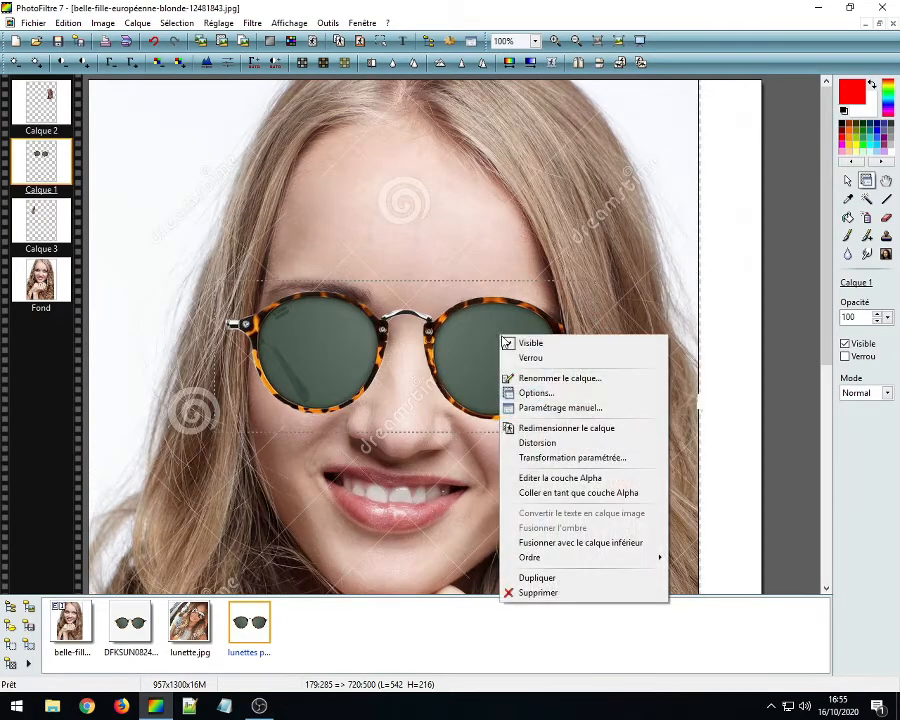
{"action": "left_click", "coordinate": [578, 461]}
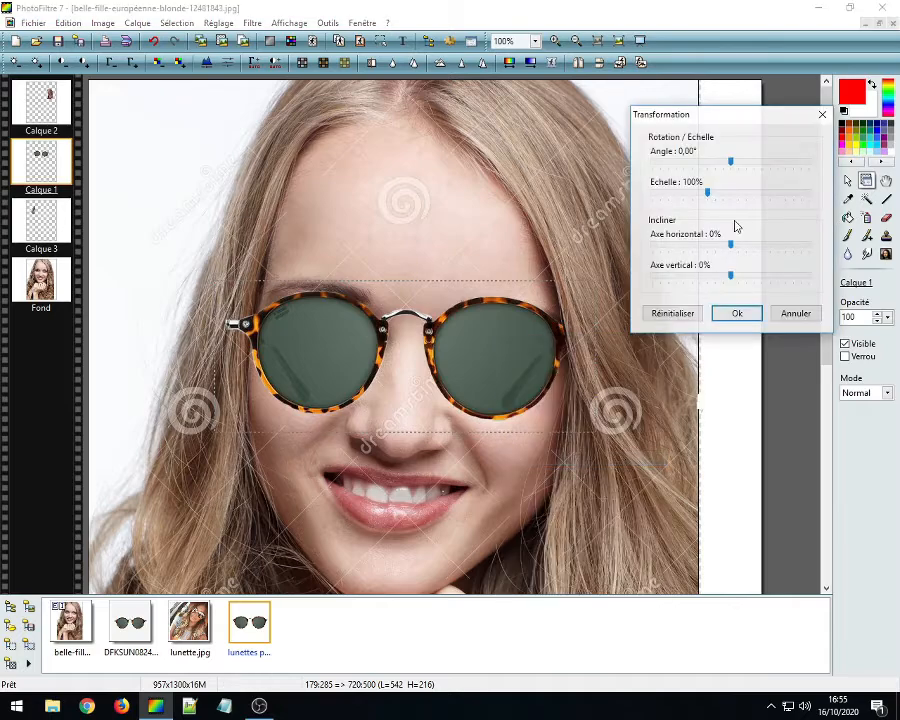
{"action": "left_click_drag", "start_coordinate": [731, 165], "coordinate": [733, 161]}
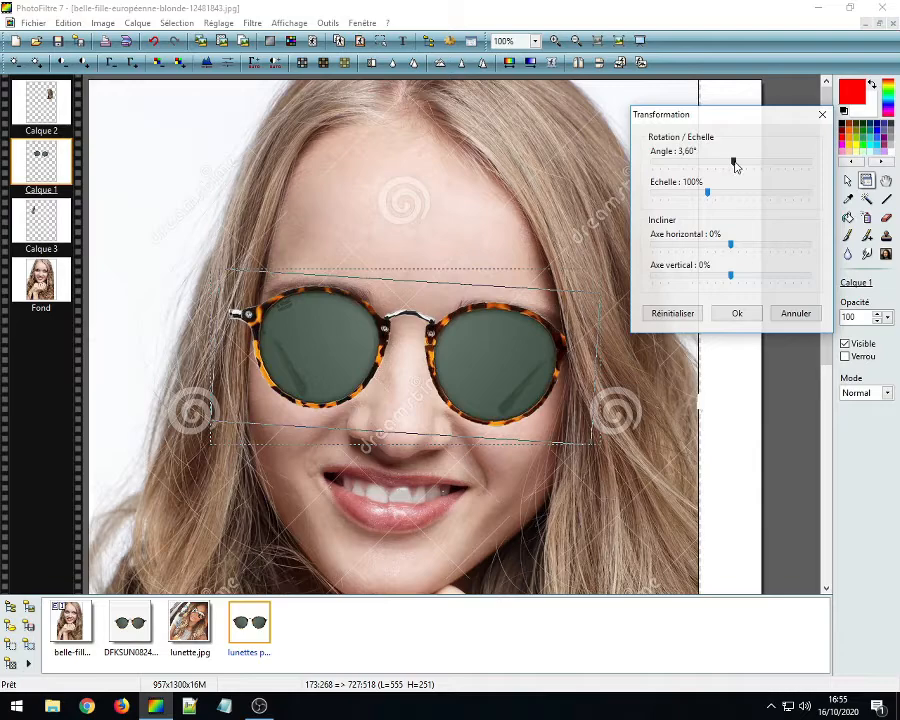
{"action": "left_click_drag", "start_coordinate": [734, 160], "coordinate": [737, 165]}
{"action": "left_click", "coordinate": [737, 314]}
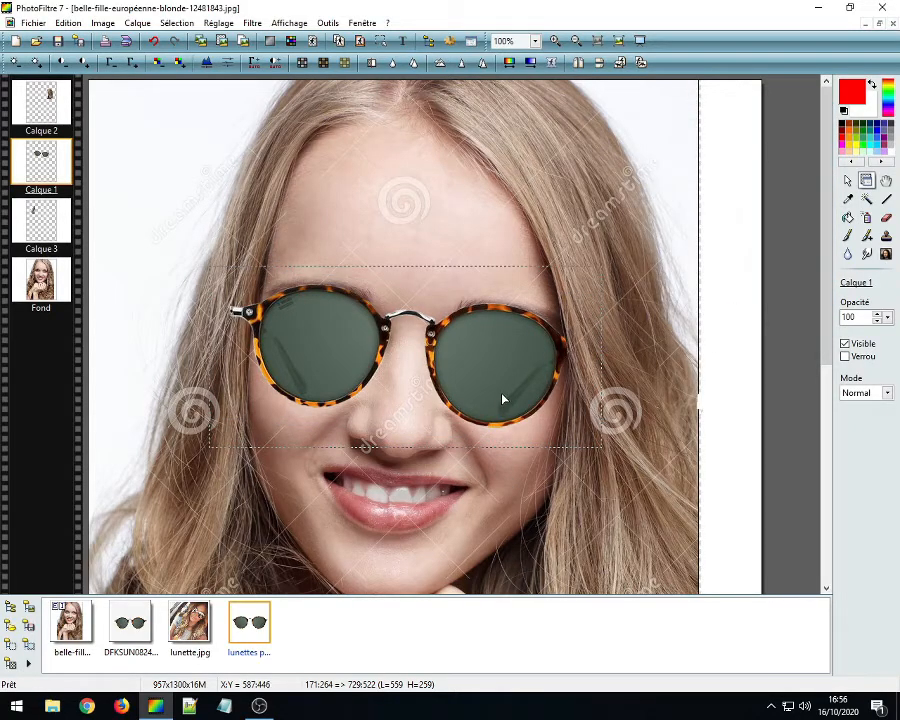
Step: Move the rotated sunglasses slightly up and right over the eyes, placing the layer's upper-left corner at about 176:253
{"action": "left_click_drag", "start_coordinate": [503, 399], "coordinate": [508, 390]}
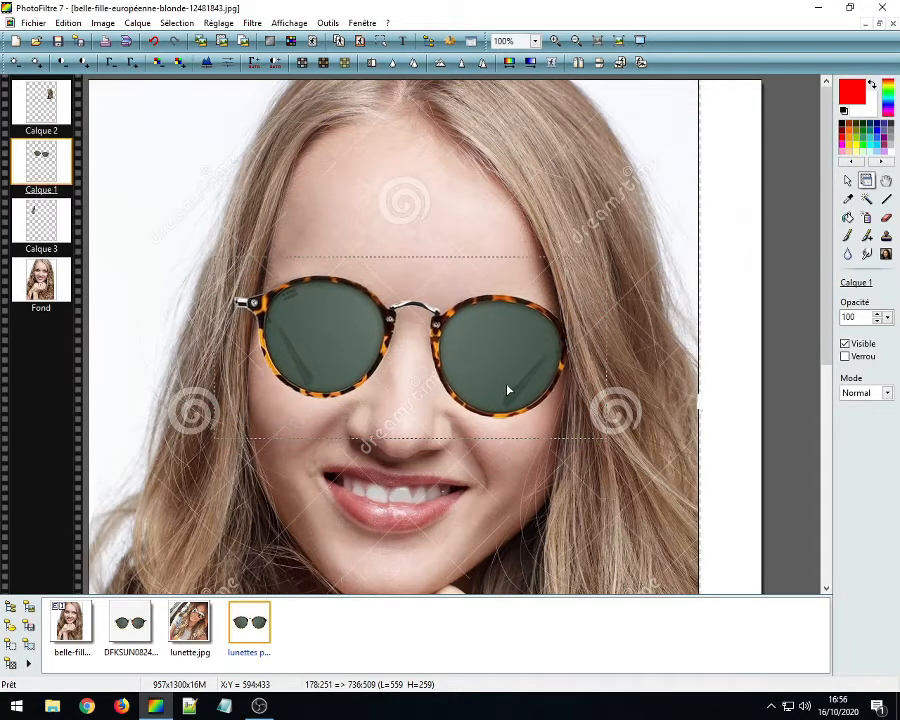
{"action": "scroll", "coordinate": [507, 390], "scroll_direction": "up", "scroll_amount": 1}
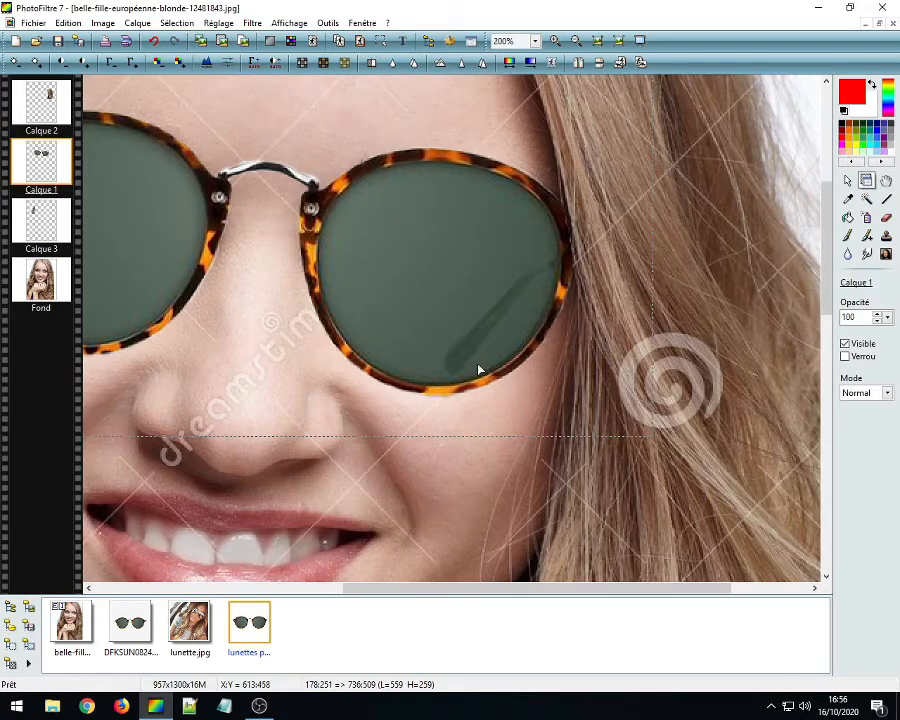
{"action": "scroll", "coordinate": [478, 368], "scroll_direction": "down", "scroll_amount": 1}
{"action": "scroll", "coordinate": [478, 368], "scroll_direction": "down", "scroll_amount": 1}
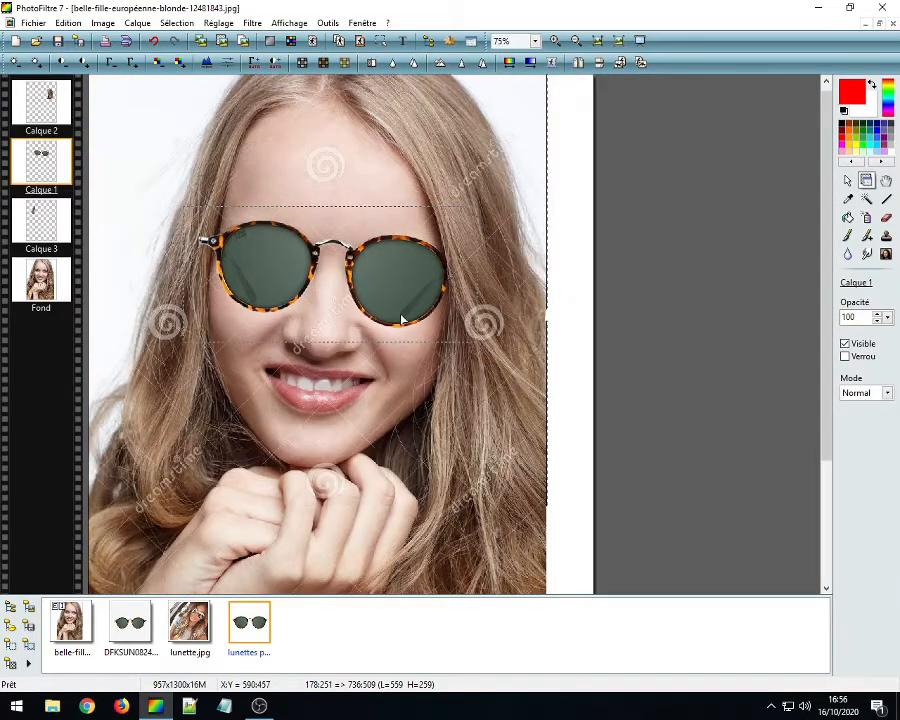
{"action": "left_click_drag", "start_coordinate": [406, 311], "coordinate": [395, 306]}
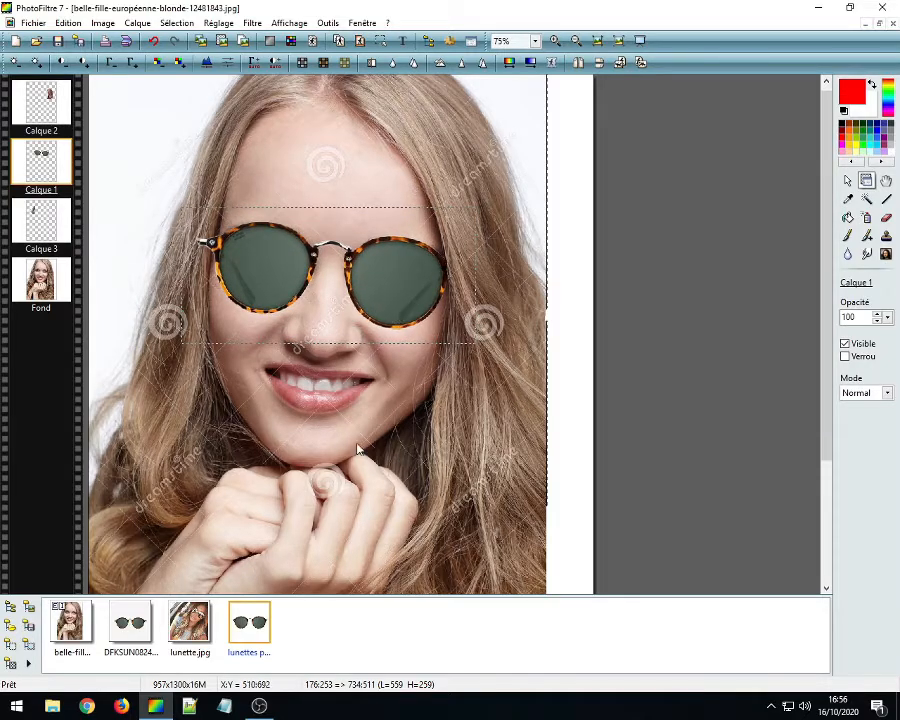
Step: Save the layered image to the desktop (Bureau) in PhotoFiltre format as belle-fille-européenne-blonde-12481843.pfi, with compression enabled
{"action": "left_click", "coordinate": [26, 316]}
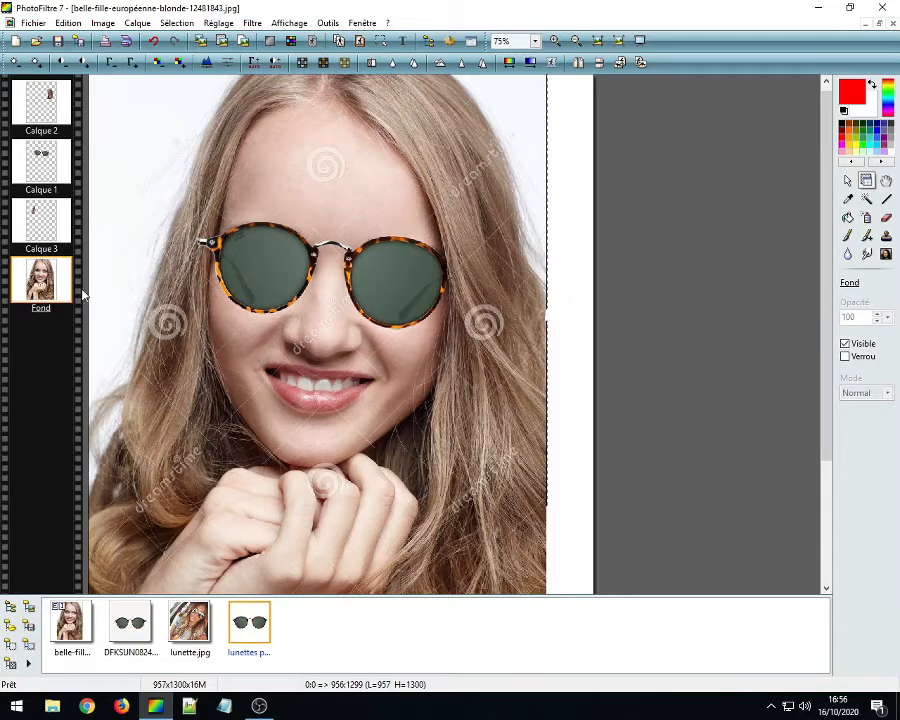
{"action": "left_click", "coordinate": [33, 23]}
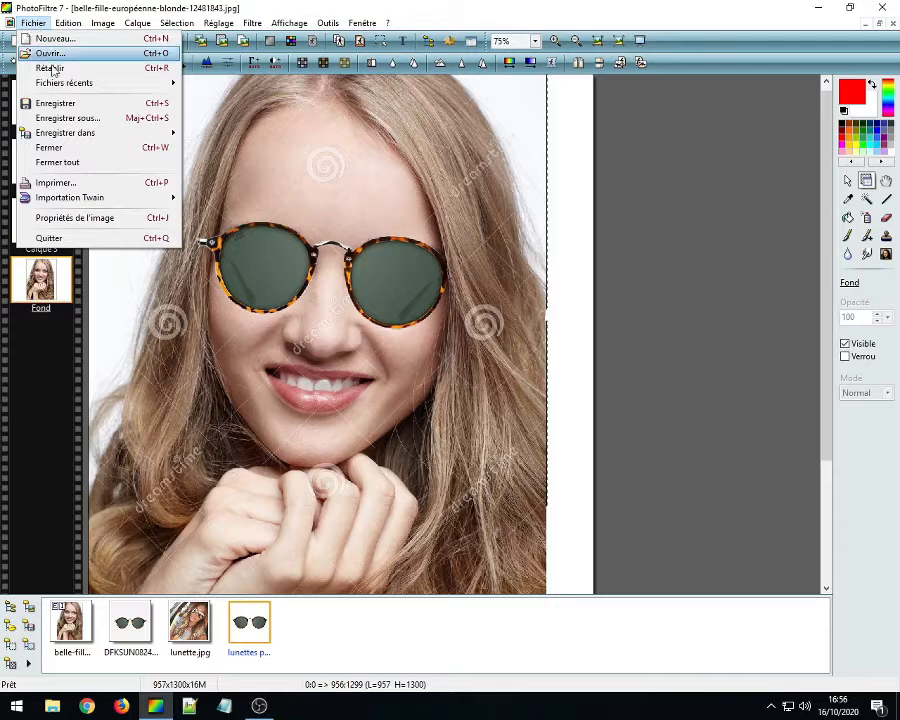
{"action": "left_click", "coordinate": [65, 119]}
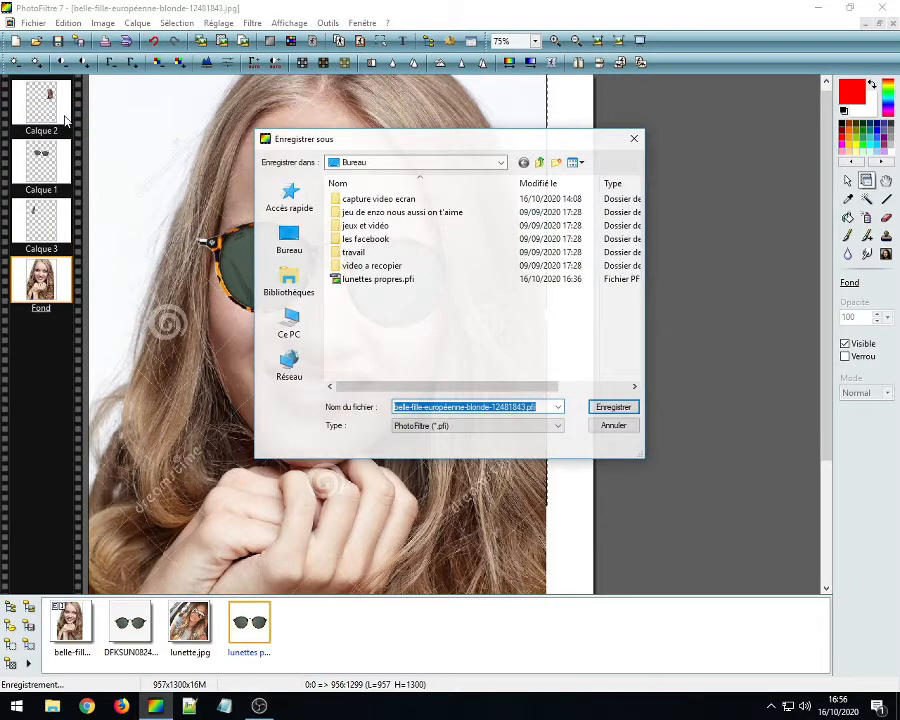
{"action": "left_click", "coordinate": [484, 428]}
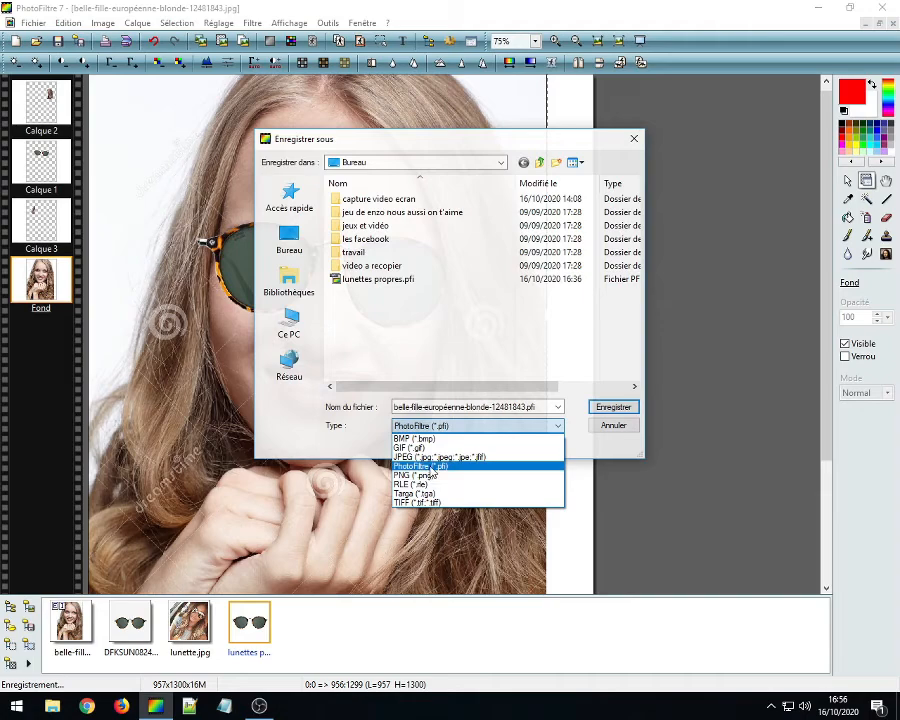
{"action": "left_click", "coordinate": [430, 467]}
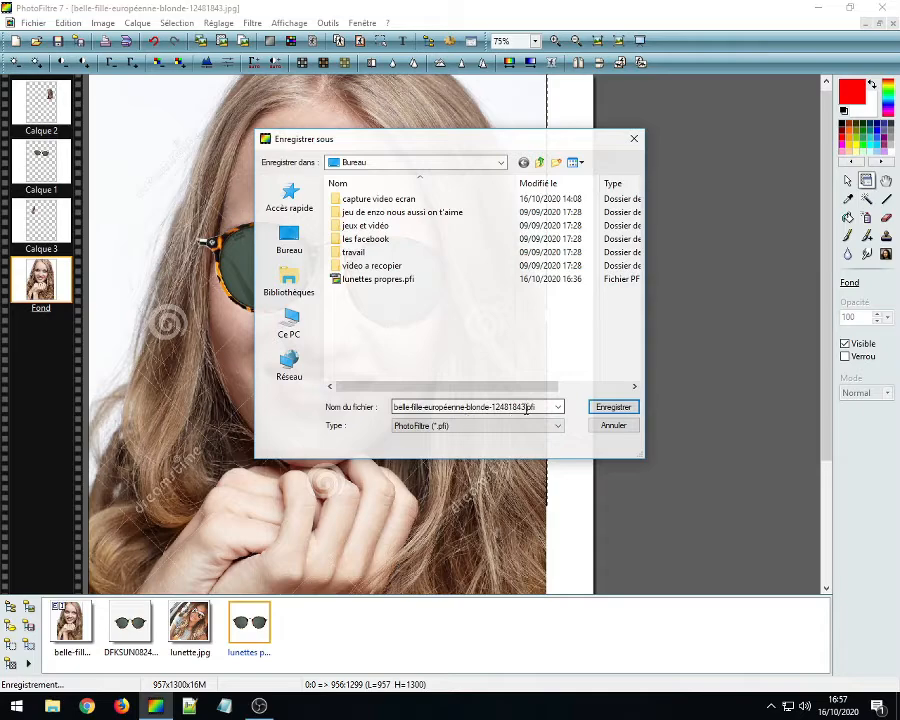
{"action": "left_click", "coordinate": [609, 410]}
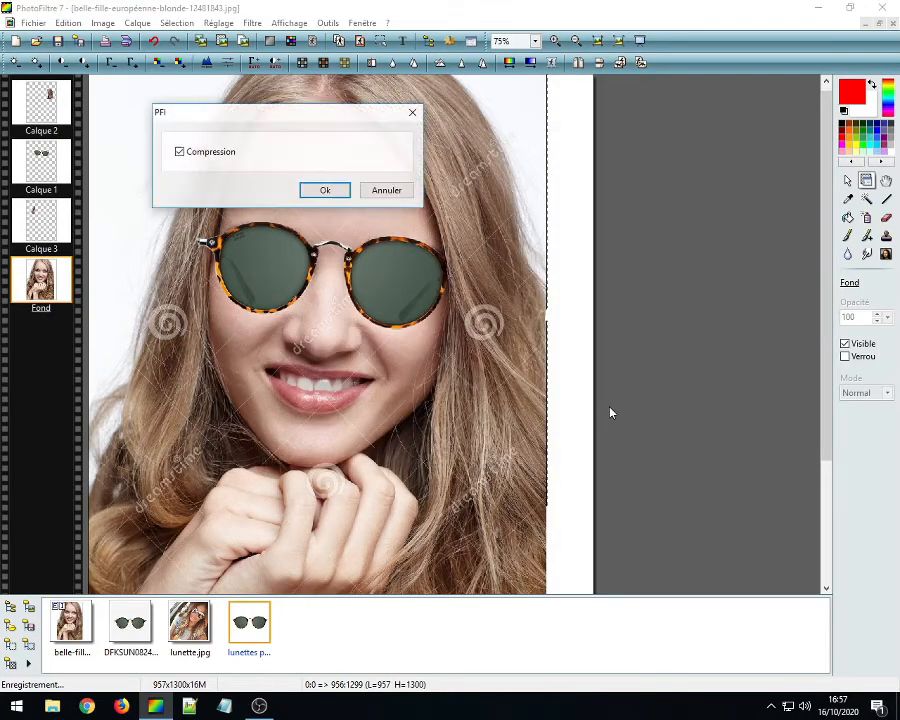
{"action": "left_click", "coordinate": [327, 191]}
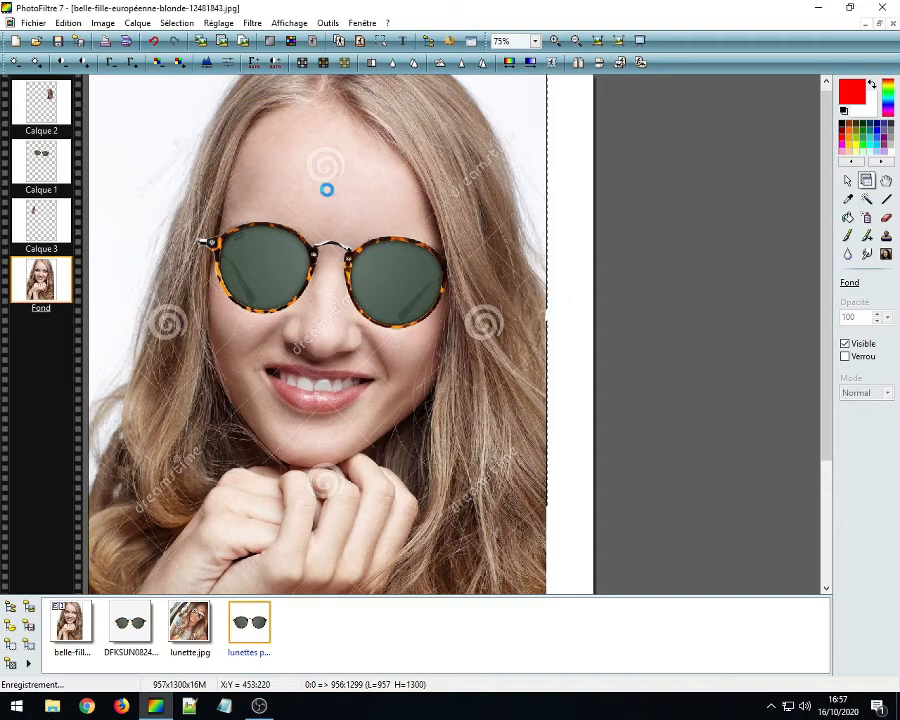
Step: Place the saved PFI file directly below the original blonde woman JPG on the desktop, then return to the full-size editor window
{"action": "left_click", "coordinate": [849, 7]}
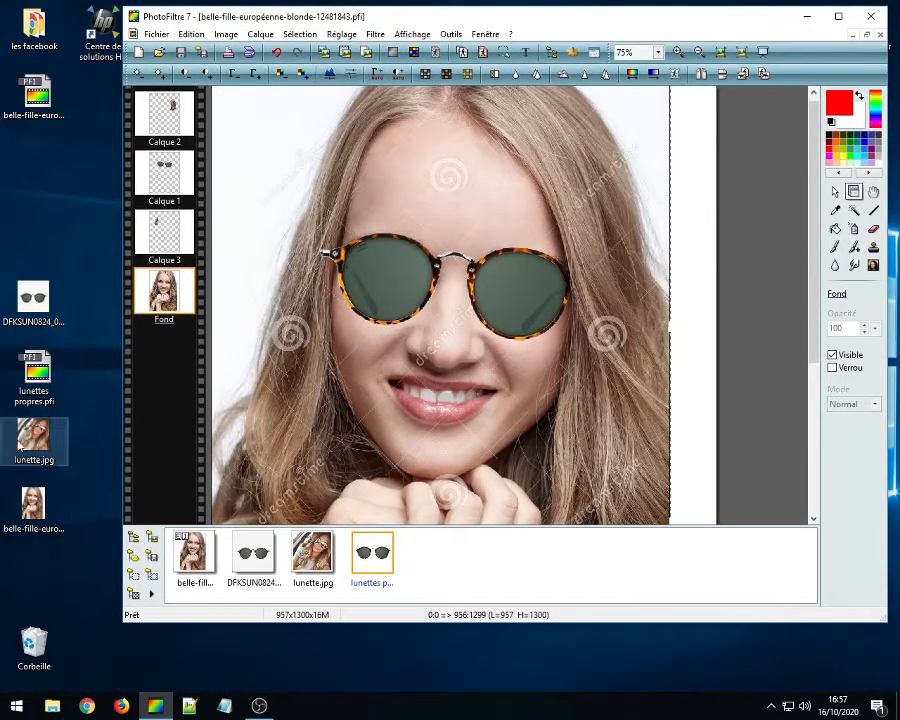
{"action": "left_click_drag", "start_coordinate": [35, 95], "coordinate": [38, 556]}
{"action": "left_click", "coordinate": [37, 513]}
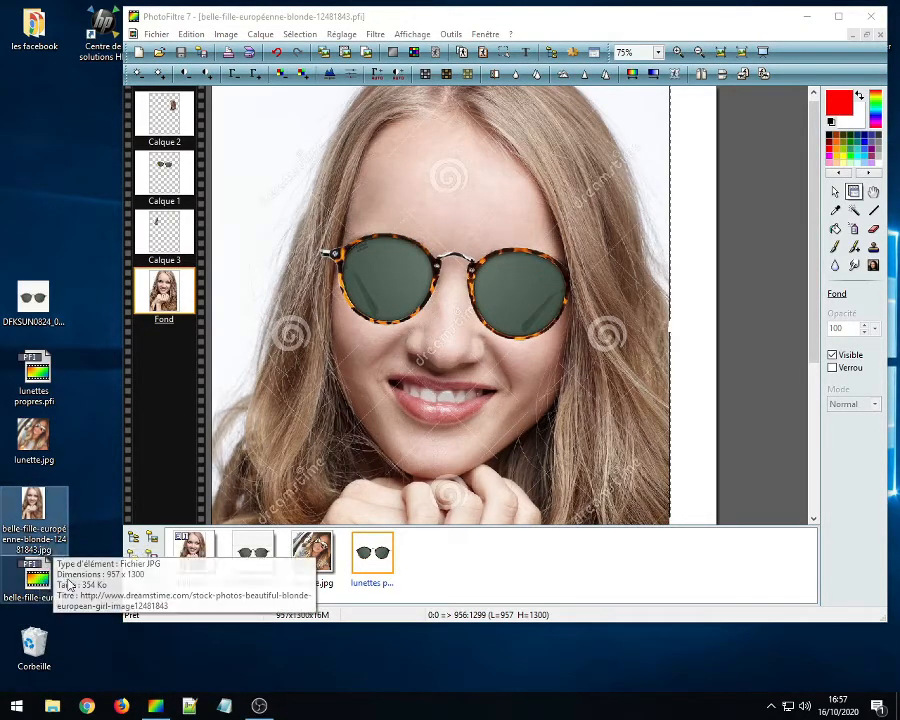
{"action": "left_click", "coordinate": [20, 597]}
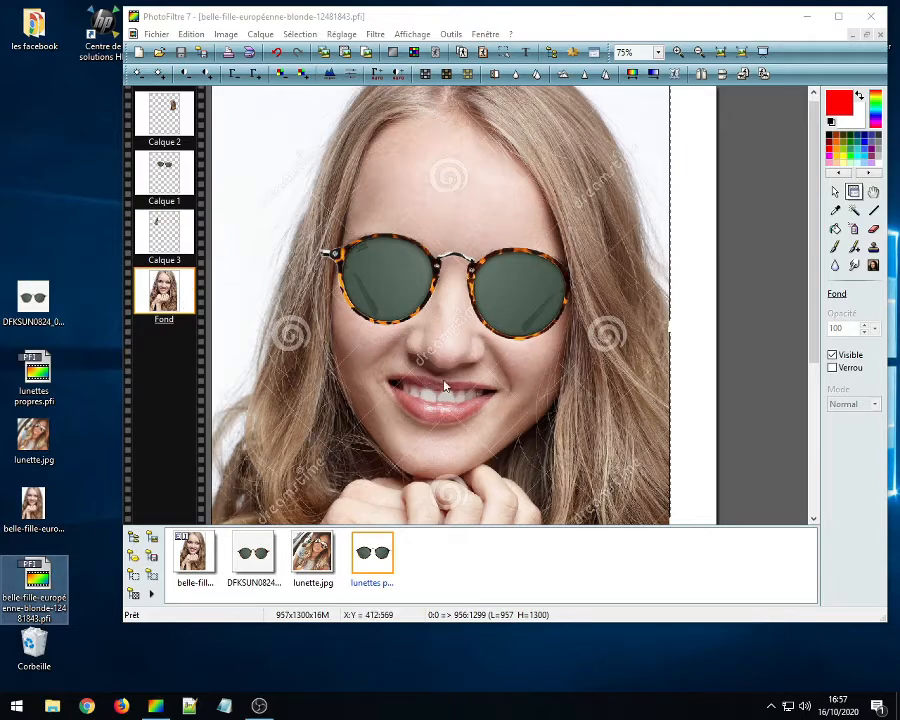
{"action": "left_click", "coordinate": [840, 18]}
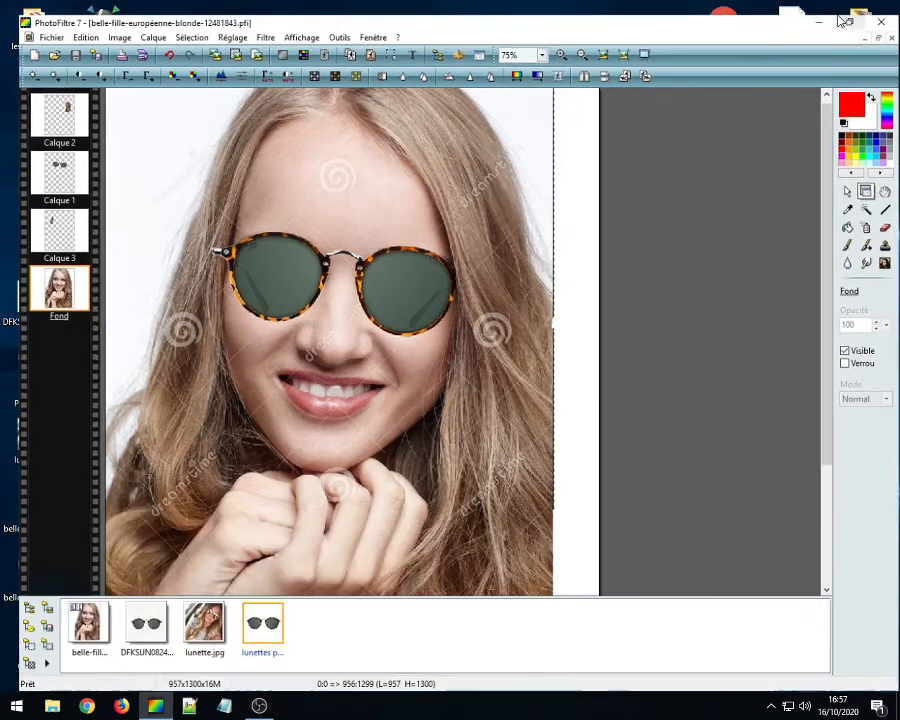
Step: Examine the sunglasses' frame edges, nose bridge and overlap with the hair at close range
{"action": "scroll", "coordinate": [362, 340], "scroll_direction": "up", "scroll_amount": 1}
{"action": "scroll", "coordinate": [366, 344], "scroll_direction": "up", "scroll_amount": 1}
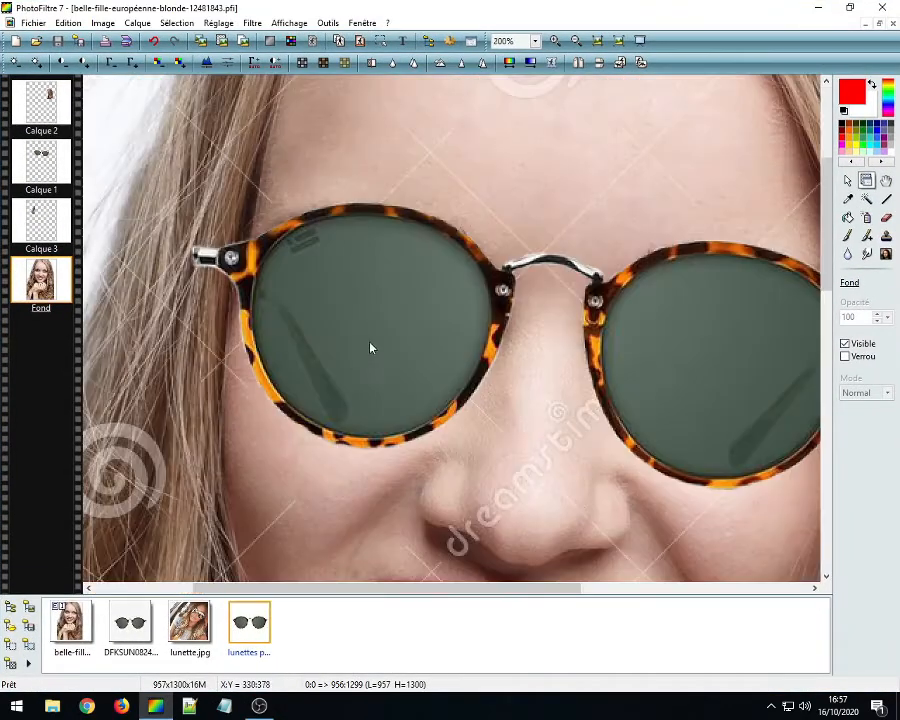
{"action": "scroll", "coordinate": [560, 321], "scroll_direction": "down", "scroll_amount": 1}
{"action": "scroll", "coordinate": [458, 357], "scroll_direction": "up", "scroll_amount": 1}
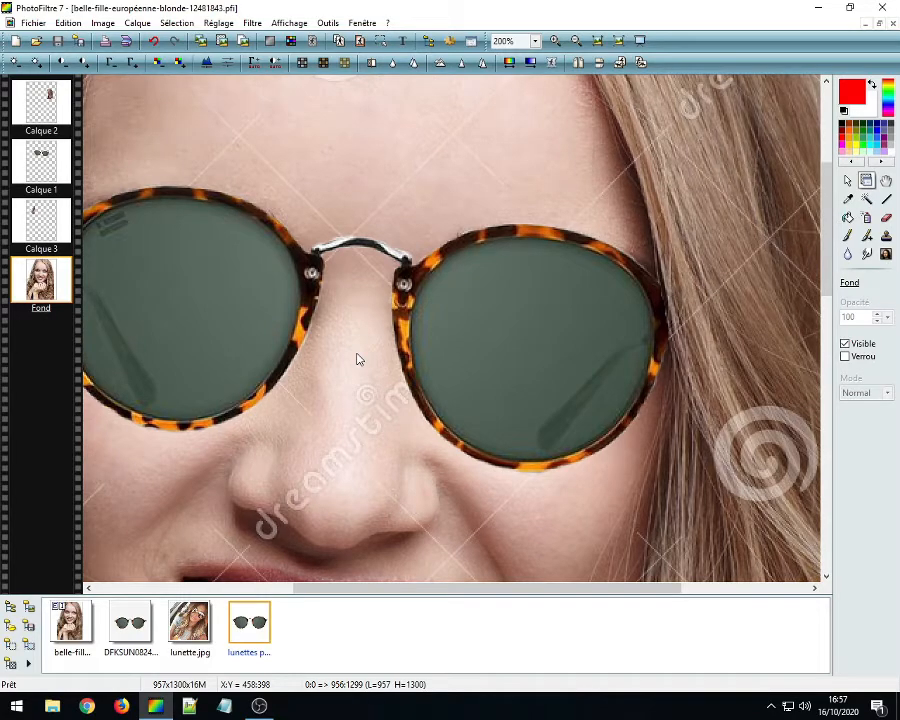
{"action": "scroll", "coordinate": [300, 367], "scroll_direction": "down", "scroll_amount": 1}
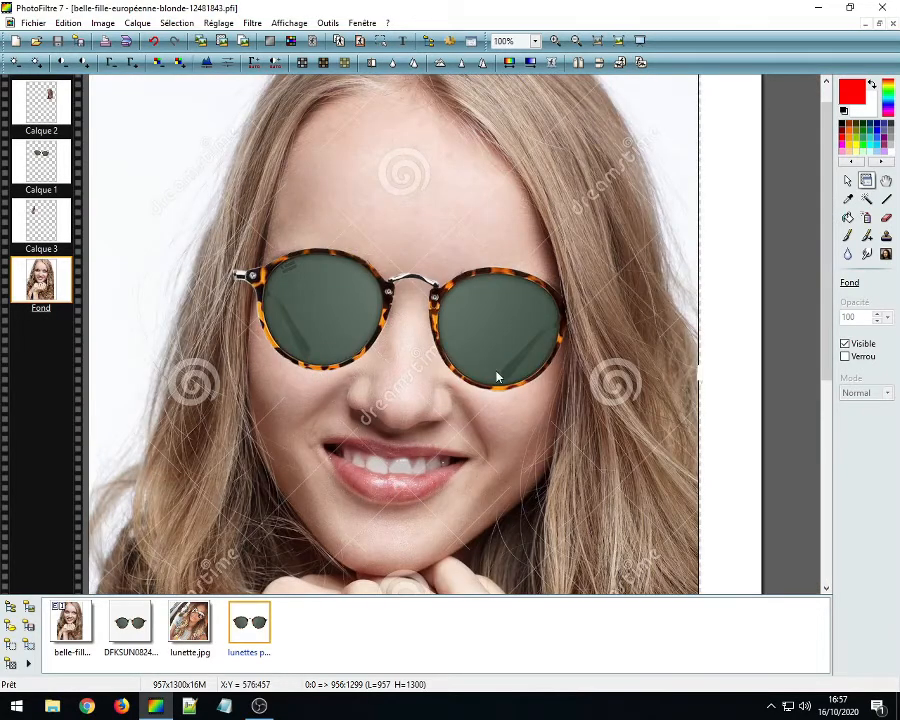
{"action": "scroll", "coordinate": [518, 392], "scroll_direction": "up", "scroll_amount": 3}
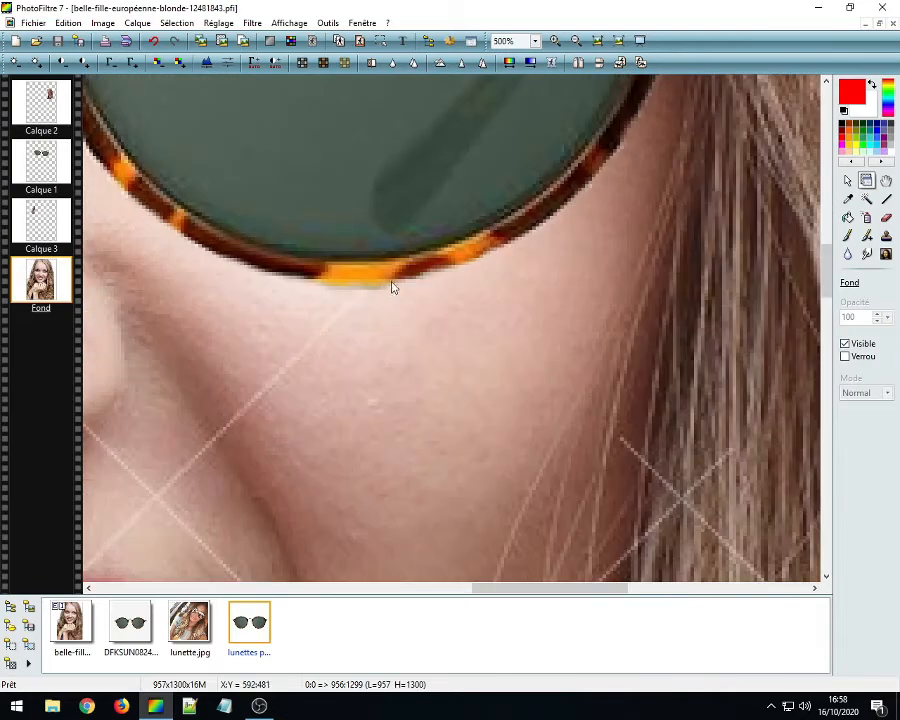
{"action": "scroll", "coordinate": [428, 294], "scroll_direction": "up", "scroll_amount": 2}
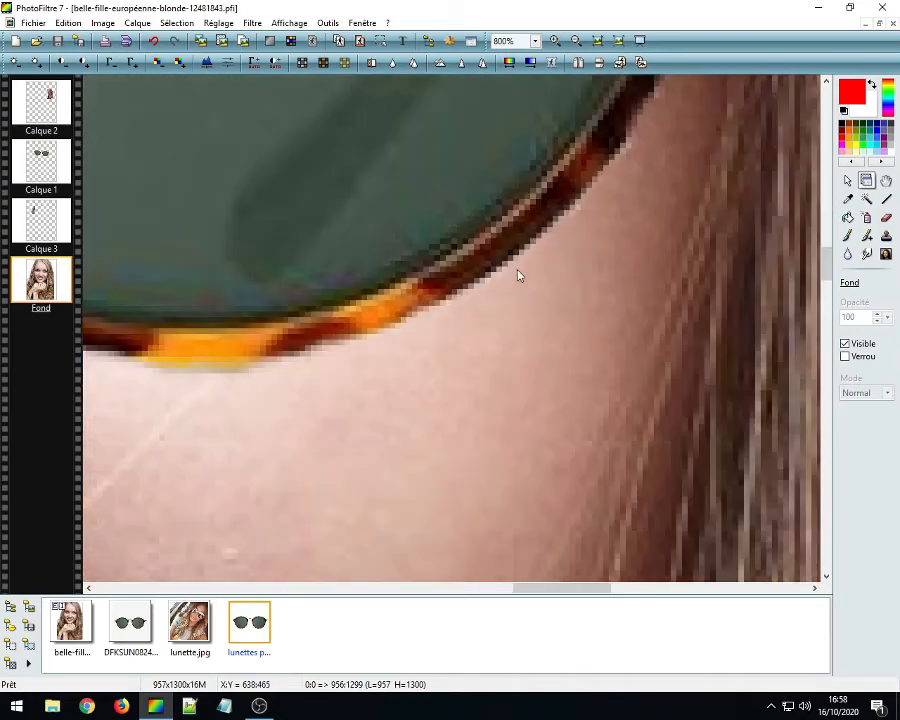
{"action": "scroll", "coordinate": [518, 276], "scroll_direction": "up", "scroll_amount": 1}
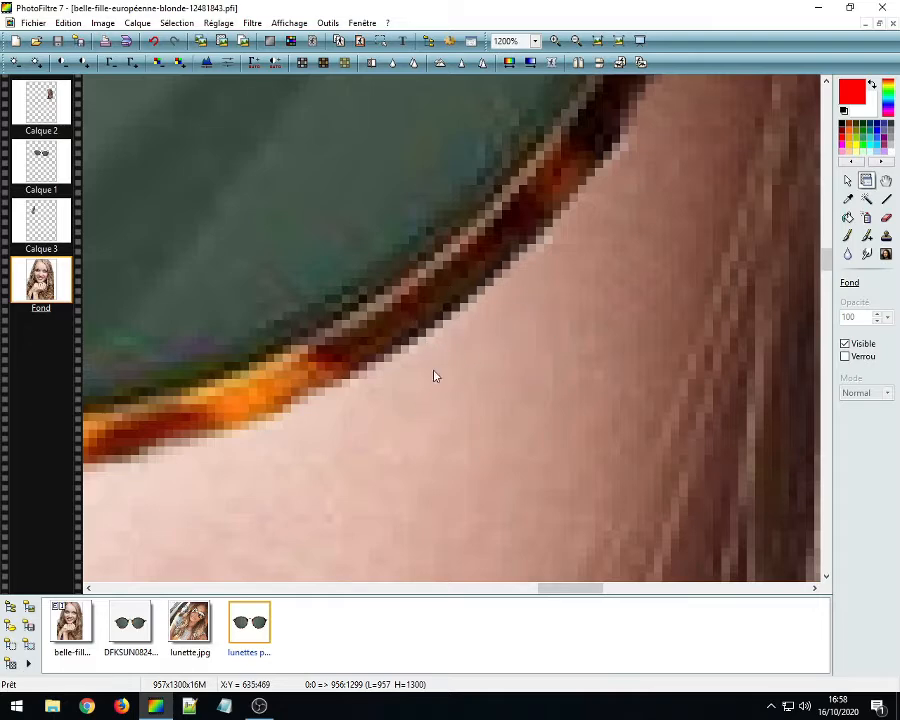
{"action": "scroll", "coordinate": [430, 409], "scroll_direction": "down", "scroll_amount": 5}
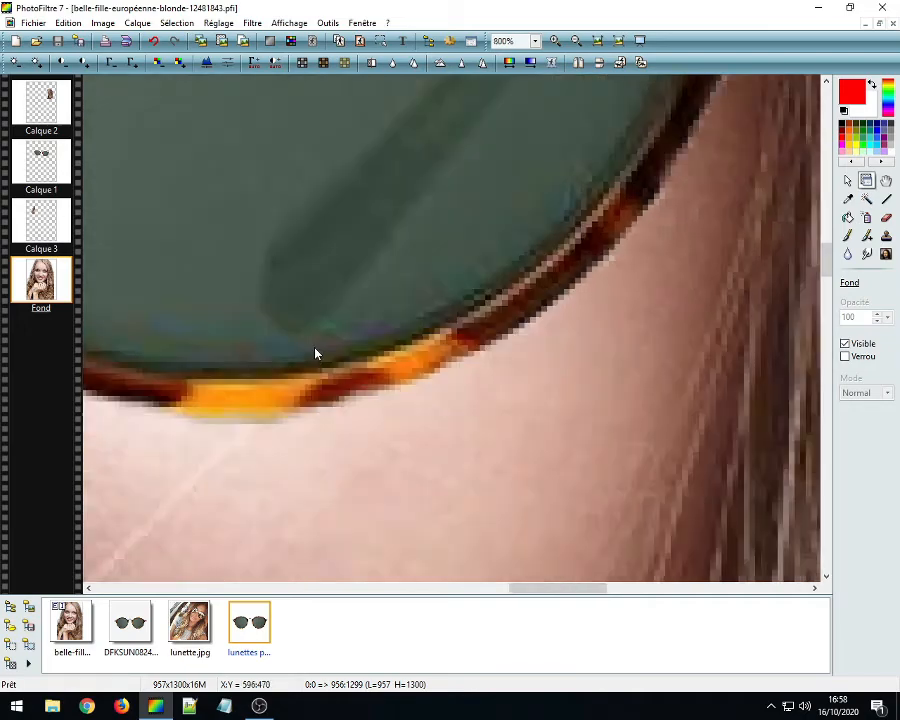
{"action": "scroll", "coordinate": [337, 183], "scroll_direction": "down", "scroll_amount": 3}
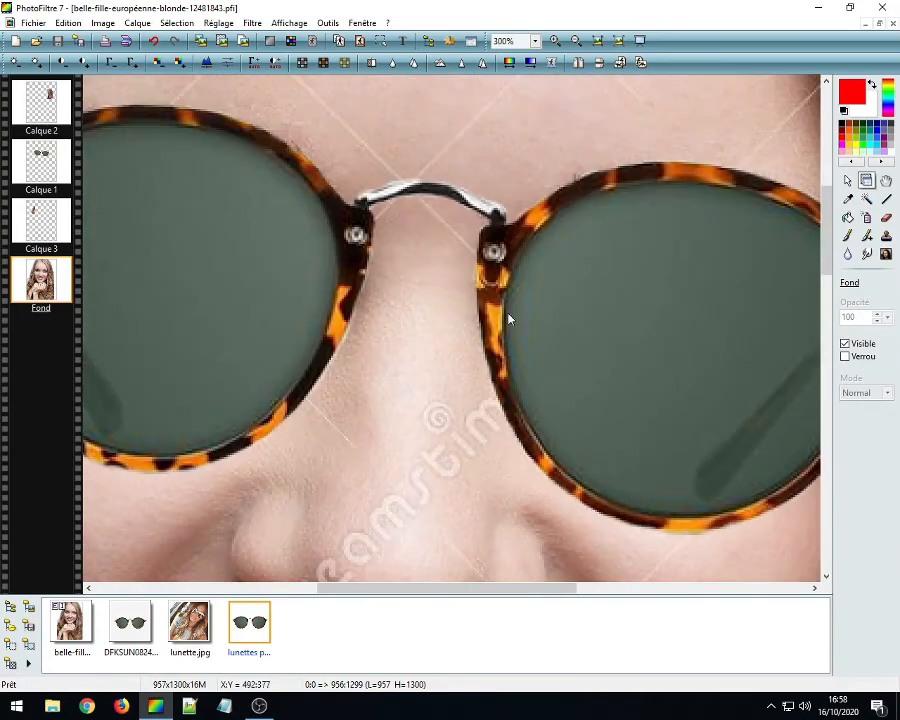
{"action": "scroll", "coordinate": [348, 229], "scroll_direction": "up", "scroll_amount": 1}
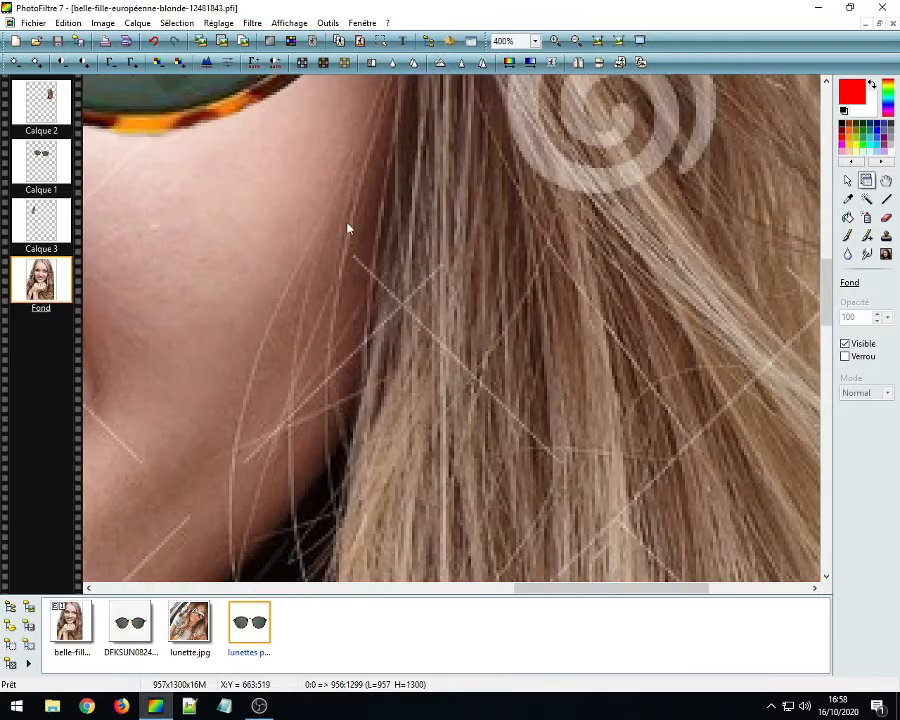
{"action": "scroll", "coordinate": [376, 437], "scroll_direction": "up", "scroll_amount": 1}
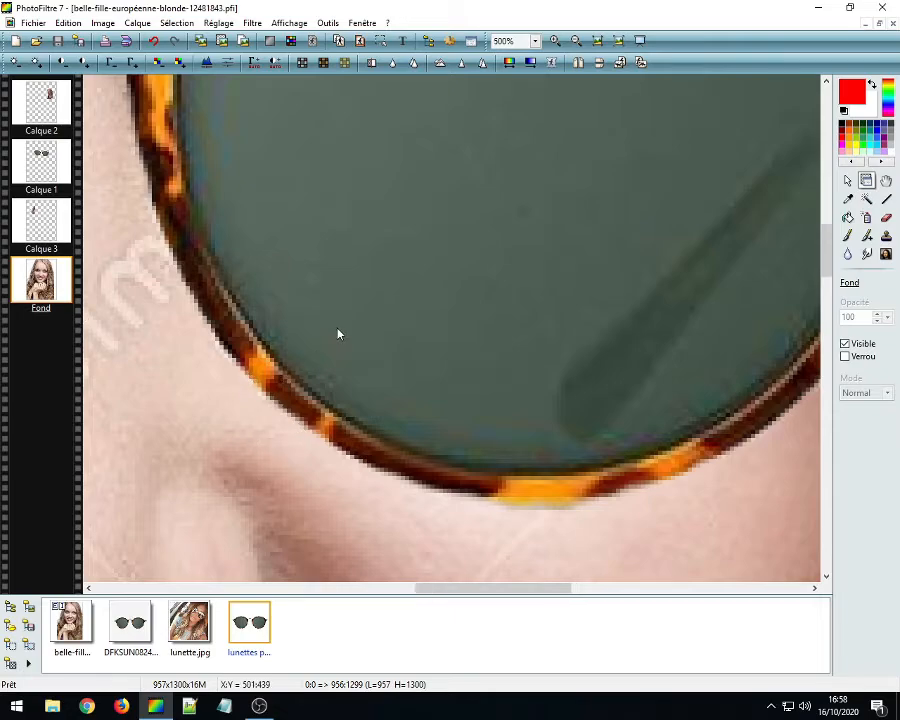
{"action": "scroll", "coordinate": [400, 330], "scroll_direction": "down", "scroll_amount": 2}
{"action": "scroll", "coordinate": [604, 314], "scroll_direction": "down", "scroll_amount": 1}
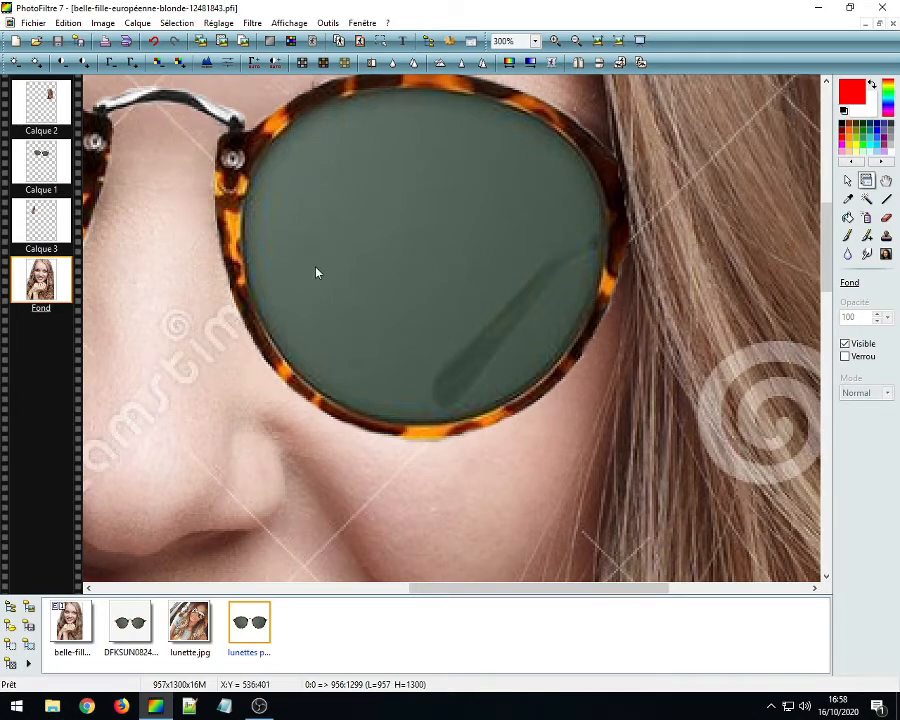
{"action": "scroll", "coordinate": [307, 241], "scroll_direction": "down", "scroll_amount": 1}
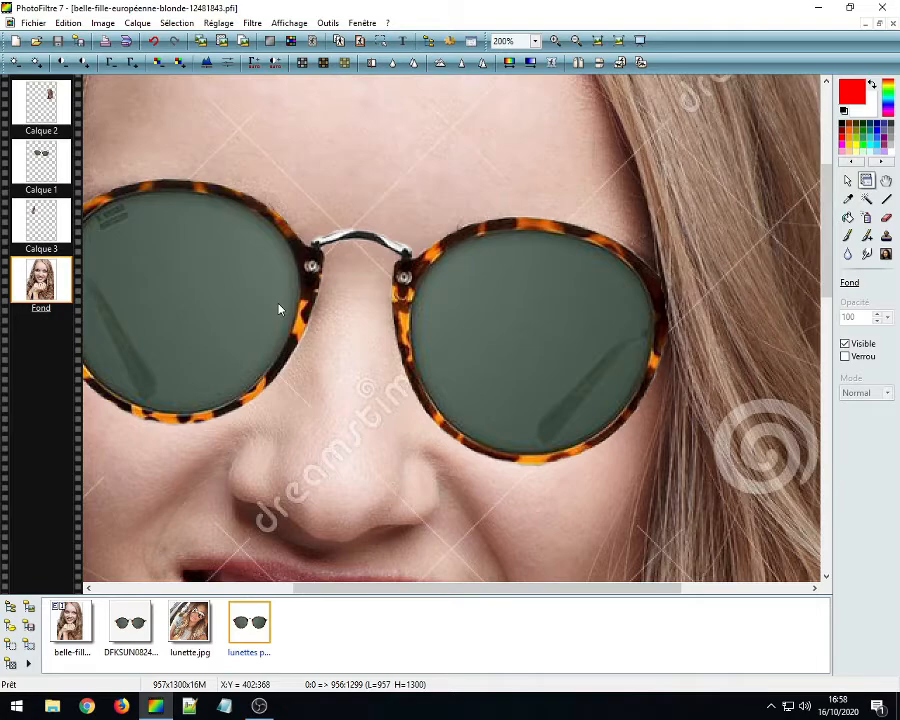
{"action": "scroll", "coordinate": [334, 326], "scroll_direction": "down", "scroll_amount": 1}
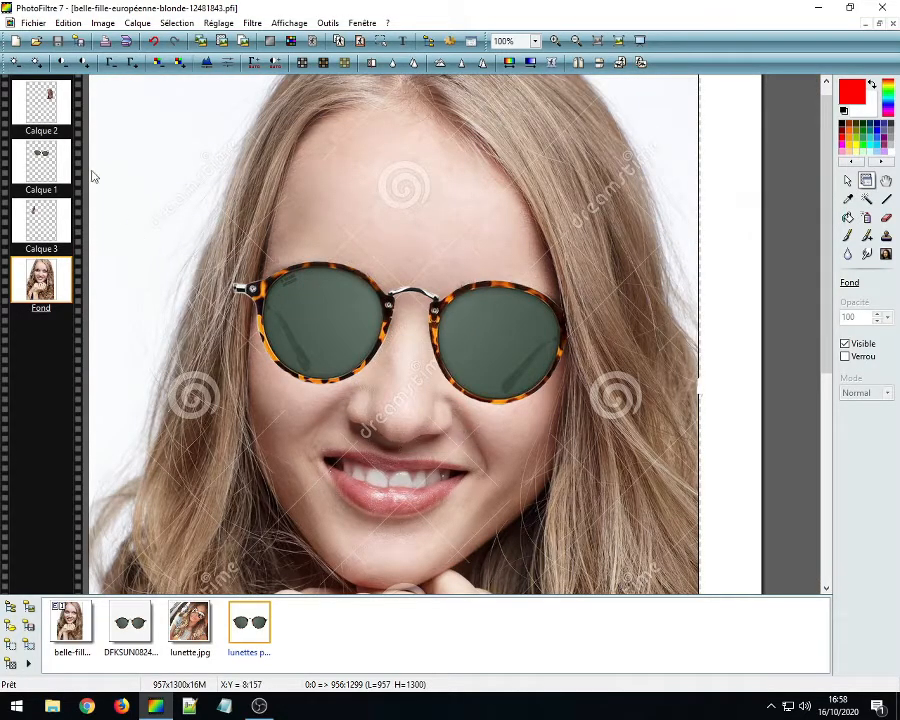
Step: Hide the small hair layer Calque 3 to check its effect, then delete that layer
{"action": "left_click", "coordinate": [42, 163]}
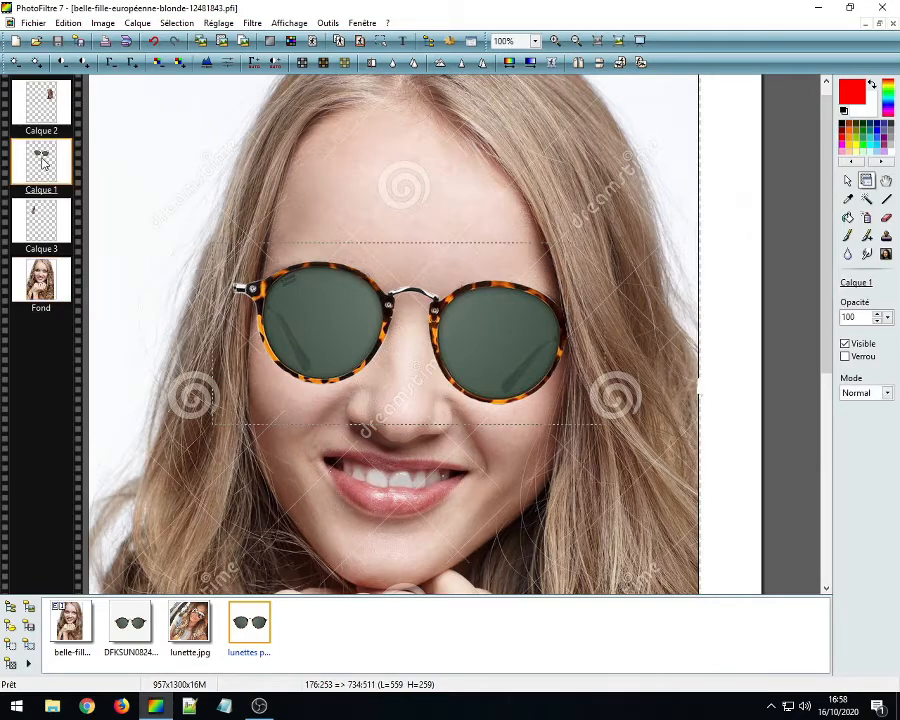
{"action": "left_click", "coordinate": [42, 285]}
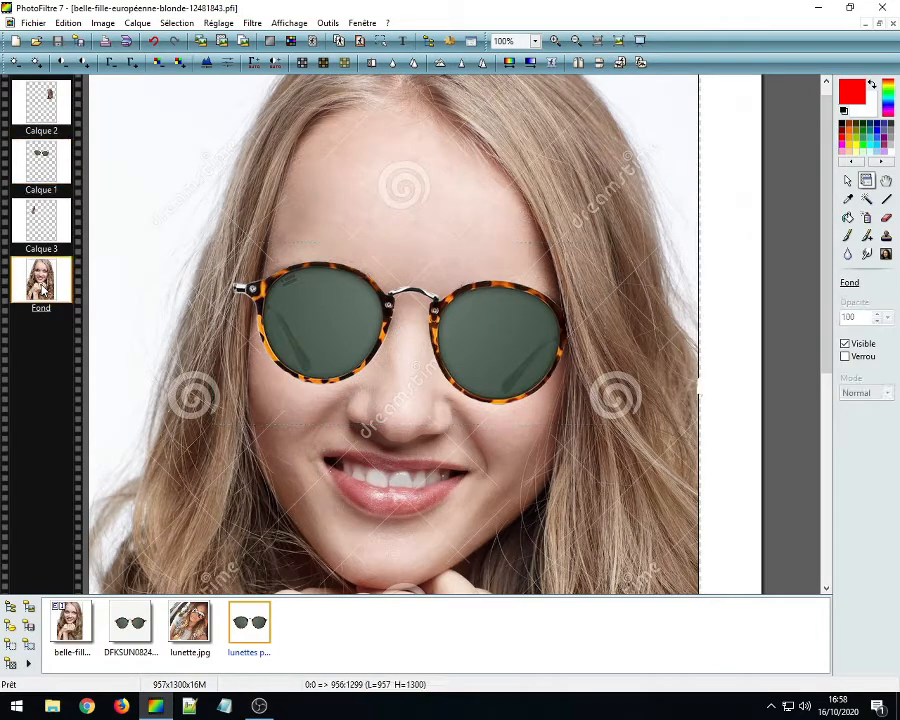
{"action": "left_click", "coordinate": [40, 223]}
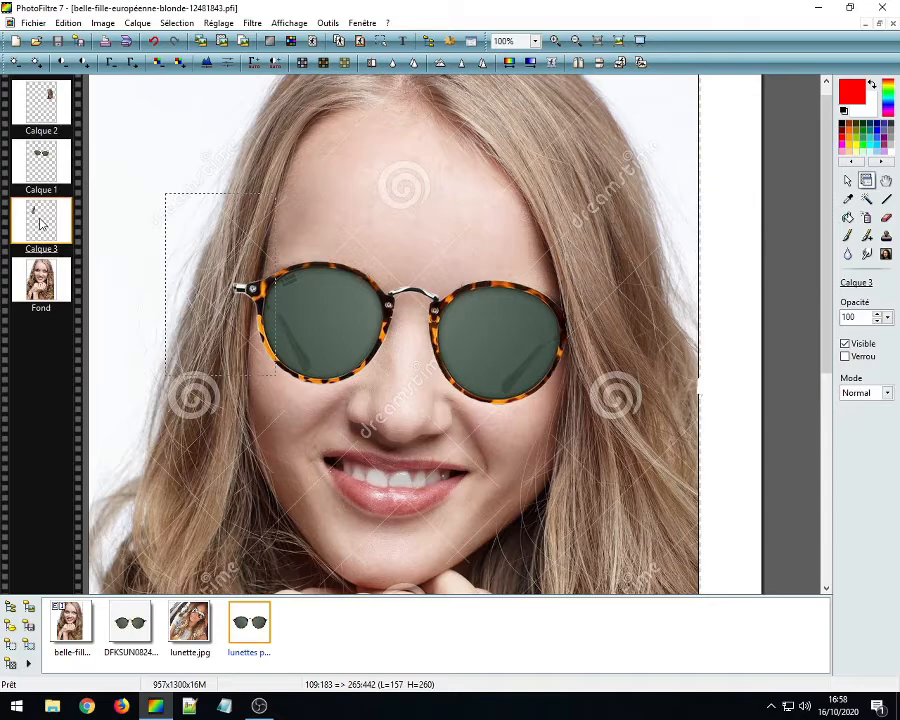
{"action": "right_click", "coordinate": [40, 223]}
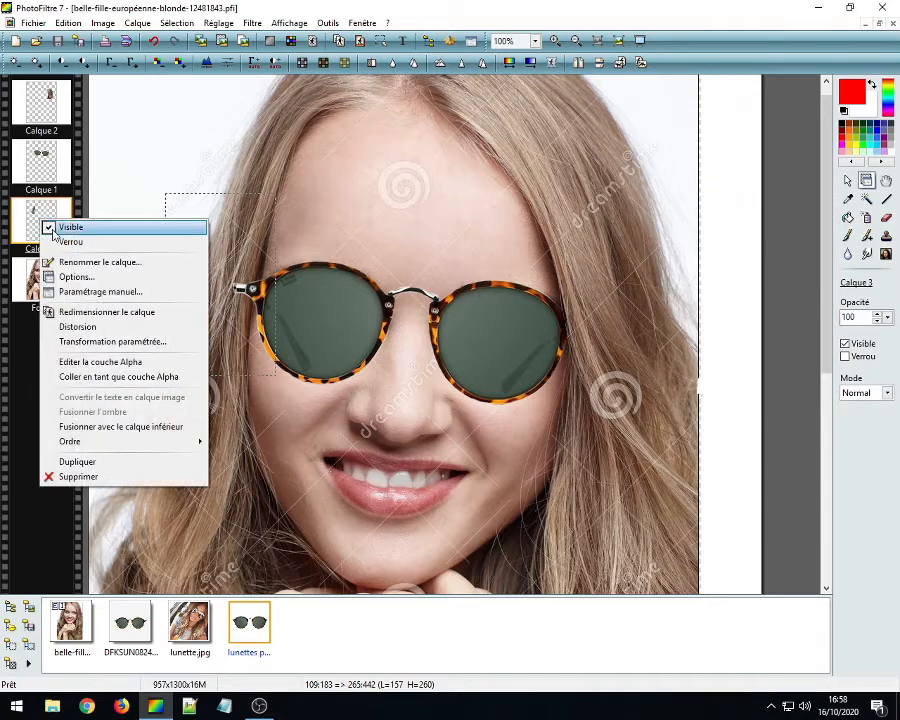
{"action": "left_click", "coordinate": [50, 227]}
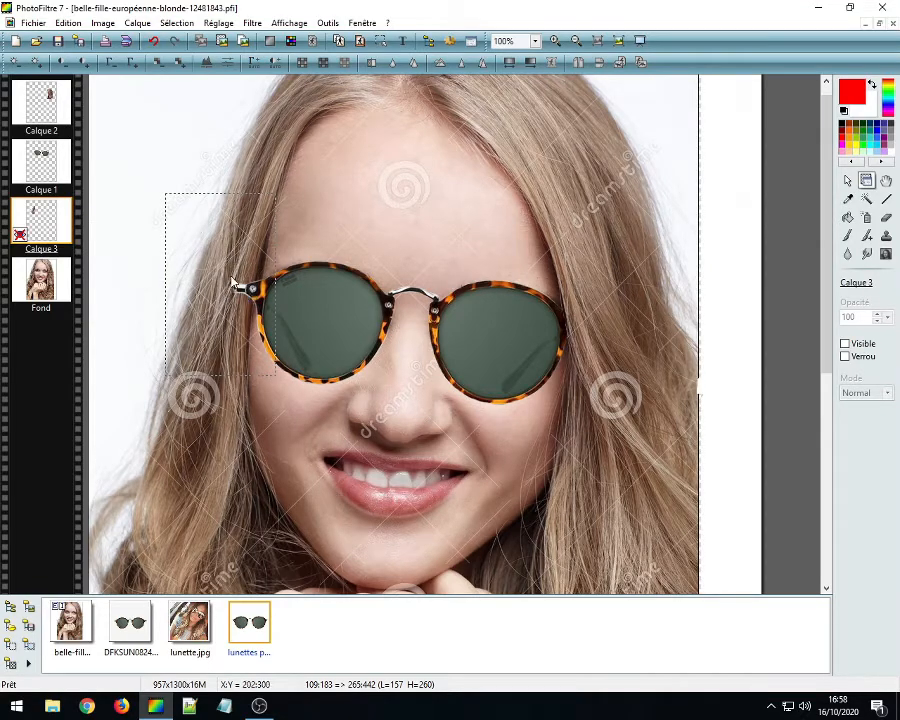
{"action": "right_click", "coordinate": [45, 212]}
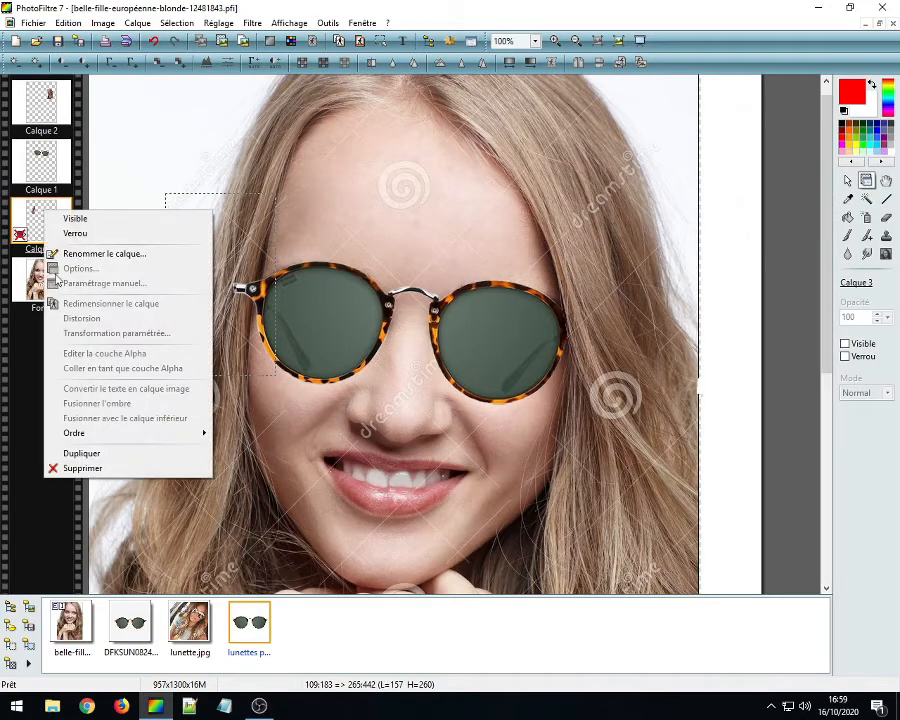
{"action": "left_click", "coordinate": [84, 468]}
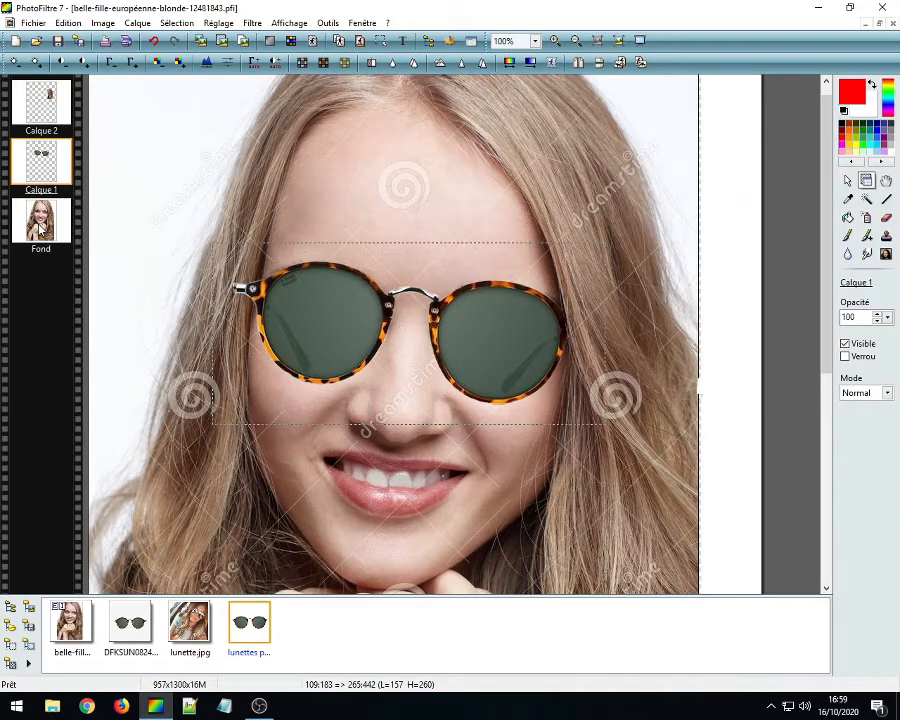
Step: Merge all the layers, including the sunglasses and the remaining hair layer, into the background Fond
{"action": "right_click", "coordinate": [43, 170]}
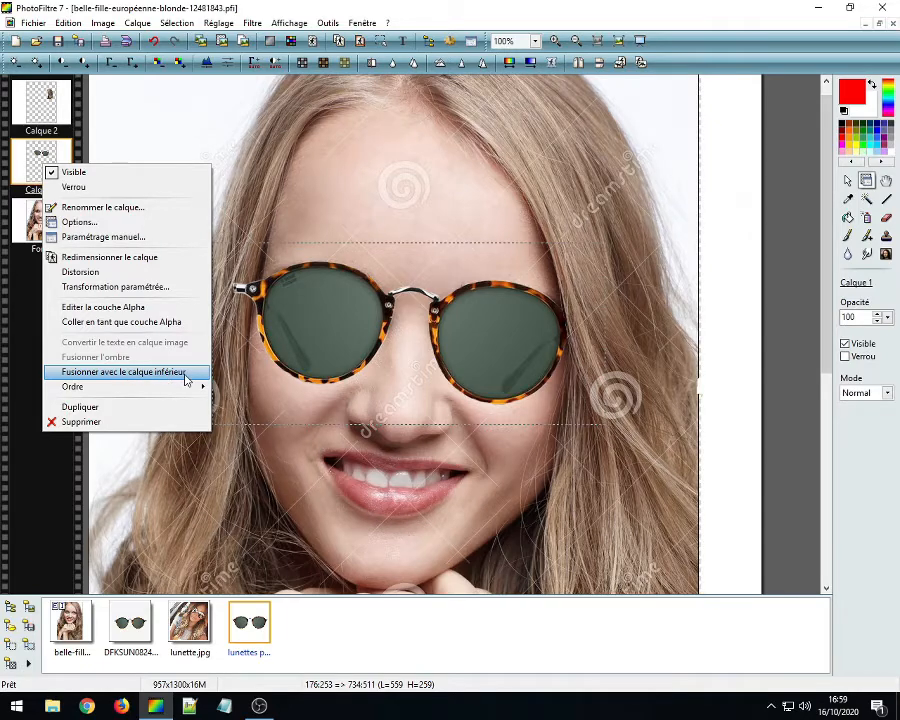
{"action": "left_click", "coordinate": [141, 138]}
{"action": "left_click", "coordinate": [53, 165]}
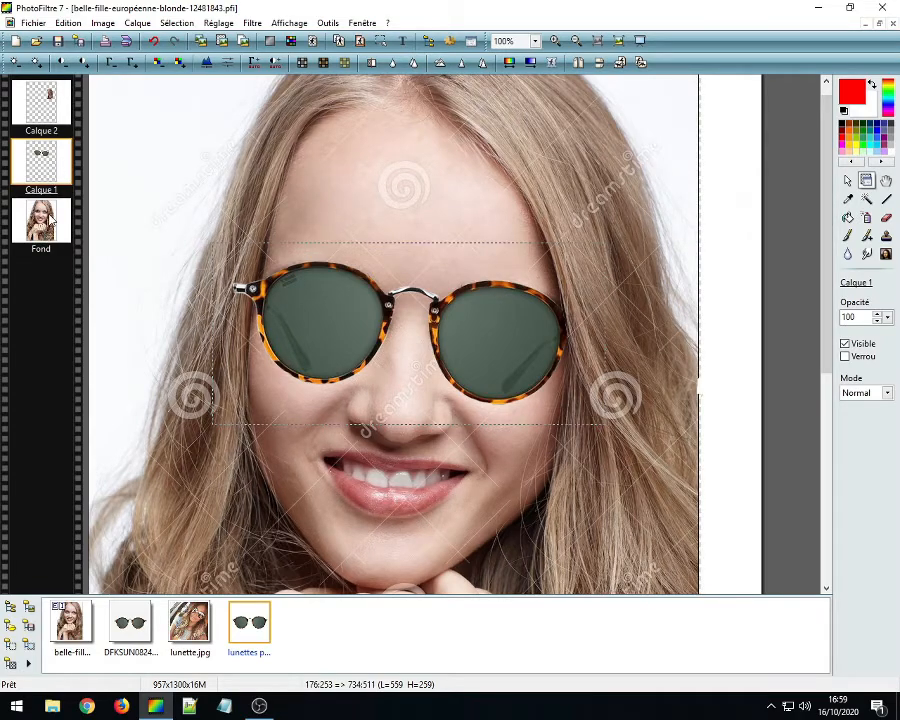
{"action": "left_click", "coordinate": [138, 23]}
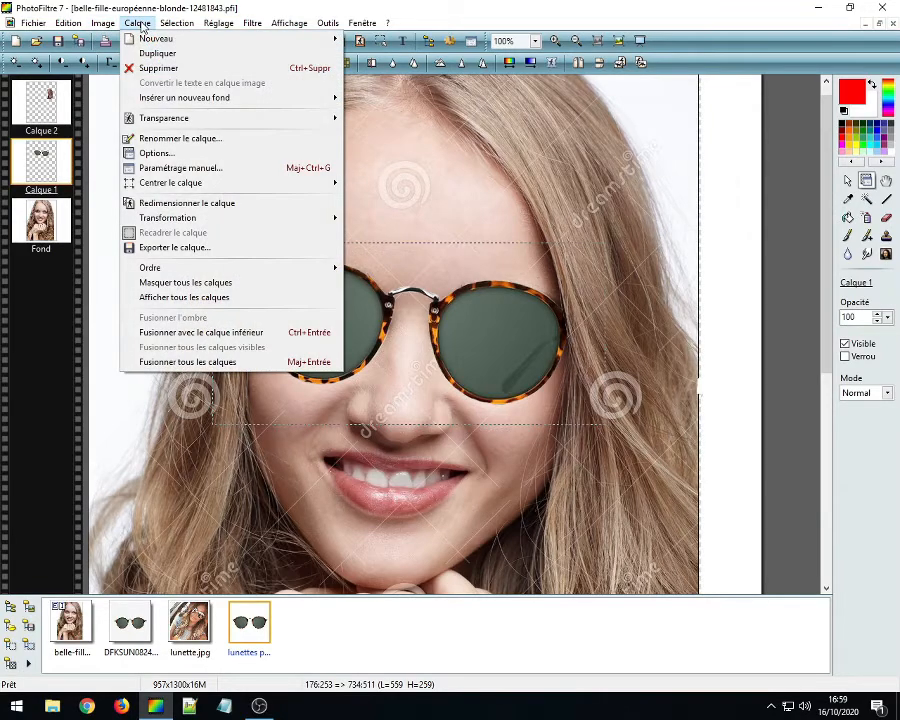
{"action": "left_click", "coordinate": [166, 363]}
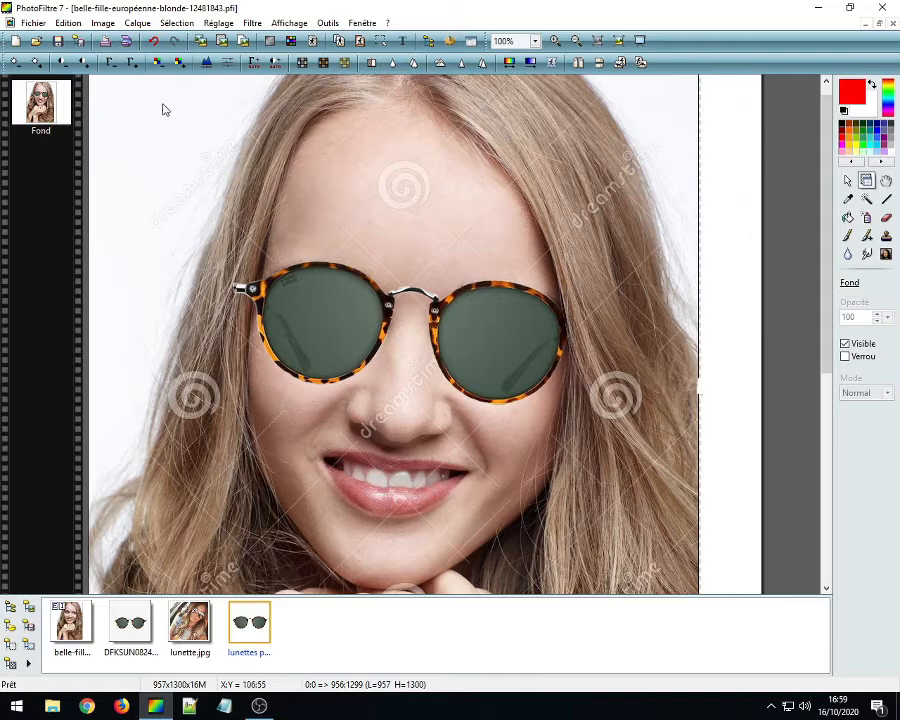
Step: Undo the merge of all layers, and merge only the sunglasses layer Calque 1 into the background Fond
{"action": "left_click", "coordinate": [153, 42]}
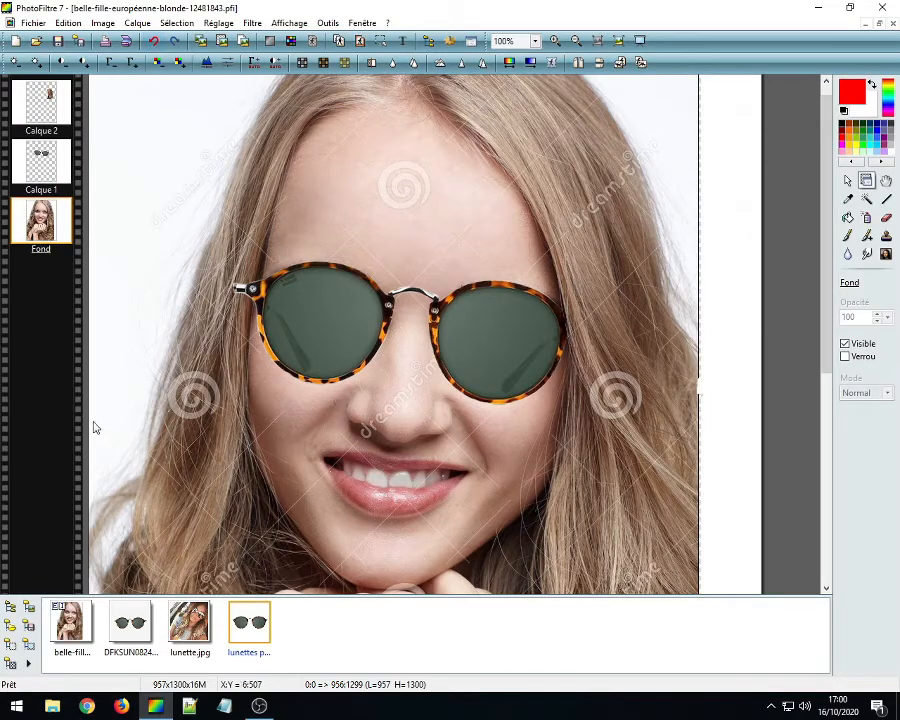
{"action": "left_click", "coordinate": [41, 162]}
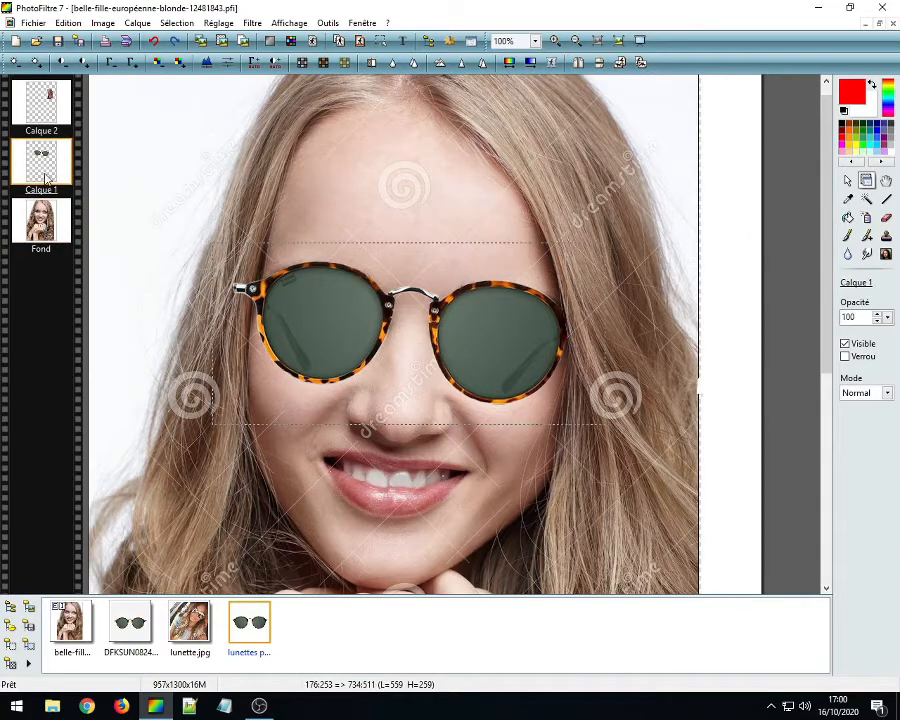
{"action": "right_click", "coordinate": [45, 178]}
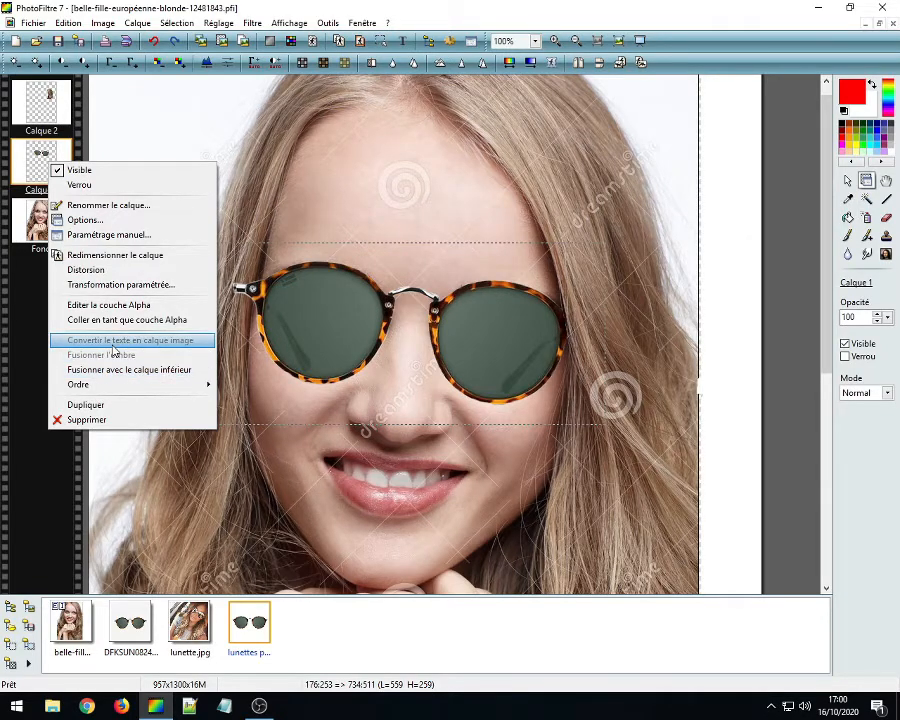
{"action": "left_click", "coordinate": [152, 120]}
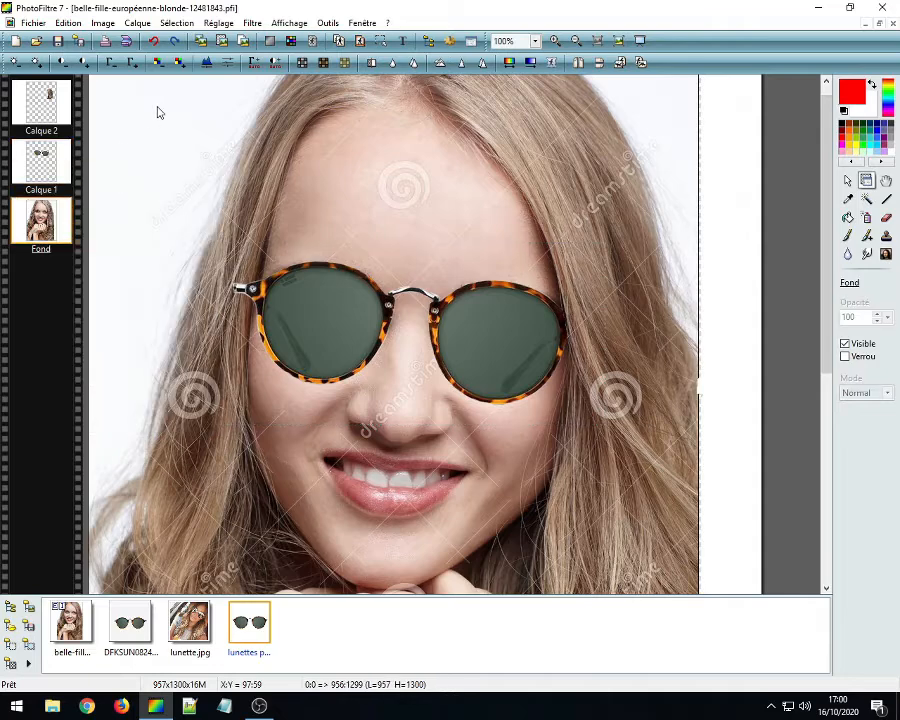
{"action": "left_click", "coordinate": [47, 165]}
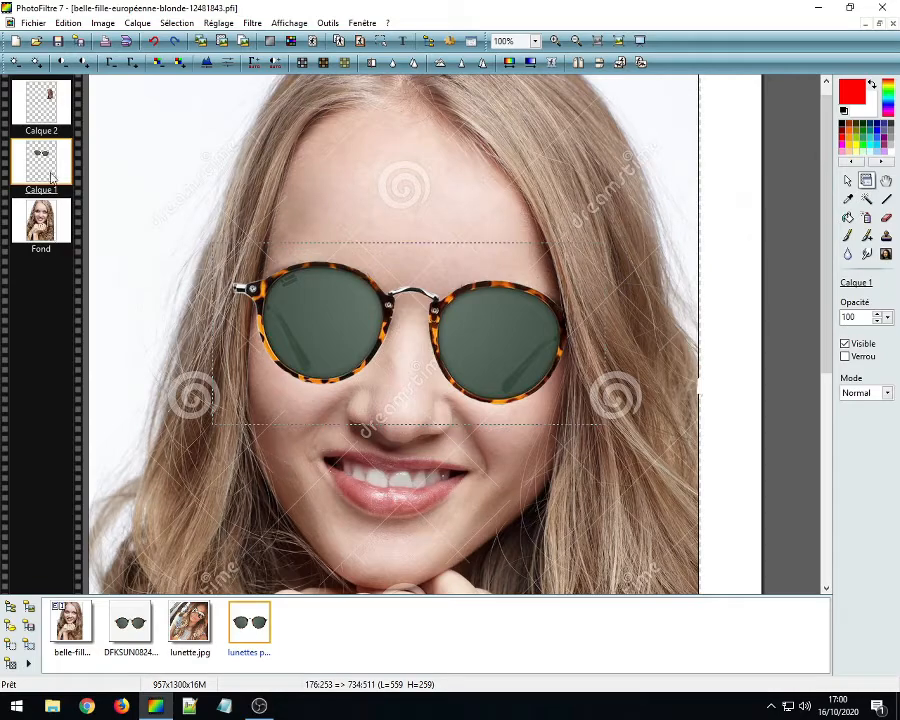
{"action": "left_click", "coordinate": [137, 23]}
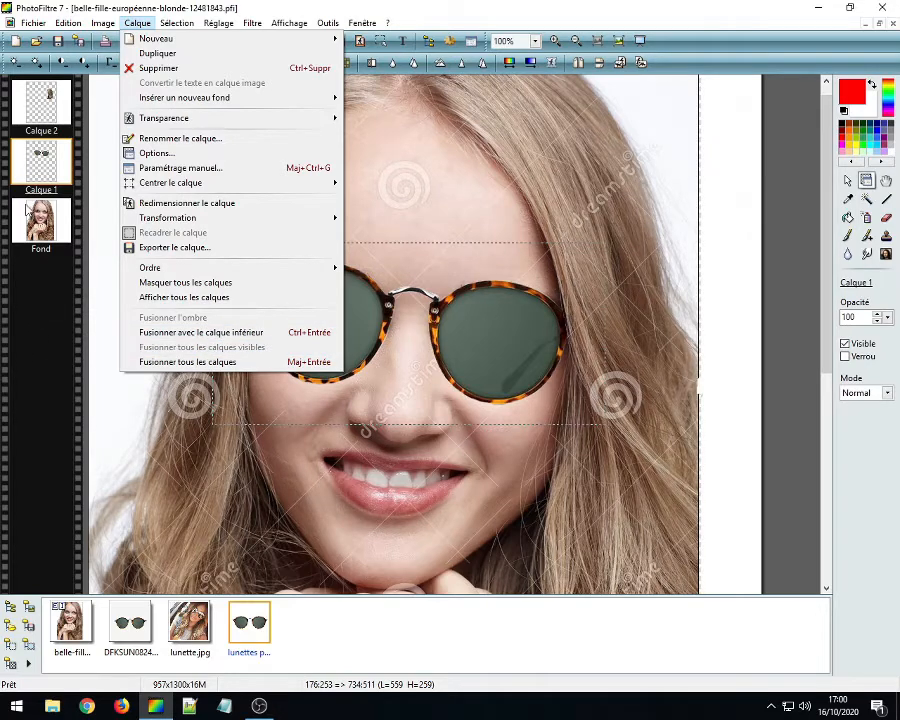
{"action": "right_click", "coordinate": [37, 162]}
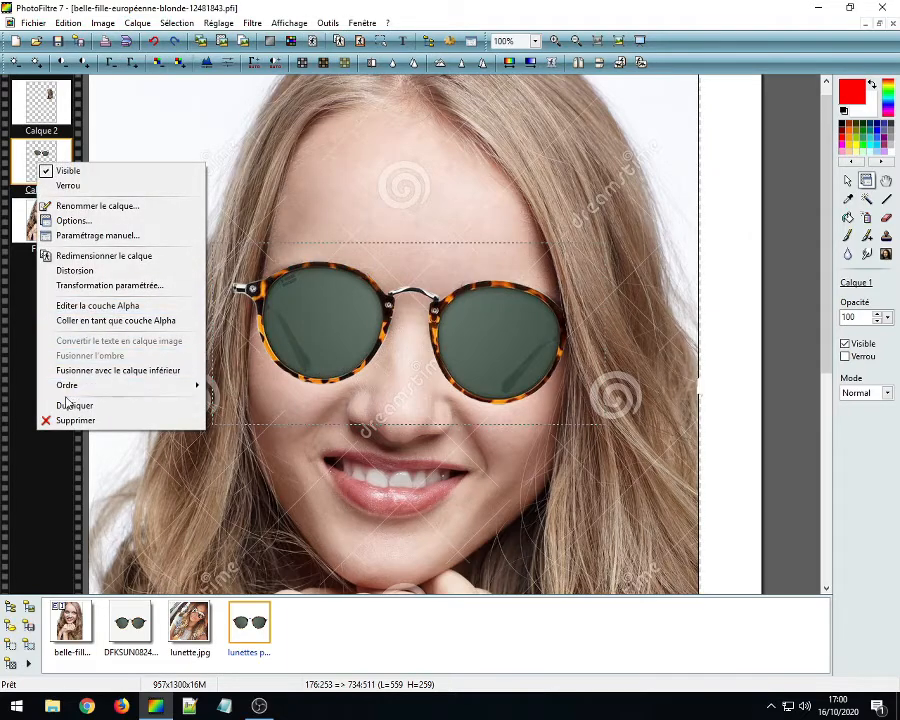
{"action": "left_click", "coordinate": [117, 371]}
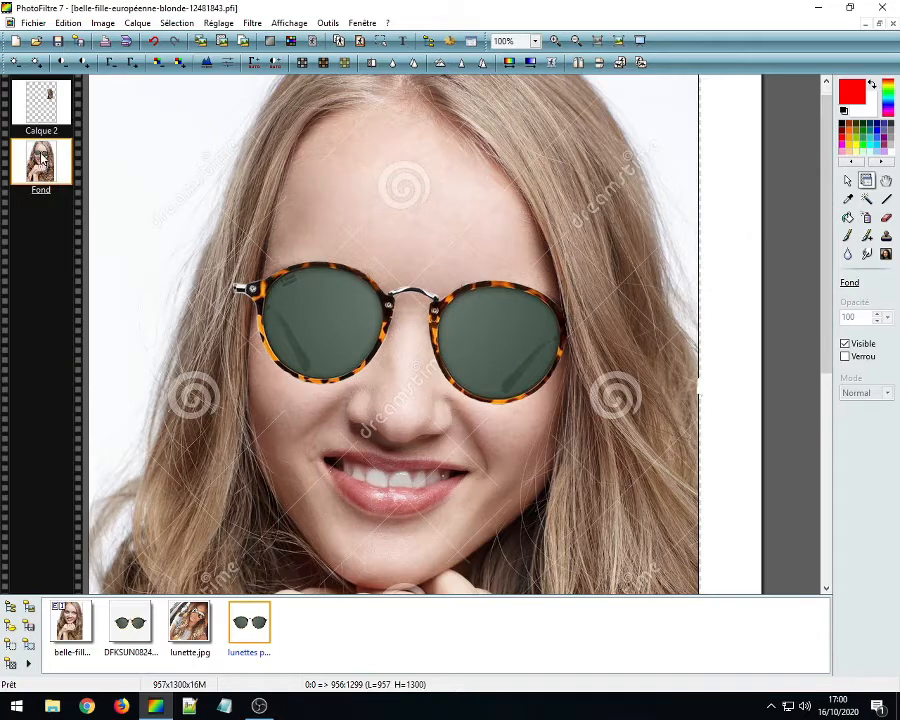
Step: Choose the Smudge tool with a radius of 3 for retouching the lower frame edge of the right lens
{"action": "left_click", "coordinate": [53, 100]}
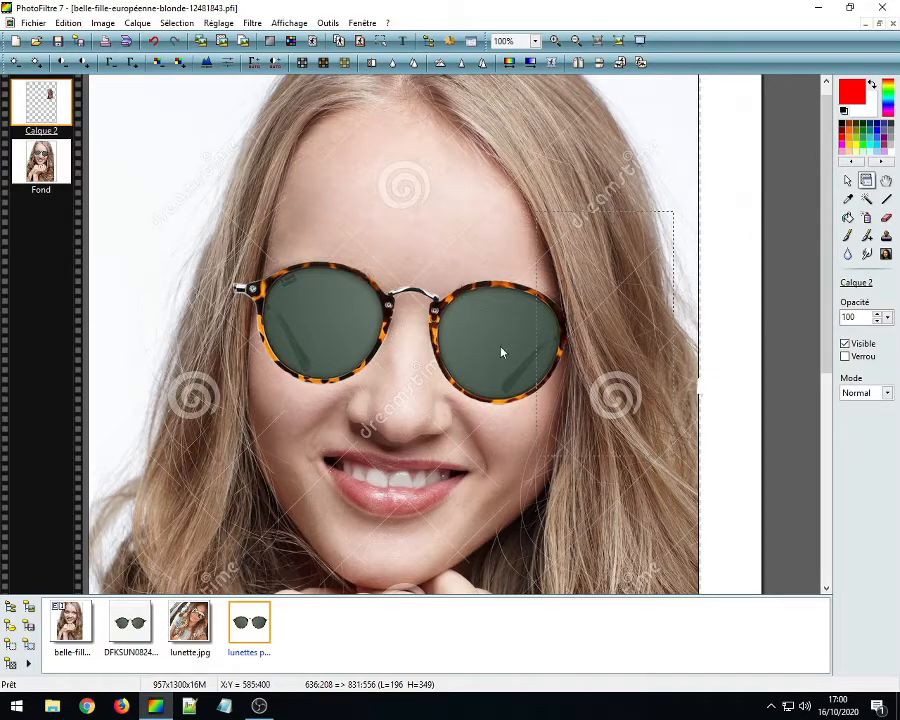
{"action": "scroll", "coordinate": [507, 413], "scroll_direction": "up", "scroll_amount": 5}
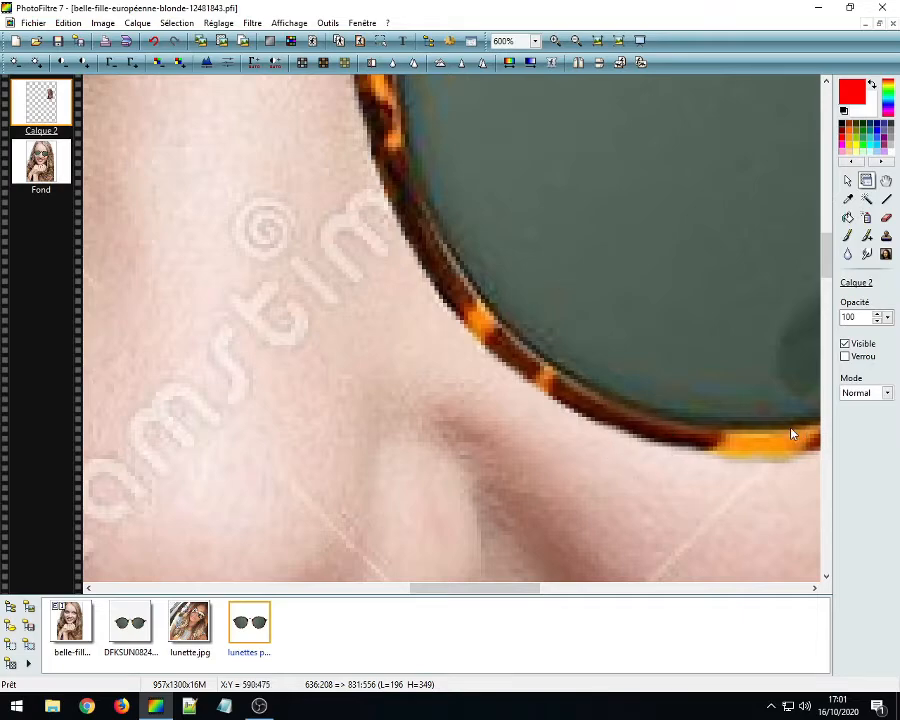
{"action": "left_click", "coordinate": [866, 254]}
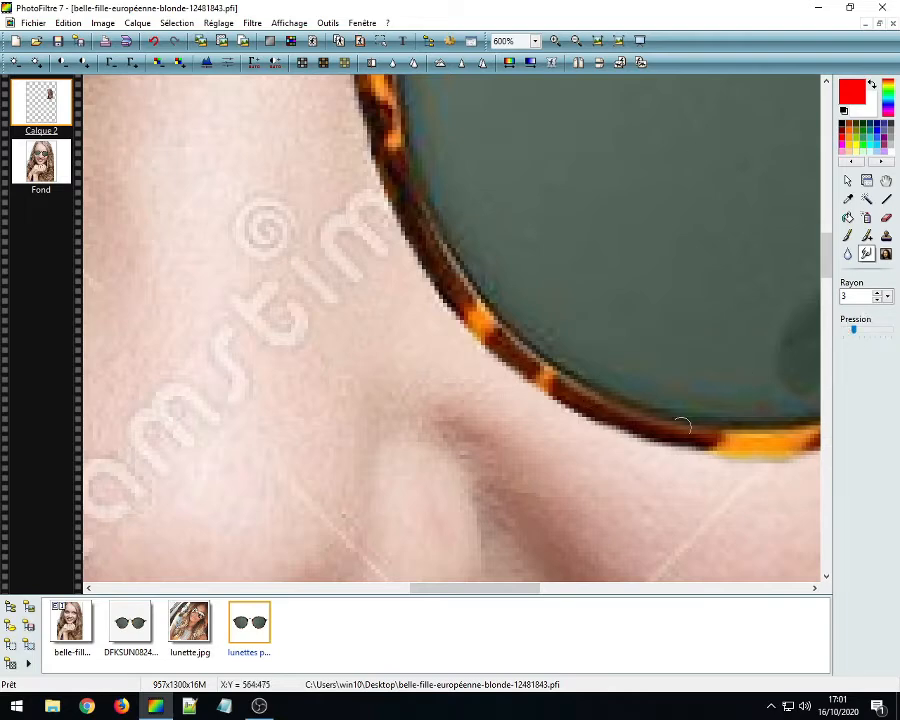
{"action": "scroll", "coordinate": [606, 430], "scroll_direction": "up", "scroll_amount": 1}
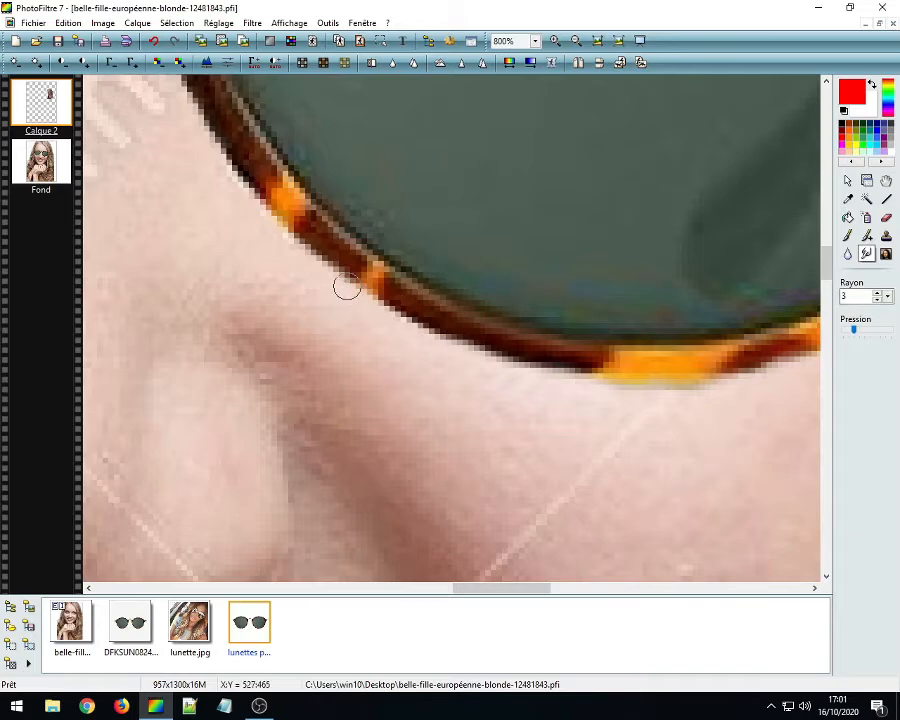
{"action": "left_click", "coordinate": [854, 297]}
{"action": "type", "text": "0"}
{"action": "key", "text": "BackSpace"}
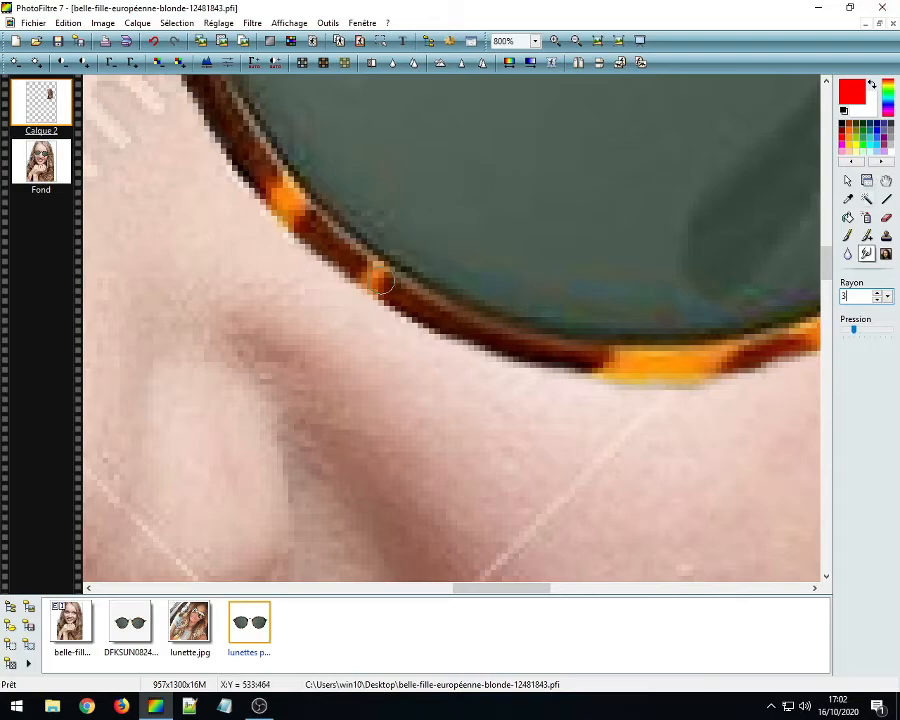
Step: Make the merged background Fond the active layer and set a low pressure for the Smudge tool
{"action": "scroll", "coordinate": [455, 249], "scroll_direction": "up", "scroll_amount": 1}
{"action": "scroll", "coordinate": [455, 249], "scroll_direction": "down", "scroll_amount": 4}
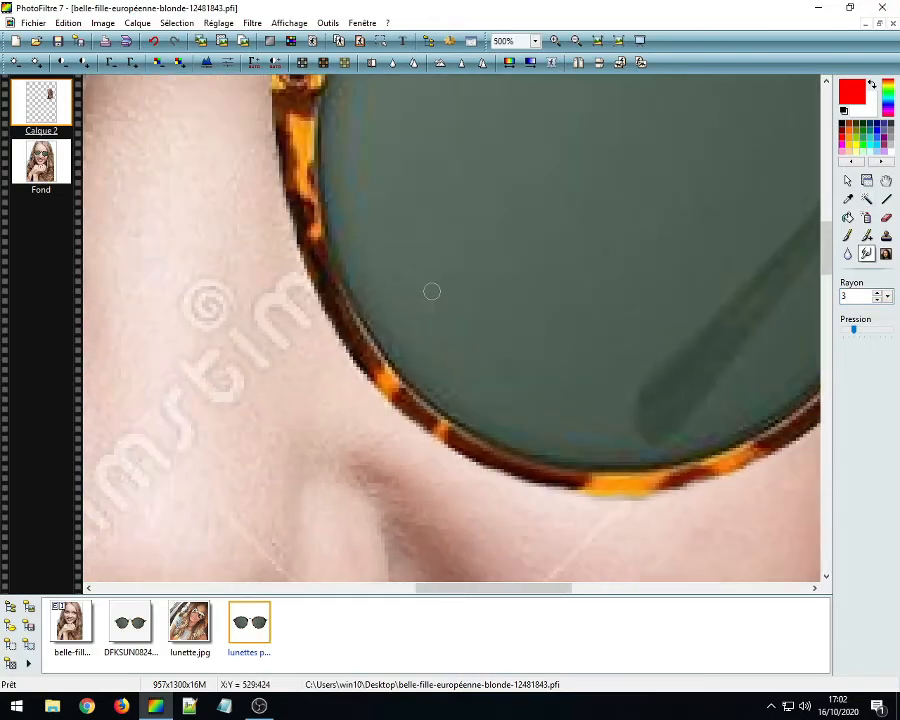
{"action": "scroll", "coordinate": [408, 460], "scroll_direction": "up", "scroll_amount": 1}
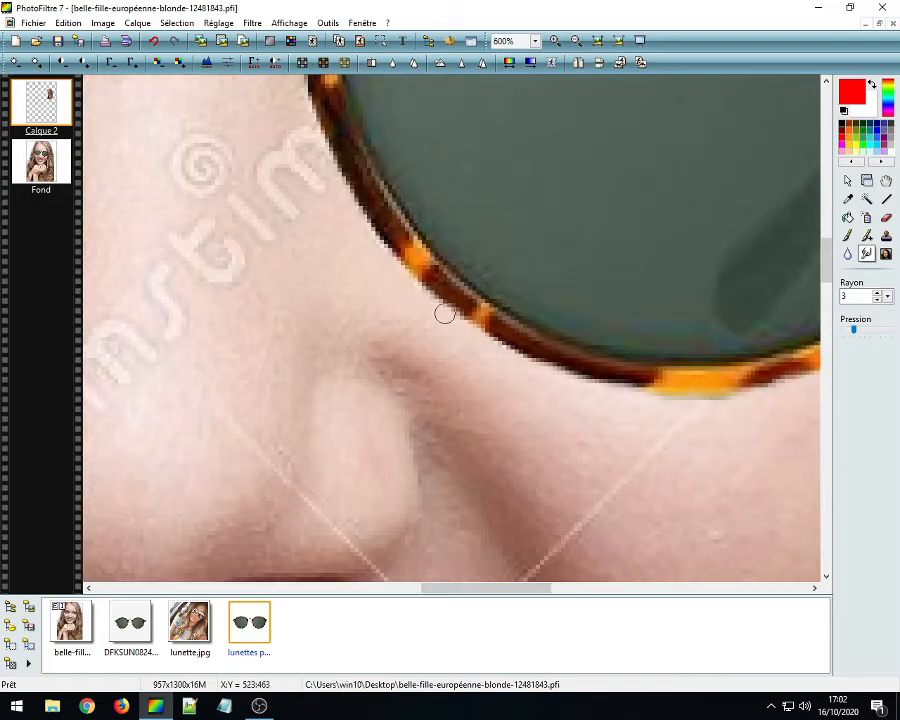
{"action": "scroll", "coordinate": [457, 288], "scroll_direction": "up", "scroll_amount": 1}
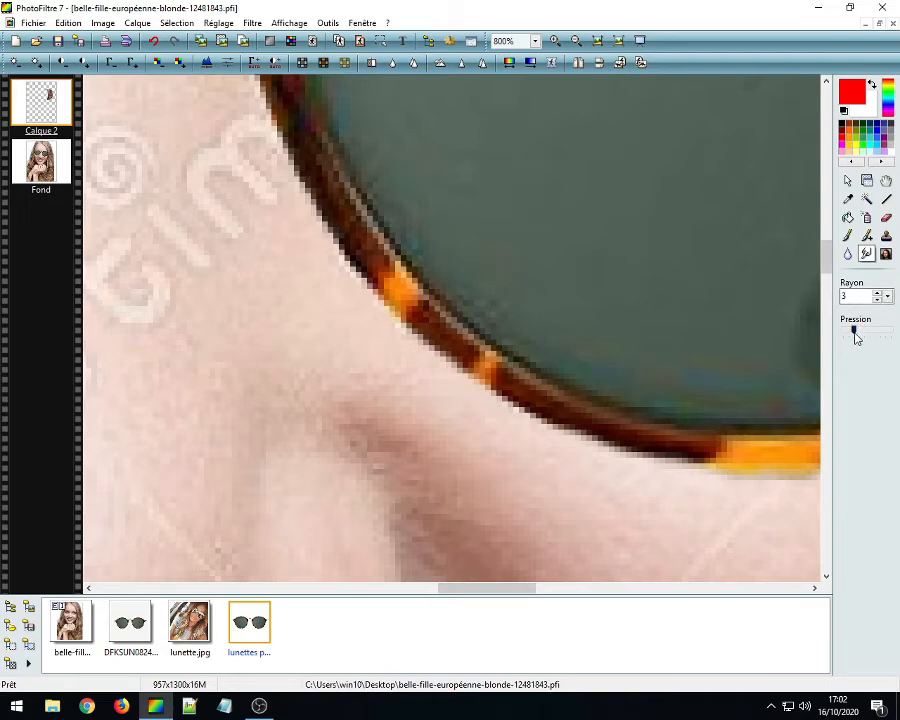
{"action": "left_click_drag", "start_coordinate": [855, 332], "coordinate": [870, 330]}
{"action": "left_click", "coordinate": [41, 160]}
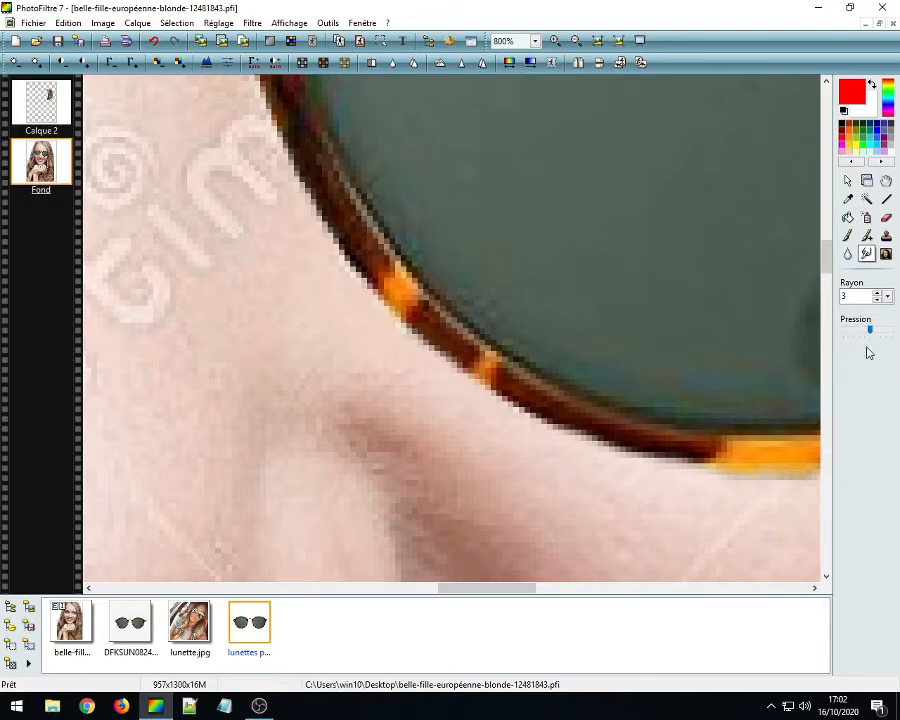
{"action": "left_click_drag", "start_coordinate": [863, 333], "coordinate": [853, 335]}
{"action": "scroll", "coordinate": [402, 347], "scroll_direction": "up", "scroll_amount": 1}
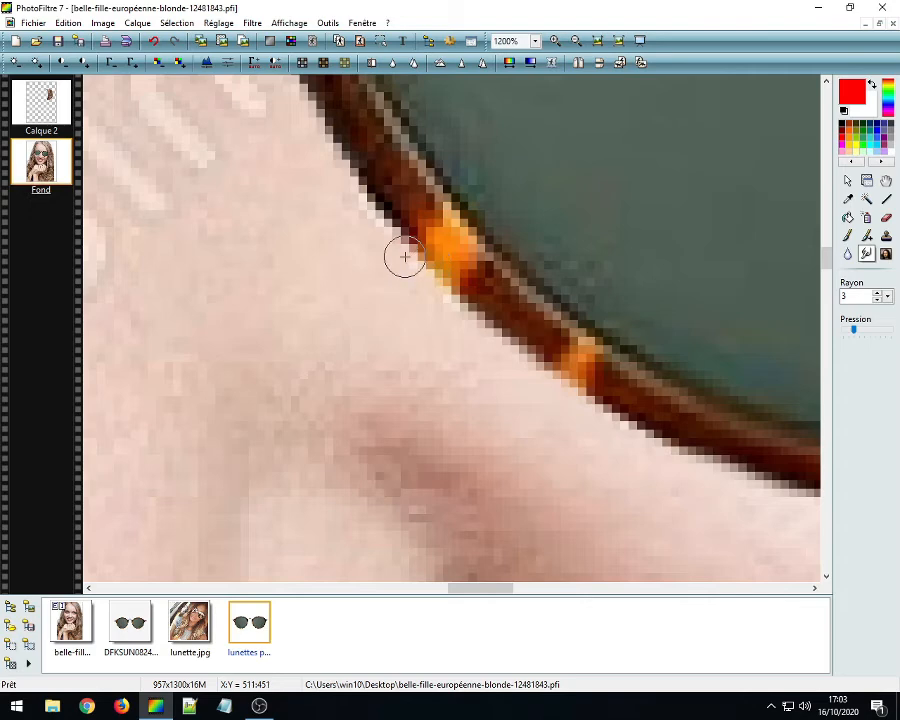
Step: Try to smudge the nose-side lower edge of the right lens frame into the skin, then undo the strokes
{"action": "mouse_move", "coordinate": [405, 257]}
{"action": "left_mouse_down"}
{"action": "mouse_move", "coordinate": [454, 315]}
{"action": "mouse_move", "coordinate": [531, 375]}
{"action": "mouse_move", "coordinate": [464, 323]}
{"action": "mouse_move", "coordinate": [388, 221]}
{"action": "mouse_move", "coordinate": [370, 215]}
{"action": "left_mouse_up"}
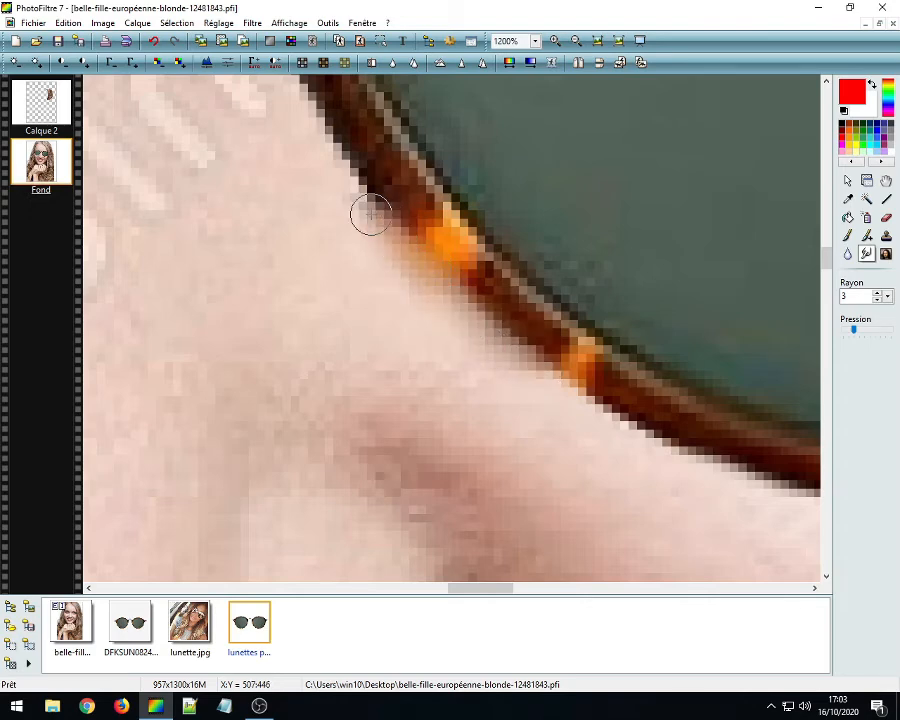
{"action": "scroll", "coordinate": [548, 416], "scroll_direction": "down", "scroll_amount": 1}
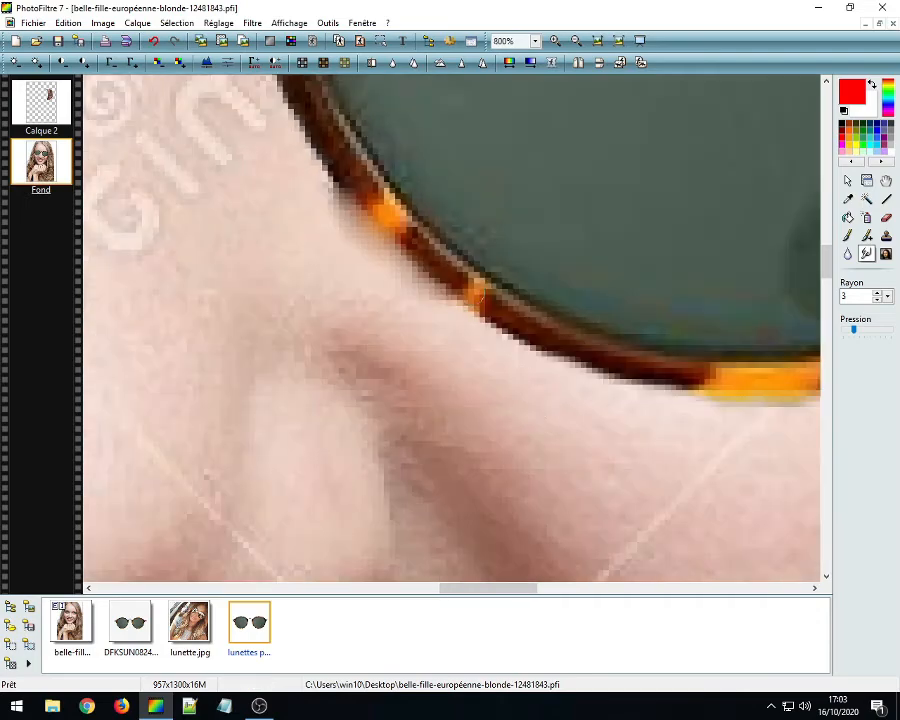
{"action": "scroll", "coordinate": [331, 163], "scroll_direction": "up", "scroll_amount": 1}
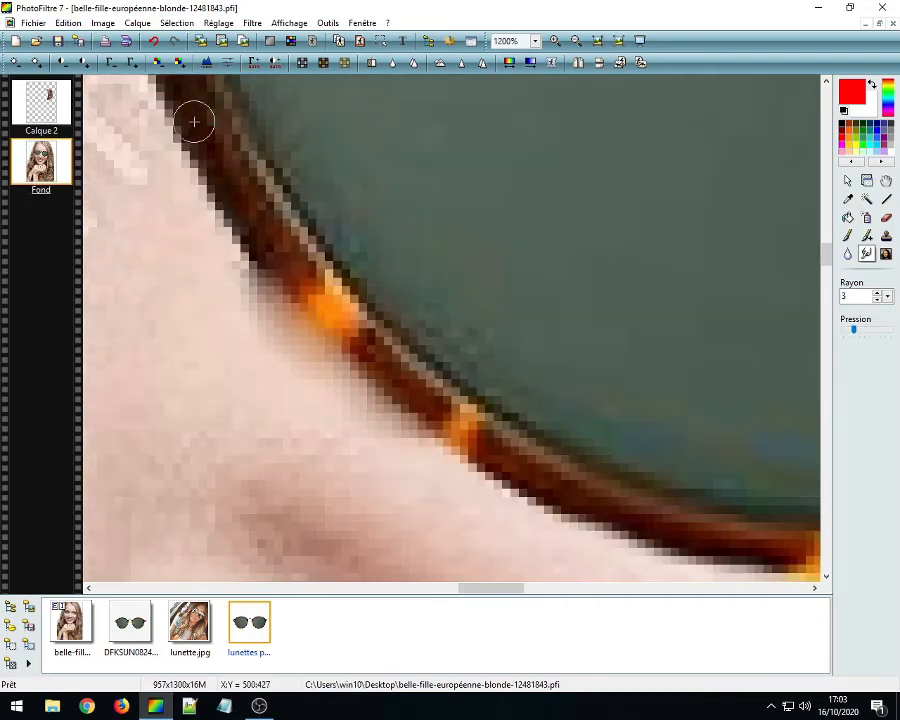
{"action": "mouse_move", "coordinate": [194, 121]}
{"action": "left_mouse_down"}
{"action": "mouse_move", "coordinate": [194, 239]}
{"action": "mouse_move", "coordinate": [261, 341]}
{"action": "left_mouse_up"}
{"action": "scroll", "coordinate": [261, 341], "scroll_direction": "down", "scroll_amount": 5}
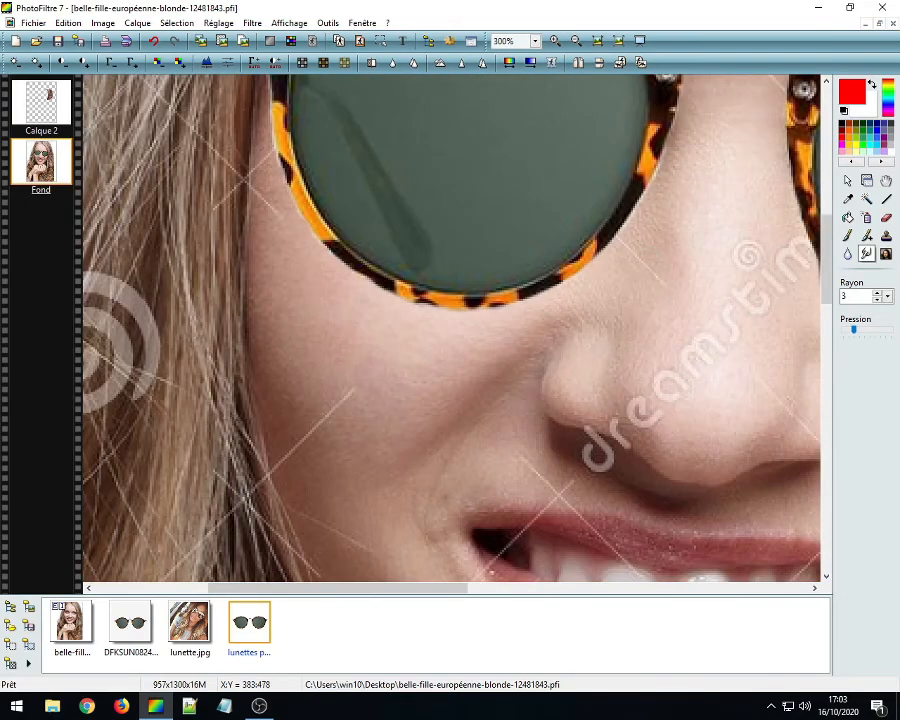
{"action": "scroll", "coordinate": [573, 371], "scroll_direction": "up", "scroll_amount": 2}
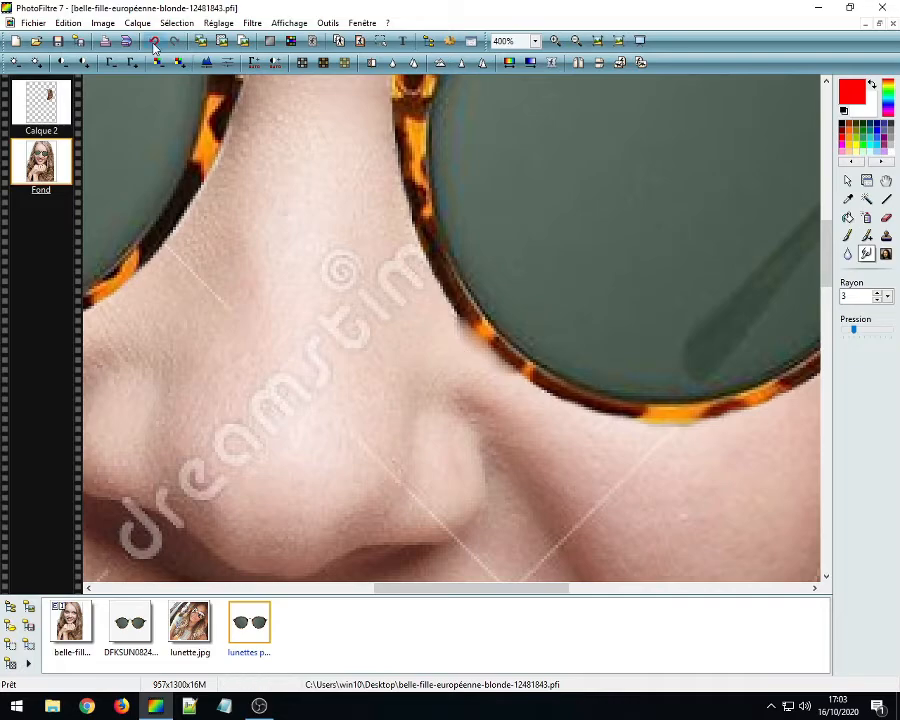
{"action": "scroll", "coordinate": [514, 368], "scroll_direction": "up", "scroll_amount": 2}
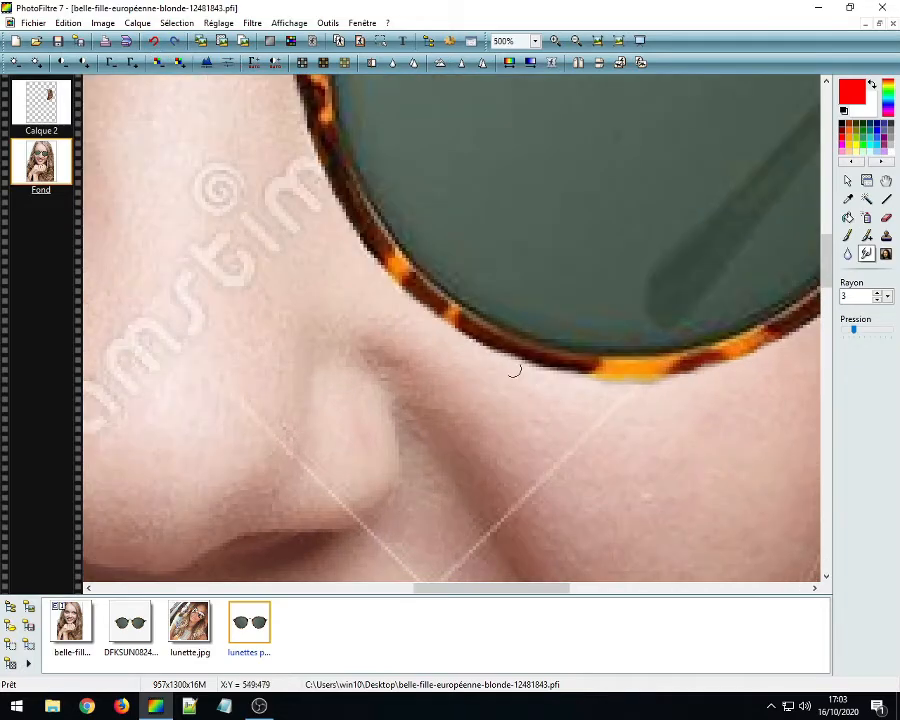
Step: Smudge the nose-side lower edge of the right lens frame lightly and check the blend with the skin
{"action": "scroll", "coordinate": [482, 365], "scroll_direction": "up", "scroll_amount": 6}
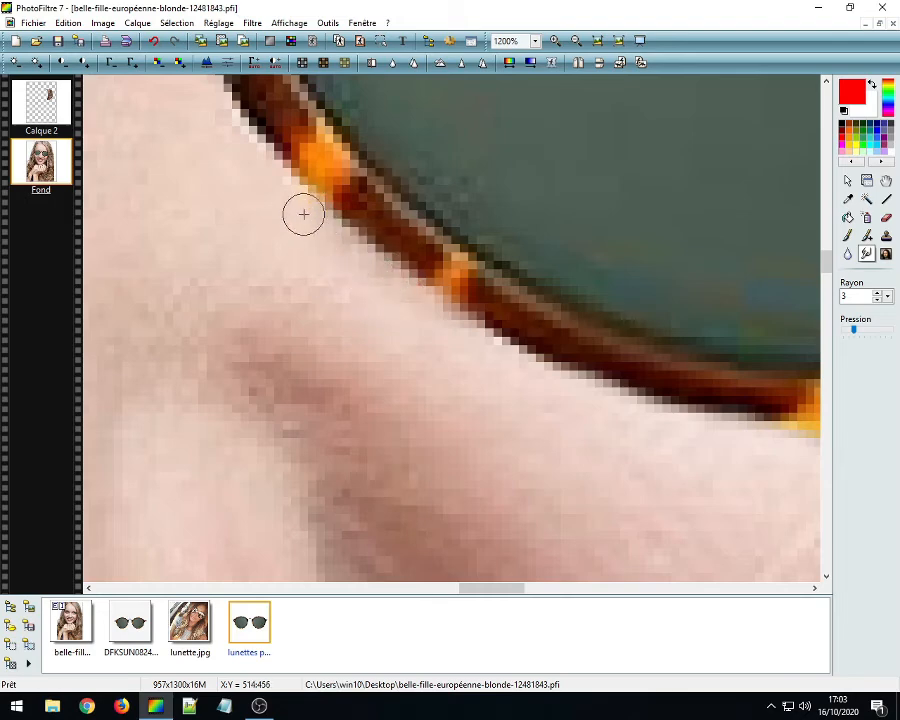
{"action": "scroll", "coordinate": [440, 295], "scroll_direction": "up", "scroll_amount": 1}
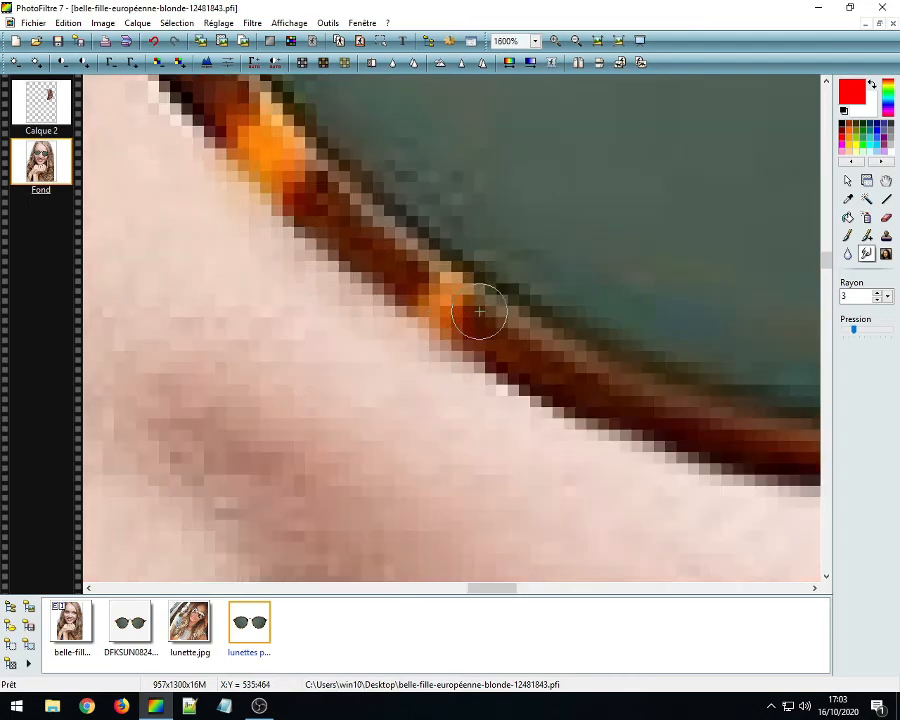
{"action": "scroll", "coordinate": [480, 312], "scroll_direction": "down", "scroll_amount": 5}
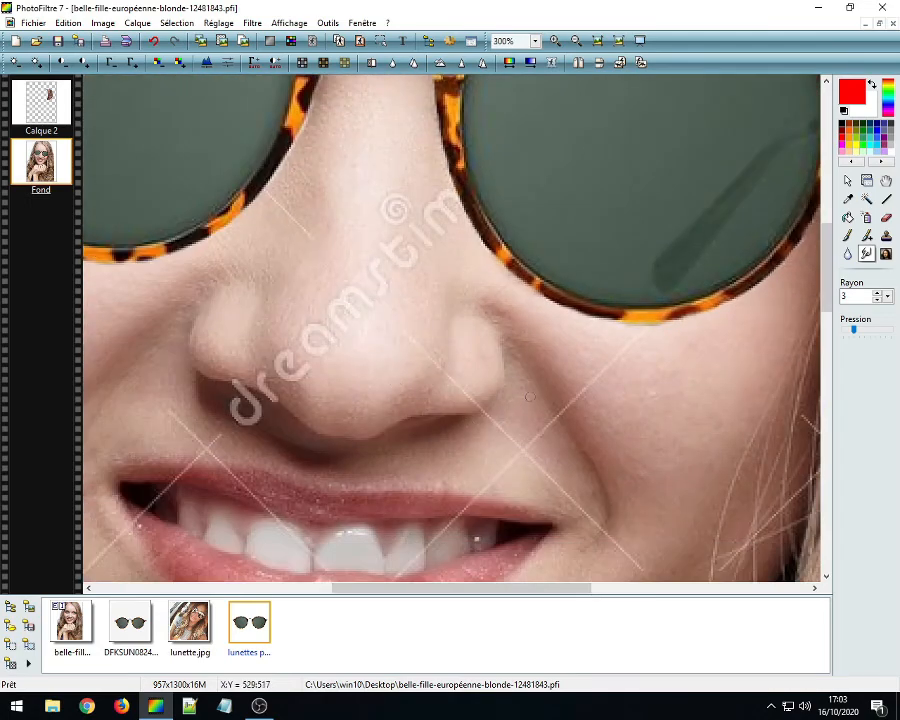
{"action": "scroll", "coordinate": [549, 313], "scroll_direction": "down", "scroll_amount": 1}
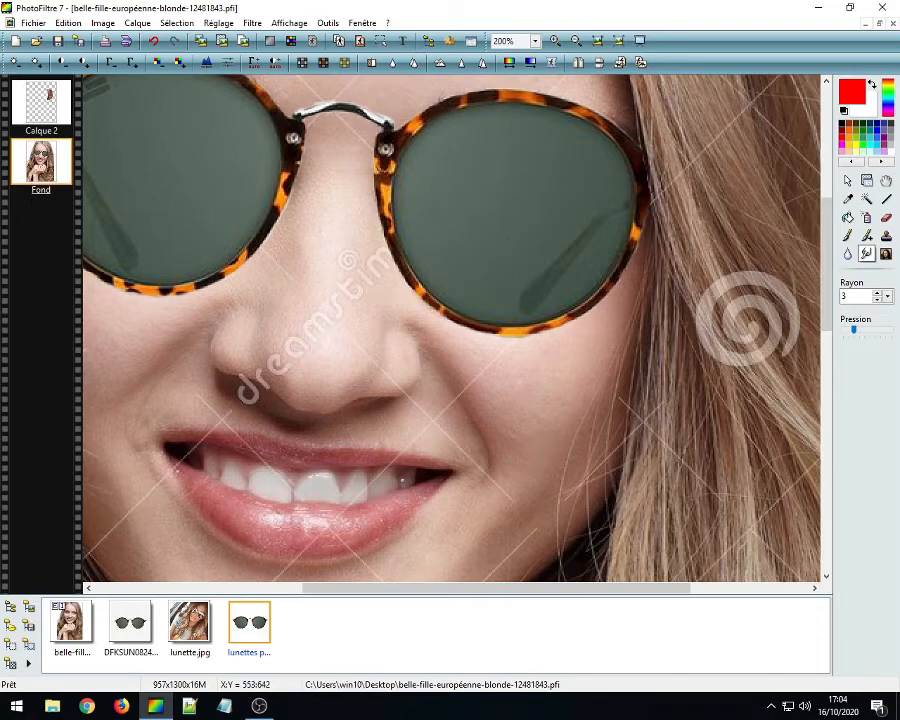
{"action": "scroll", "coordinate": [505, 322], "scroll_direction": "up", "scroll_amount": 1}
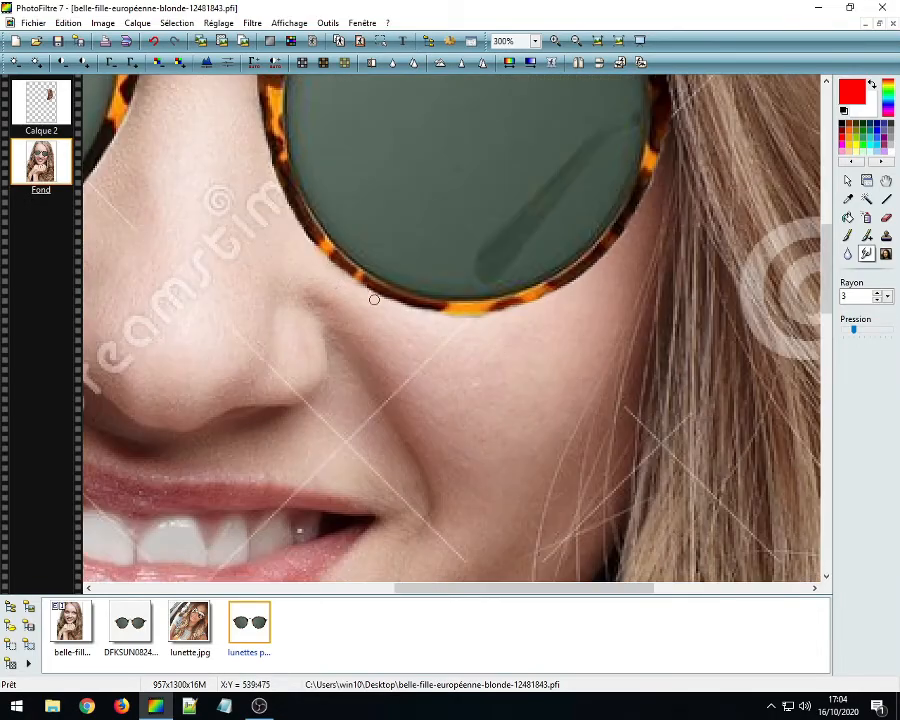
{"action": "scroll", "coordinate": [374, 299], "scroll_direction": "up", "scroll_amount": 4}
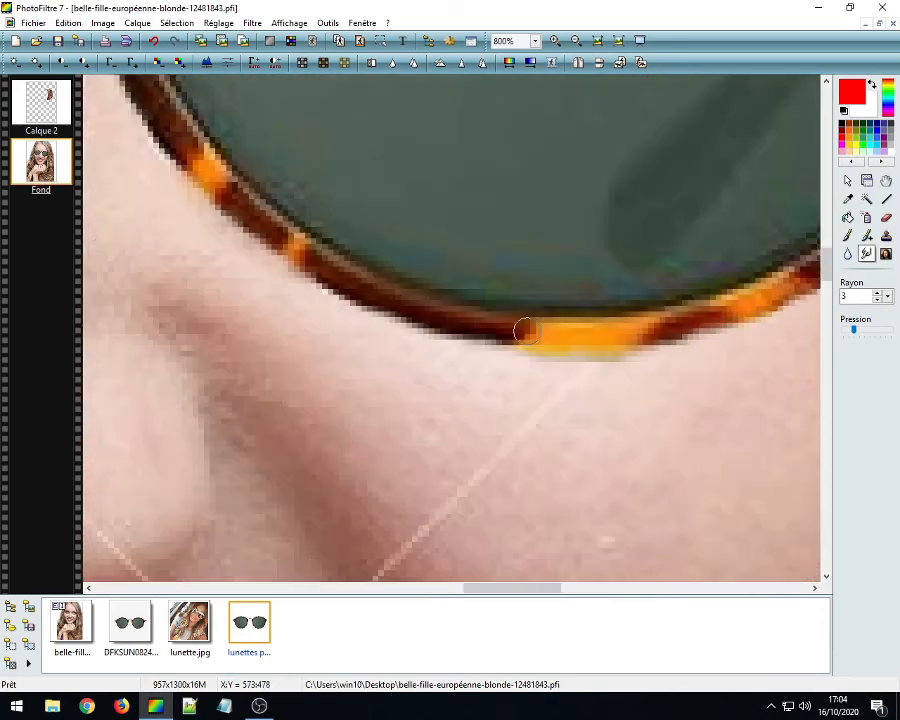
Step: Lower the Smudge pressure further and soften the lower outer edge of the right lens frame into the skin
{"action": "scroll", "coordinate": [352, 347], "scroll_direction": "up", "scroll_amount": 1}
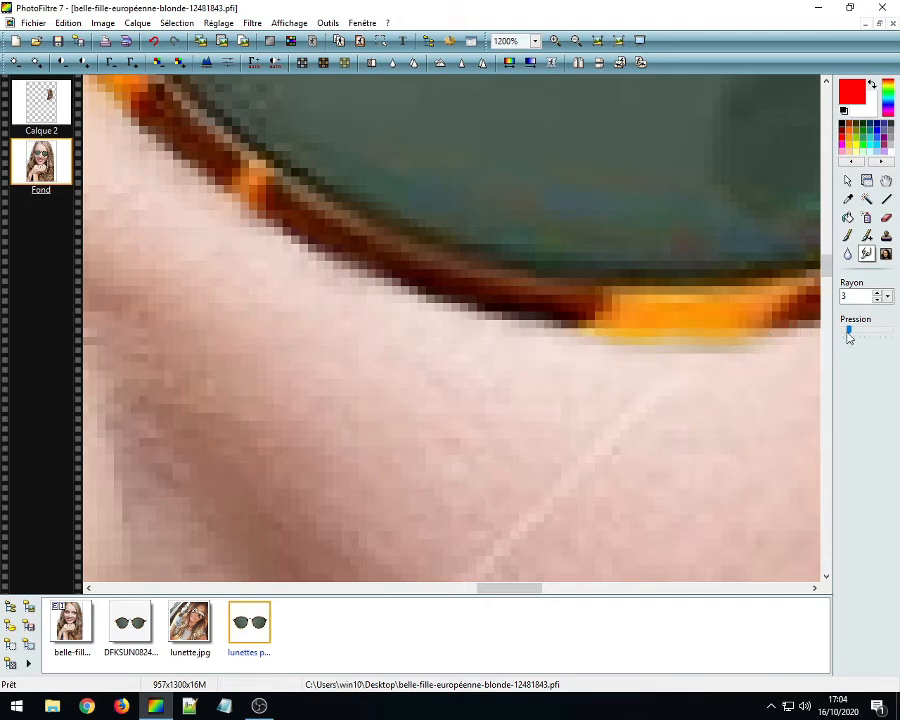
{"action": "scroll", "coordinate": [758, 389], "scroll_direction": "down", "scroll_amount": 1}
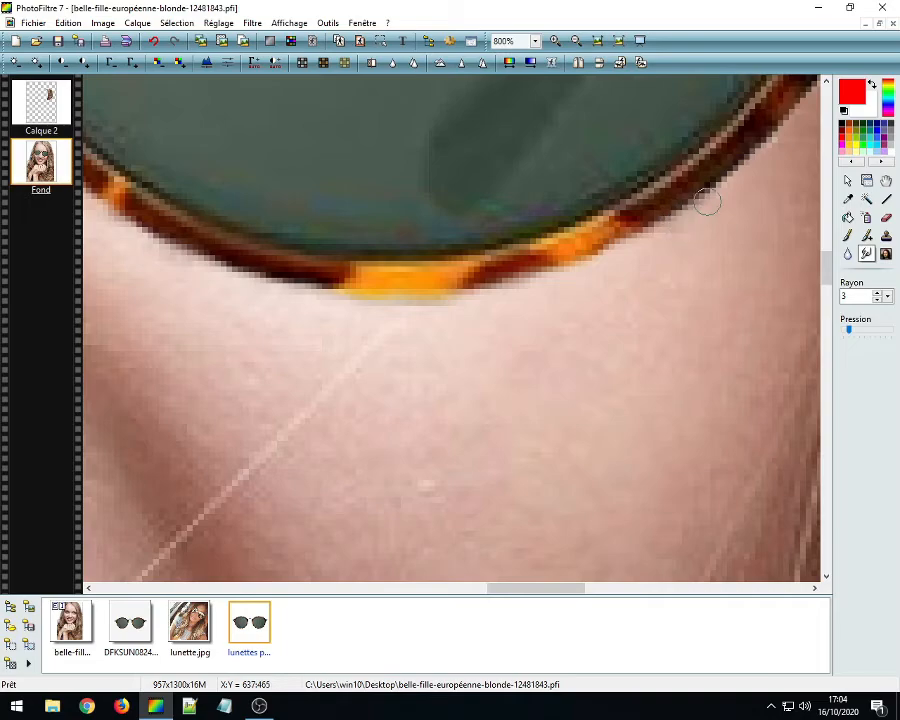
{"action": "scroll", "coordinate": [720, 179], "scroll_direction": "down", "scroll_amount": 1}
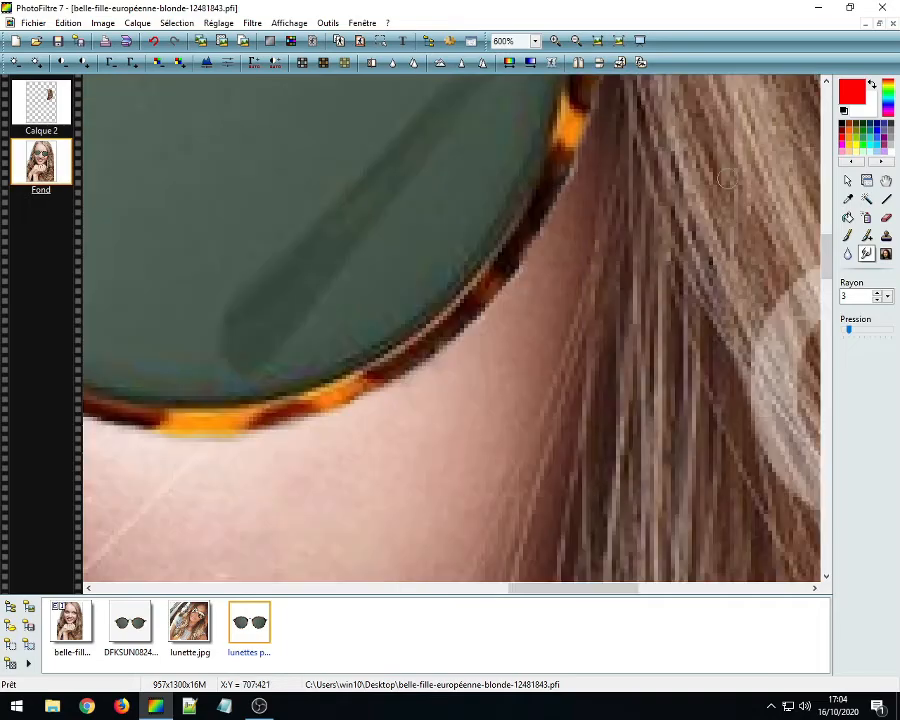
{"action": "scroll", "coordinate": [391, 386], "scroll_direction": "up", "scroll_amount": 1}
{"action": "scroll", "coordinate": [488, 308], "scroll_direction": "up", "scroll_amount": 2}
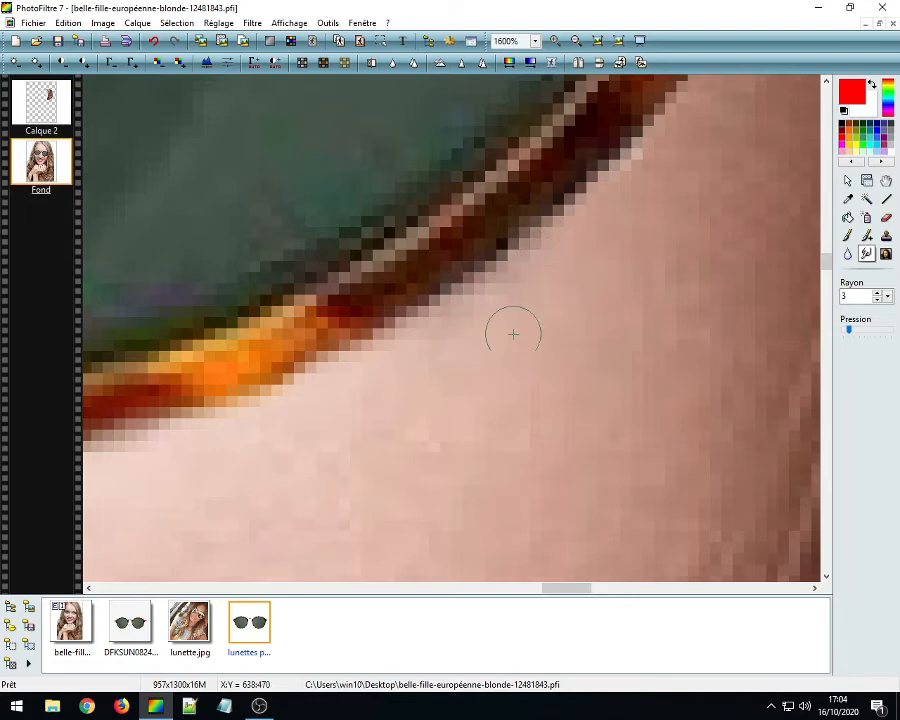
{"action": "scroll", "coordinate": [614, 221], "scroll_direction": "right", "scroll_amount": 2}
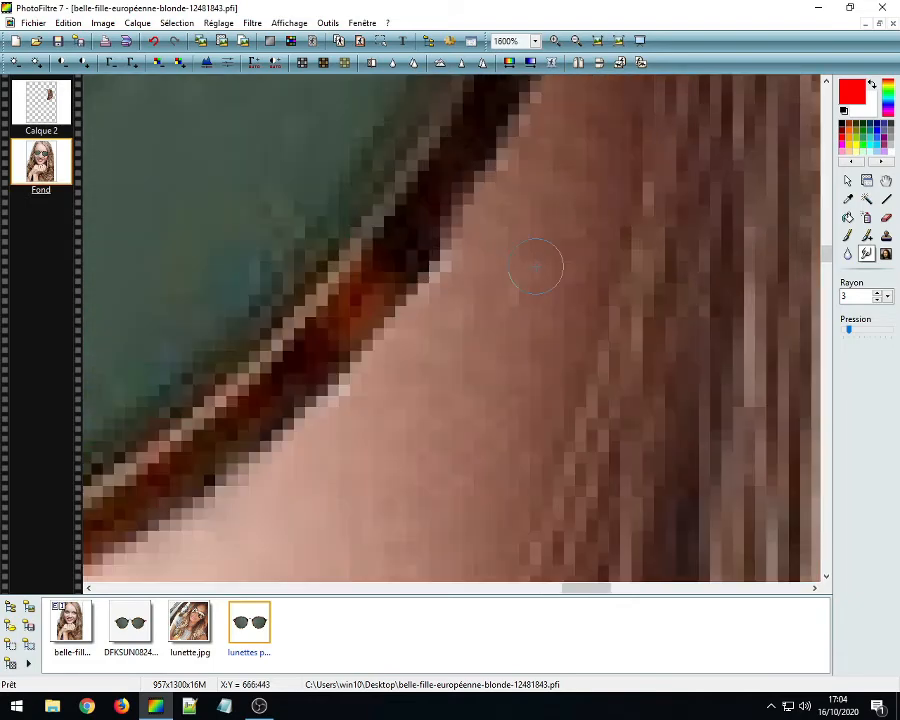
{"action": "scroll", "coordinate": [367, 323], "scroll_direction": "left", "scroll_amount": 2}
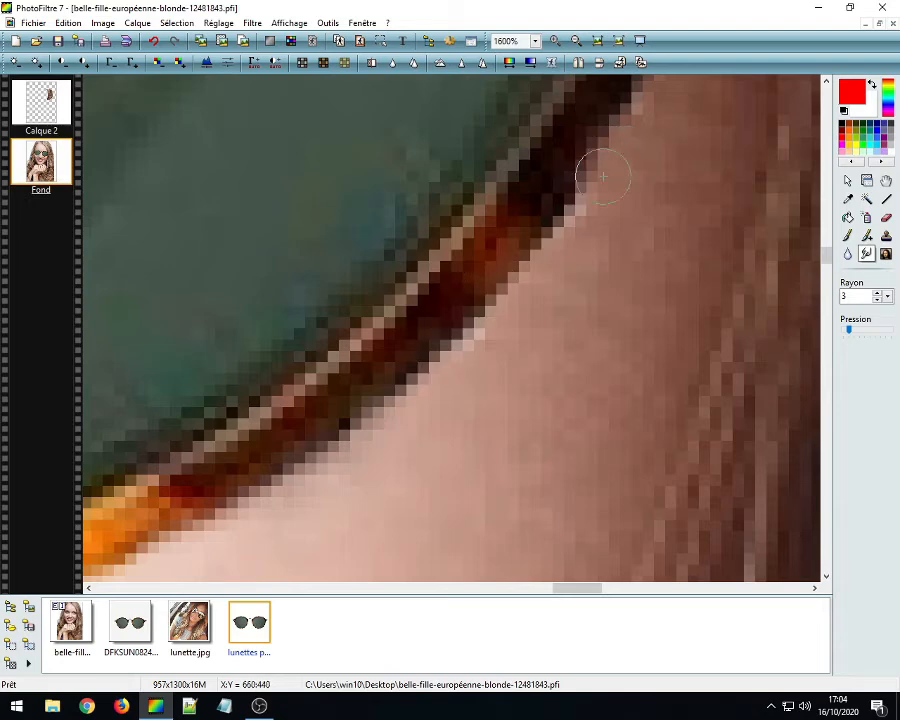
{"action": "mouse_move", "coordinate": [614, 154]}
{"action": "left_mouse_down"}
{"action": "mouse_move", "coordinate": [557, 217]}
{"action": "mouse_move", "coordinate": [547, 266]}
{"action": "mouse_move", "coordinate": [490, 334]}
{"action": "mouse_move", "coordinate": [423, 380]}
{"action": "mouse_move", "coordinate": [404, 414]}
{"action": "mouse_move", "coordinate": [321, 458]}
{"action": "mouse_move", "coordinate": [412, 435]}
{"action": "mouse_move", "coordinate": [518, 251]}
{"action": "mouse_move", "coordinate": [631, 92]}
{"action": "mouse_move", "coordinate": [476, 360]}
{"action": "mouse_move", "coordinate": [480, 347]}
{"action": "left_mouse_up"}
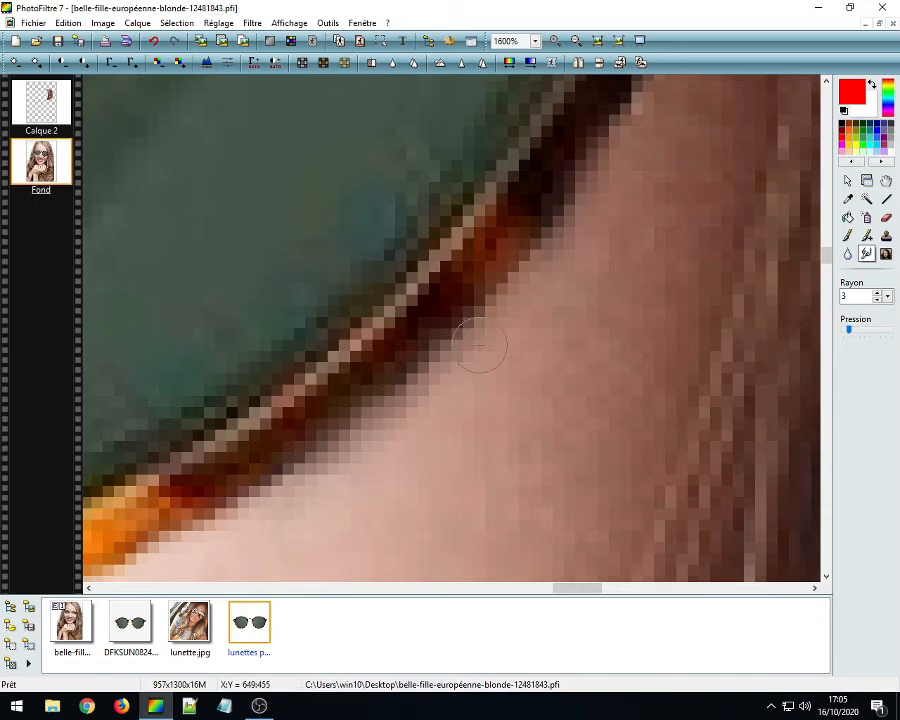
{"action": "scroll", "coordinate": [480, 347], "scroll_direction": "down", "scroll_amount": 4}
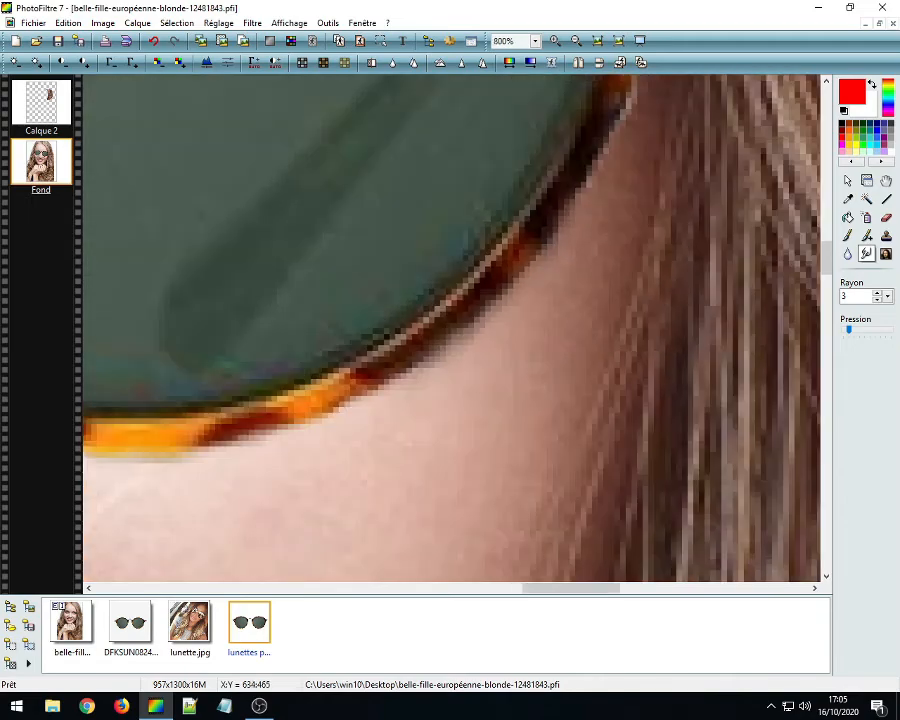
{"action": "scroll", "coordinate": [448, 359], "scroll_direction": "down", "scroll_amount": 3}
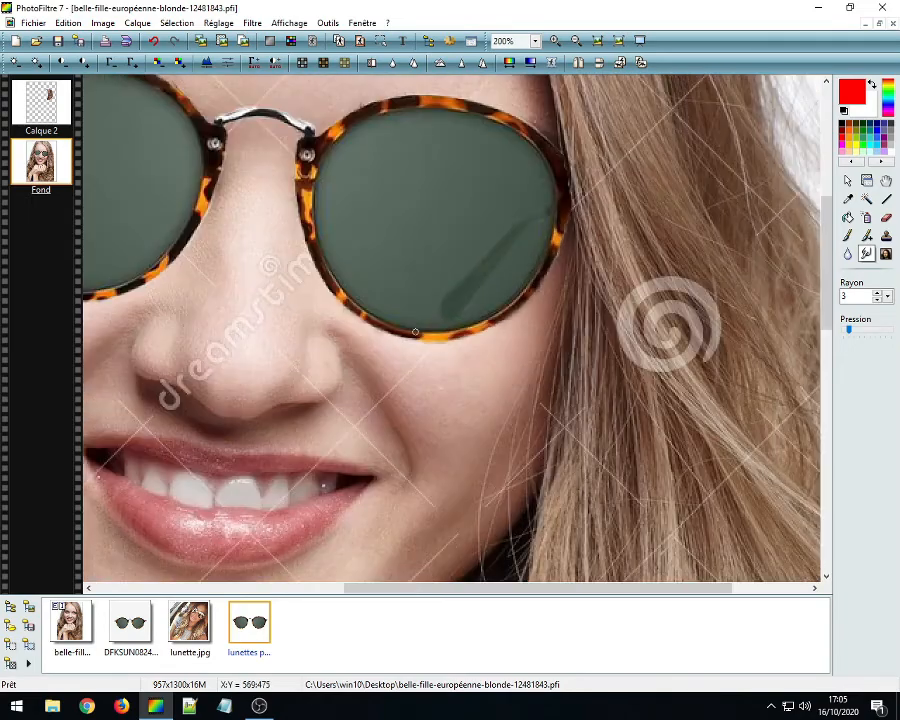
{"action": "scroll", "coordinate": [413, 354], "scroll_direction": "down", "scroll_amount": 1}
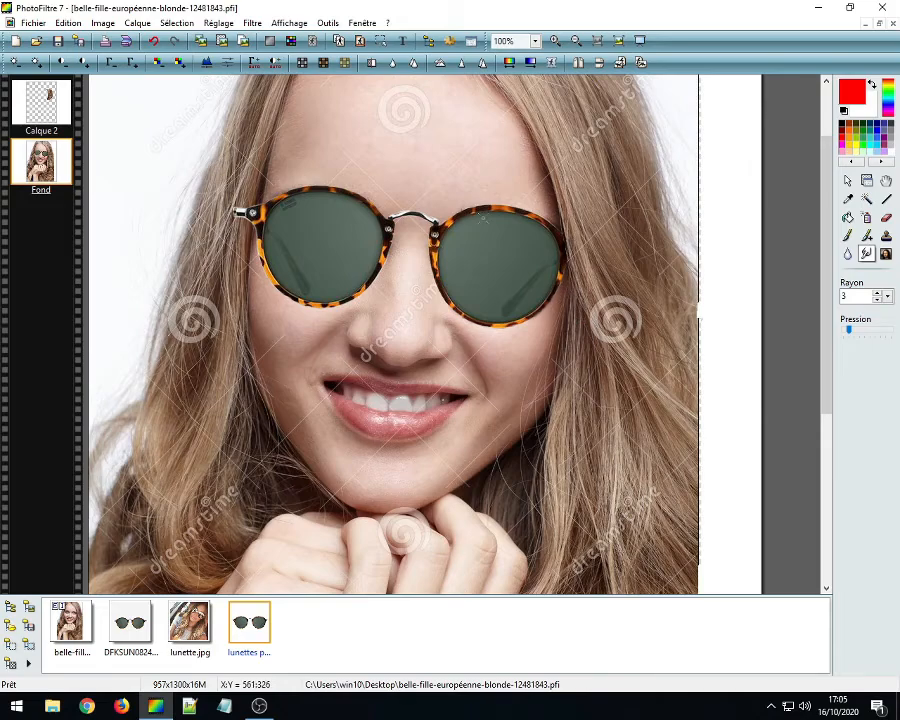
Step: Smudge the upper edge of the right lens frame into the forehead skin, from its top middle to the hair side
{"action": "scroll", "coordinate": [508, 214], "scroll_direction": "up", "scroll_amount": 5}
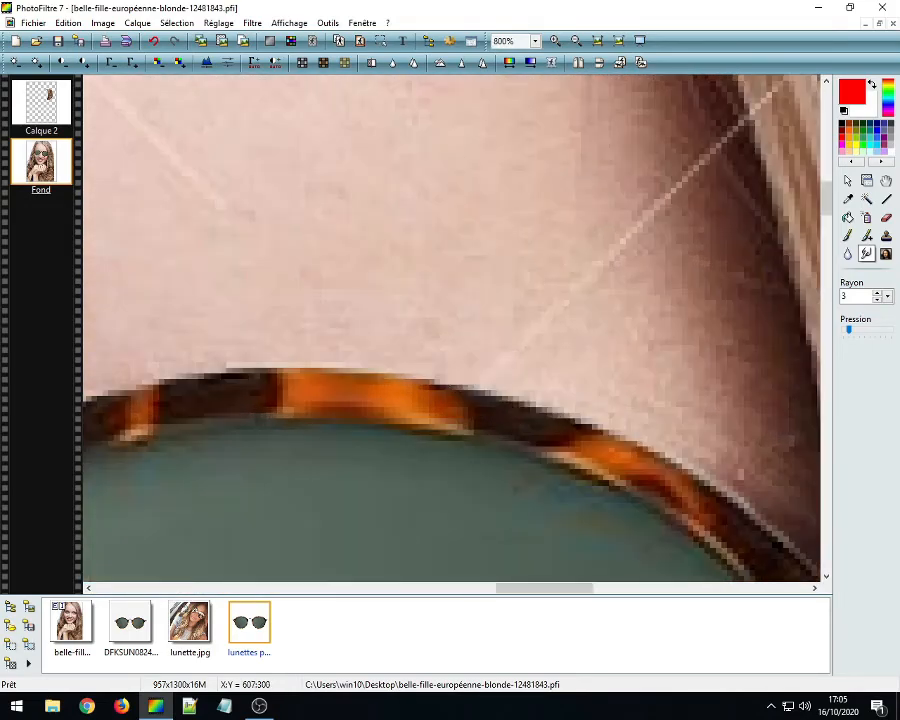
{"action": "scroll", "coordinate": [275, 272], "scroll_direction": "up", "scroll_amount": 1}
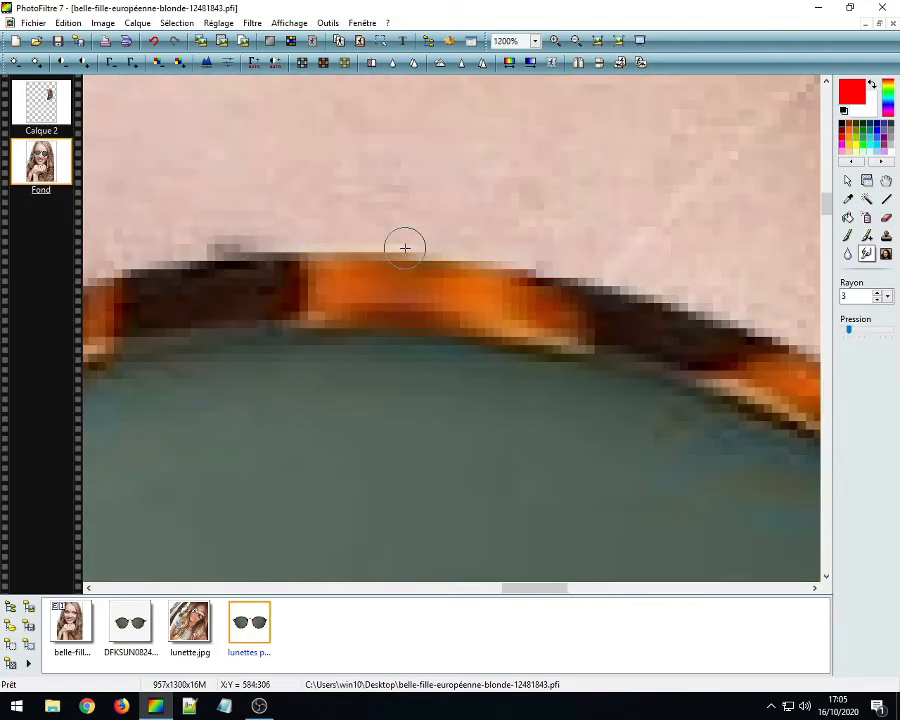
{"action": "left_click_drag", "start_coordinate": [464, 248], "coordinate": [725, 298]}
{"action": "left_click_drag", "start_coordinate": [275, 237], "coordinate": [545, 262]}
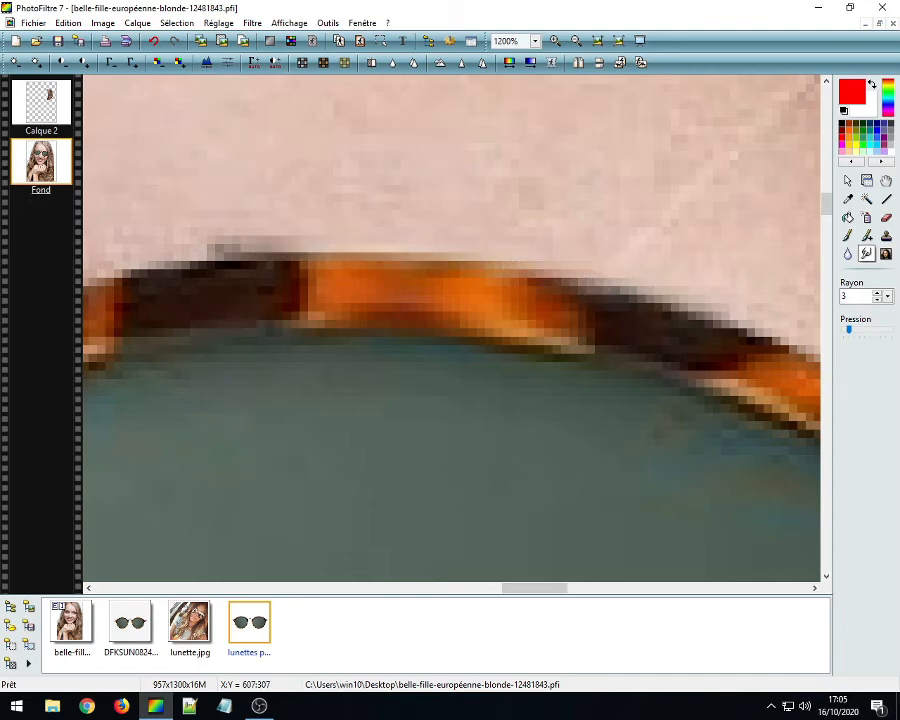
{"action": "left_click_drag", "start_coordinate": [599, 273], "coordinate": [725, 307]}
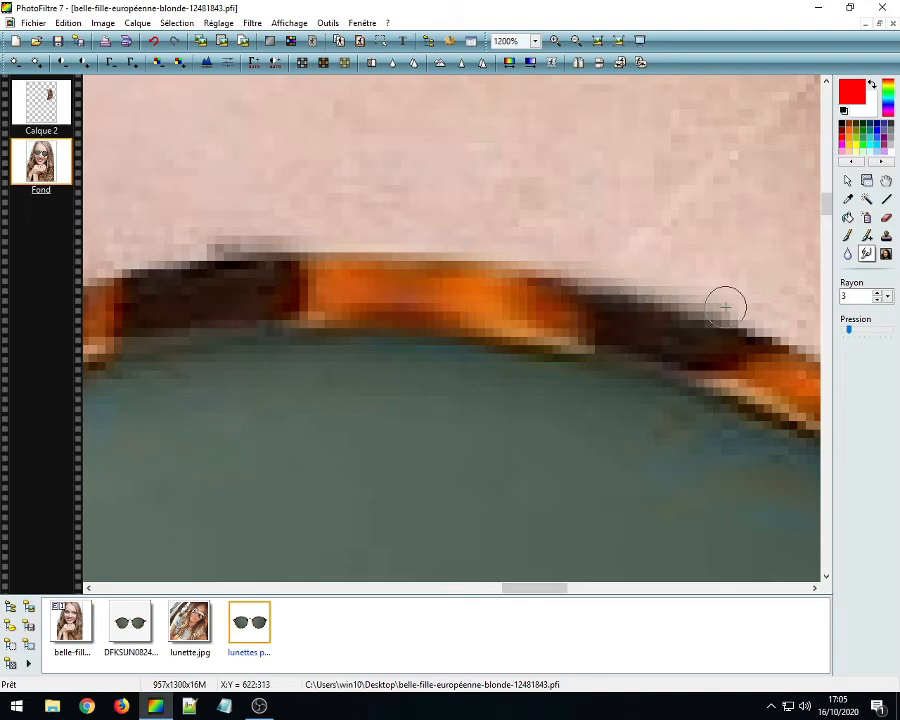
{"action": "scroll", "coordinate": [729, 337], "scroll_direction": "down", "scroll_amount": 1}
{"action": "scroll", "coordinate": [530, 428], "scroll_direction": "up", "scroll_amount": 1}
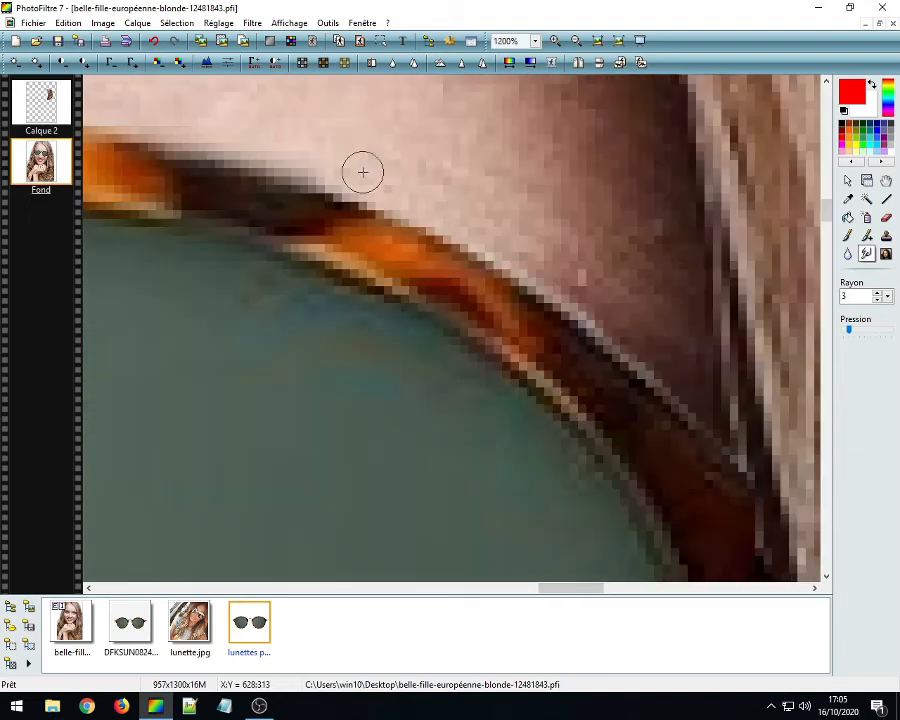
{"action": "mouse_move", "coordinate": [346, 181]}
{"action": "left_mouse_down"}
{"action": "mouse_move", "coordinate": [422, 206]}
{"action": "mouse_move", "coordinate": [530, 272]}
{"action": "mouse_move", "coordinate": [590, 290]}
{"action": "mouse_move", "coordinate": [599, 325]}
{"action": "mouse_move", "coordinate": [667, 367]}
{"action": "mouse_move", "coordinate": [548, 272]}
{"action": "mouse_move", "coordinate": [564, 299]}
{"action": "mouse_move", "coordinate": [625, 324]}
{"action": "mouse_move", "coordinate": [633, 349]}
{"action": "mouse_move", "coordinate": [749, 474]}
{"action": "left_mouse_up"}
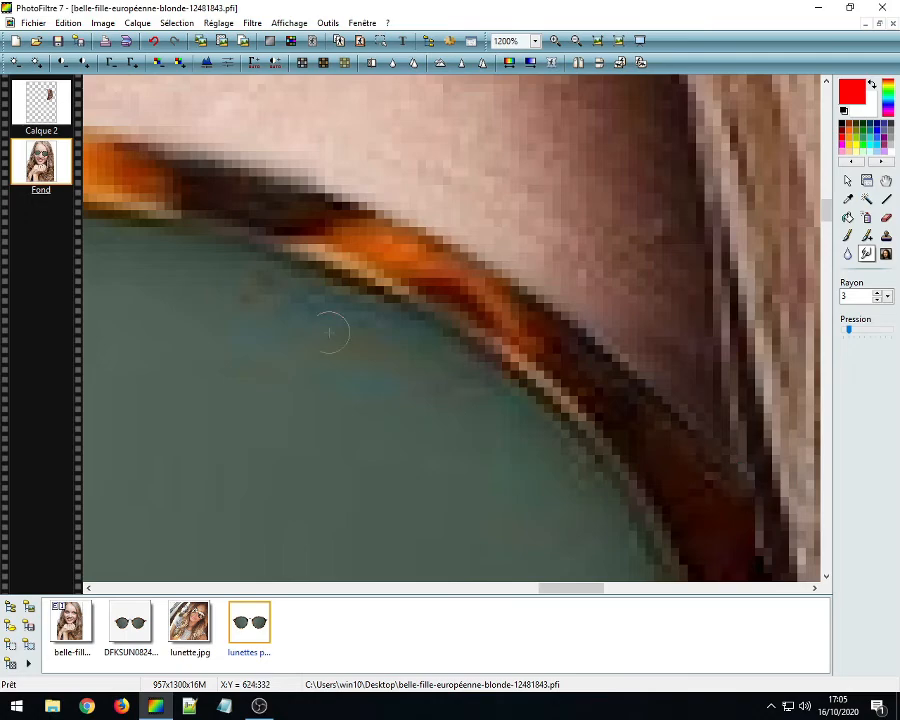
{"action": "scroll", "coordinate": [333, 332], "scroll_direction": "down", "scroll_amount": 2}
{"action": "scroll", "coordinate": [242, 335], "scroll_direction": "down", "scroll_amount": 4}
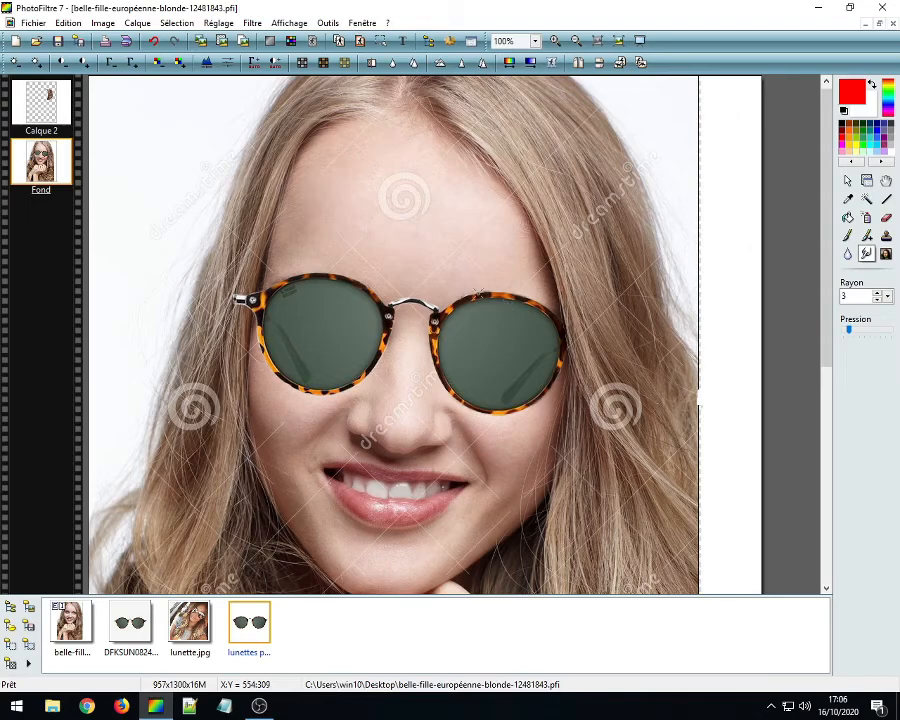
Step: Smudge the nose-side part of the right lens frame's upper edge to remove the jagged dark pixels
{"action": "scroll", "coordinate": [463, 322], "scroll_direction": "up", "scroll_amount": 3}
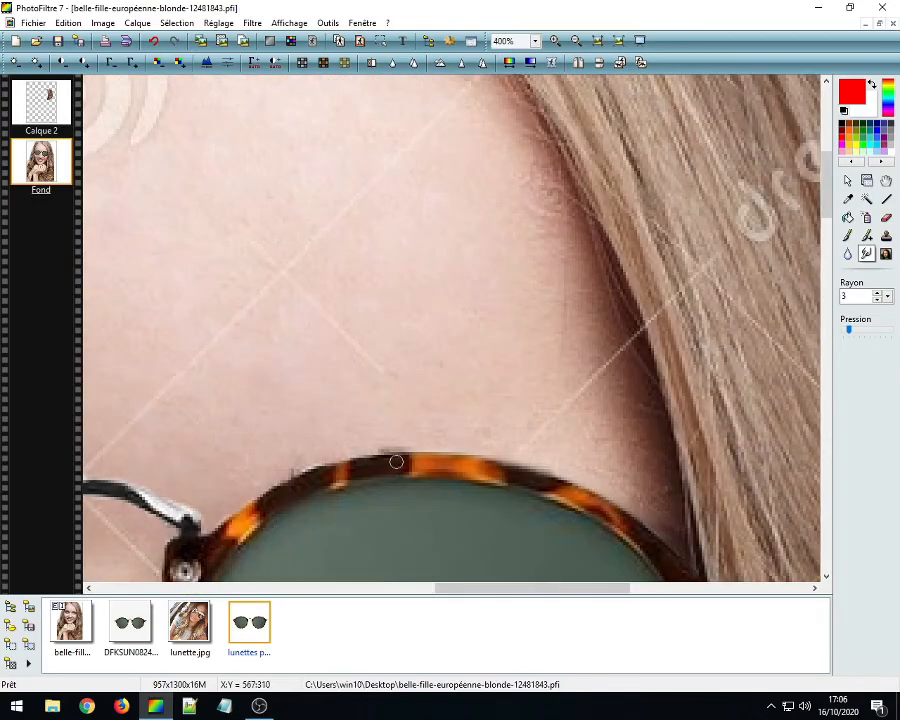
{"action": "scroll", "coordinate": [396, 462], "scroll_direction": "up", "scroll_amount": 2}
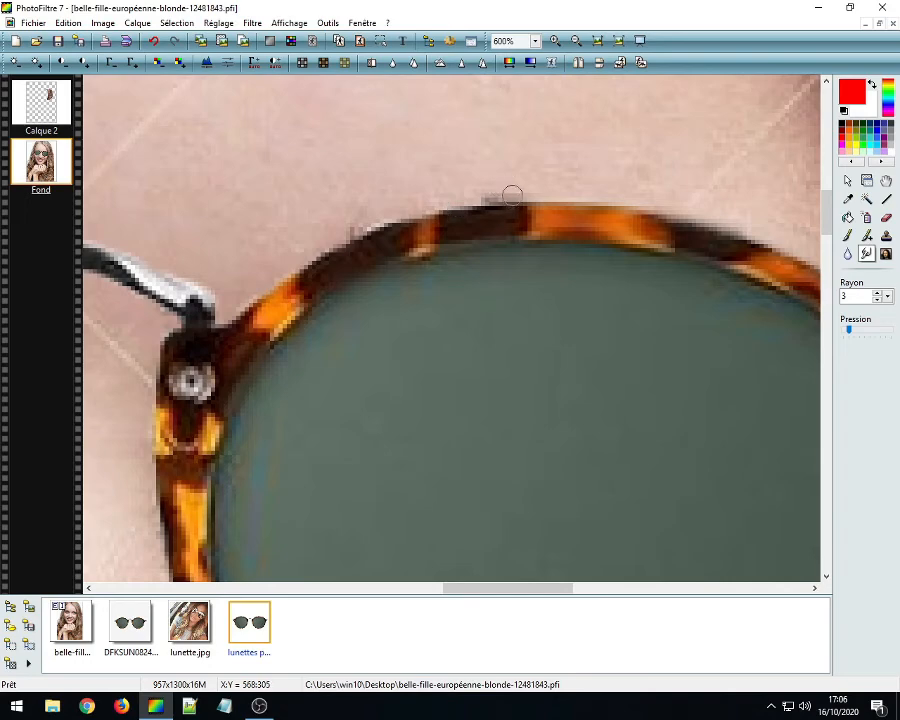
{"action": "mouse_move", "coordinate": [453, 204]}
{"action": "left_mouse_down"}
{"action": "mouse_move", "coordinate": [396, 209]}
{"action": "mouse_move", "coordinate": [358, 225]}
{"action": "mouse_move", "coordinate": [229, 314]}
{"action": "mouse_move", "coordinate": [215, 293]}
{"action": "mouse_move", "coordinate": [123, 244]}
{"action": "left_mouse_up"}
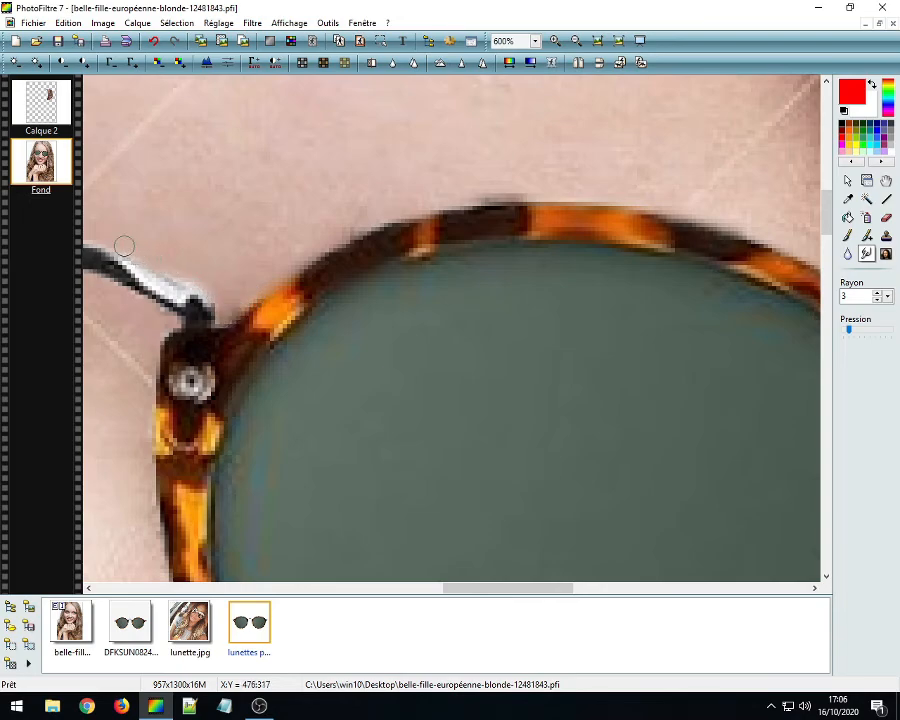
Step: Smudge the upper edge of the metal bridge and continue along the nose-side upper edge of the left lens frame
{"action": "scroll", "coordinate": [123, 242], "scroll_direction": "down", "scroll_amount": 1}
{"action": "scroll", "coordinate": [336, 372], "scroll_direction": "up", "scroll_amount": 1}
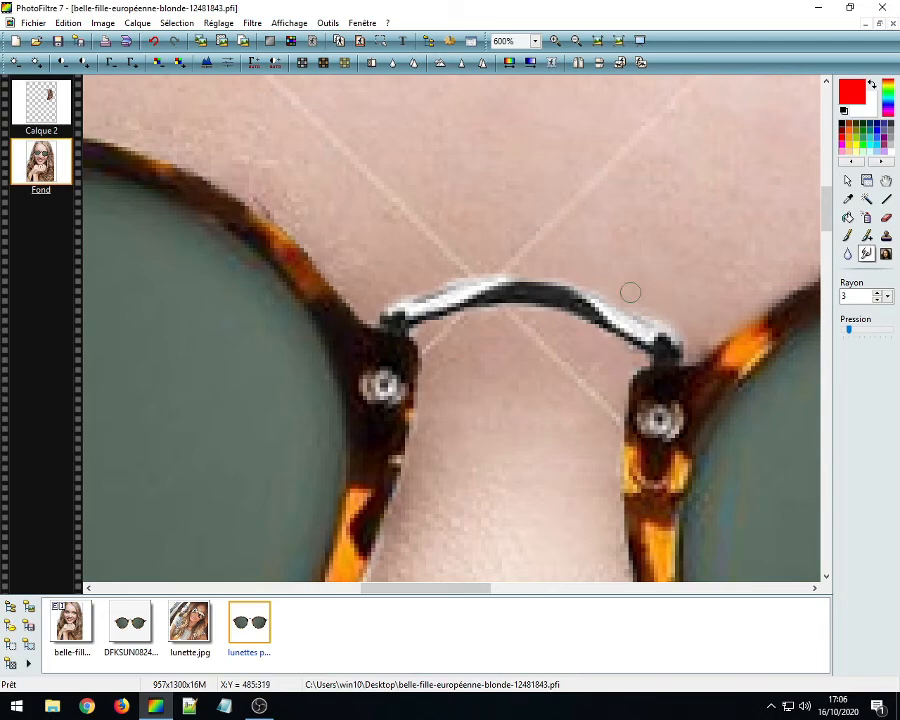
{"action": "mouse_move", "coordinate": [596, 288]}
{"action": "left_mouse_down"}
{"action": "mouse_move", "coordinate": [550, 271]}
{"action": "mouse_move", "coordinate": [469, 267]}
{"action": "mouse_move", "coordinate": [381, 300]}
{"action": "mouse_move", "coordinate": [368, 322]}
{"action": "mouse_move", "coordinate": [364, 304]}
{"action": "mouse_move", "coordinate": [285, 219]}
{"action": "mouse_move", "coordinate": [179, 157]}
{"action": "left_mouse_up"}
Step: Soften the edges around the left lens's outer hinge so they blend into the hair and temple
{"action": "scroll", "coordinate": [203, 209], "scroll_direction": "down", "scroll_amount": 1}
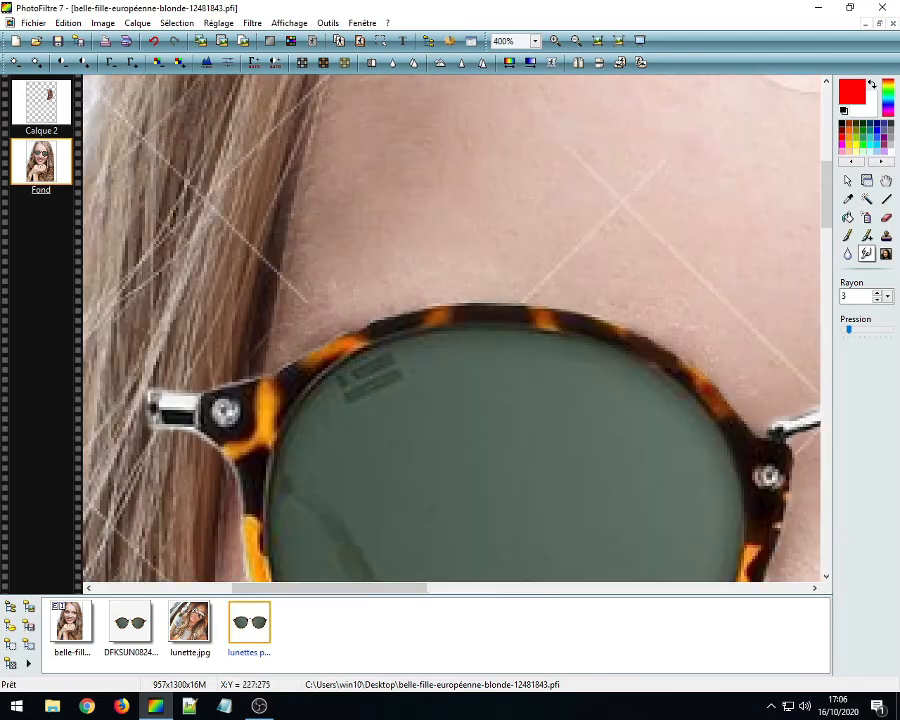
{"action": "scroll", "coordinate": [270, 437], "scroll_direction": "up", "scroll_amount": 1}
{"action": "scroll", "coordinate": [448, 233], "scroll_direction": "up", "scroll_amount": 1}
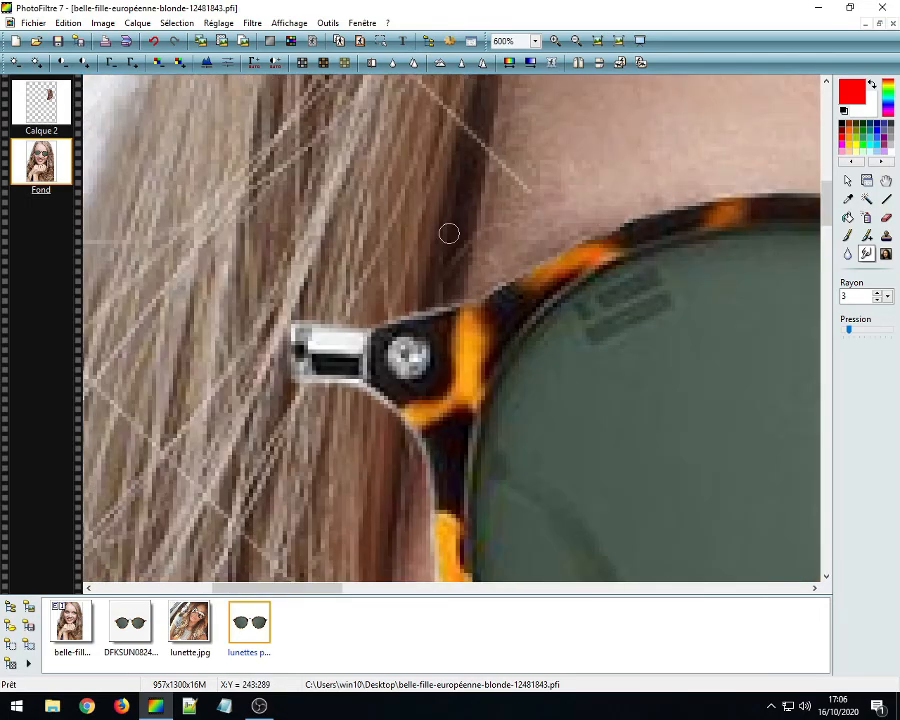
{"action": "scroll", "coordinate": [478, 396], "scroll_direction": "up", "scroll_amount": 2}
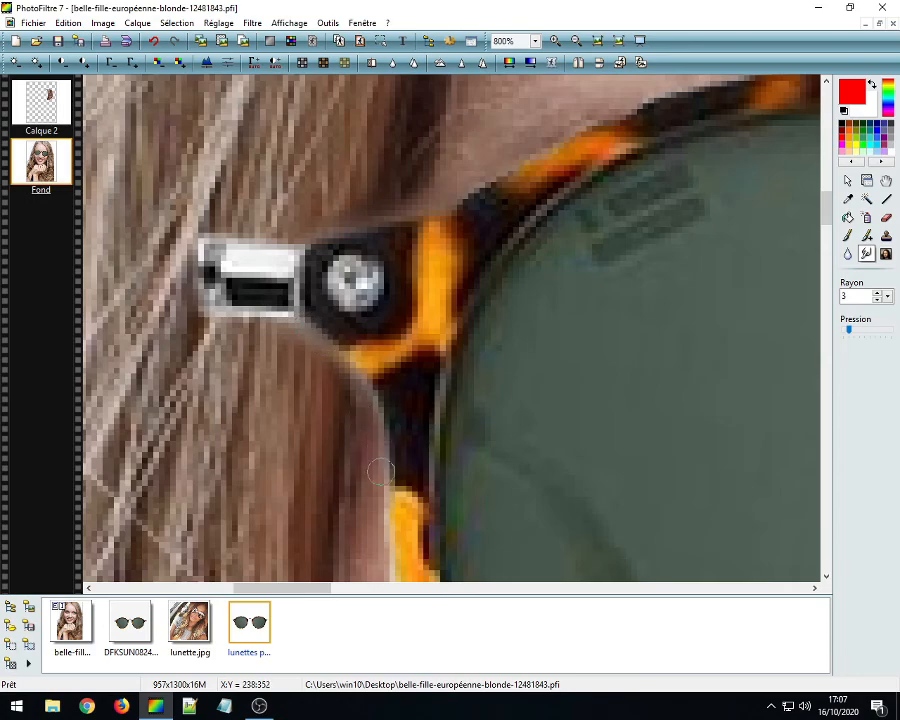
Step: Smudge the outer and lower edges of the left lens frame into the cheek skin
{"action": "scroll", "coordinate": [280, 358], "scroll_direction": "down", "scroll_amount": 3}
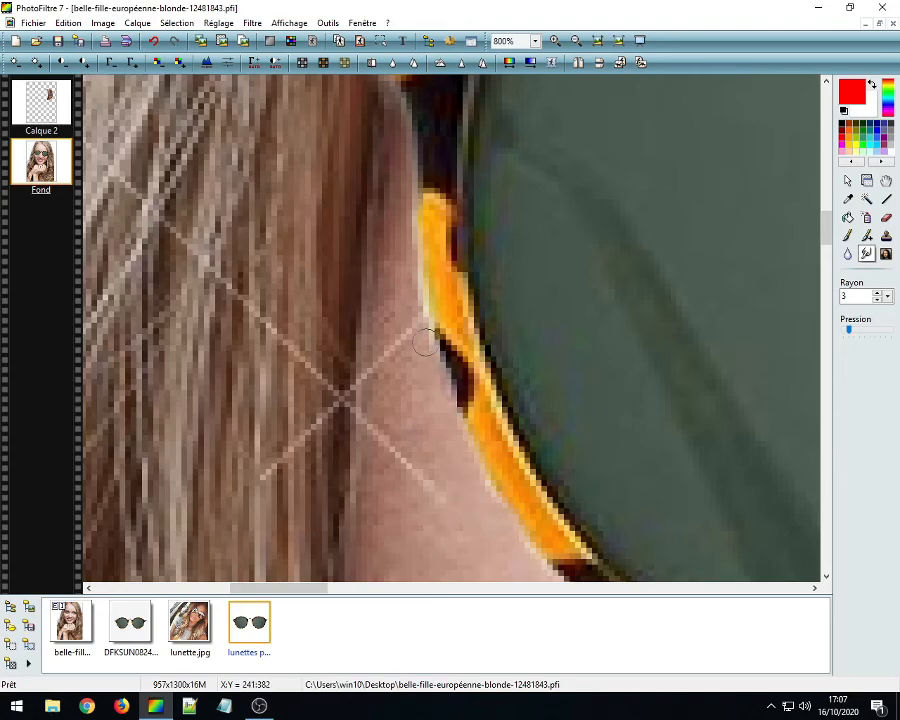
{"action": "mouse_move", "coordinate": [427, 342]}
{"action": "left_mouse_down"}
{"action": "mouse_move", "coordinate": [415, 251]}
{"action": "mouse_move", "coordinate": [404, 302]}
{"action": "mouse_move", "coordinate": [414, 280]}
{"action": "mouse_move", "coordinate": [412, 220]}
{"action": "left_mouse_up"}
{"action": "scroll", "coordinate": [428, 368], "scroll_direction": "down", "scroll_amount": 2}
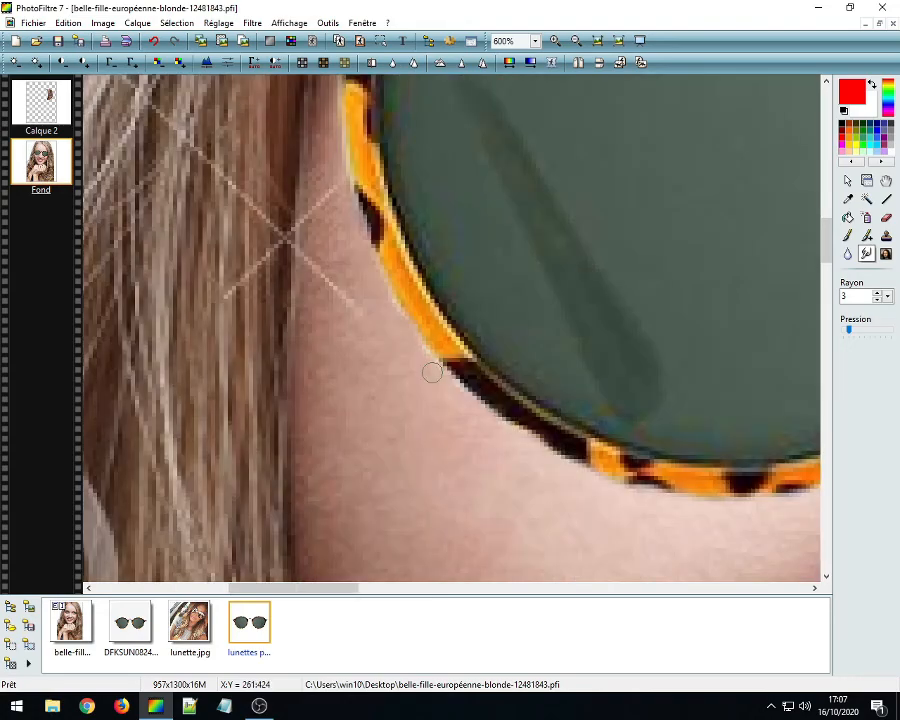
{"action": "mouse_move", "coordinate": [371, 203]}
{"action": "left_mouse_down"}
{"action": "mouse_move", "coordinate": [410, 245]}
{"action": "mouse_move", "coordinate": [448, 320]}
{"action": "mouse_move", "coordinate": [519, 381]}
{"action": "left_mouse_up"}
{"action": "scroll", "coordinate": [592, 464], "scroll_direction": "down", "scroll_amount": 1}
{"action": "scroll", "coordinate": [636, 348], "scroll_direction": "down", "scroll_amount": 3}
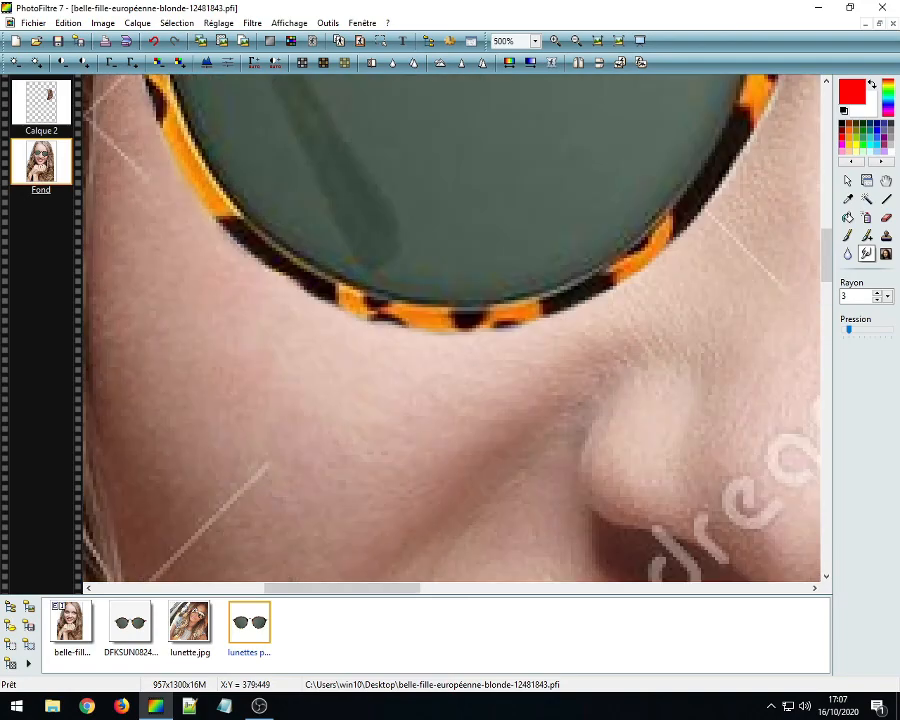
Step: Smudge the light fringe on the left lens frame's lower nose-side edge into the skin
{"action": "scroll", "coordinate": [450, 340], "scroll_direction": "up", "scroll_amount": 5}
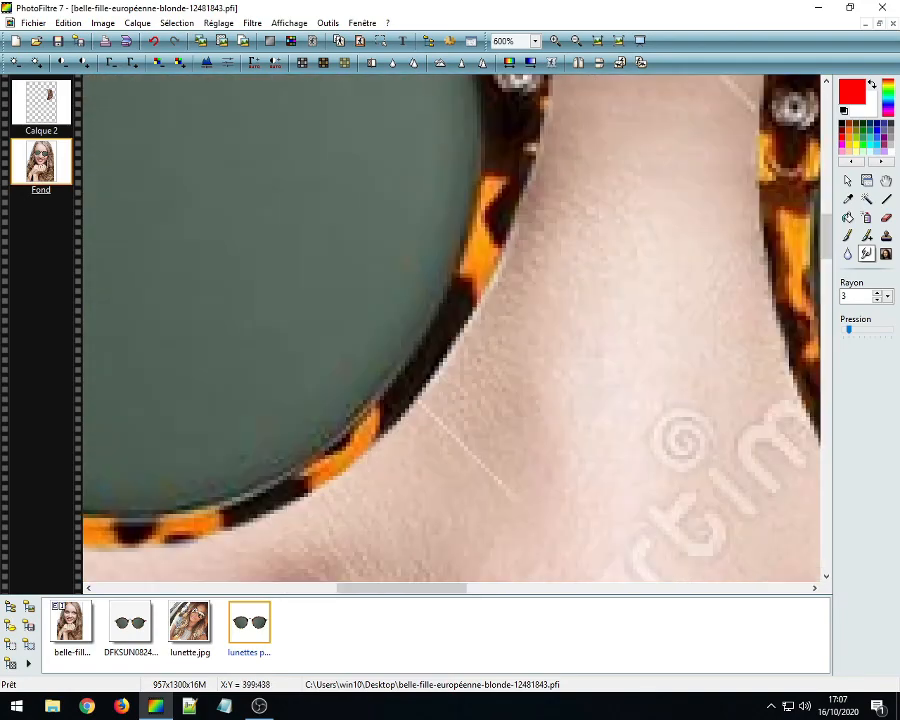
{"action": "scroll", "coordinate": [425, 376], "scroll_direction": "up", "scroll_amount": 2}
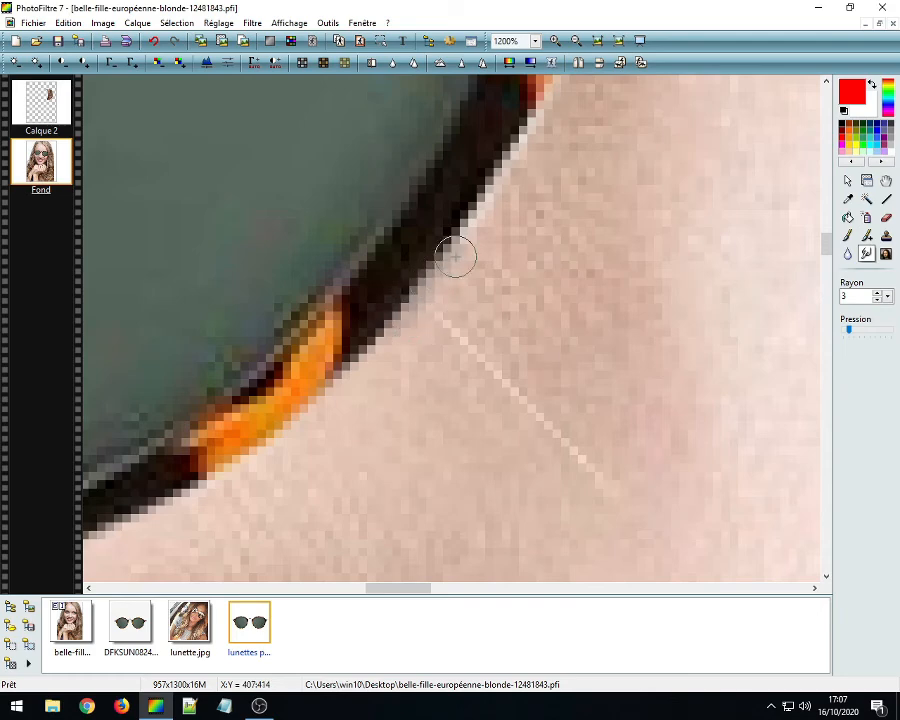
{"action": "left_click_drag", "start_coordinate": [489, 198], "coordinate": [531, 130]}
{"action": "scroll", "coordinate": [531, 130], "scroll_direction": "down", "scroll_amount": 1}
{"action": "scroll", "coordinate": [514, 289], "scroll_direction": "up", "scroll_amount": 1}
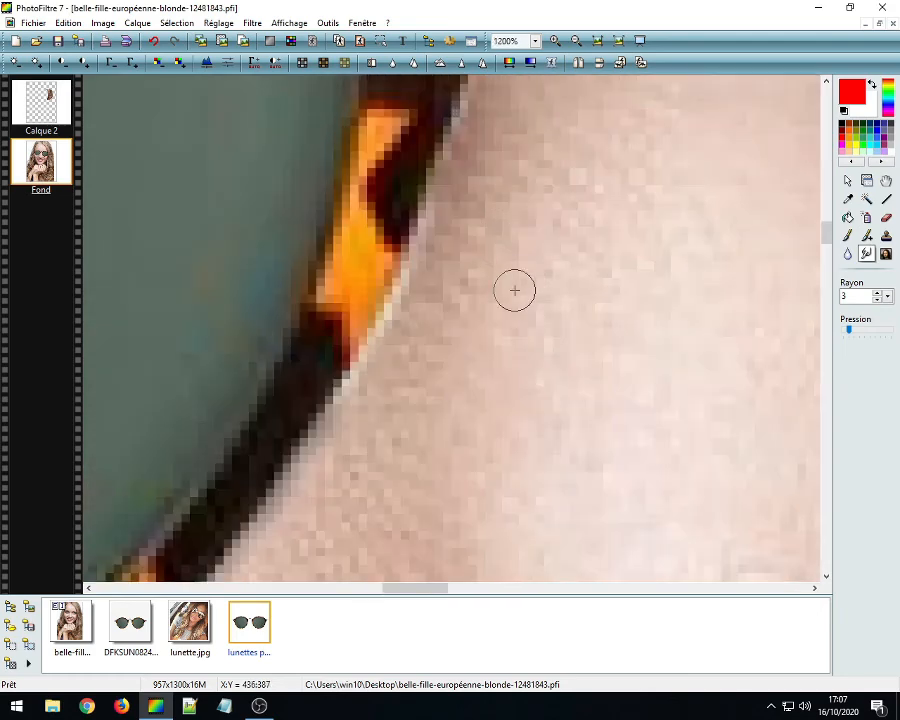
{"action": "mouse_move", "coordinate": [346, 434]}
{"action": "left_mouse_down"}
{"action": "mouse_move", "coordinate": [354, 390]}
{"action": "mouse_move", "coordinate": [430, 240]}
{"action": "left_mouse_up"}
{"action": "scroll", "coordinate": [452, 211], "scroll_direction": "down", "scroll_amount": 1}
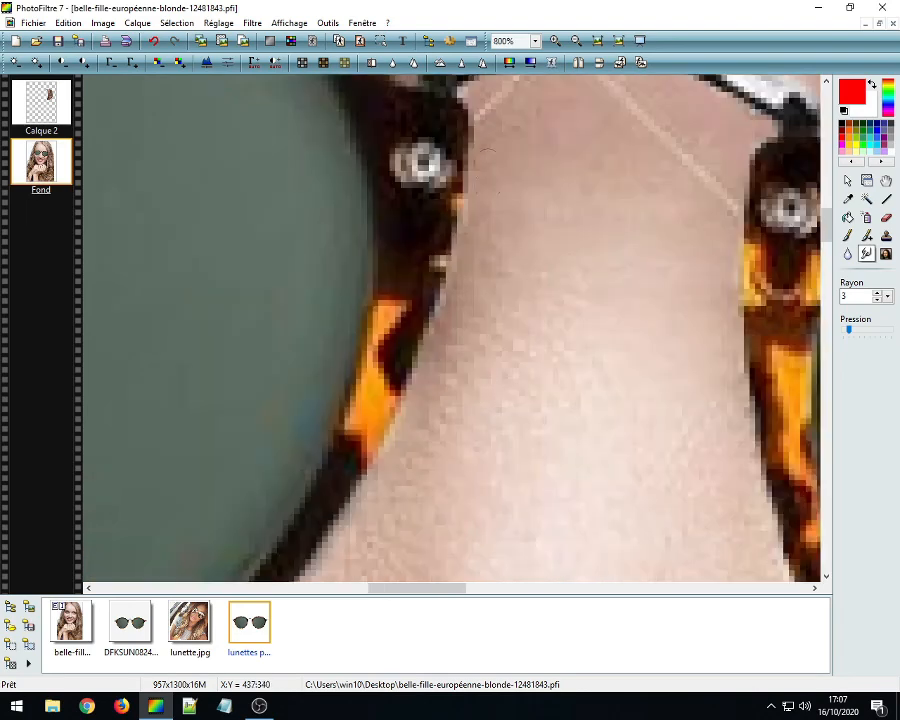
Step: Smudge the left lens frame's upper nose-side edge up to the bridge hinge, and check the whole portrait
{"action": "scroll", "coordinate": [466, 252], "scroll_direction": "up", "scroll_amount": 1}
{"action": "mouse_move", "coordinate": [405, 486]}
{"action": "left_mouse_down"}
{"action": "mouse_move", "coordinate": [411, 391]}
{"action": "mouse_move", "coordinate": [438, 282]}
{"action": "left_mouse_up"}
{"action": "scroll", "coordinate": [480, 226], "scroll_direction": "down", "scroll_amount": 1}
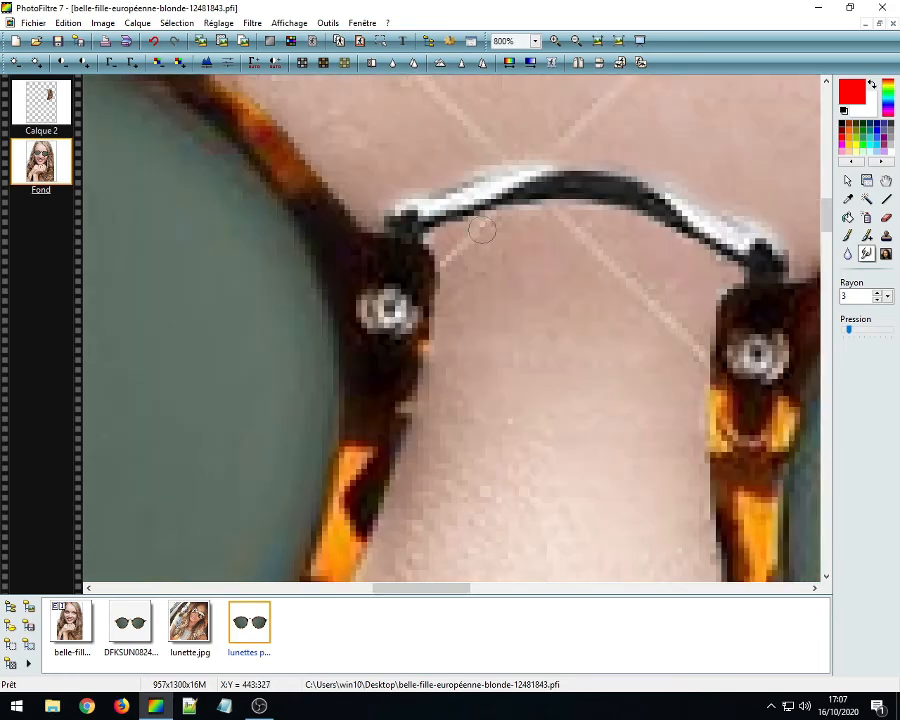
{"action": "scroll", "coordinate": [468, 300], "scroll_direction": "up", "scroll_amount": 1}
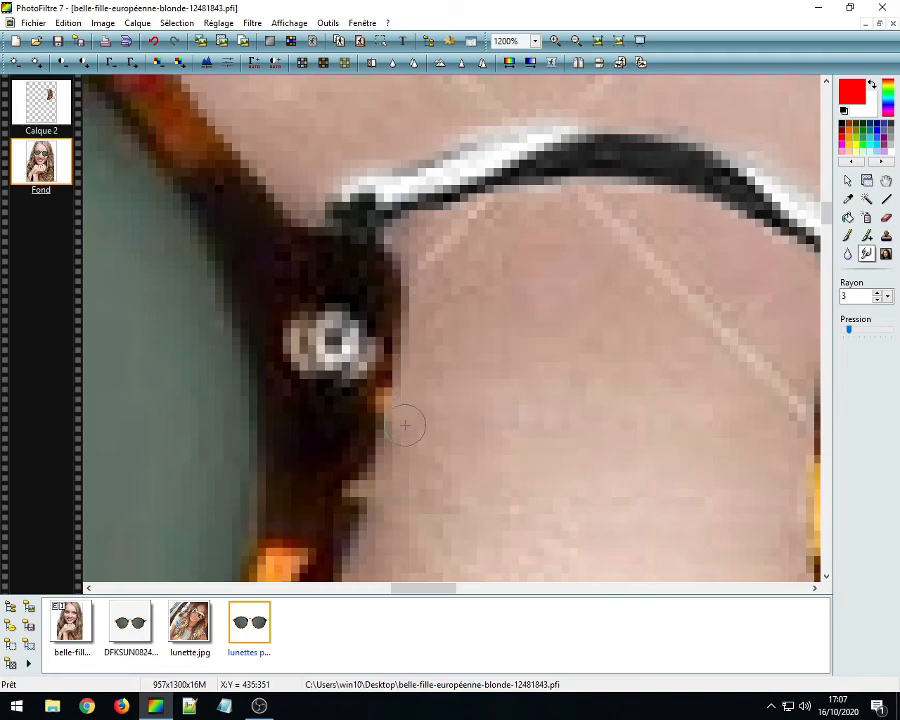
{"action": "scroll", "coordinate": [495, 389], "scroll_direction": "down", "scroll_amount": 2}
{"action": "scroll", "coordinate": [495, 389], "scroll_direction": "down", "scroll_amount": 4}
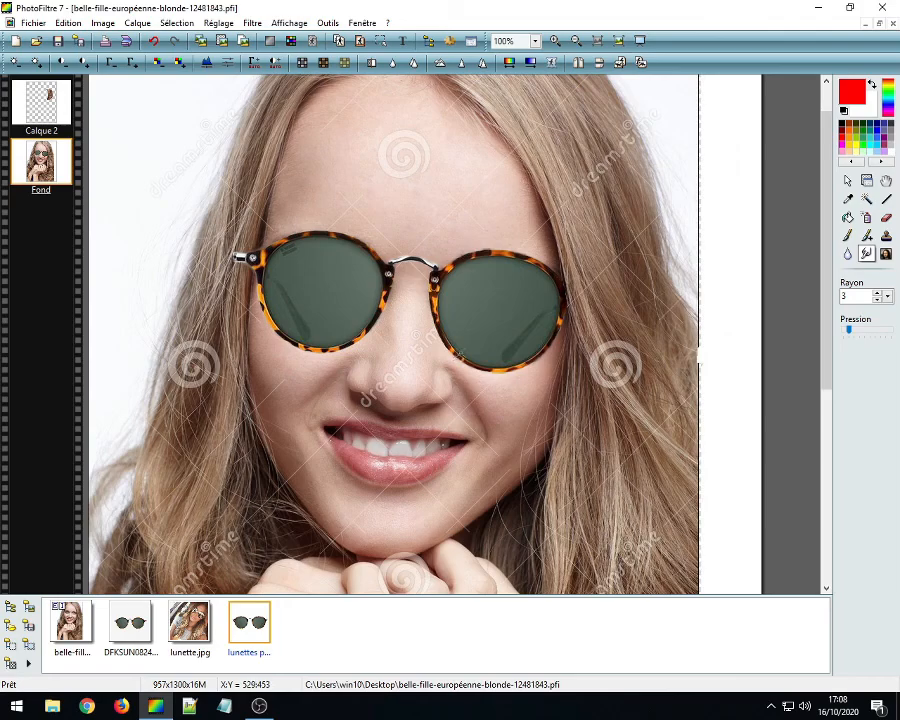
{"action": "scroll", "coordinate": [325, 247], "scroll_direction": "down", "scroll_amount": 2}
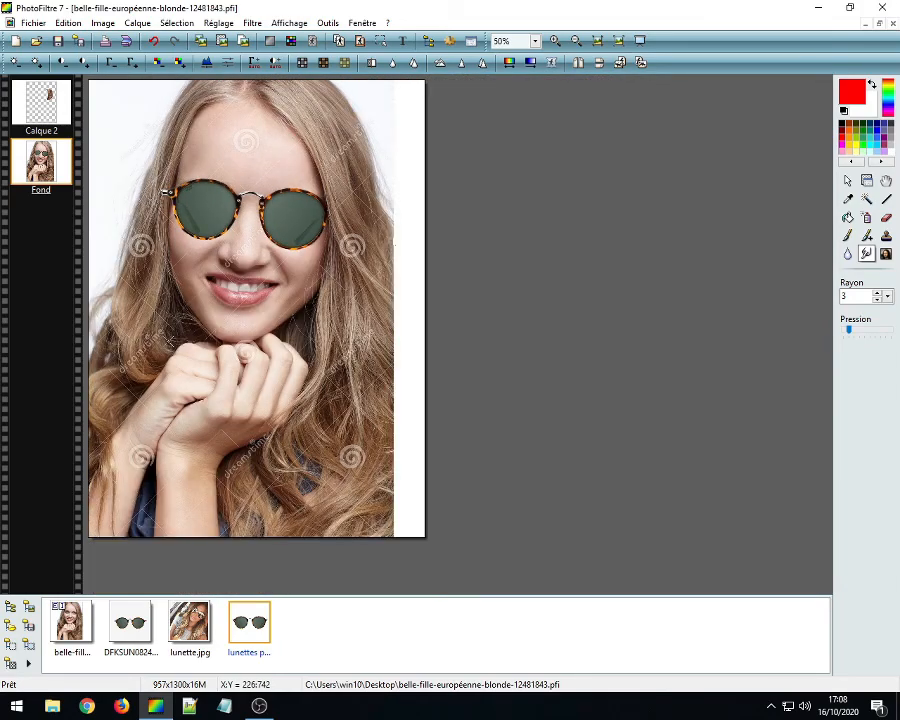
Step: Save the layered portrait in its existing PFI file with compression enabled
{"action": "scroll", "coordinate": [141, 419], "scroll_direction": "up", "scroll_amount": 4}
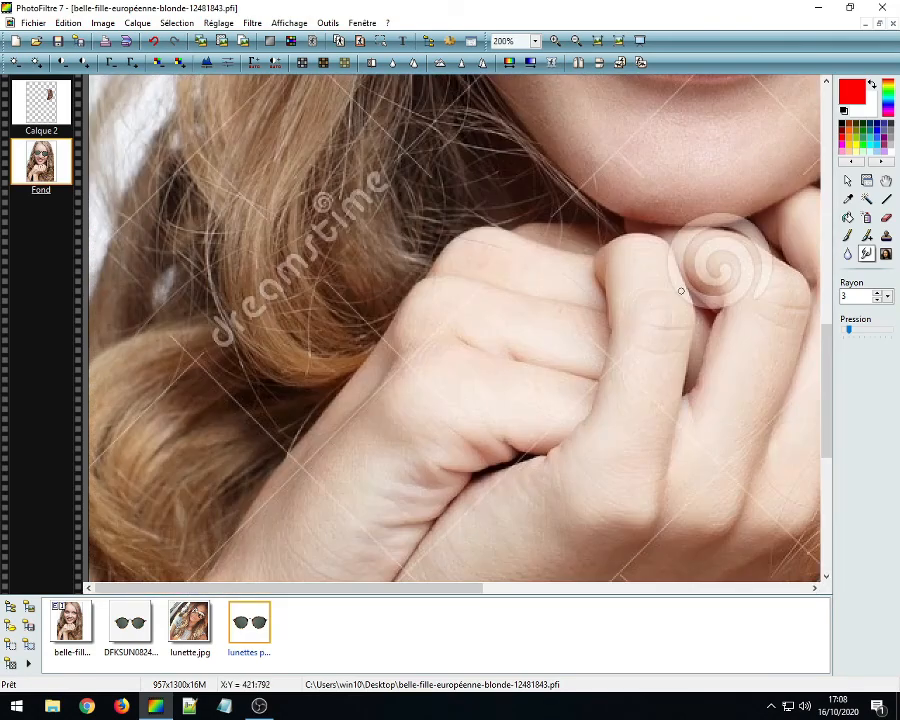
{"action": "scroll", "coordinate": [365, 213], "scroll_direction": "down", "scroll_amount": 3}
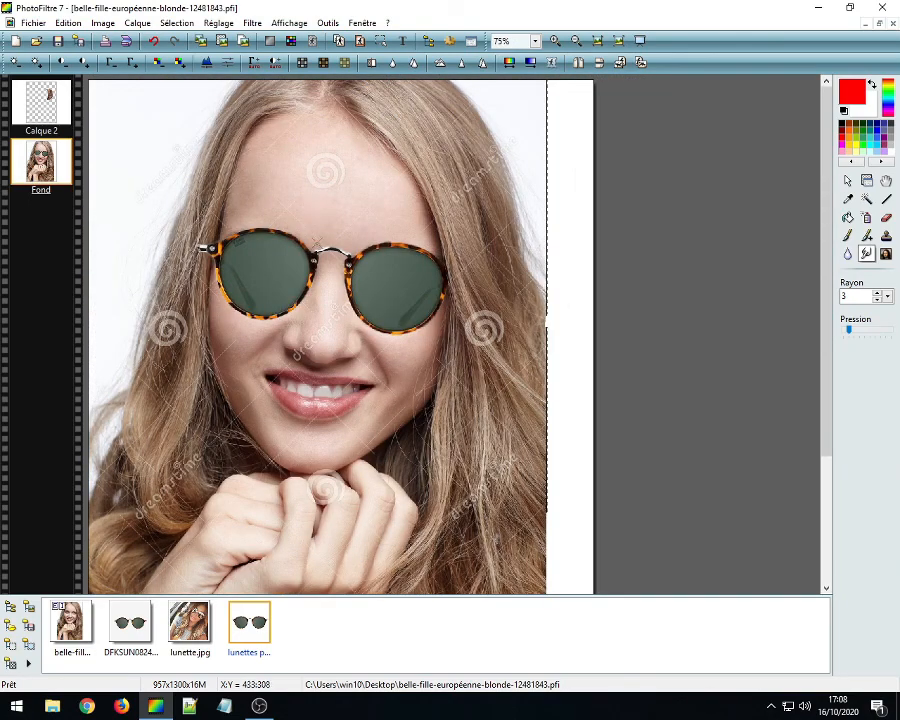
{"action": "scroll", "coordinate": [319, 253], "scroll_direction": "up", "scroll_amount": 1}
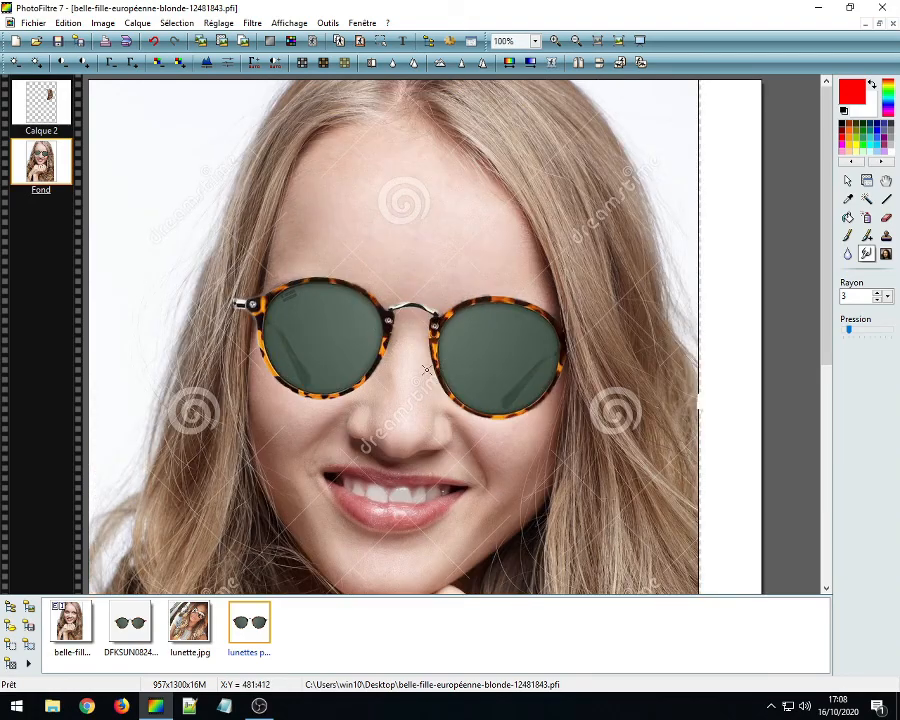
{"action": "scroll", "coordinate": [426, 369], "scroll_direction": "up", "scroll_amount": 2}
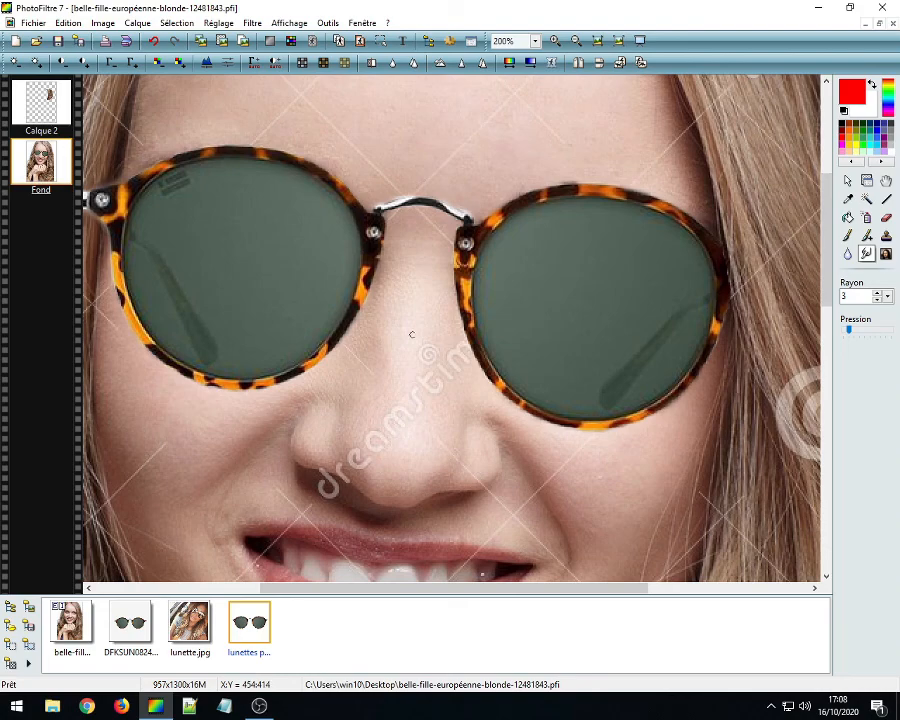
{"action": "left_click", "coordinate": [34, 23]}
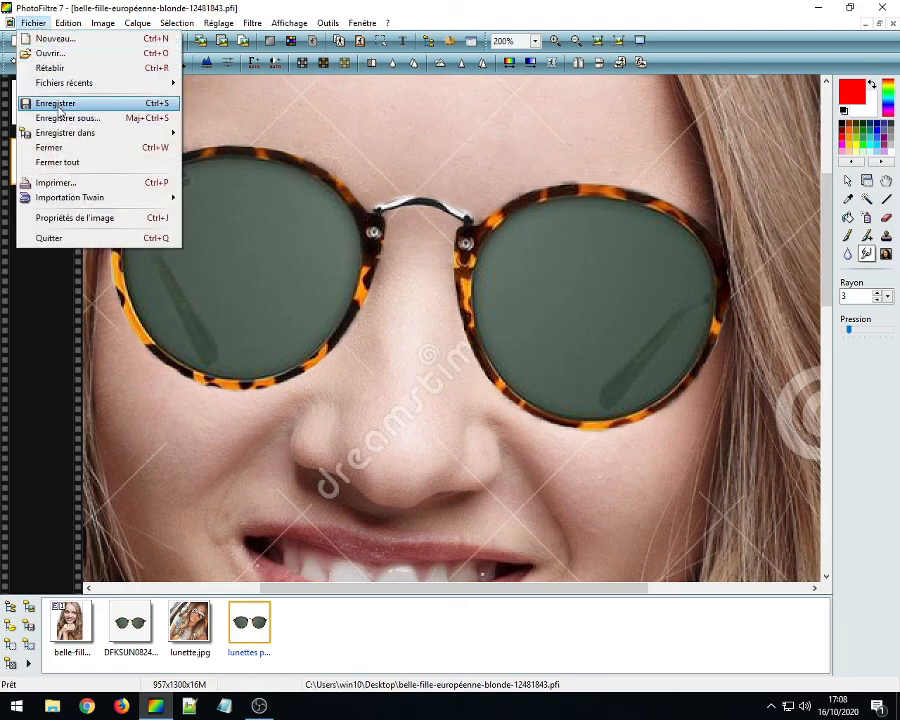
{"action": "left_click", "coordinate": [59, 104]}
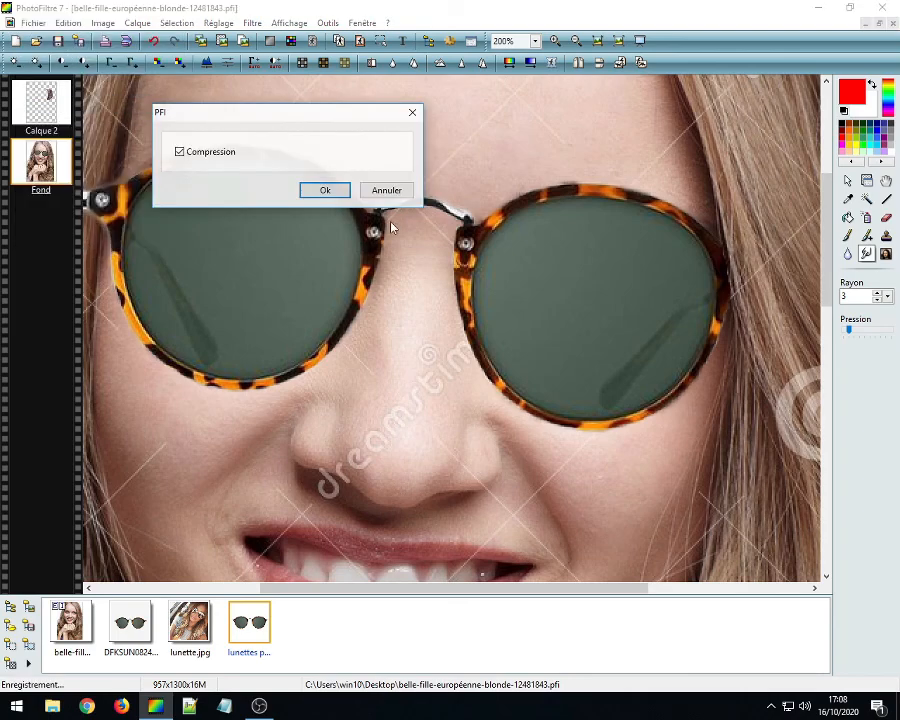
{"action": "left_click", "coordinate": [318, 192]}
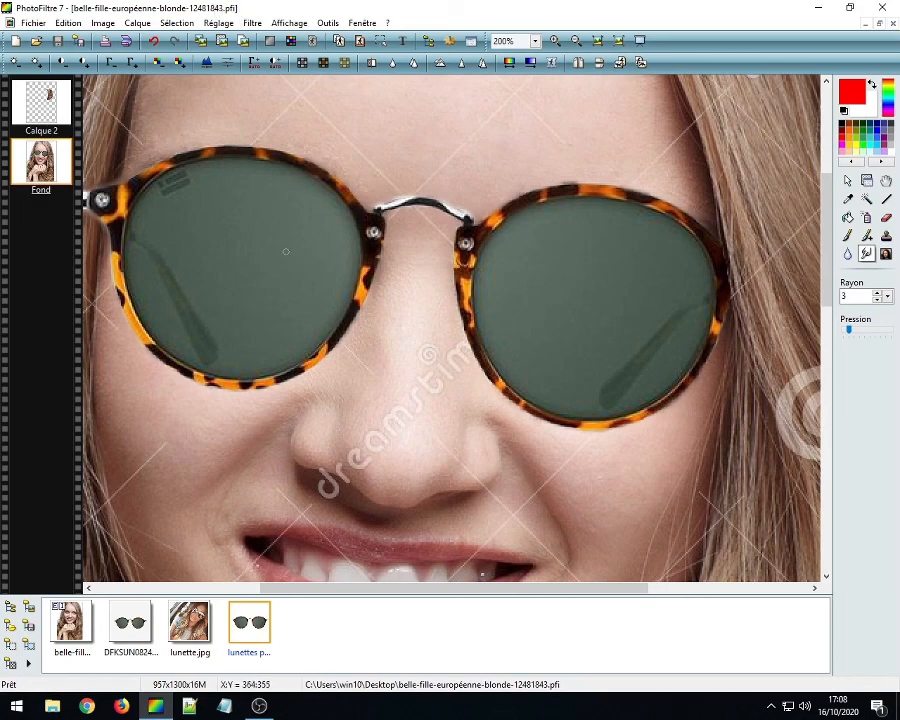
Step: Merge all layers and prepare a copy on the desktop named belle-fille-européenne-blonde in JPEG format
{"action": "left_click", "coordinate": [138, 25]}
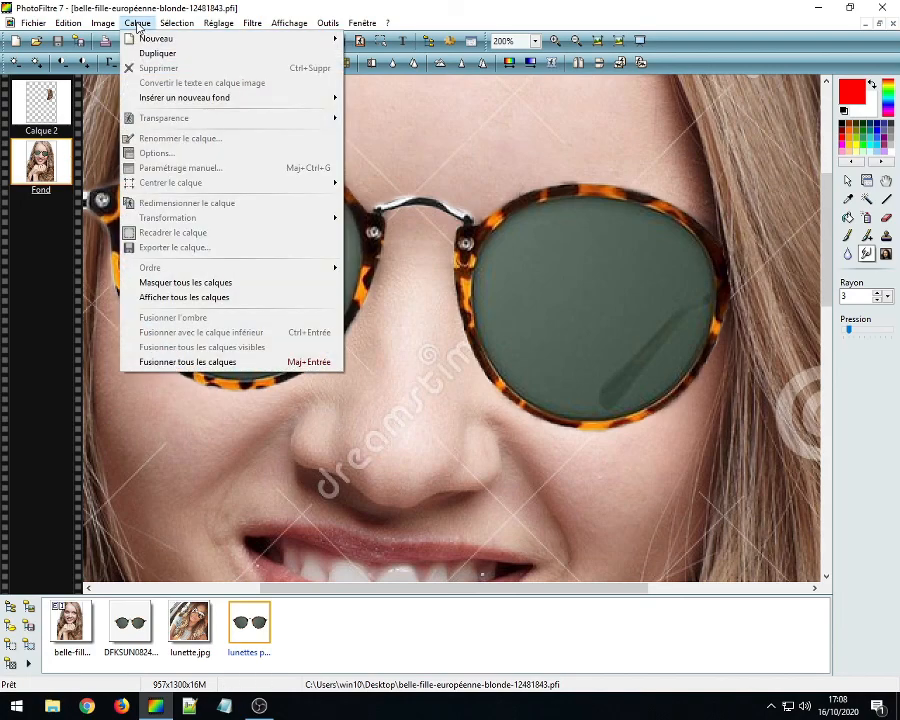
{"action": "left_click", "coordinate": [194, 364]}
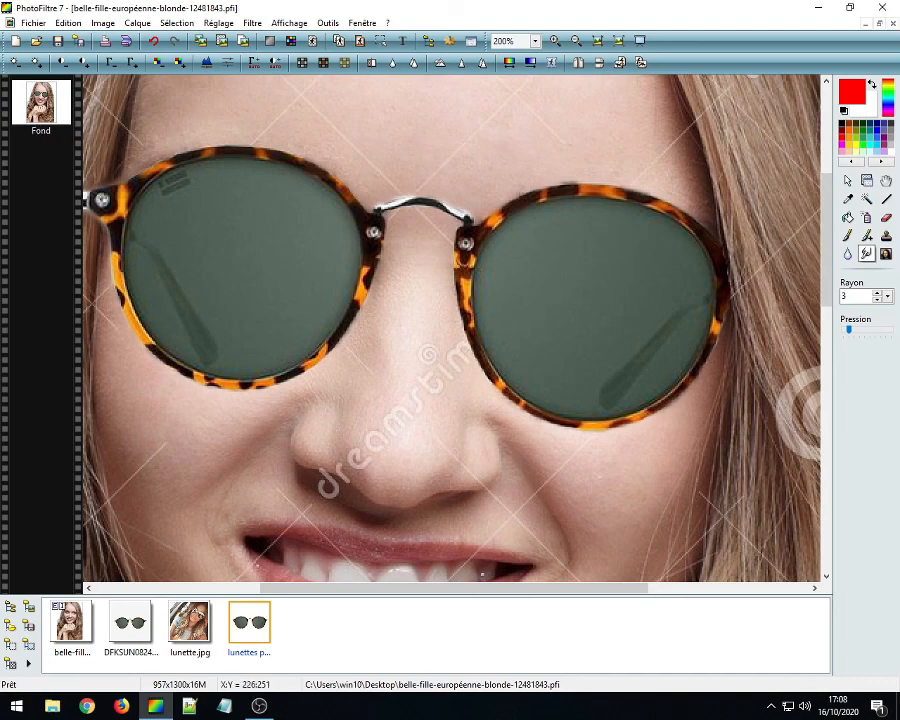
{"action": "left_click", "coordinate": [31, 22]}
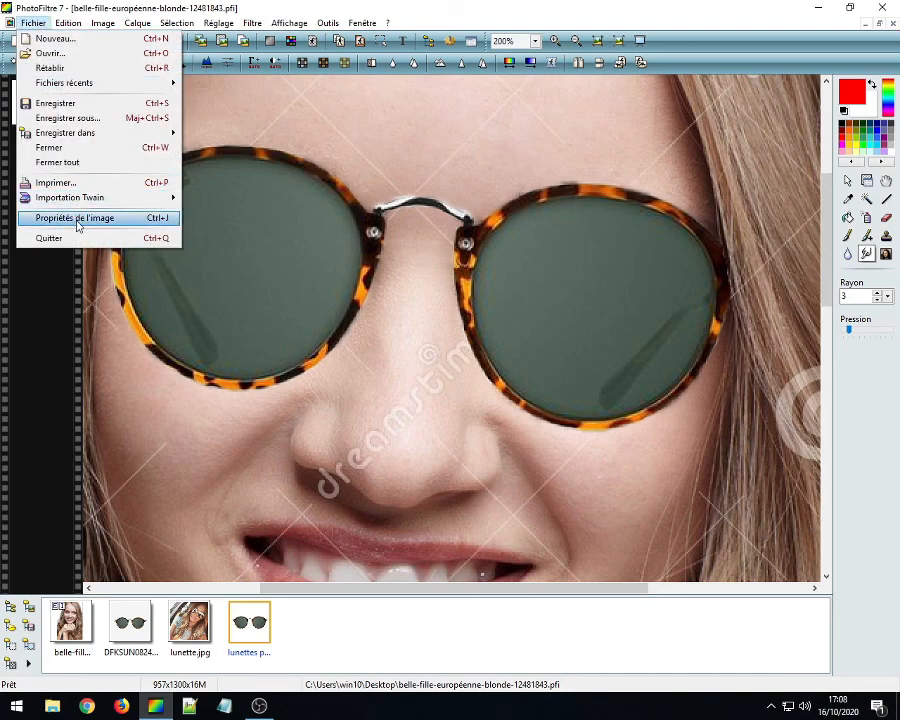
{"action": "left_click", "coordinate": [58, 118]}
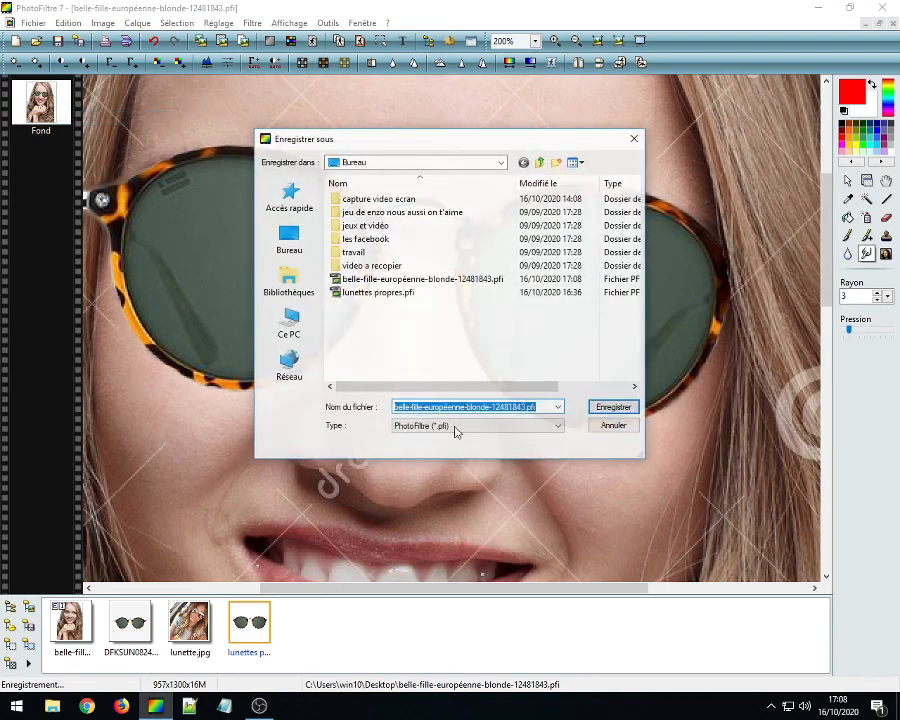
{"action": "left_click", "coordinate": [528, 406]}
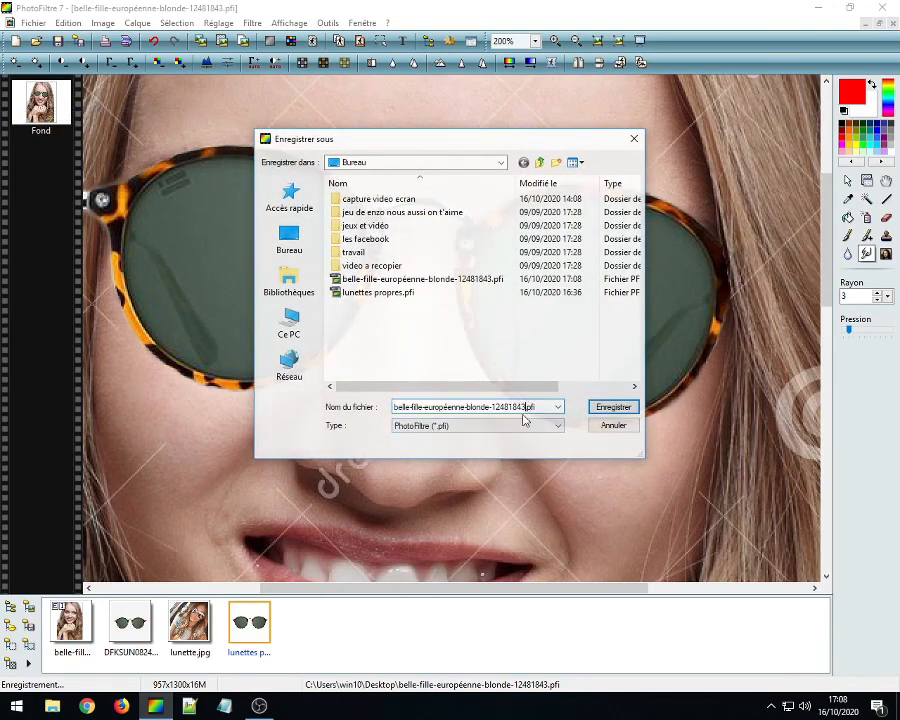
{"action": "key", "text": "BackSpace"}
{"action": "key", "text": "BackSpace"}
{"action": "key", "text": "BackSpace"}
{"action": "key", "text": "BackSpace"}
{"action": "key", "text": "BackSpace"}
{"action": "left_click", "coordinate": [454, 430]}
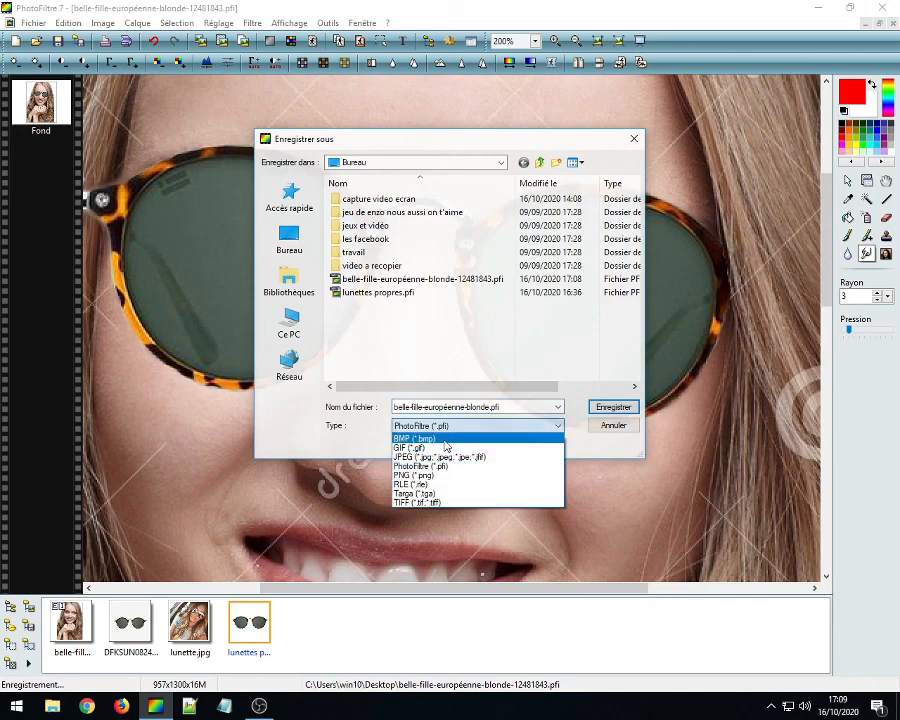
{"action": "left_click", "coordinate": [440, 456]}
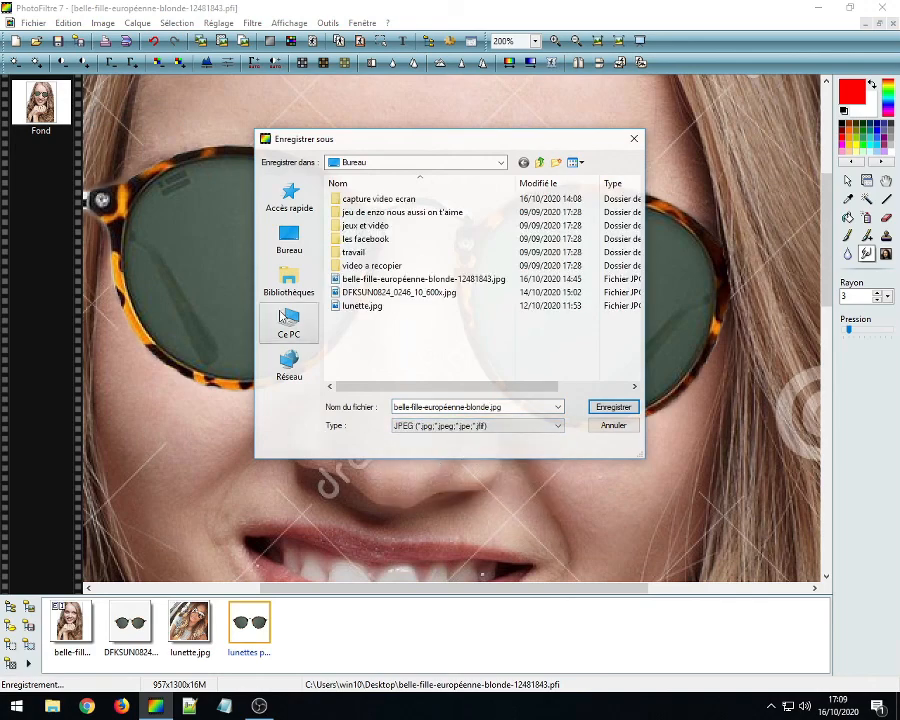
Step: Save the JPEG copy in standard format with the compression quality at 90, trying 70 for comparison first
{"action": "left_click", "coordinate": [622, 406]}
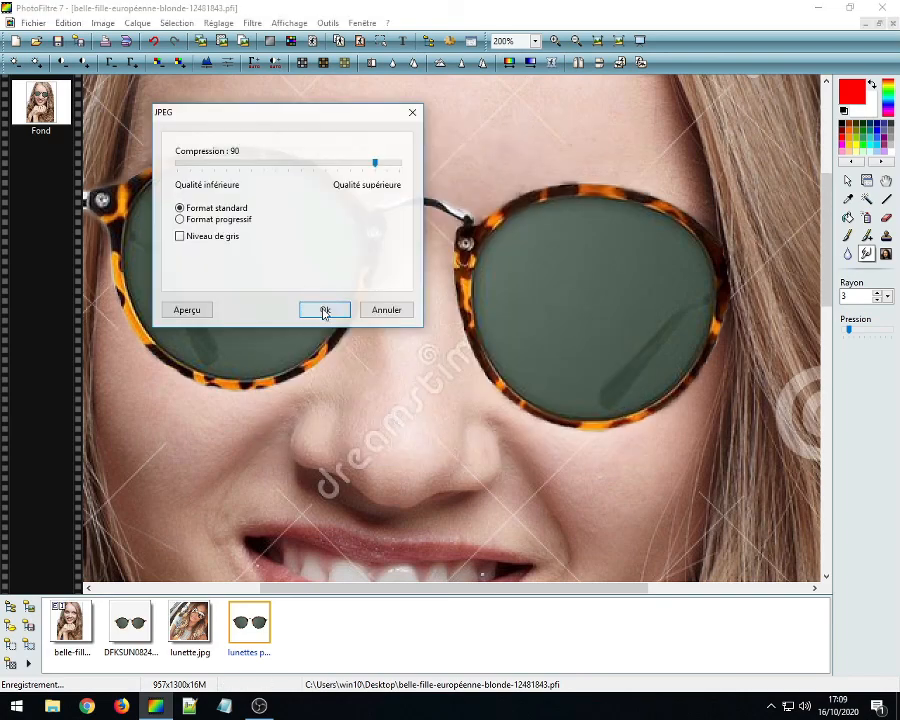
{"action": "left_click_drag", "start_coordinate": [253, 123], "coordinate": [364, 179]}
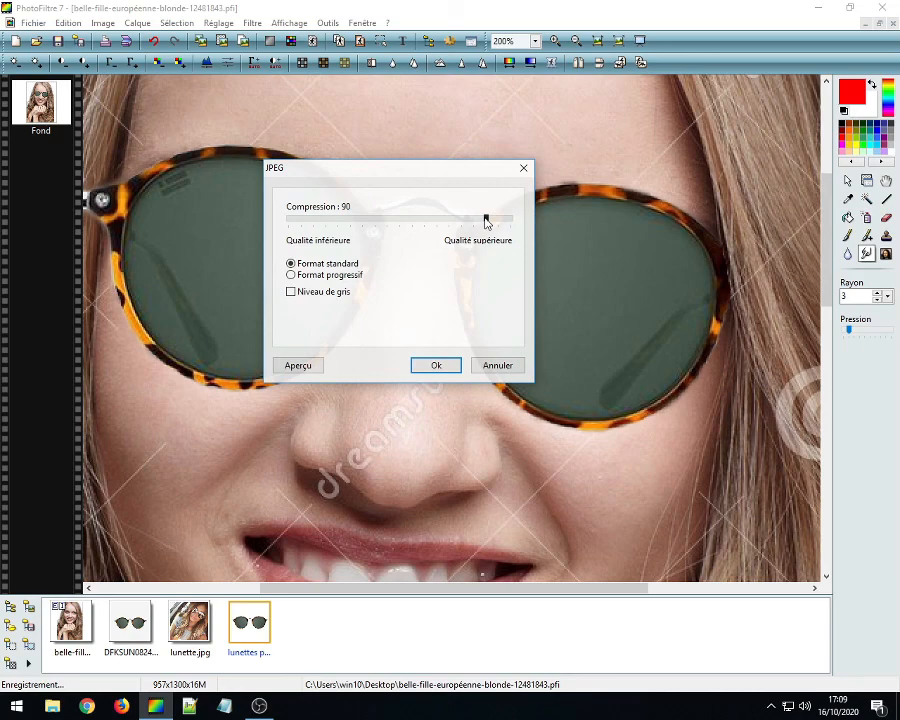
{"action": "left_click_drag", "start_coordinate": [487, 222], "coordinate": [479, 224]}
{"action": "left_click_drag", "start_coordinate": [465, 226], "coordinate": [434, 240]}
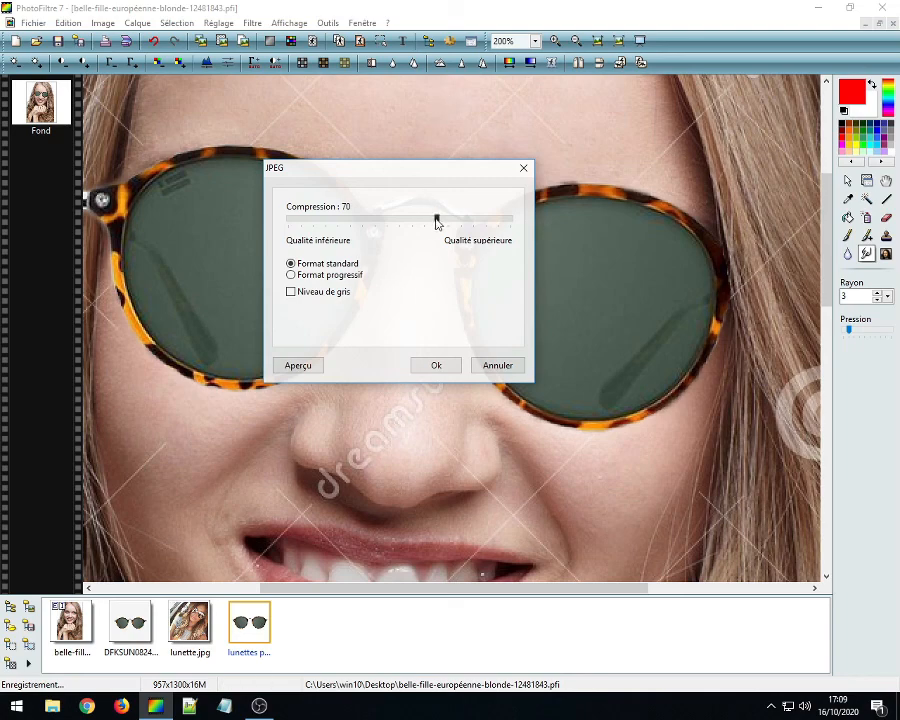
{"action": "left_click_drag", "start_coordinate": [437, 219], "coordinate": [488, 230]}
{"action": "left_click", "coordinate": [445, 364]}
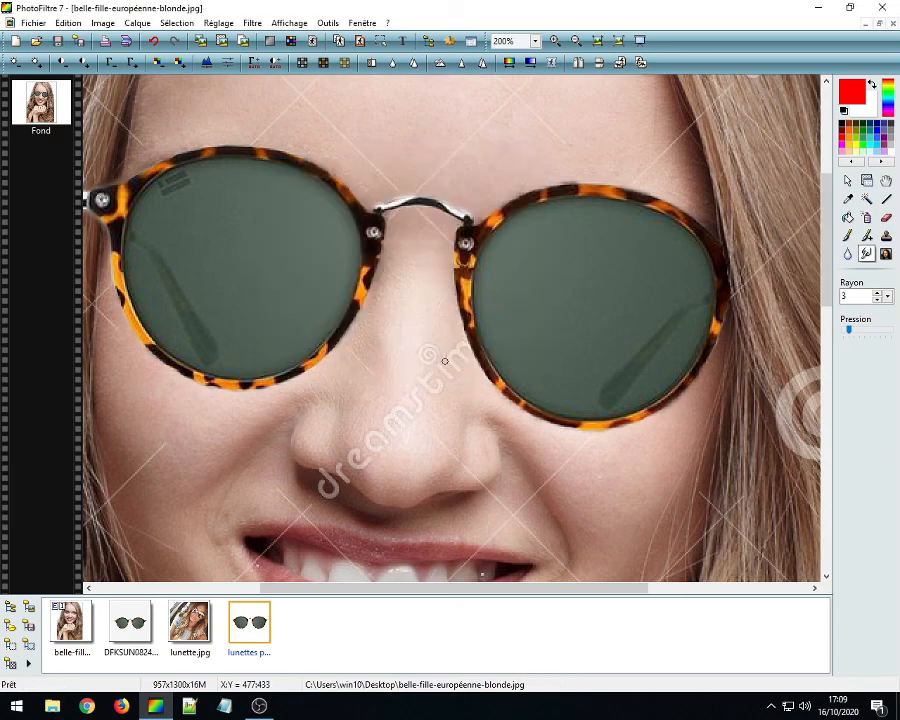